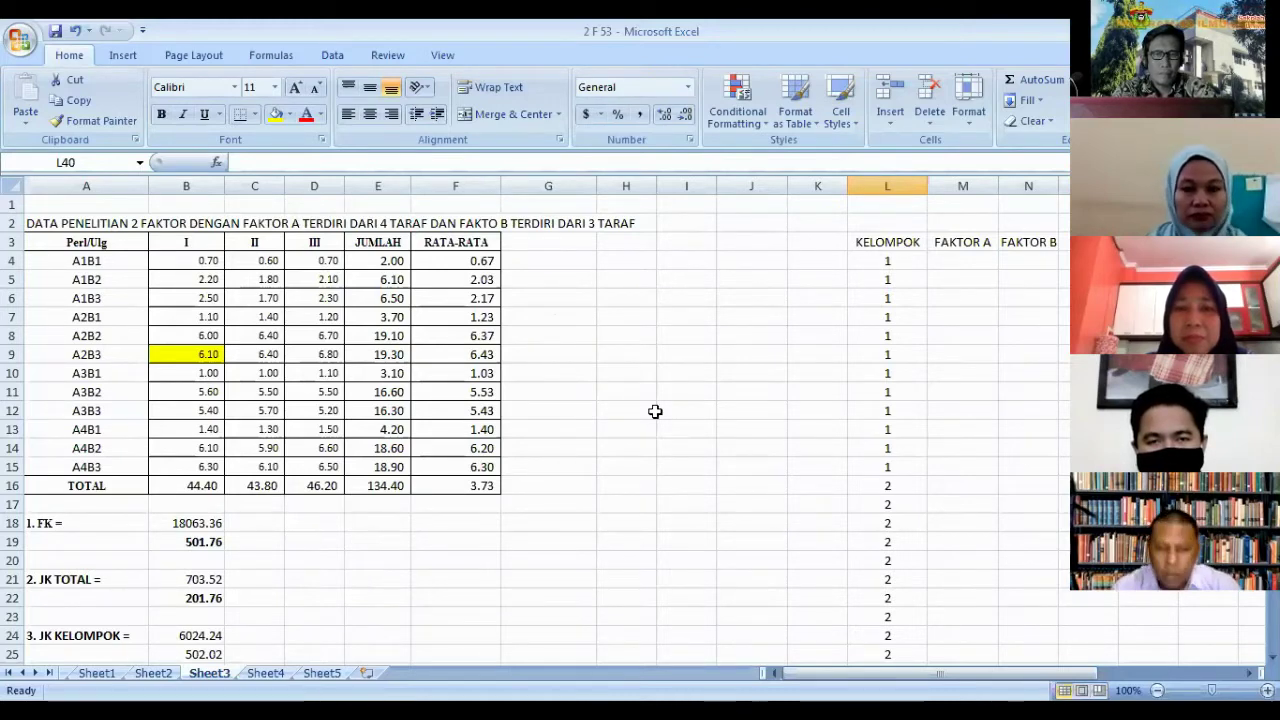
# - Examine the KELOMPOK, FAKTOR A, FAKTOR B and HASIL headings and the blocks of group codes 1, 2 and 3 in the KELOMPOK column
pyautogui.click(887, 242)
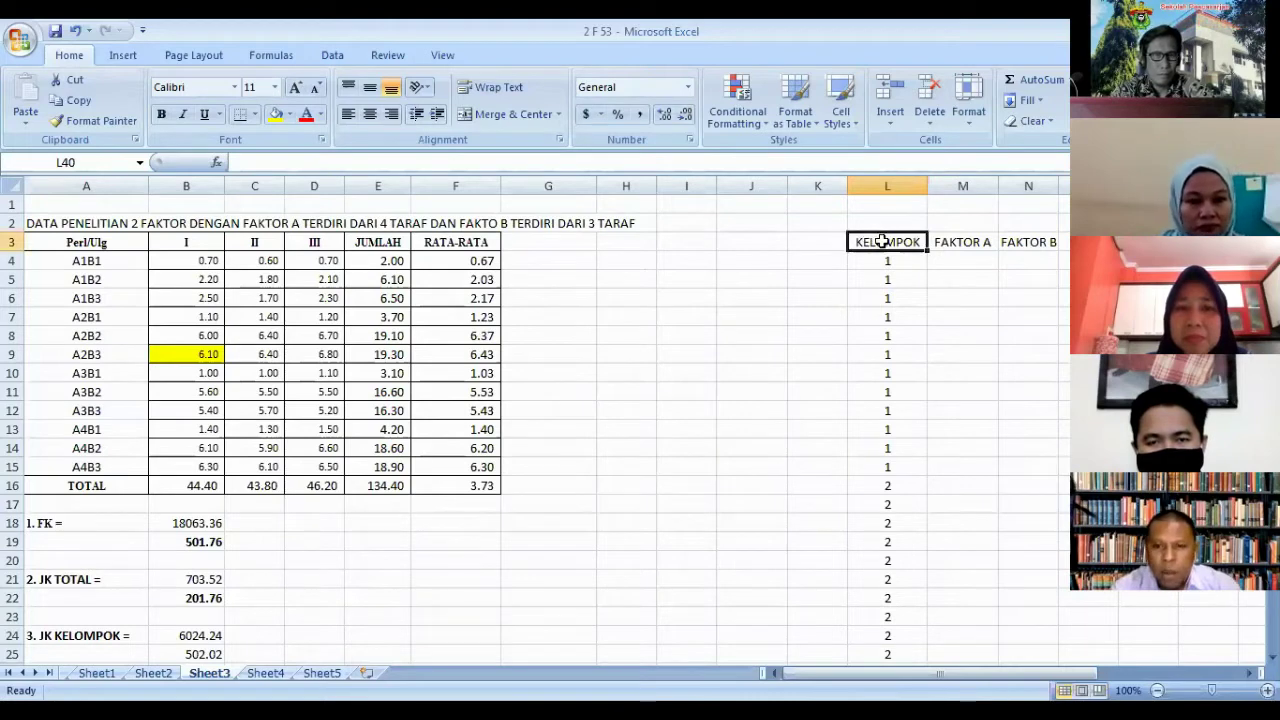
pyautogui.click(962, 240)
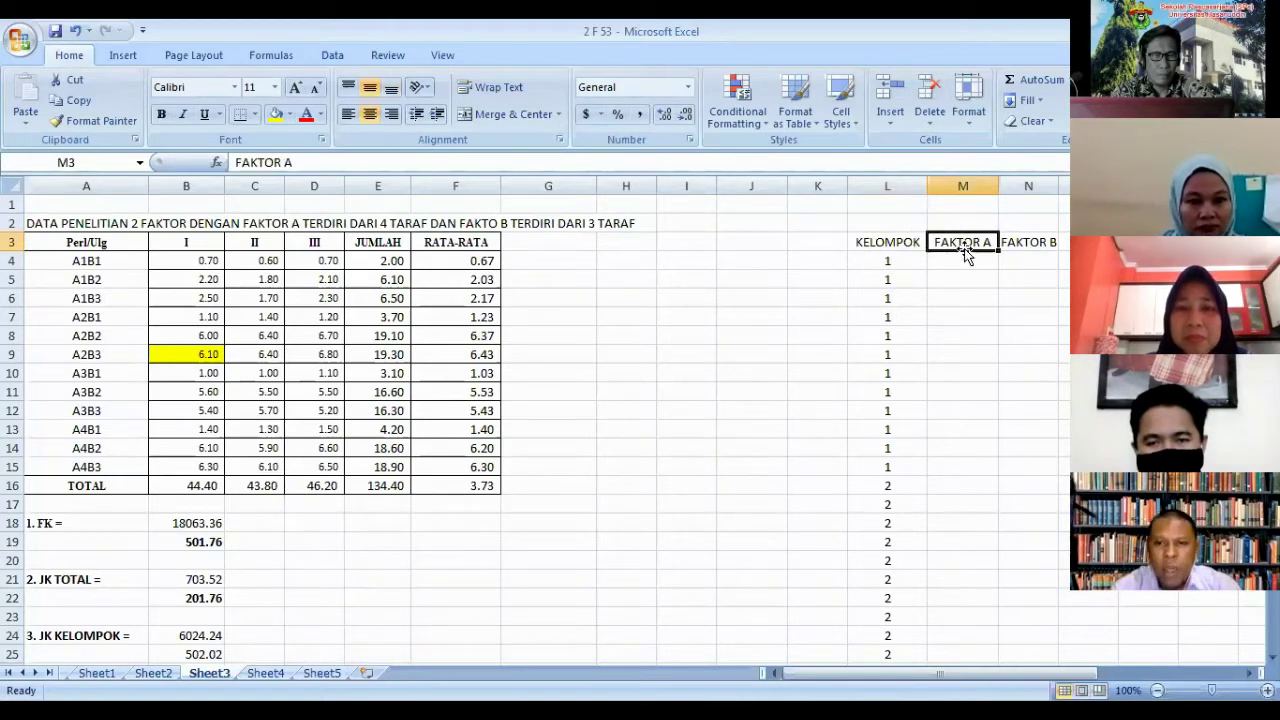
pyautogui.press('Right')
pyautogui.press('Right')
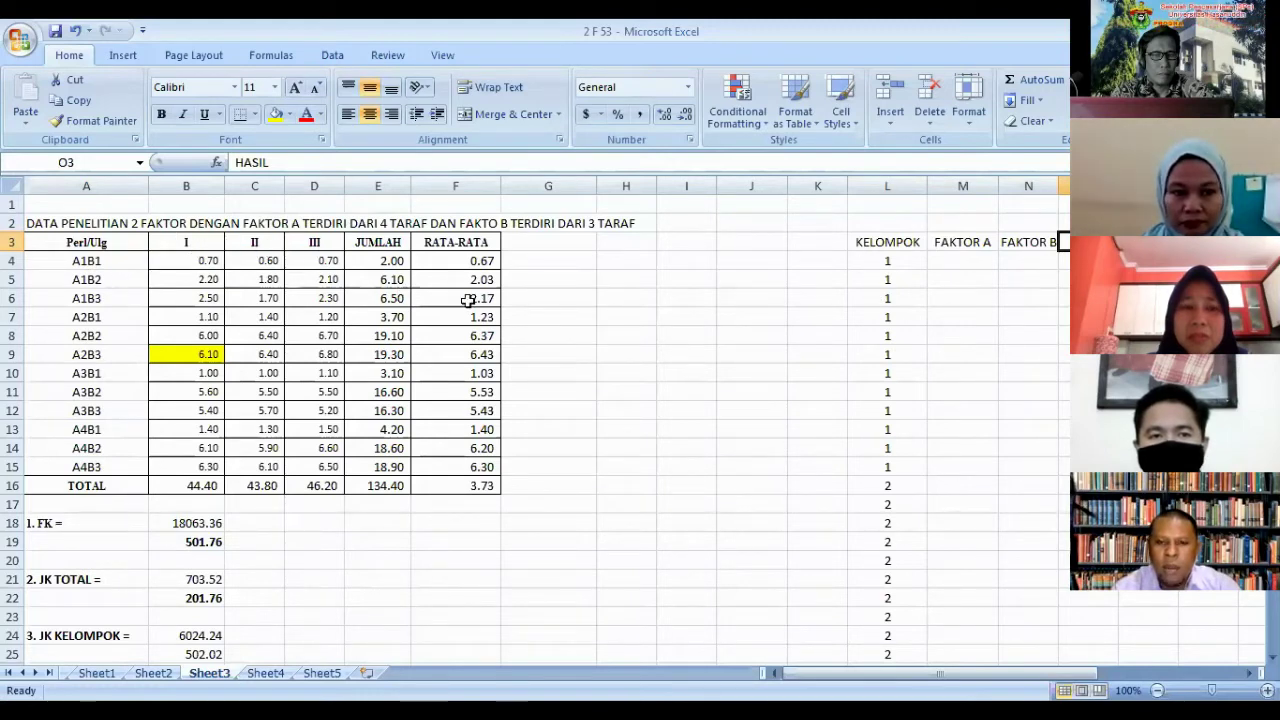
pyautogui.click(867, 266)
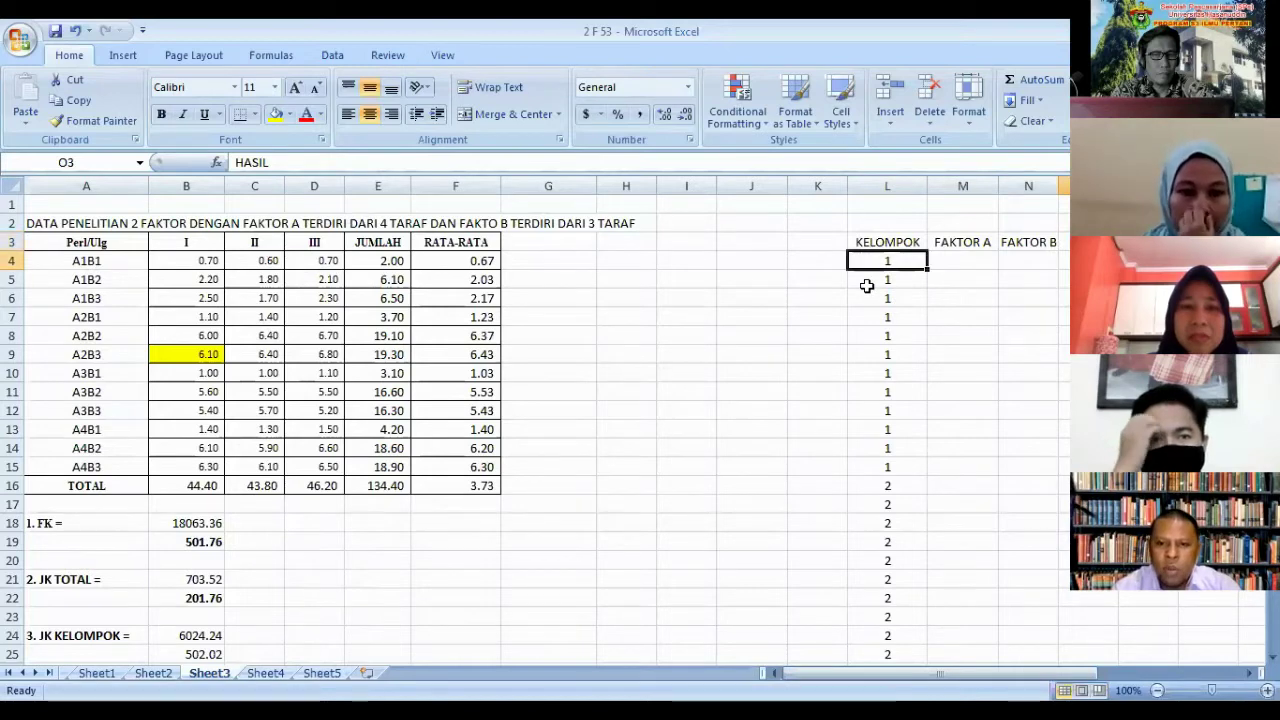
pyautogui.moveTo(877, 266); pyautogui.dragTo(880, 462)
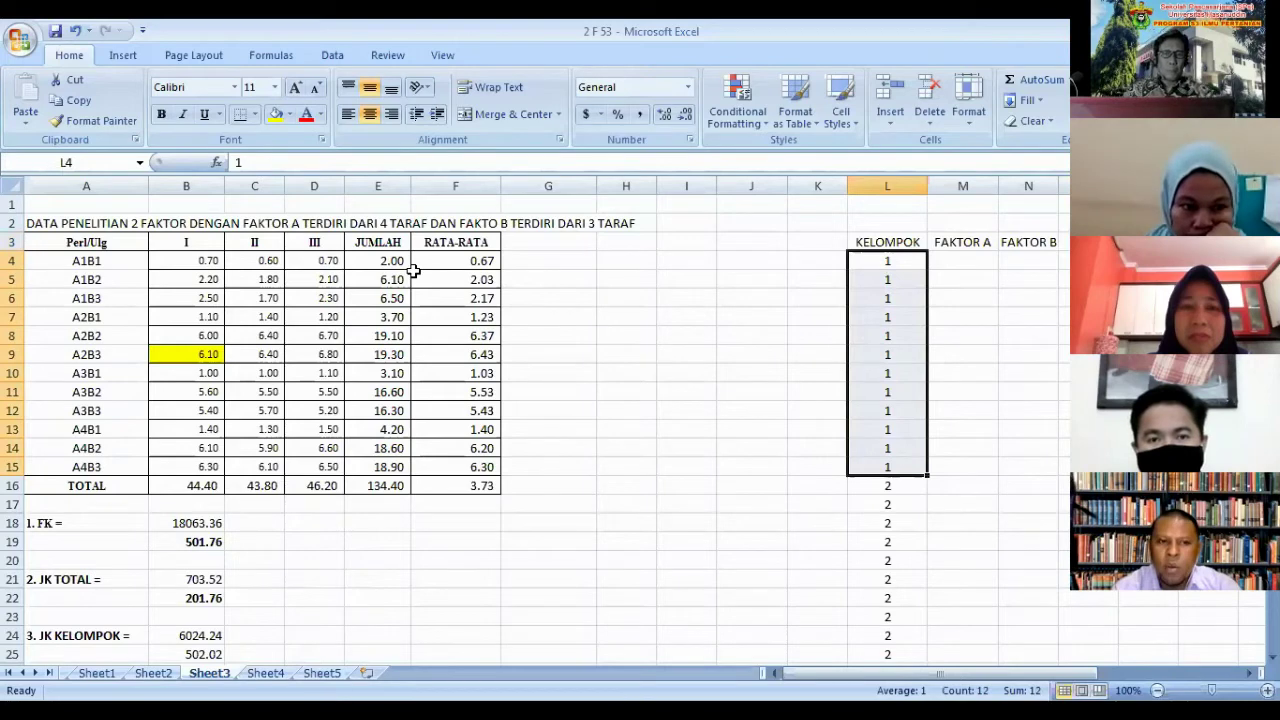
pyautogui.scroll(-3, 80, 299)
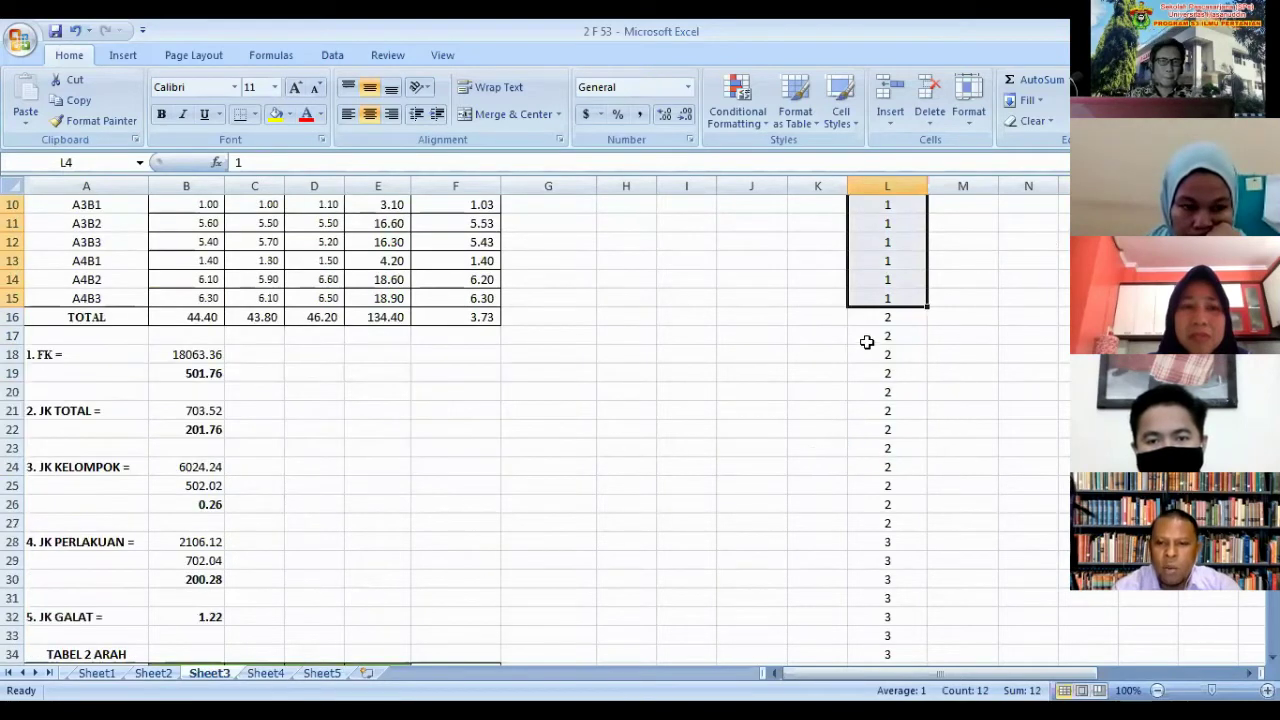
pyautogui.moveTo(887, 317); pyautogui.dragTo(886, 518)
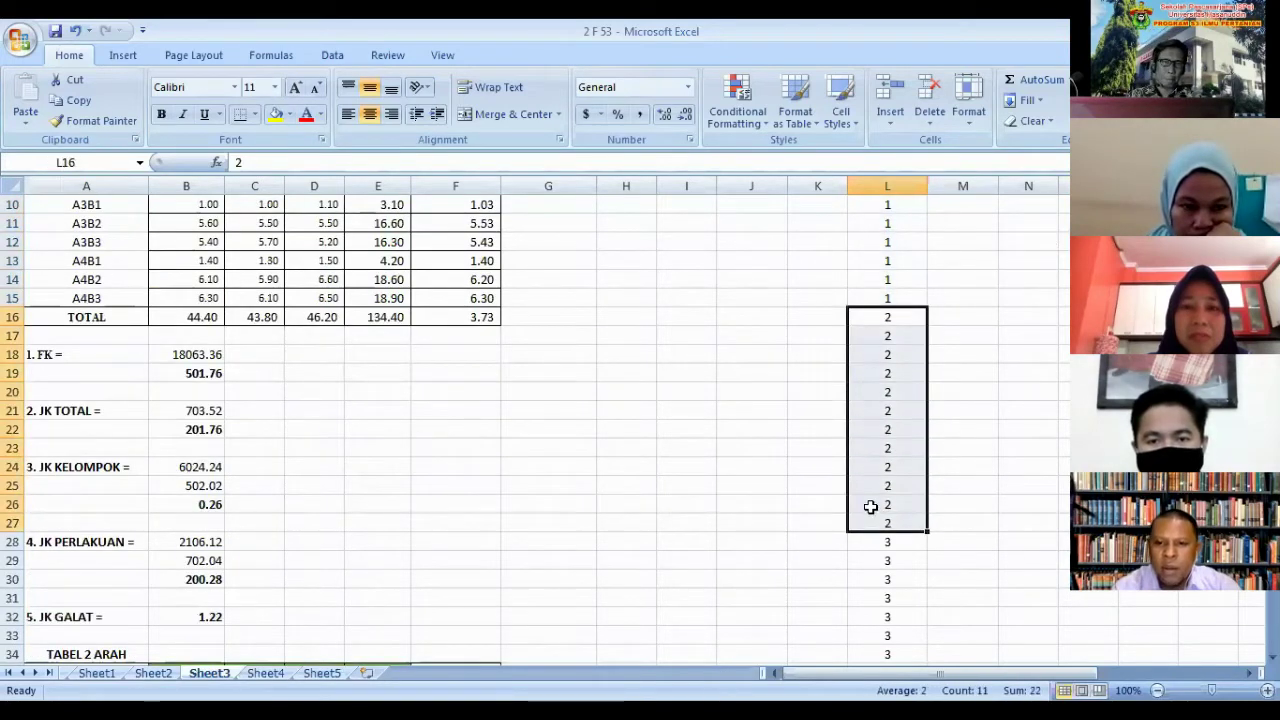
pyautogui.scroll(-4, 881, 371)
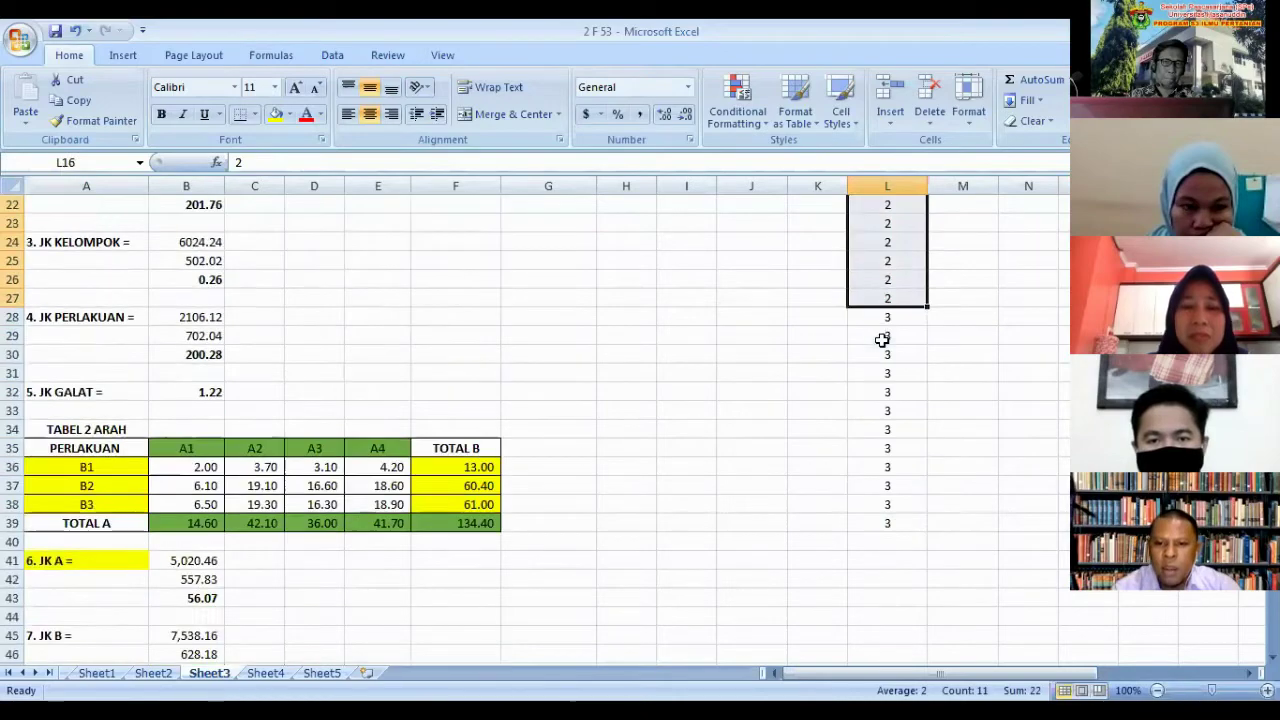
pyautogui.moveTo(887, 317); pyautogui.dragTo(887, 523)
pyautogui.scroll(1, 913, 430)
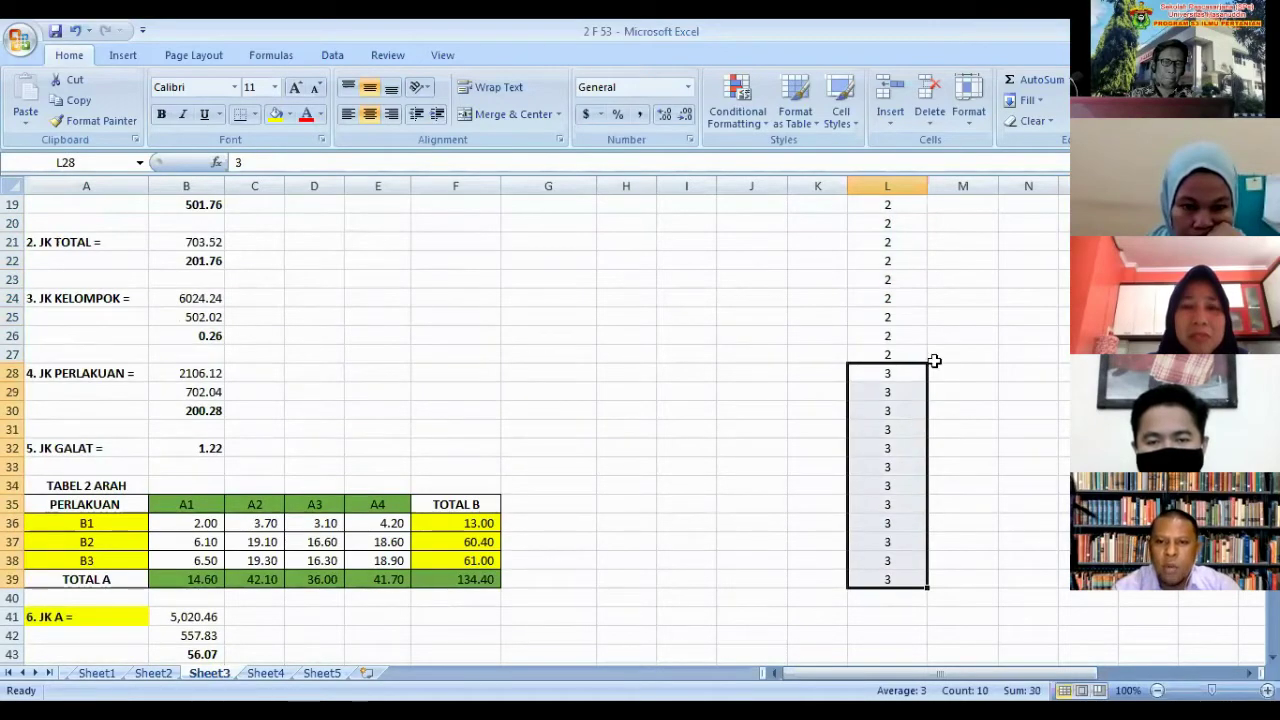
pyautogui.scroll(6, 955, 290)
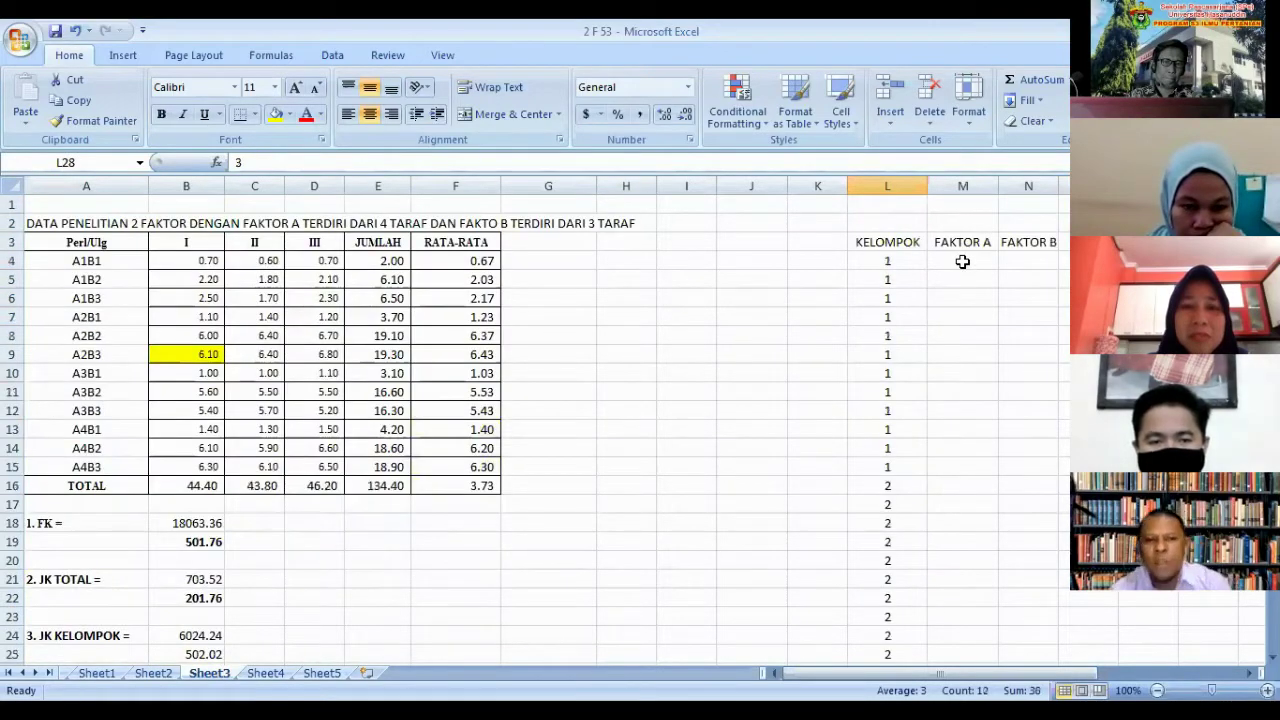
# - Enter factor level 1 in the first three FAKTOR A cells, M4 to M6
pyautogui.click(962, 261)
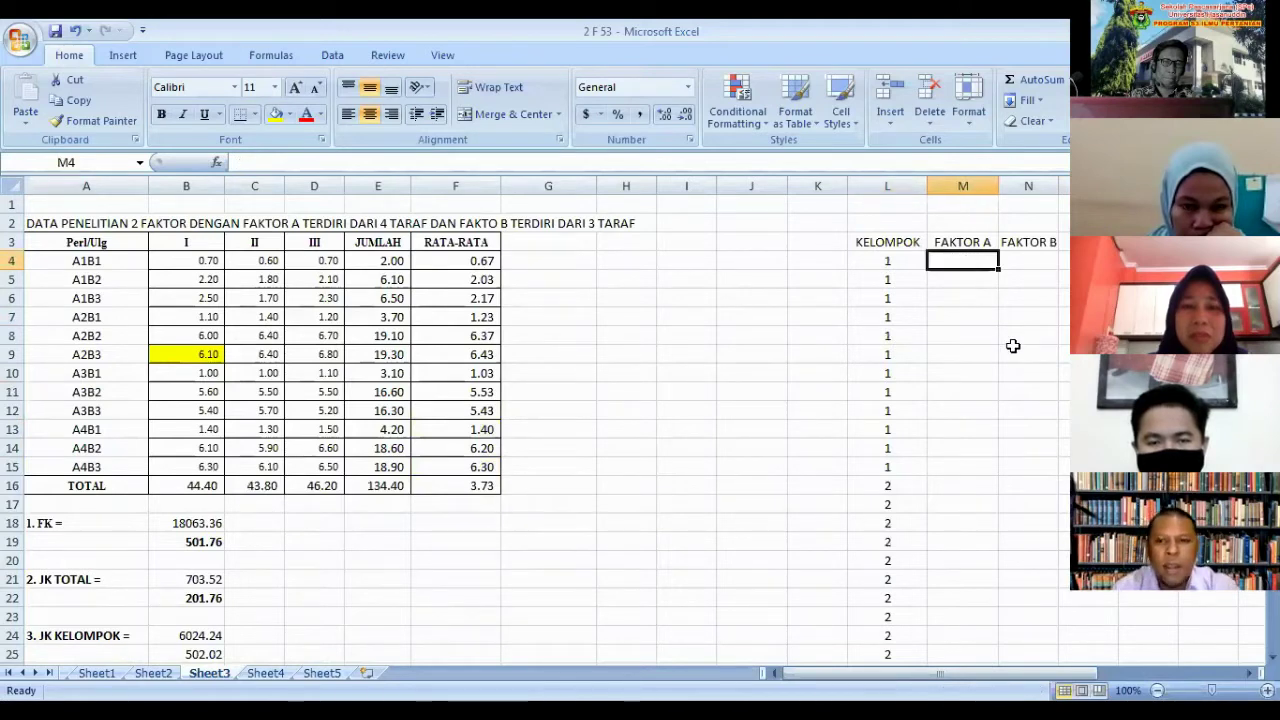
pyautogui.write('1')
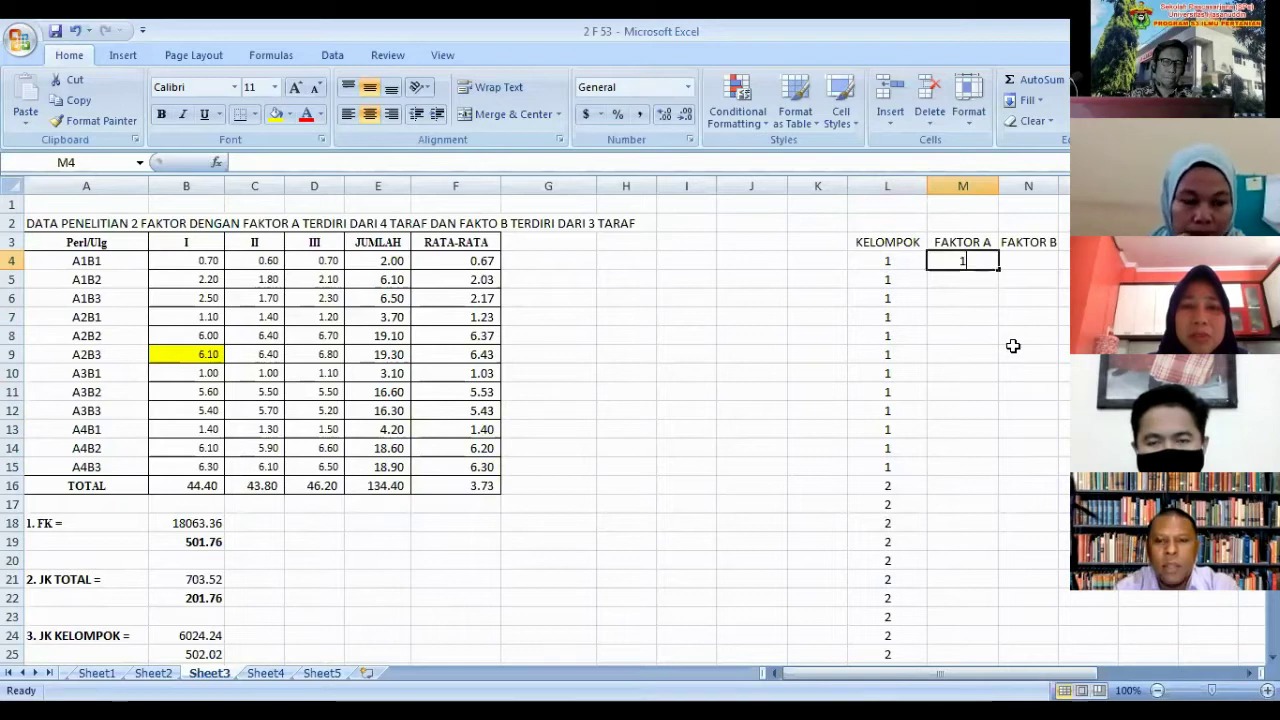
pyautogui.press('Return')
pyautogui.write('1')
pyautogui.press('Return')
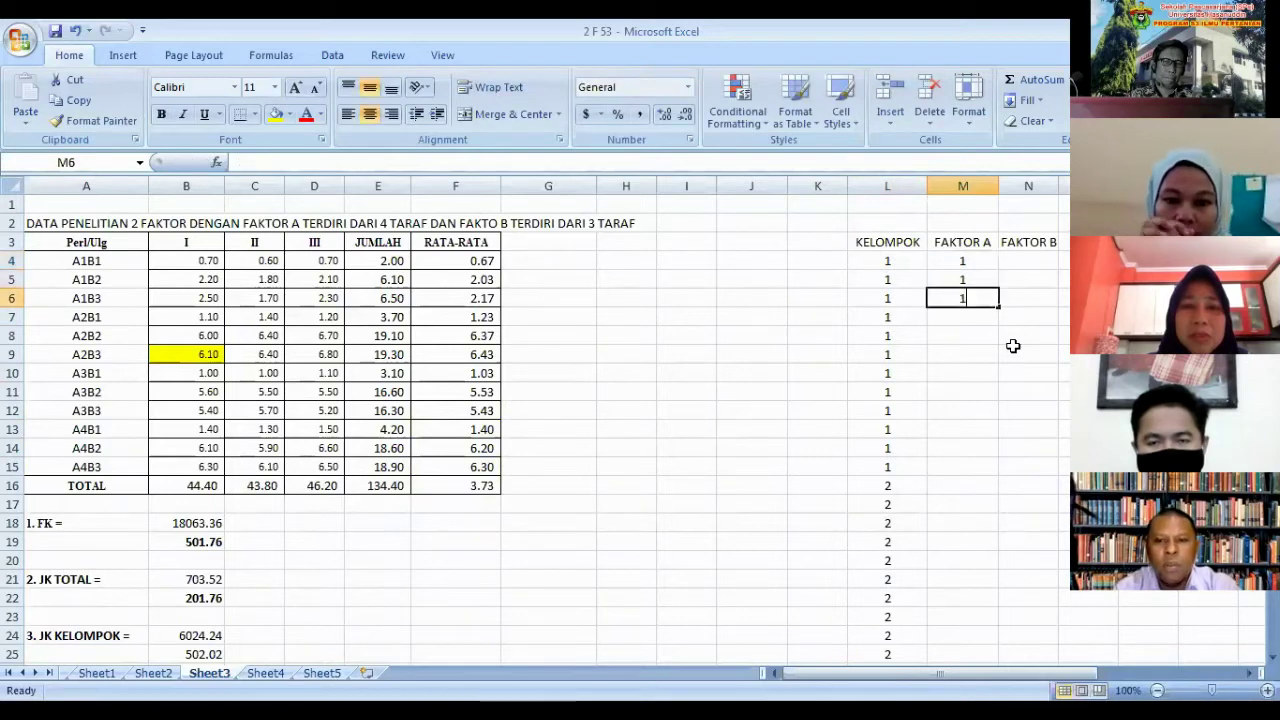
pyautogui.write('1')
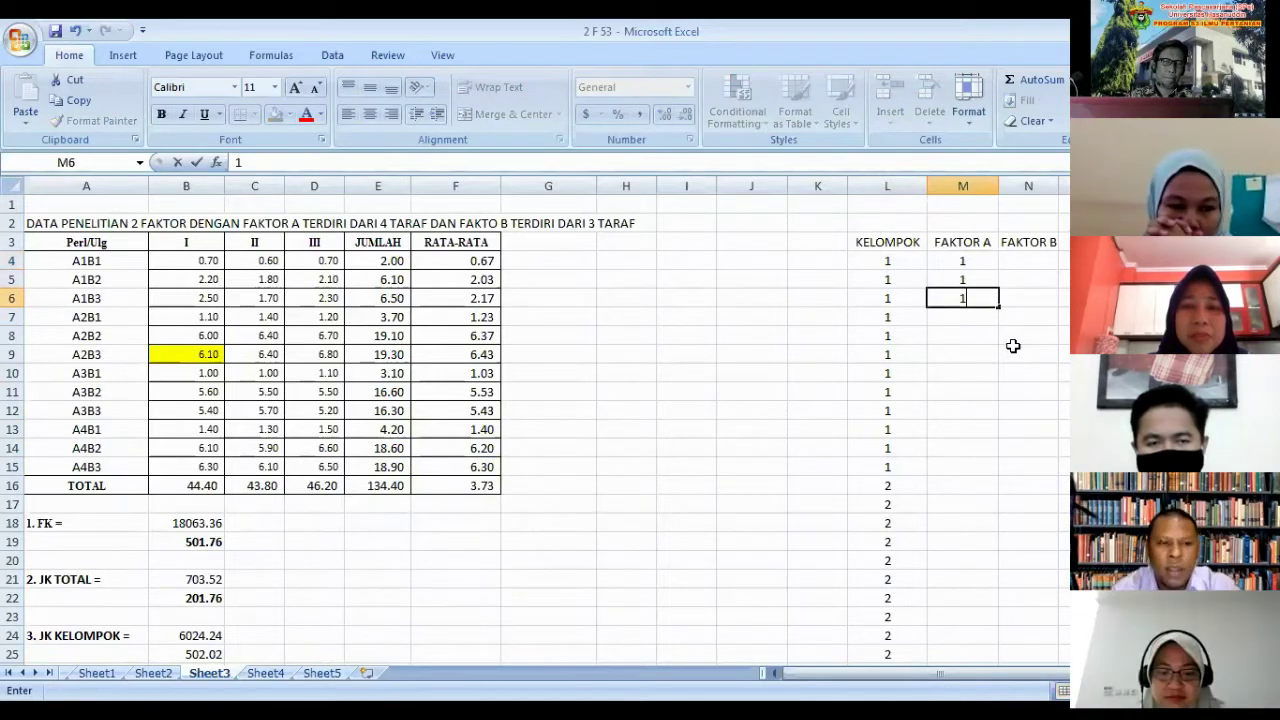
pyautogui.press('Return')
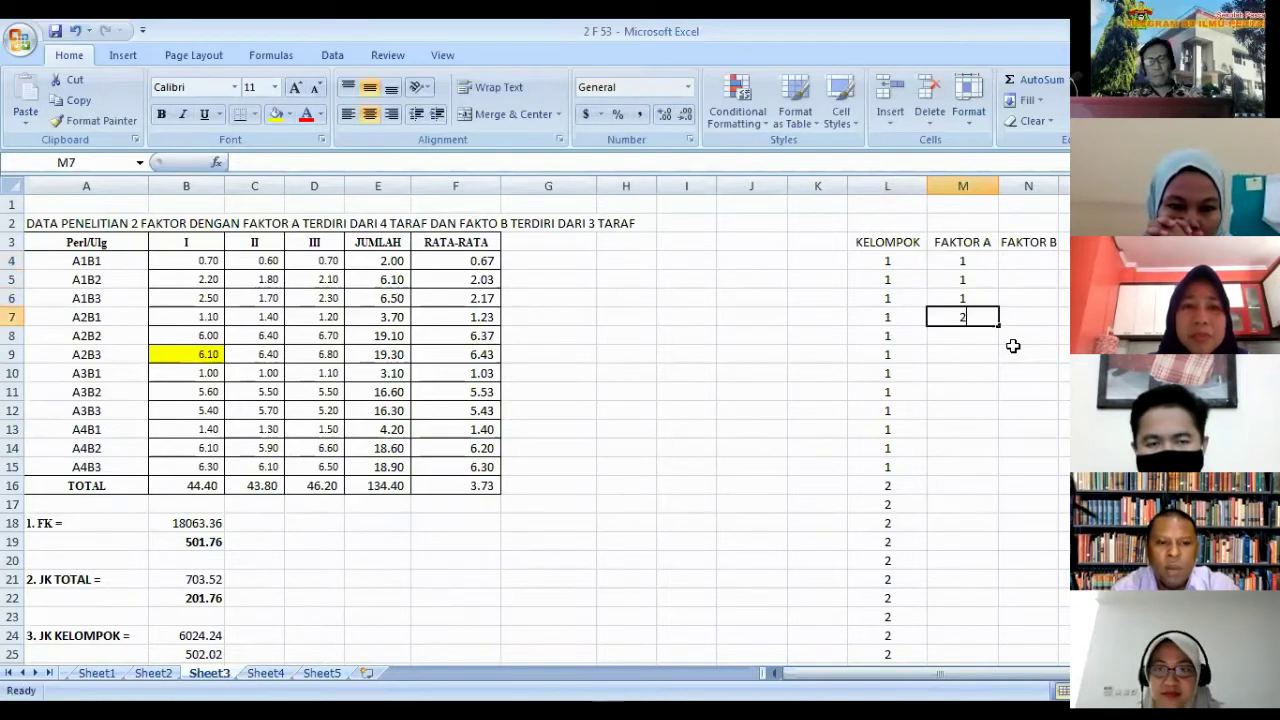
# - Enter factor level 2 in the FAKTOR A cells M7 to M9
pyautogui.write('2')
pyautogui.press('Return')
pyautogui.write('2')
pyautogui.press('Return')
pyautogui.write('2')
pyautogui.press('Return')
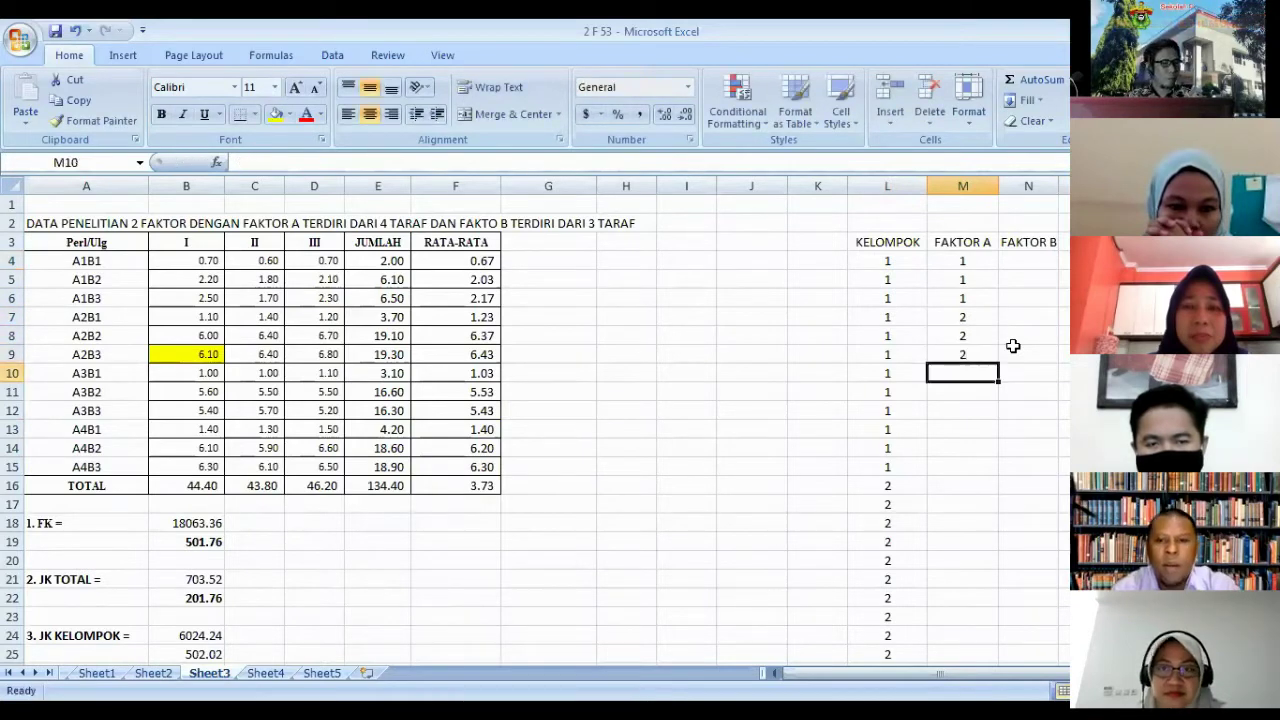
# - Enter factor level 3 in the FAKTOR A cells M10 to M12
pyautogui.write('33')
pyautogui.press('BackSpace')
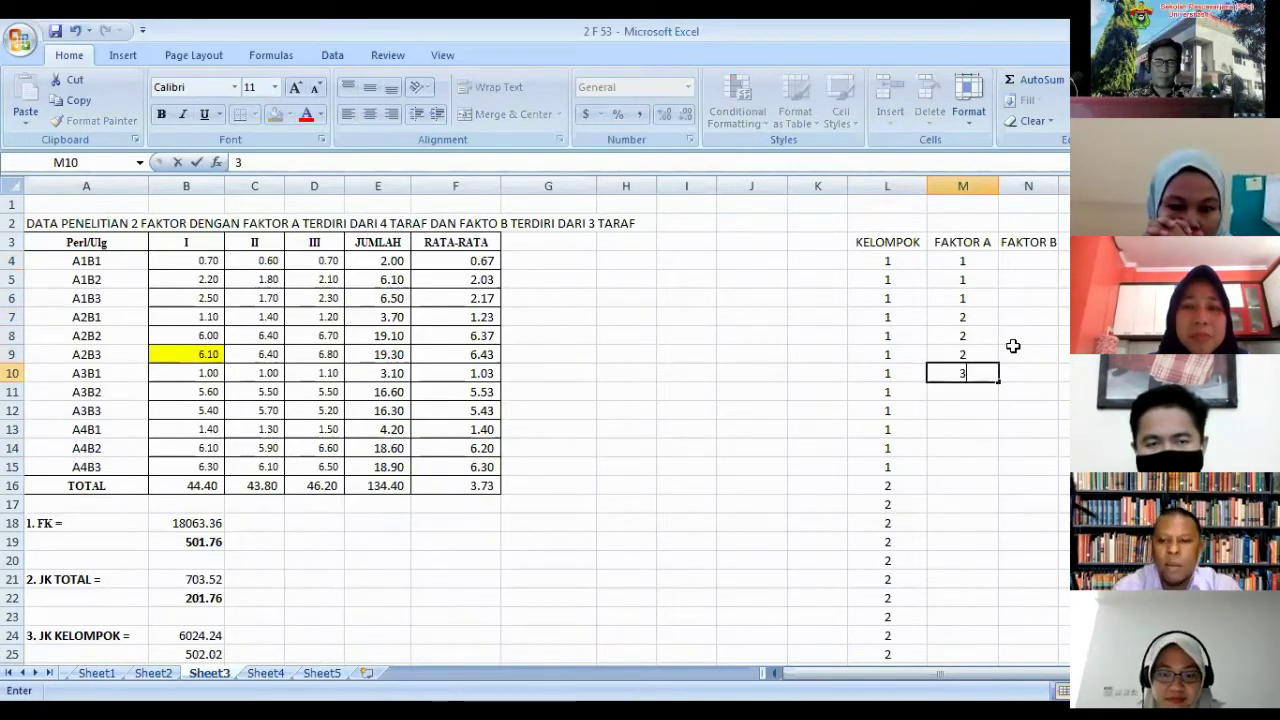
pyautogui.press('Return')
pyautogui.write('3')
pyautogui.press('Return')
pyautogui.write('3')
pyautogui.press('Return')
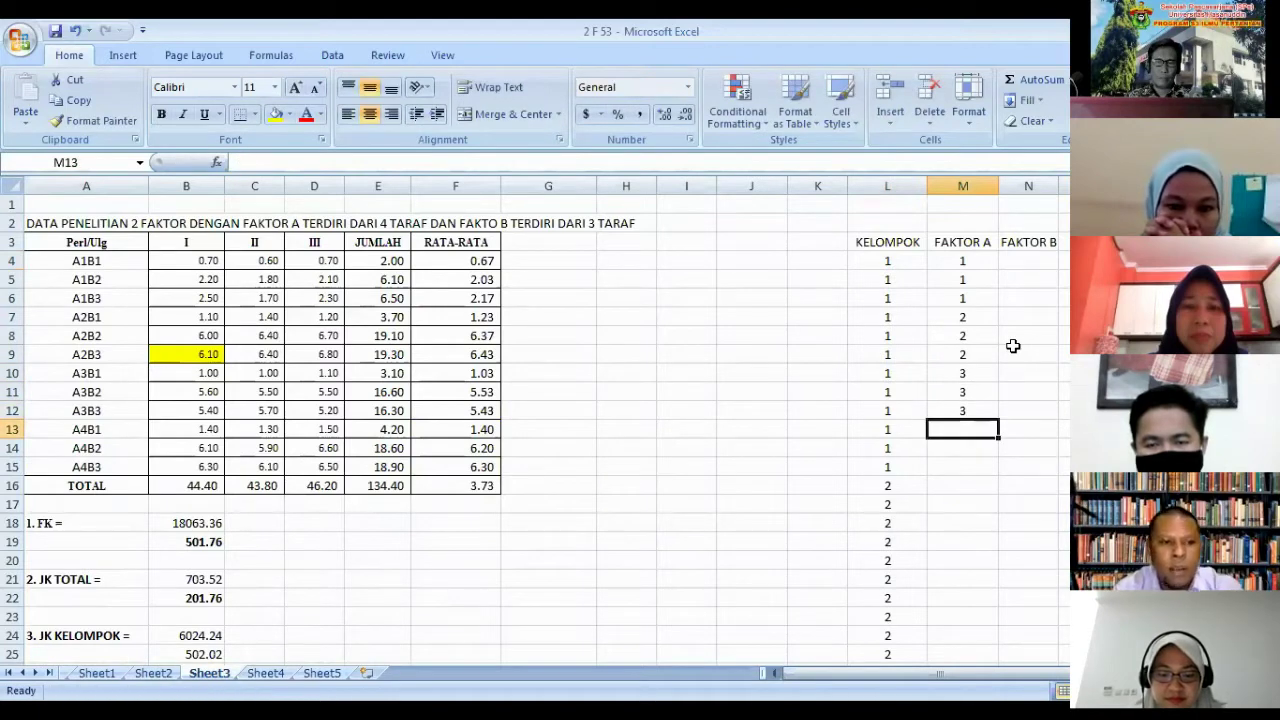
# - Enter factor level 4 in the FAKTOR A cells M13 to M15
pyautogui.write('4')
pyautogui.press('Return')
pyautogui.write('4')
pyautogui.press('Return')
pyautogui.write('4')
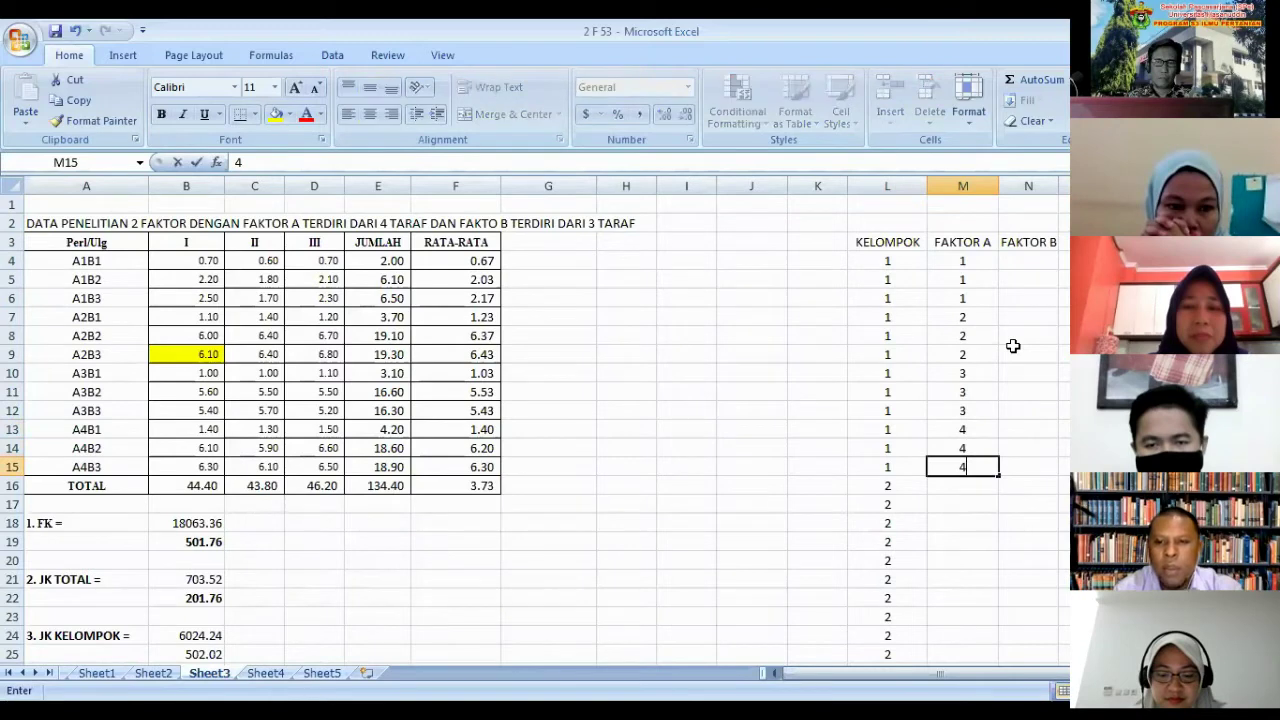
pyautogui.press('Return')
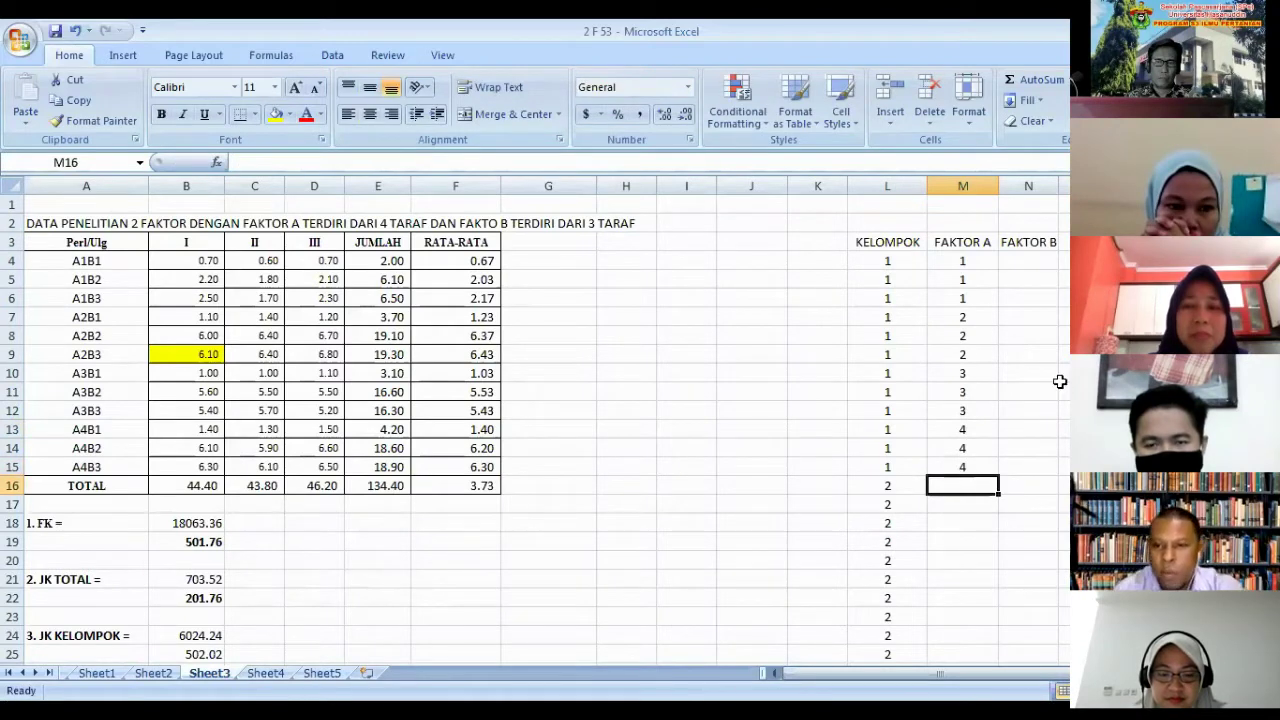
# - Copy the FAKTOR A codes in M4:M15 to the rows of groups 2 and 3, starting at M16 and M28
pyautogui.moveTo(962, 260); pyautogui.dragTo(971, 462)
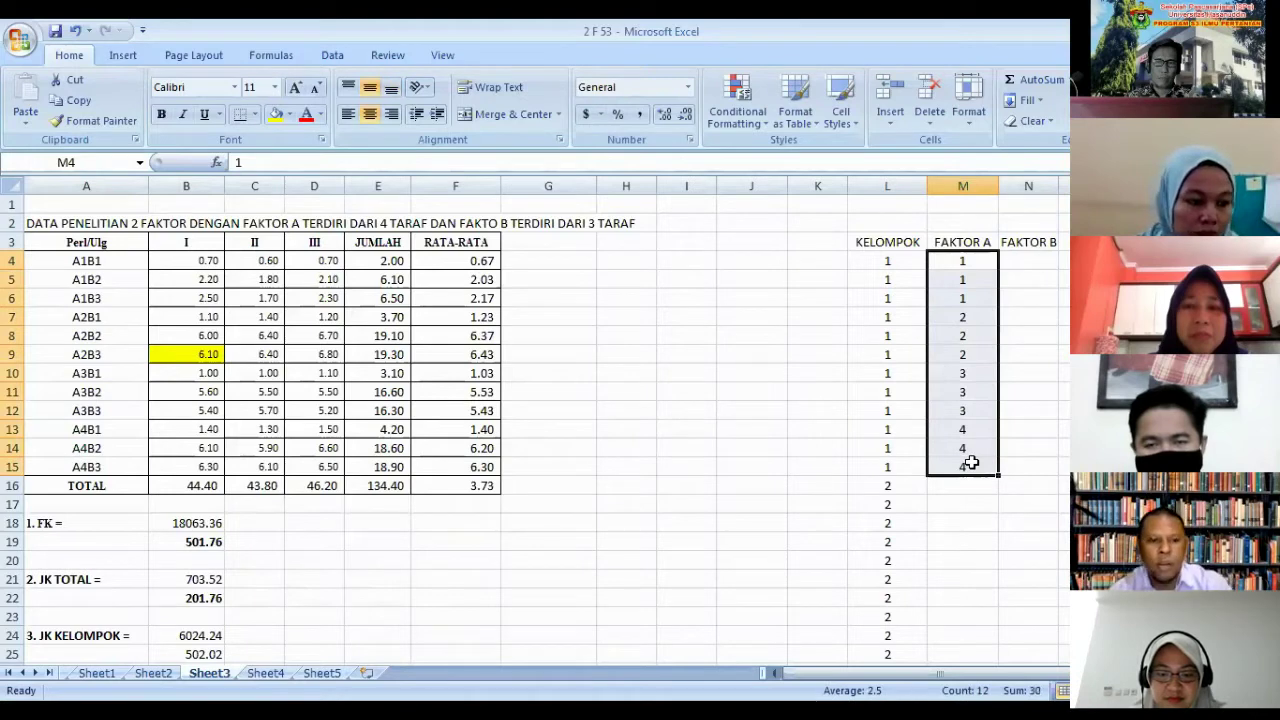
pyautogui.hotkey('ctrl', 'c')
pyautogui.click(975, 487)
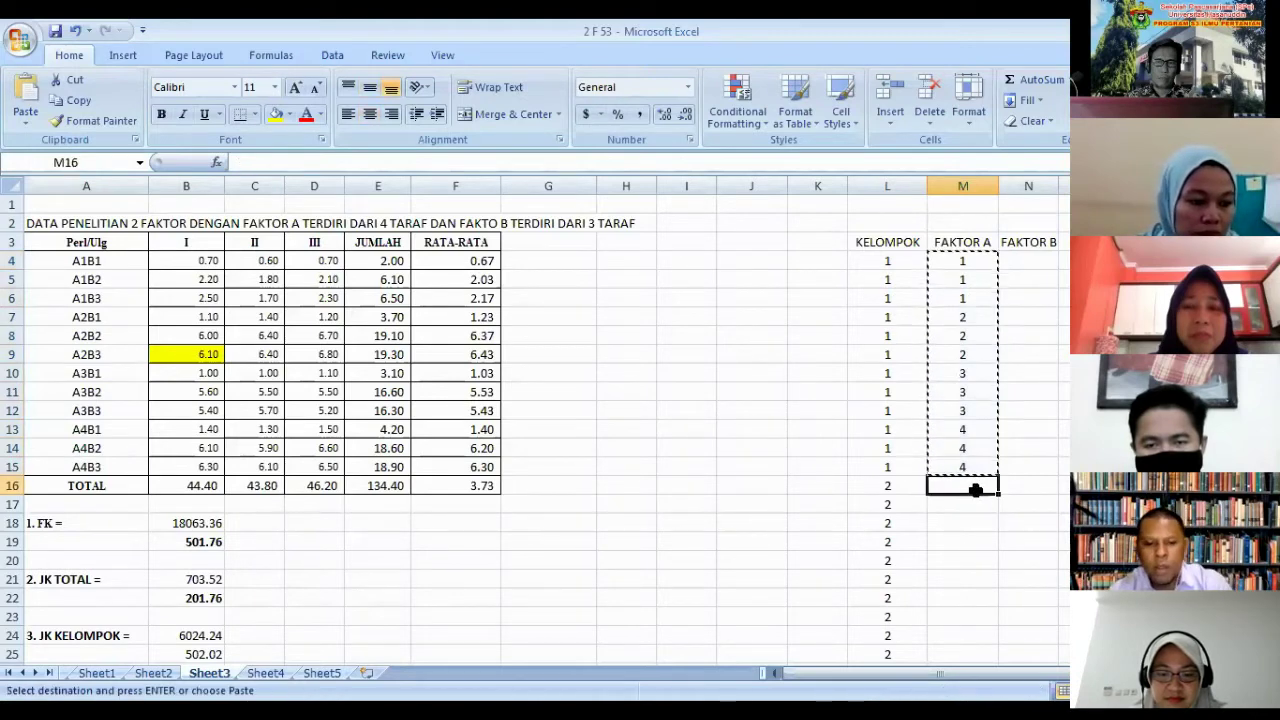
pyautogui.hotkey('ctrl', 'v')
pyautogui.scroll(-1, 947, 415)
pyautogui.scroll(-6, 948, 355)
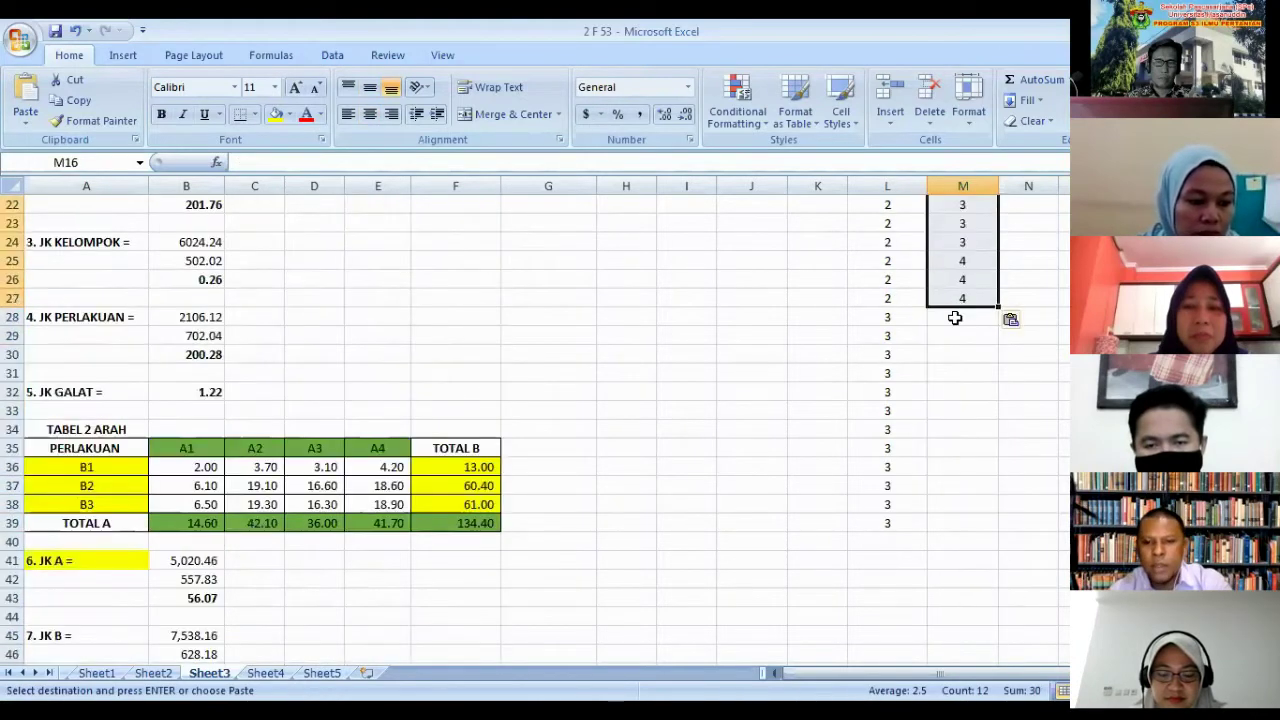
pyautogui.click(954, 317)
pyautogui.hotkey('ctrl', 'v')
pyautogui.scroll(2, 1010, 355)
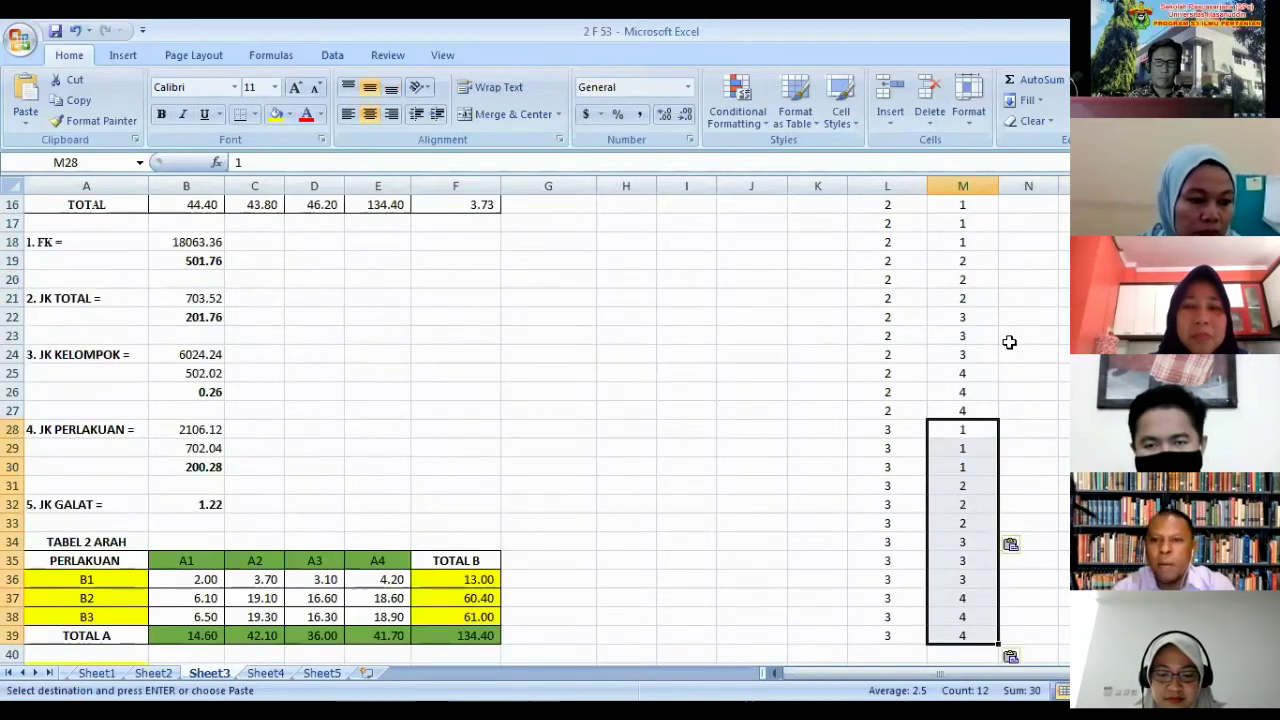
# - Enter the FAKTOR B levels 1, 2 and 3 in cells N4 to N6
pyautogui.scroll(5, 1010, 342)
pyautogui.click(1028, 260)
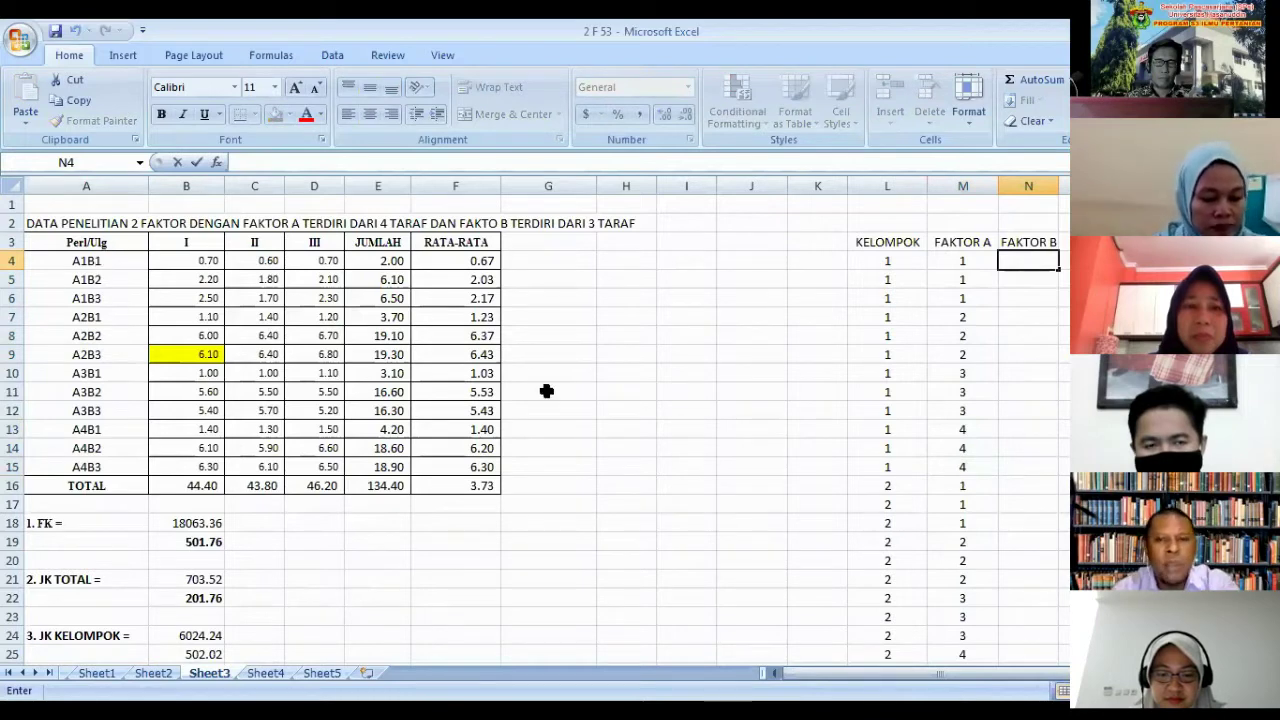
pyautogui.press('Return')
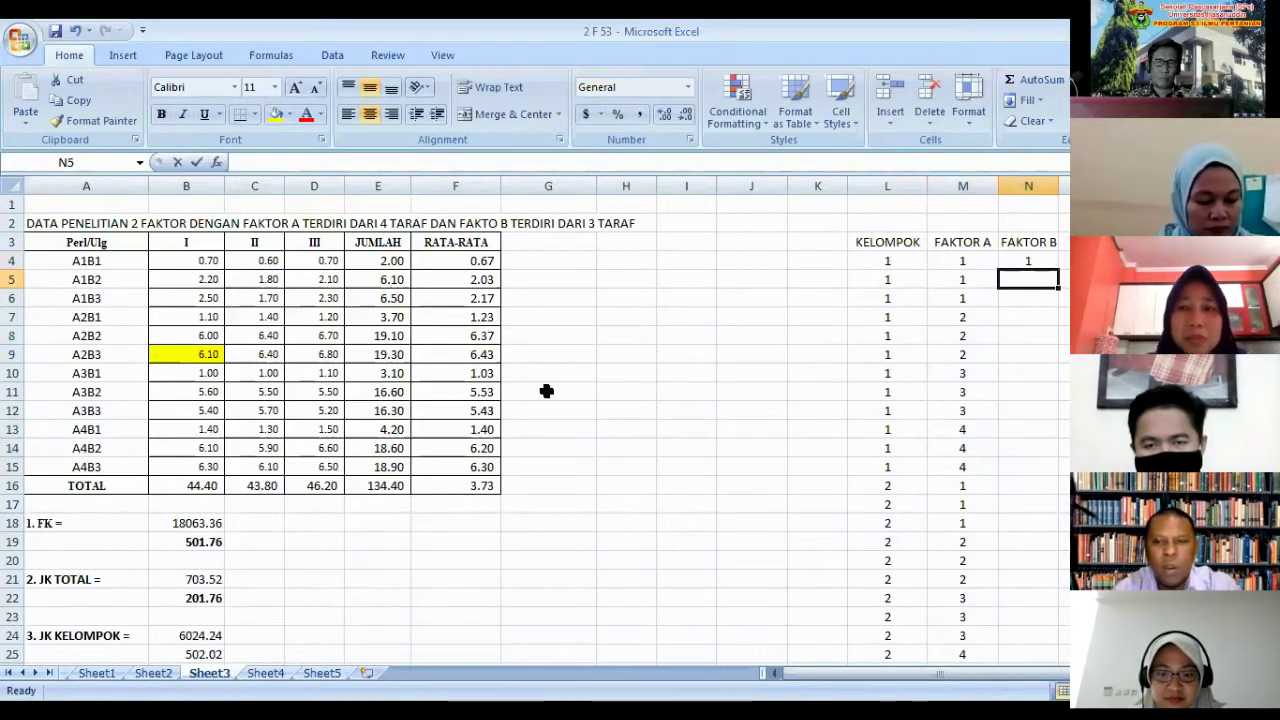
pyautogui.write('2')
pyautogui.press('Return')
pyautogui.write('3')
pyautogui.press('Return')
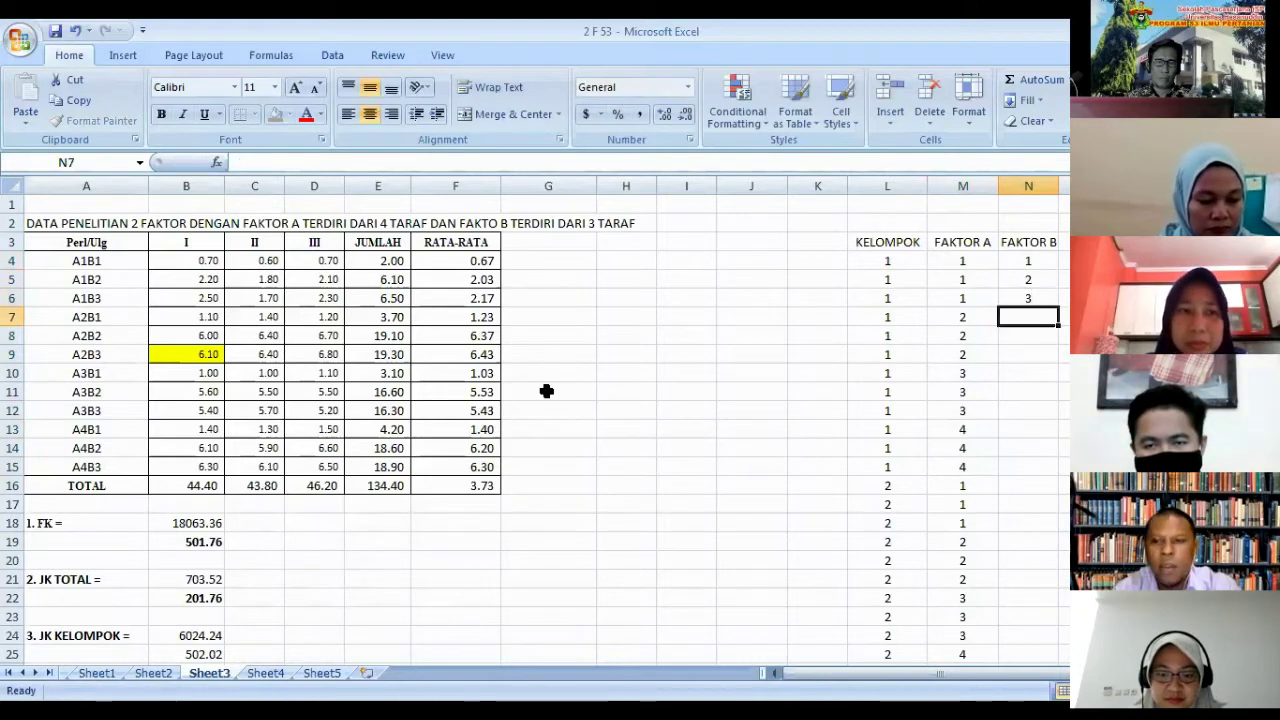
# - Enter the FAKTOR B levels 1, 2 and 3 in cells N7 to N9, beside FAKTOR A level 2
pyautogui.write('1')
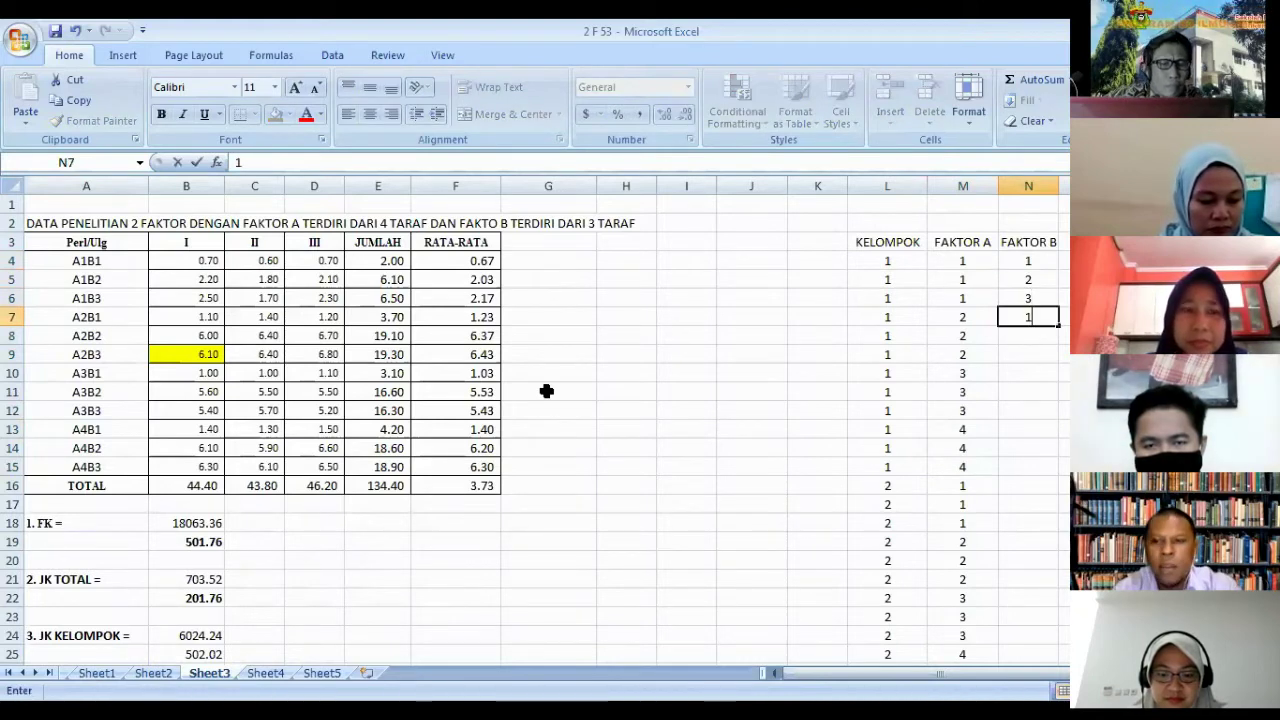
pyautogui.press('Return')
pyautogui.write('2')
pyautogui.press('Return')
pyautogui.write('3')
pyautogui.press('Return')
# - Enter the FAKTOR B levels 1, 2 and 3 in cells N10 to N12, beside FAKTOR A level 3
pyautogui.write('1')
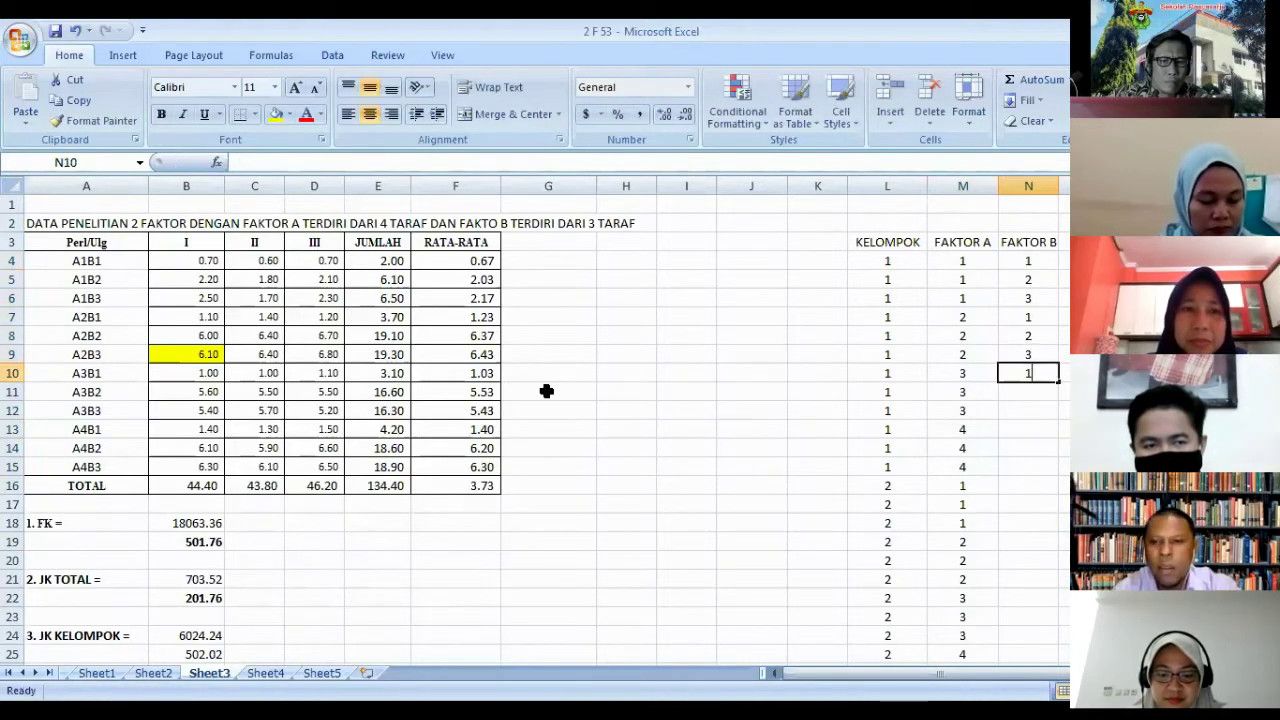
pyautogui.press('Return')
pyautogui.write('2')
pyautogui.press('Return')
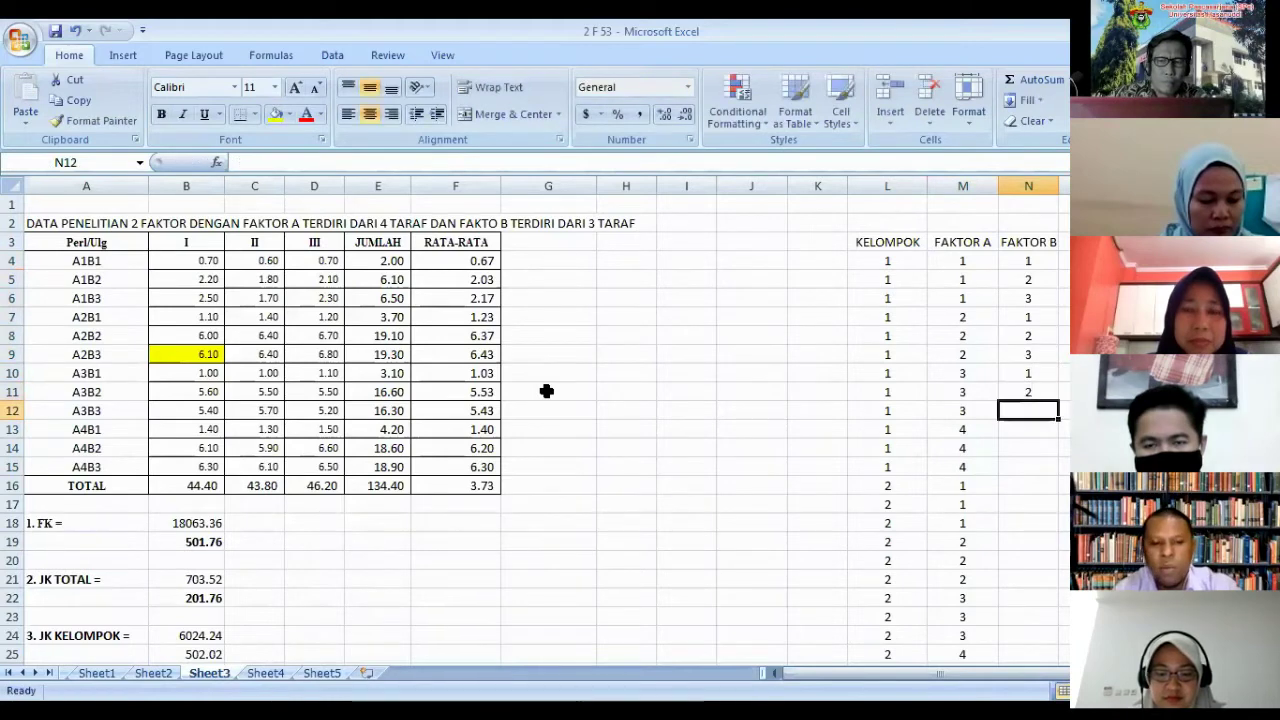
pyautogui.write('3')
pyautogui.press('Return')
# - Enter the FAKTOR B levels 1, 2 and 3 in cells N13 to N15, beside FAKTOR A level 4
pyautogui.write('1')
pyautogui.press('Return')
pyautogui.write('2')
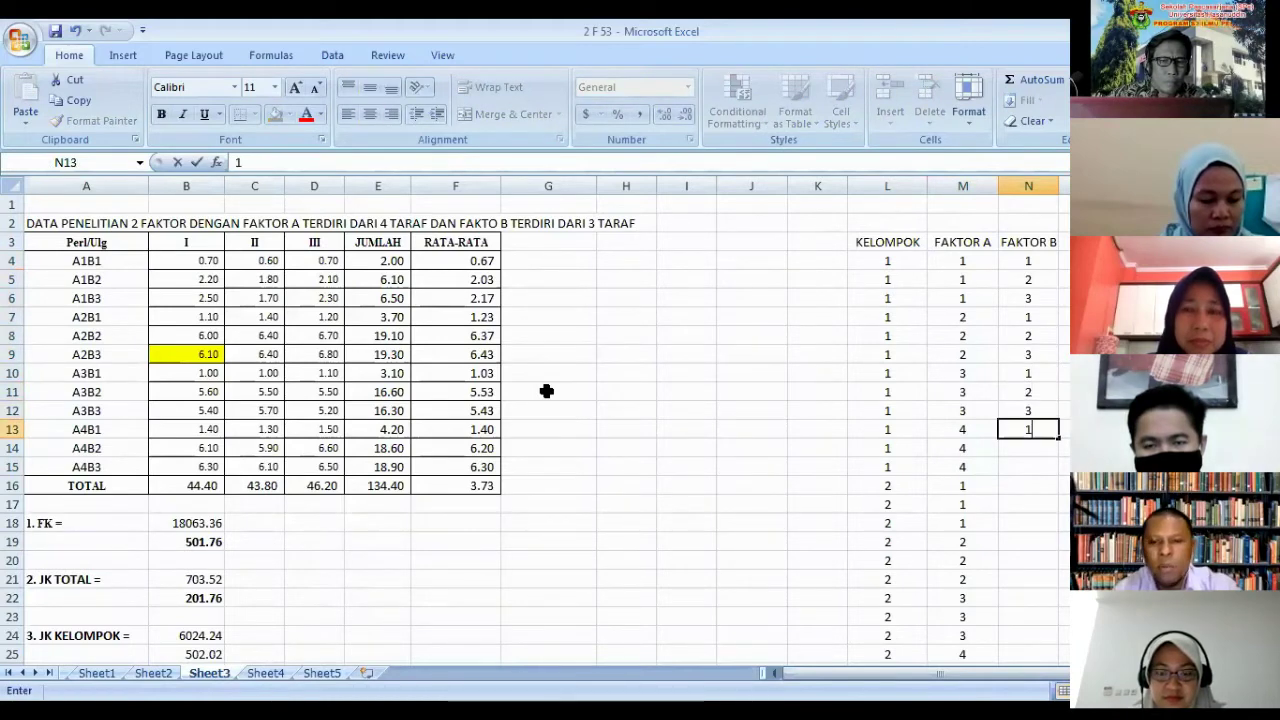
pyautogui.press('Return')
pyautogui.write('3')
pyautogui.press('Return')
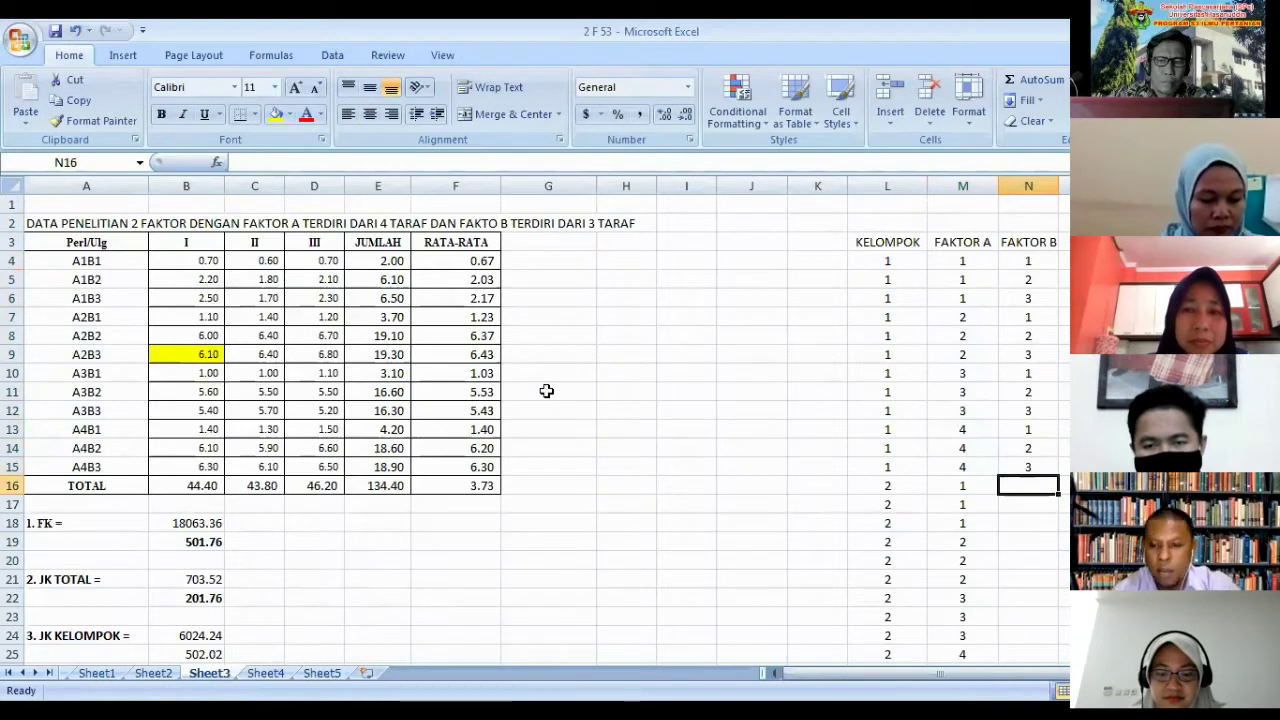
# - Copy the FAKTOR B codes in N4:N15 to the rows of groups 2 and 3, starting at N16 and N28
pyautogui.moveTo(1027, 262); pyautogui.dragTo(1026, 578)
pyautogui.hotkey('ctrl', 'c')
pyautogui.scroll(-2, 1024, 400)
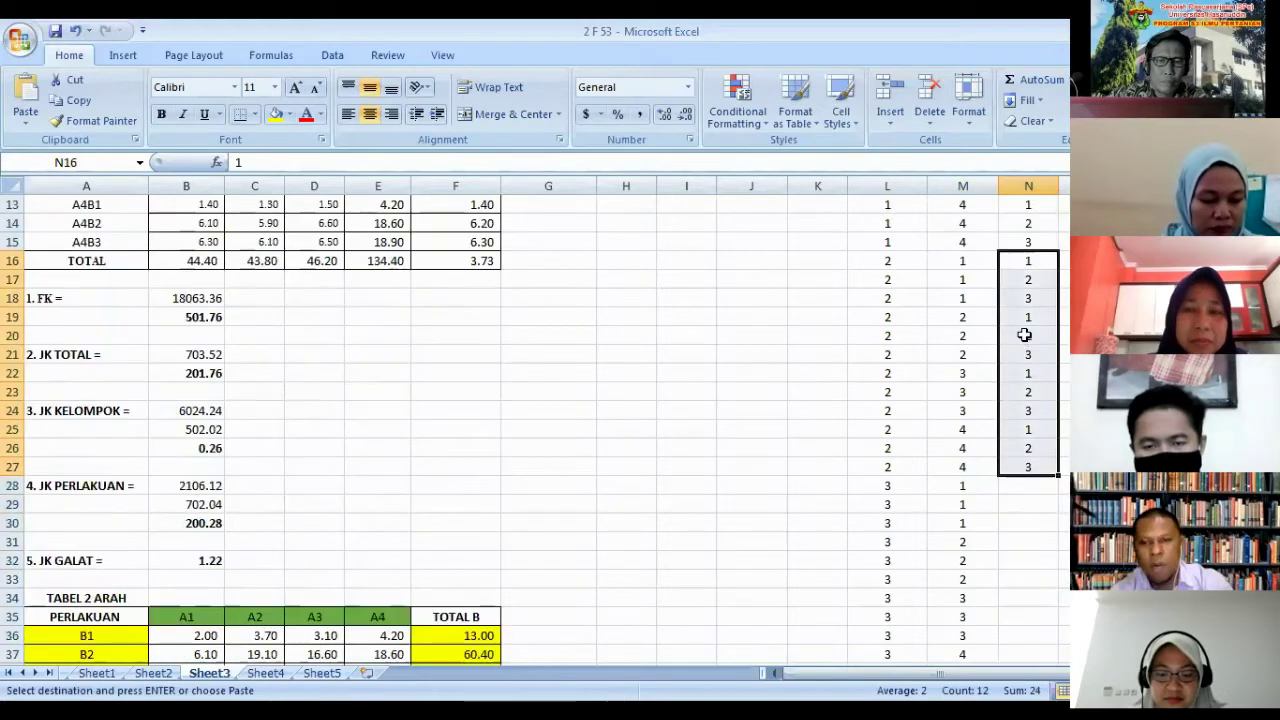
pyautogui.scroll(-2, 1025, 335)
pyautogui.click(1026, 374)
pyautogui.hotkey('ctrl', 'v')
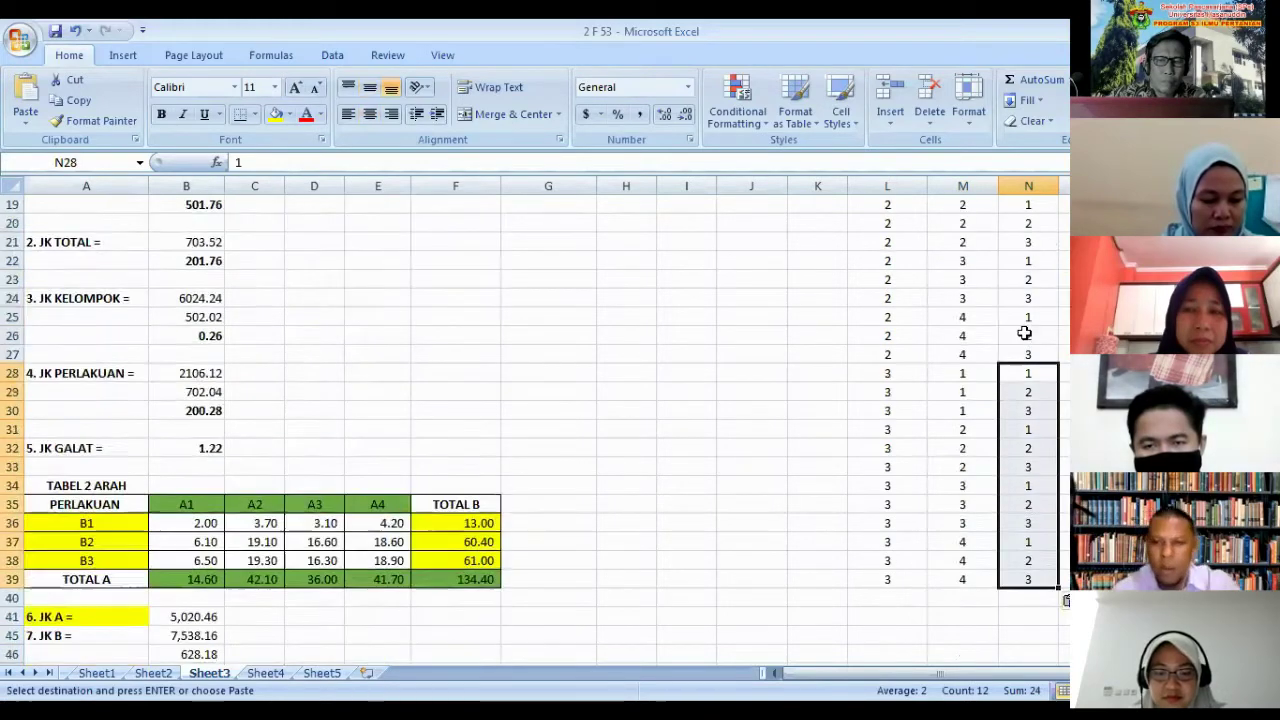
# - Copy the replicate I results in B4:B15 to the group 1 rows of the results column, starting at O4
pyautogui.scroll(6, 1026, 334)
pyautogui.click(1084, 261)
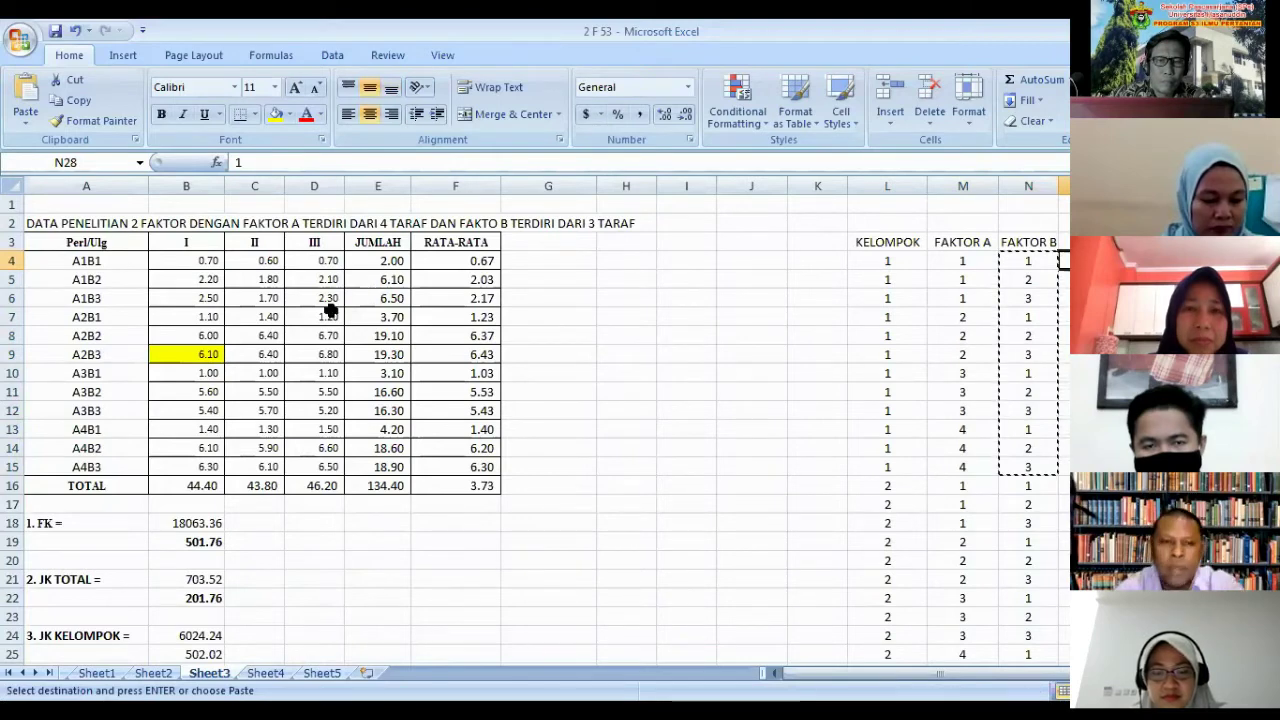
pyautogui.moveTo(202, 266); pyautogui.dragTo(215, 466)
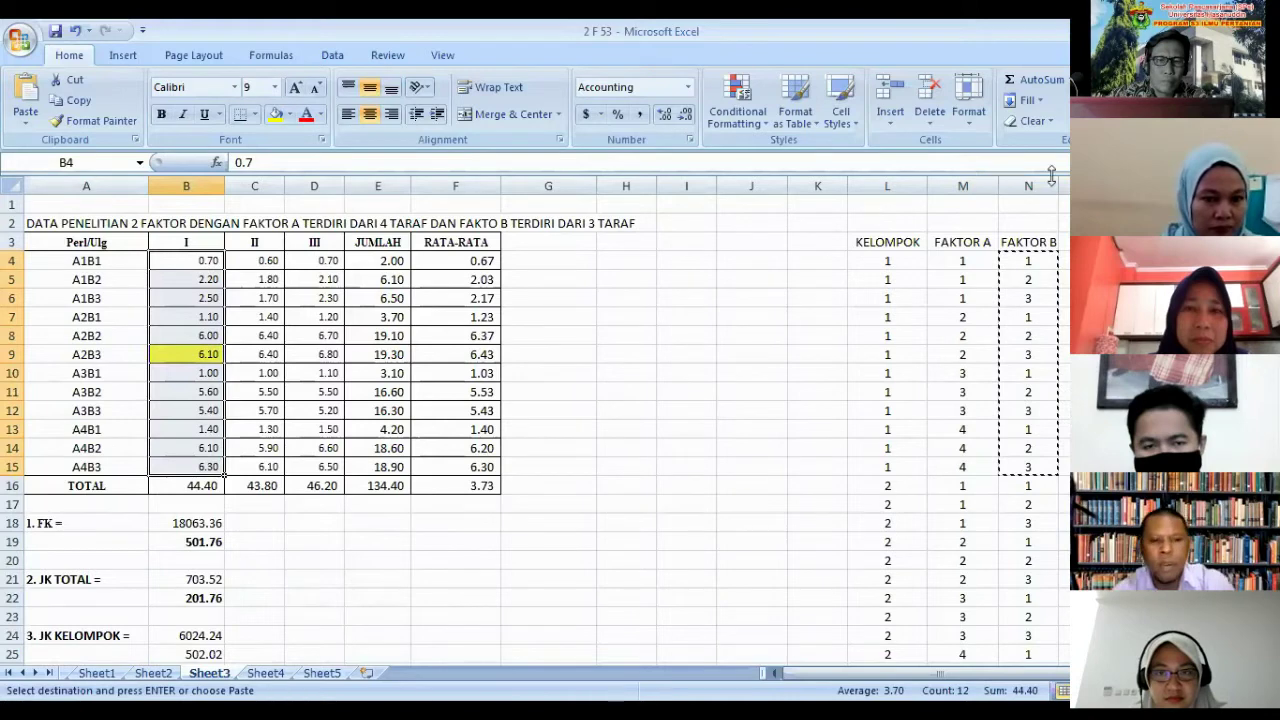
pyautogui.hotkey('ctrl', 'c')
pyautogui.click(1064, 264)
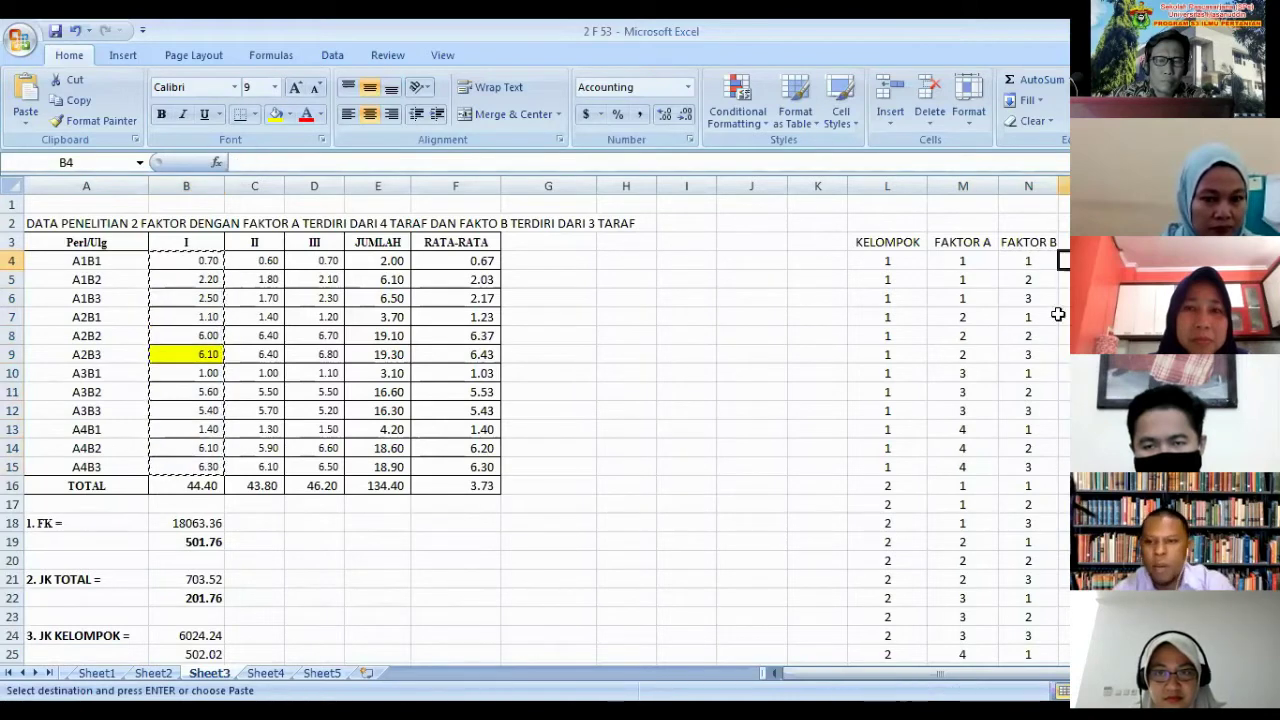
pyautogui.hotkey('ctrl', 'v')
# - Remove the yellow fill from the copied result in cell O9
pyautogui.scroll(-2, 1058, 250)
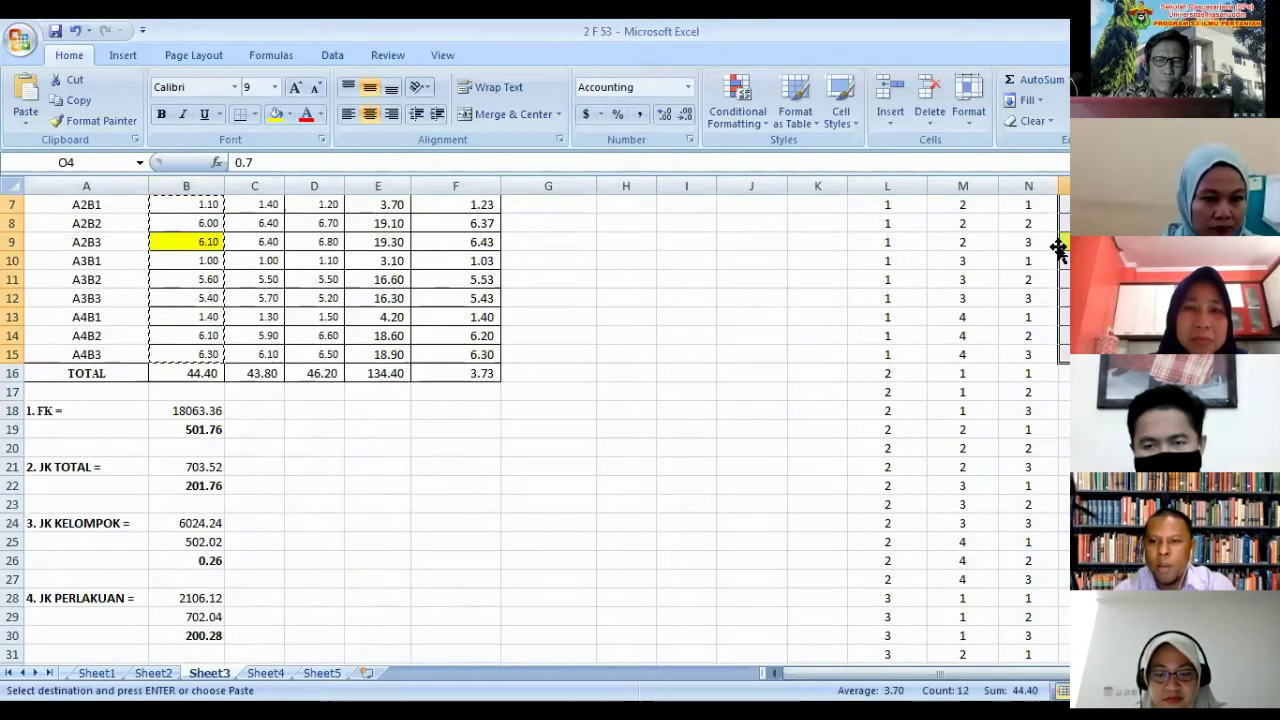
pyautogui.click(1064, 240)
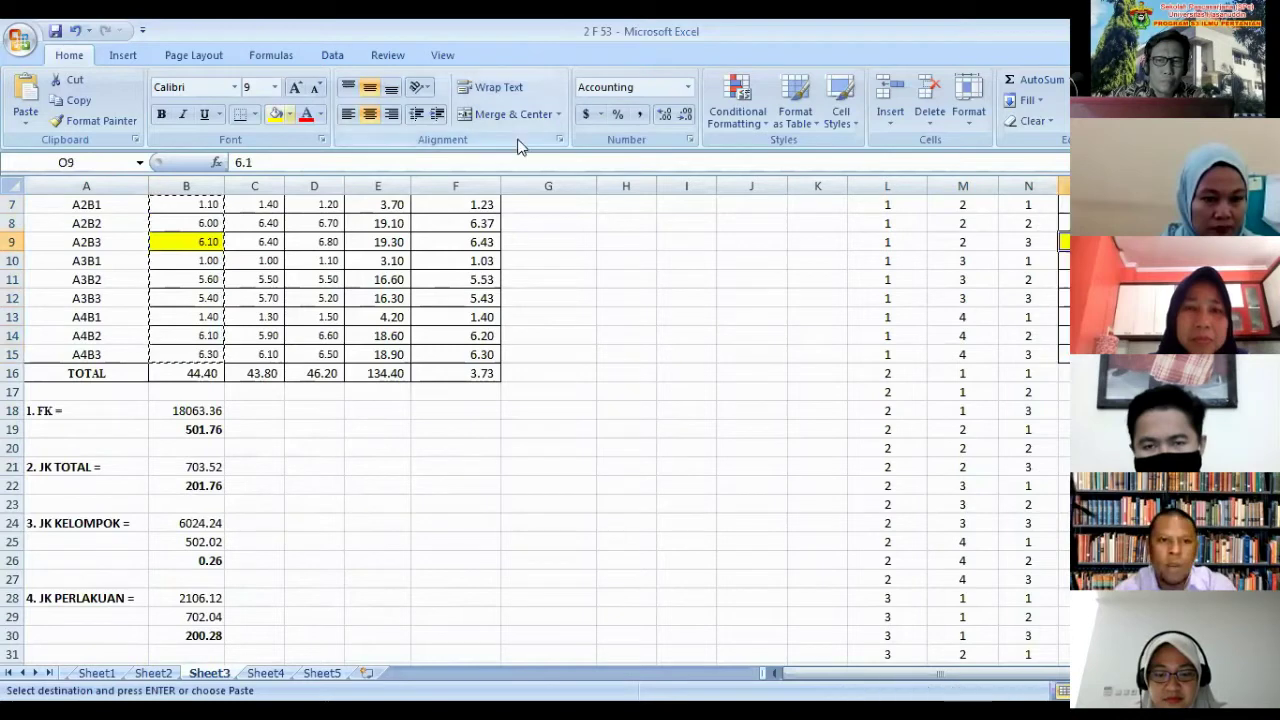
pyautogui.click(289, 113)
pyautogui.press('Escape')
pyautogui.press('Escape')
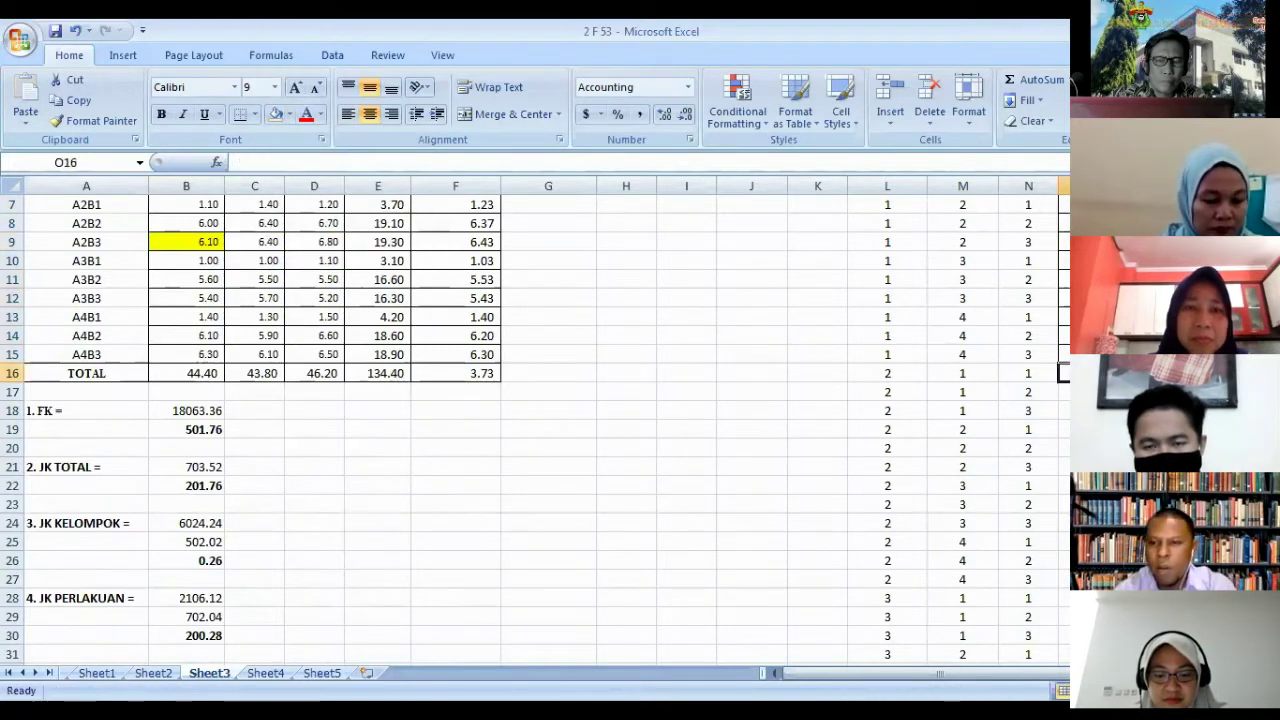
# - Copy the replicate II results in C4:C15 to the group 2 rows, starting at O16
pyautogui.scroll(2, 255, 420)
pyautogui.moveTo(255, 260); pyautogui.dragTo(255, 466)
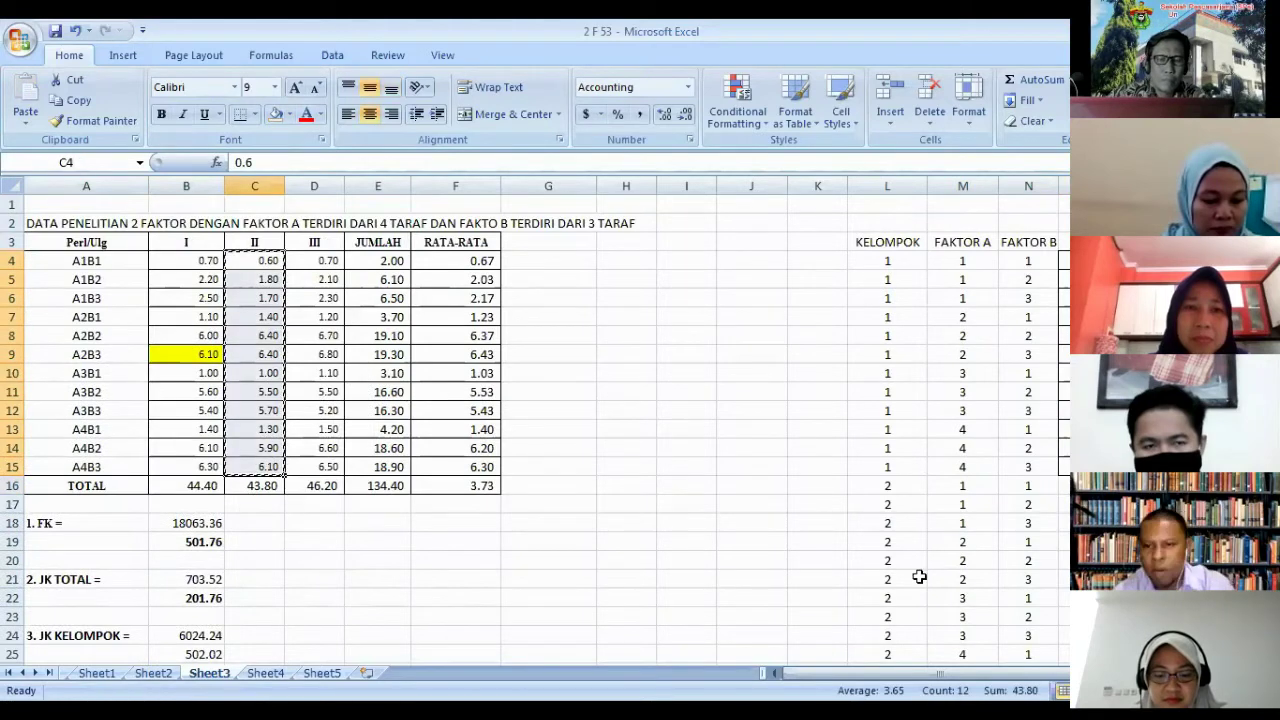
pyautogui.hotkey('ctrl', 'c')
pyautogui.click(1064, 485)
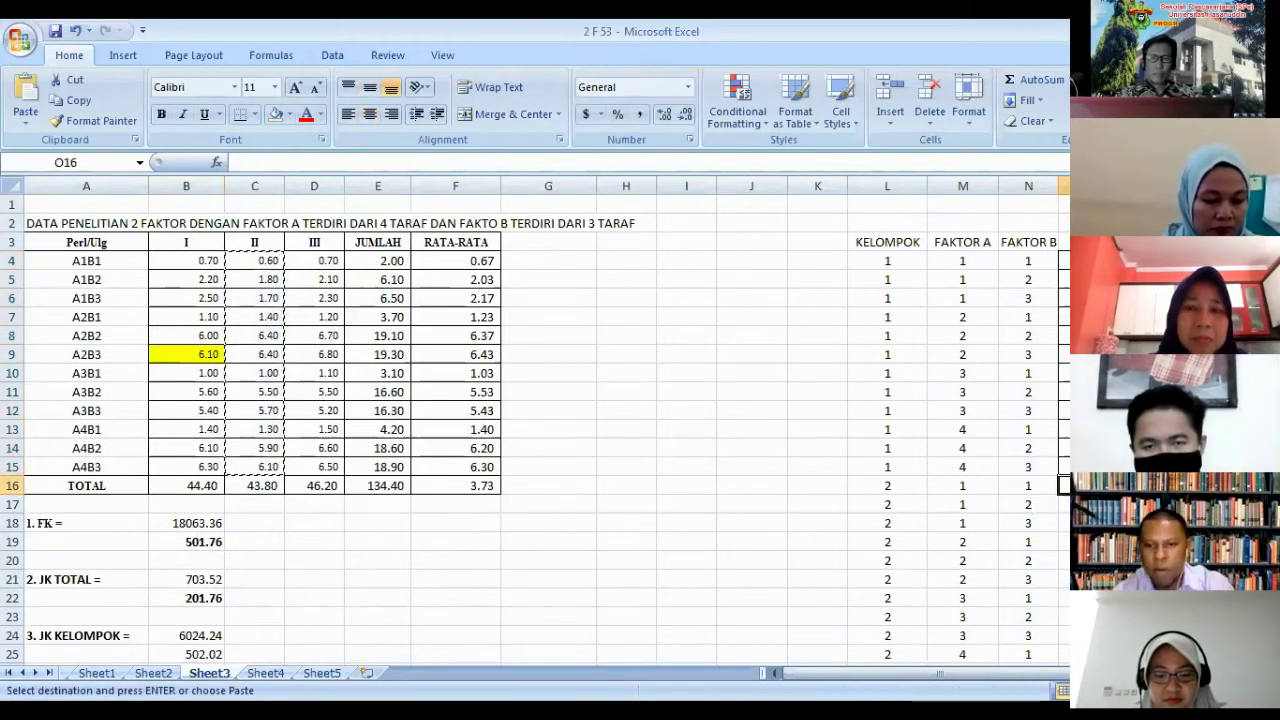
pyautogui.scroll(-4, 395, 300)
pyautogui.scroll(1, 400, 210)
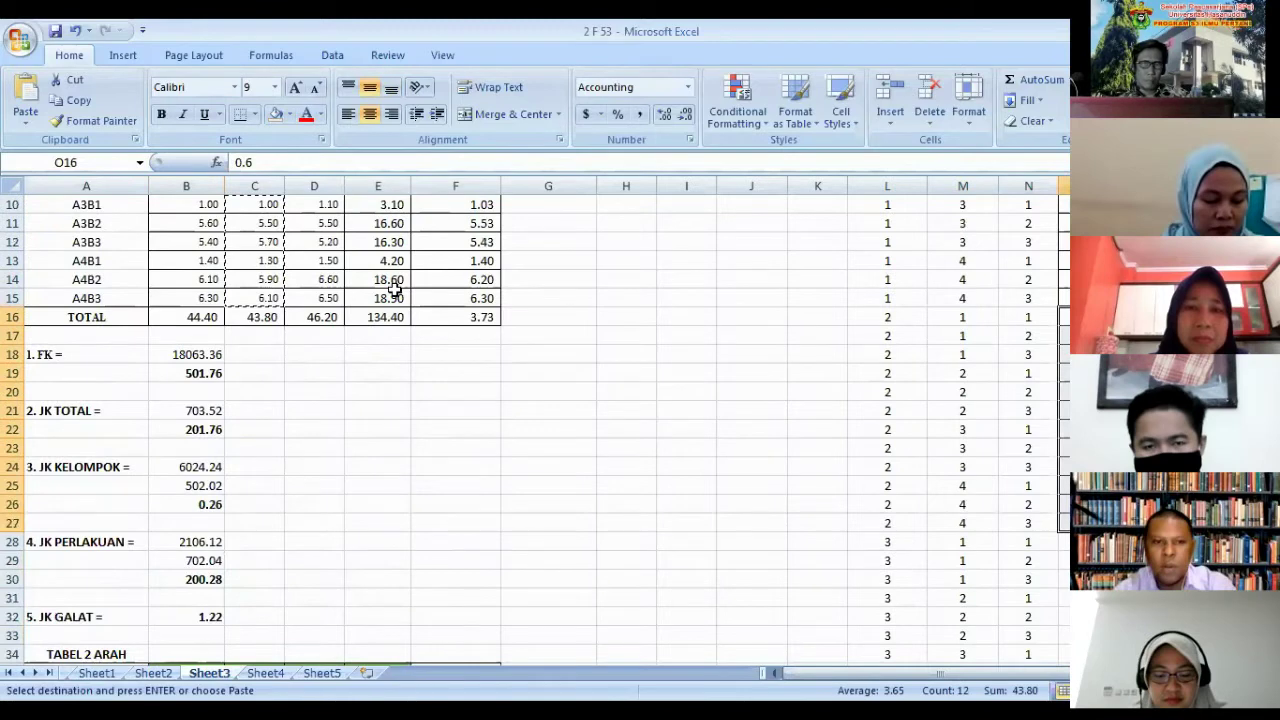
# - Copy the replicate III results in D4:D15 to the group 3 rows, starting at O28
pyautogui.scroll(3, 334, 260)
pyautogui.moveTo(330, 260); pyautogui.dragTo(322, 466)
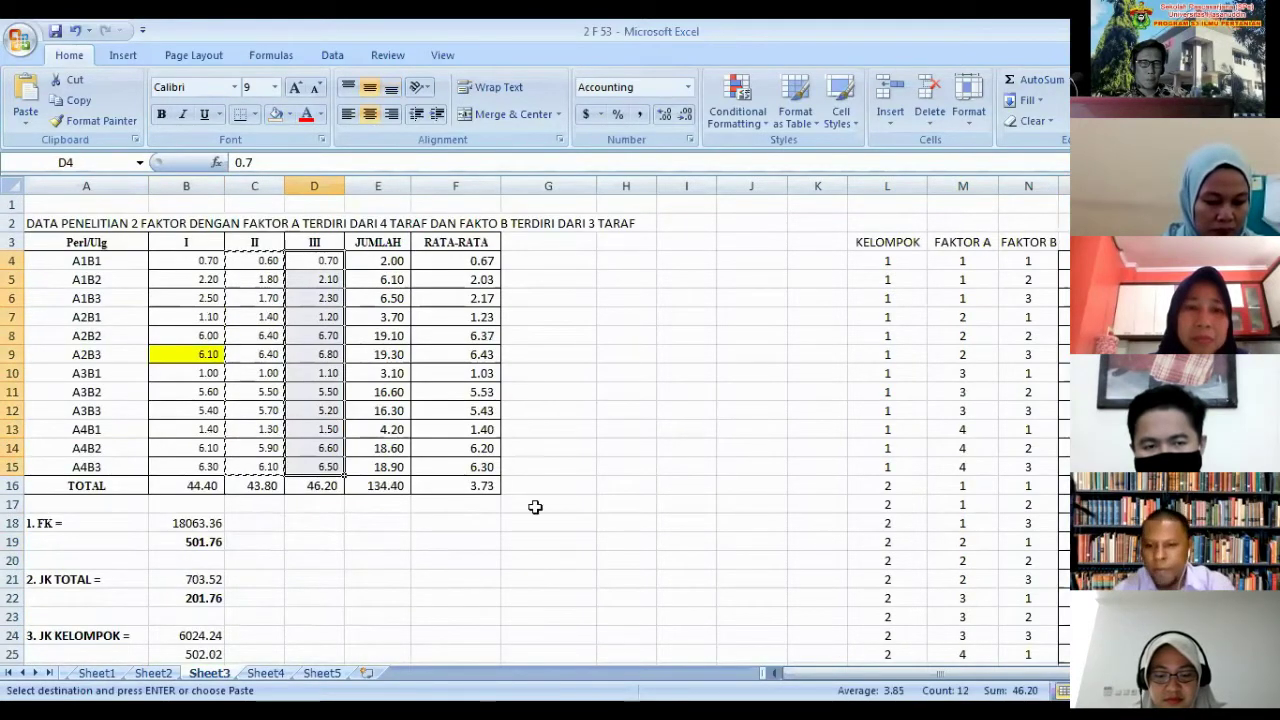
pyautogui.scroll(-1, 535, 507)
pyautogui.scroll(-5, 535, 507)
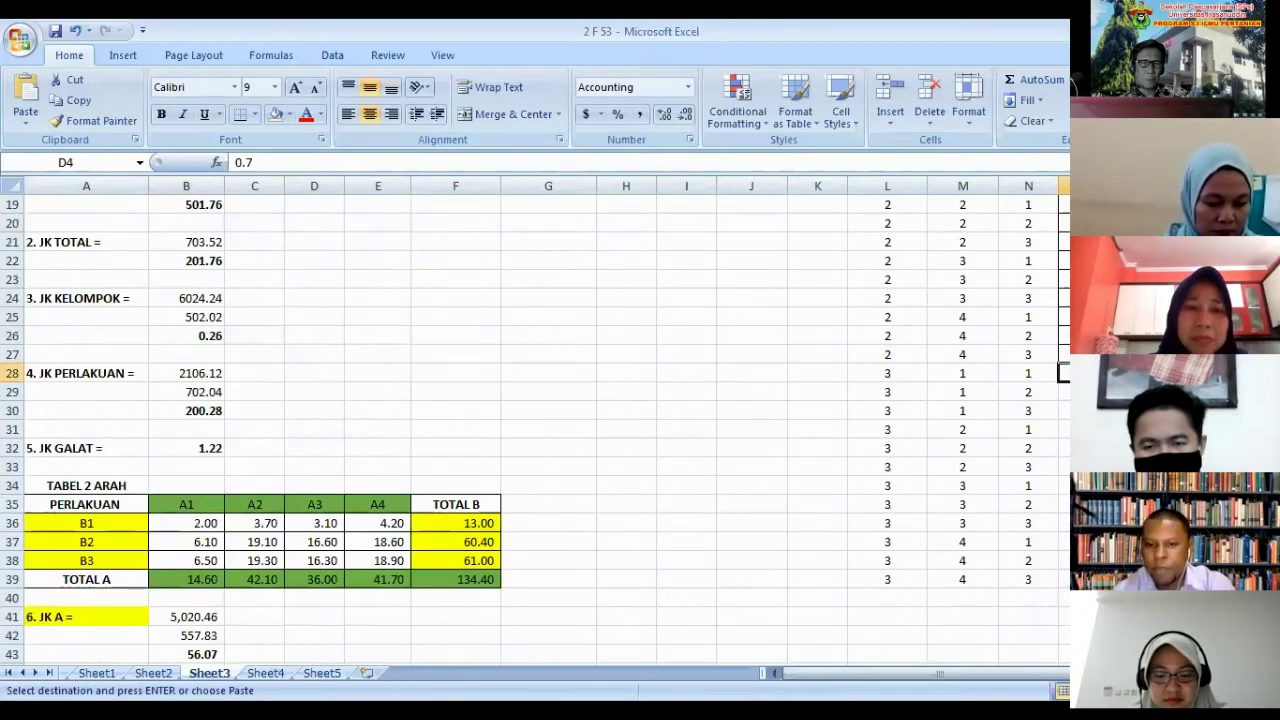
pyautogui.click(1063, 372)
pyautogui.hotkey('ctrl', 'v')
# - Remove all cell borders from the long-format data table L3:O39
pyautogui.scroll(6, 880, 224)
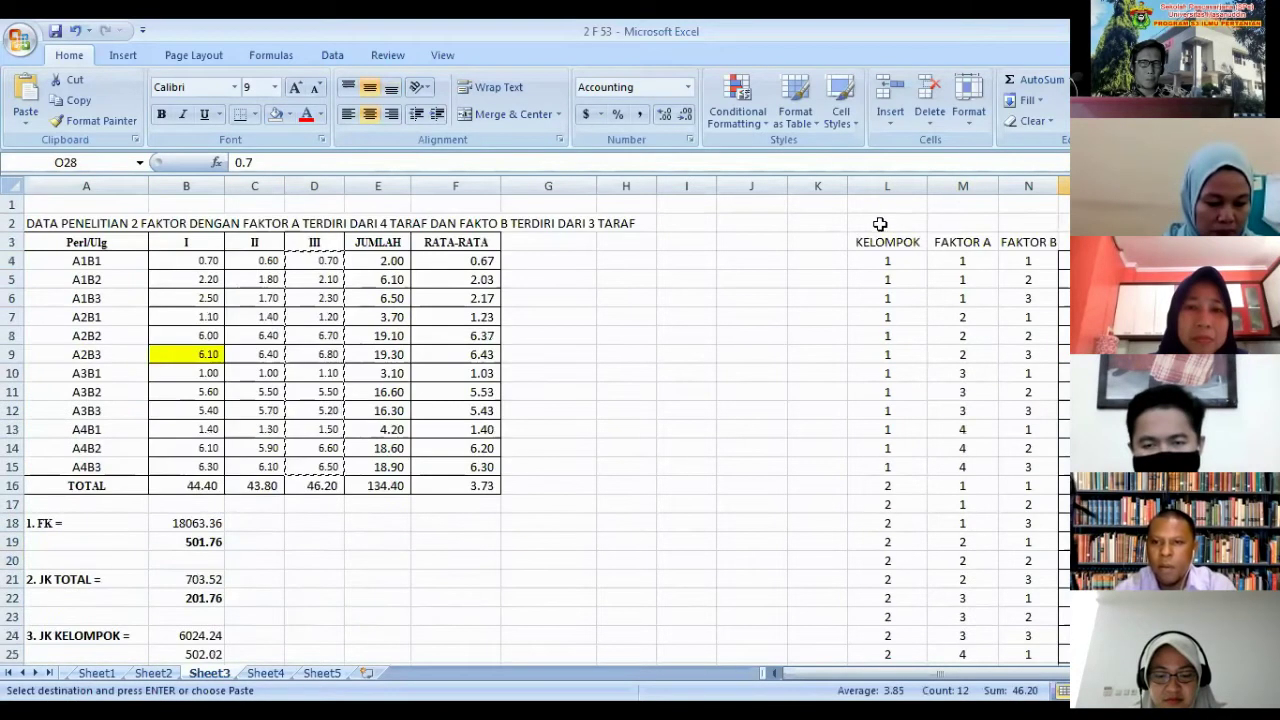
pyautogui.moveTo(887, 242); pyautogui.dragTo(1040, 650)
pyautogui.click(255, 114)
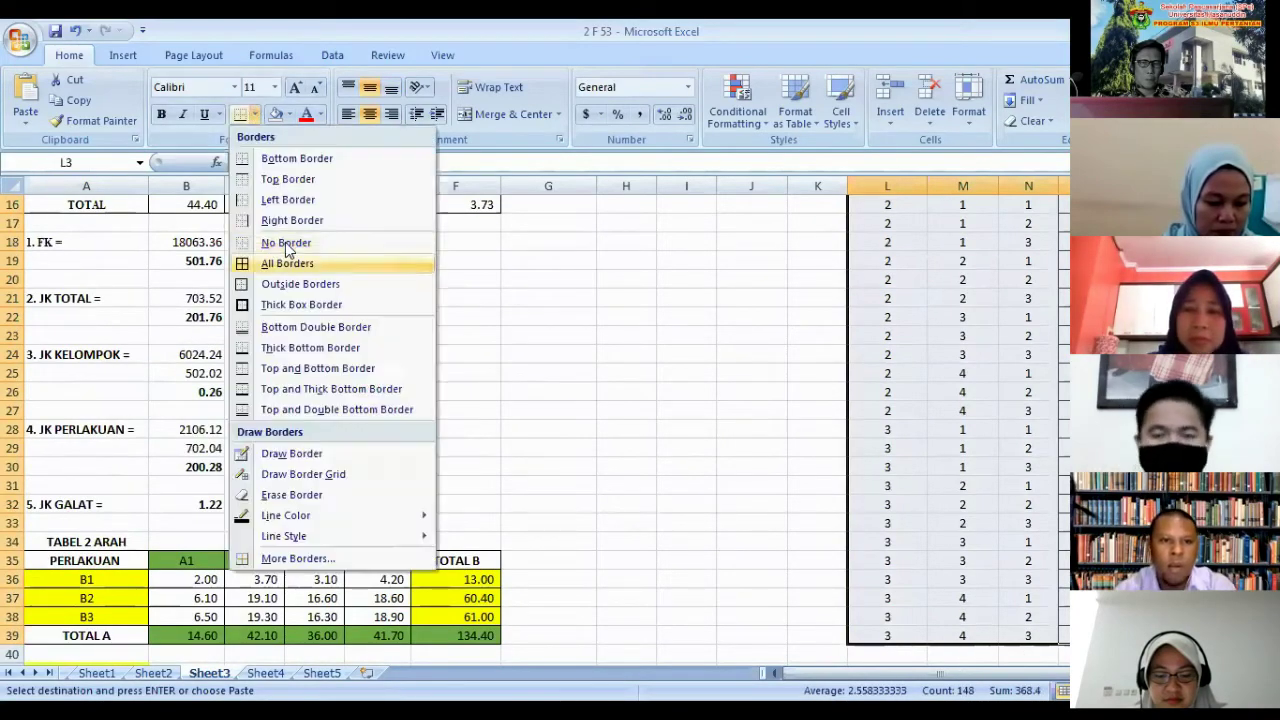
pyautogui.press('Escape')
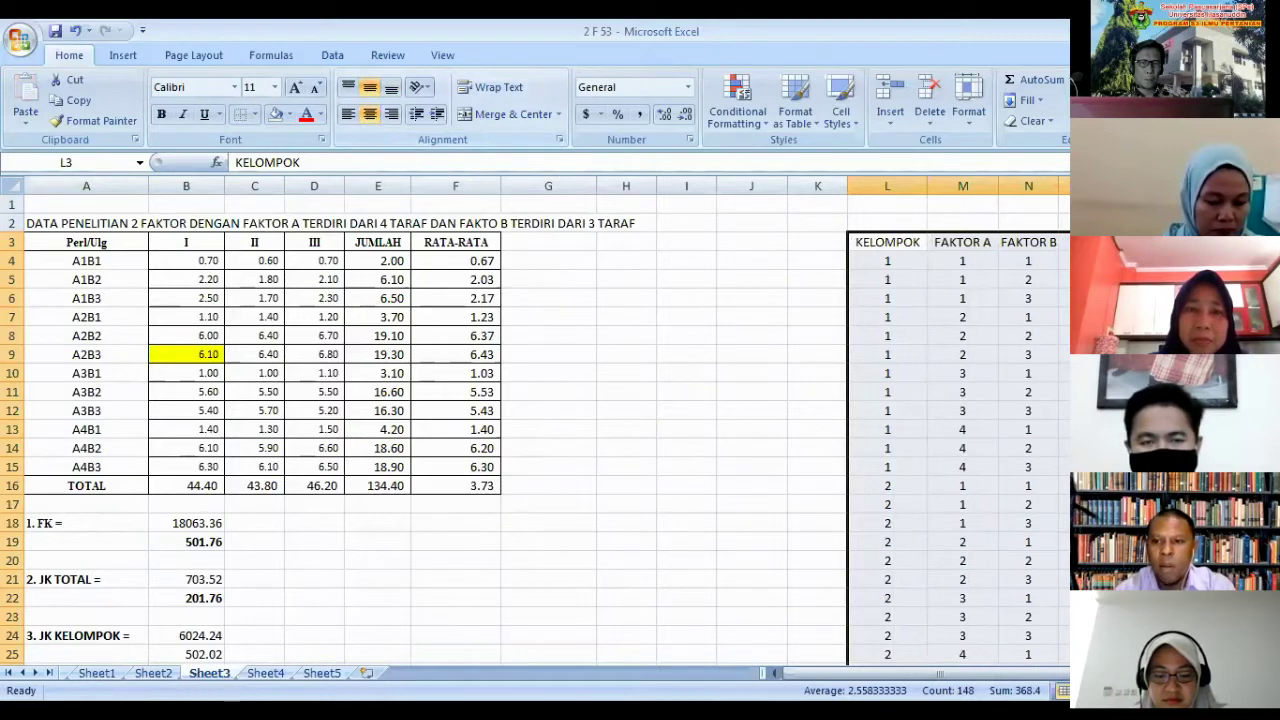
# - Center the contents of column O horizontally
pyautogui.scroll(-1, 1085, 336)
pyautogui.click(1085, 336)
pyautogui.scroll(1, 1085, 336)
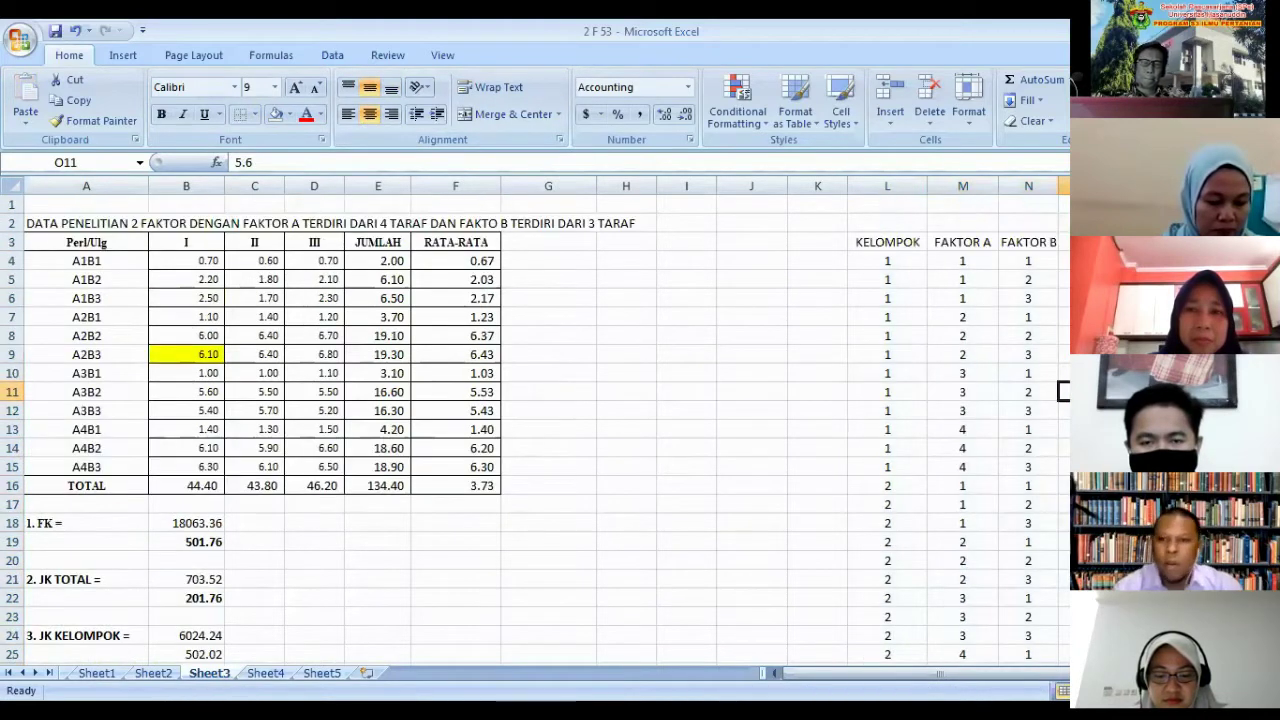
pyautogui.click(1085, 186)
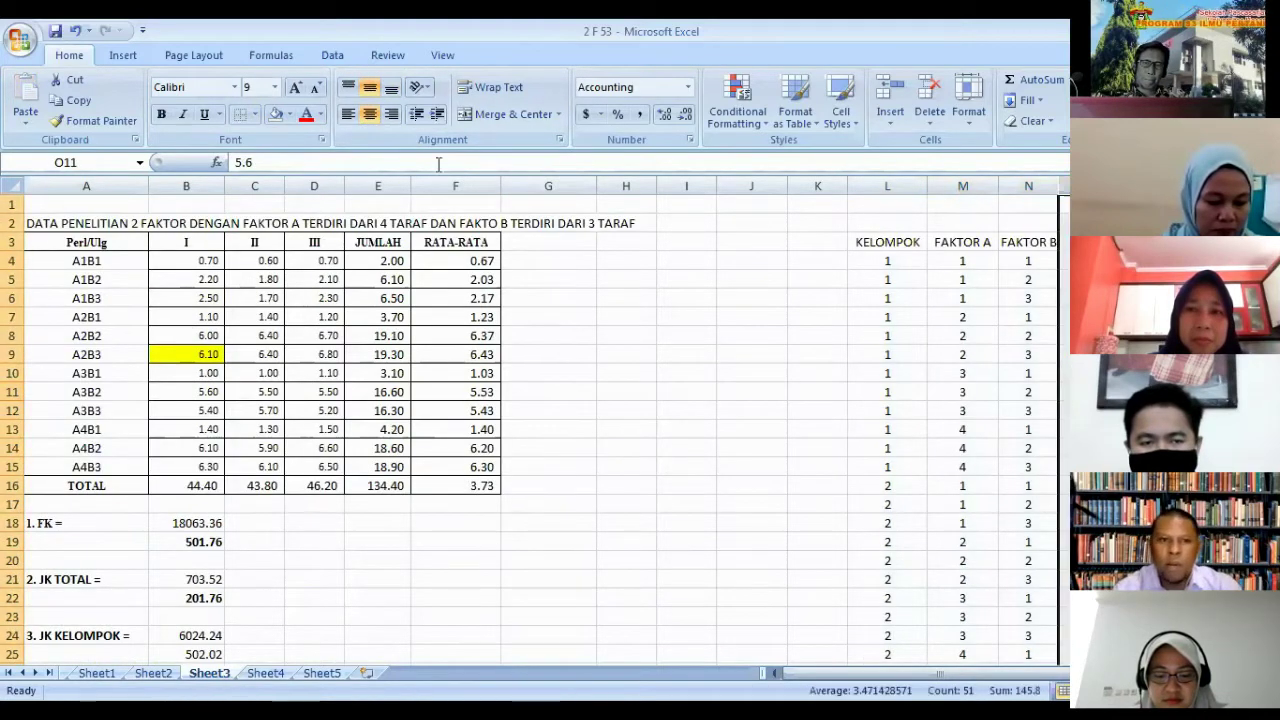
pyautogui.click(370, 116)
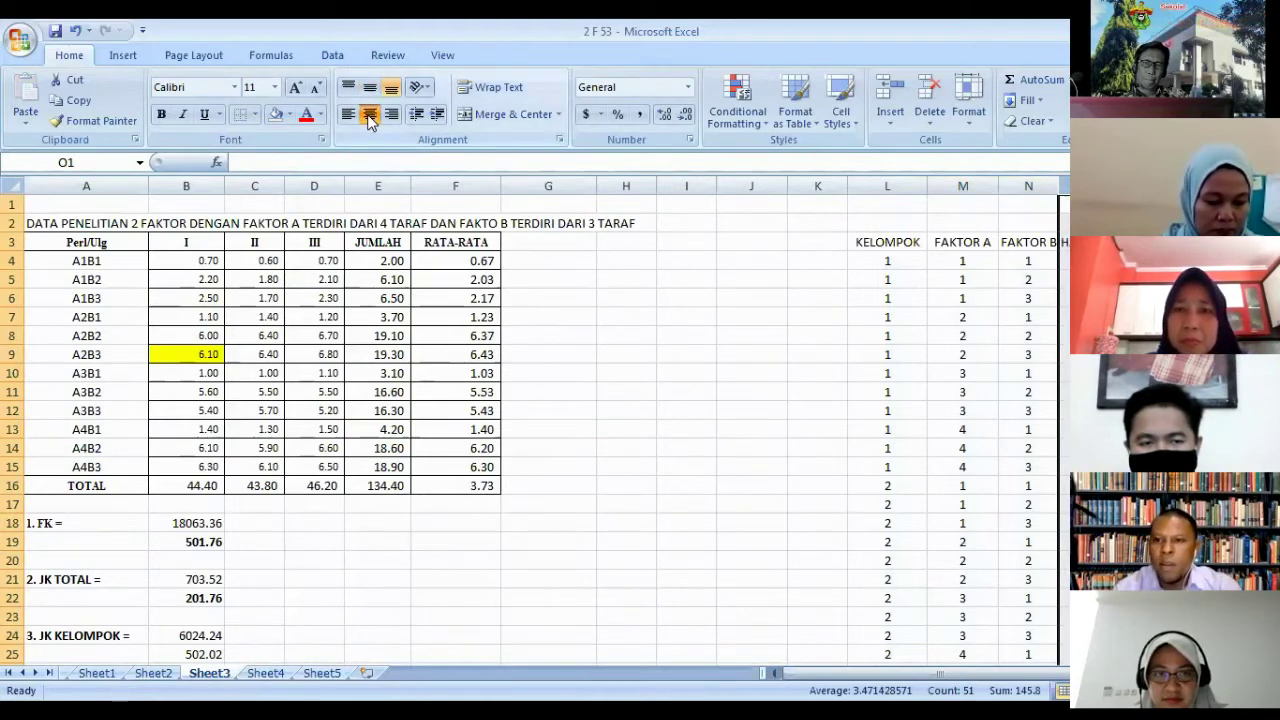
# - Review the arranged long-format table from its headers in row 3 down to row 39
pyautogui.moveTo(870, 430); pyautogui.dragTo(855, 412)
pyautogui.scroll(-1, 865, 419)
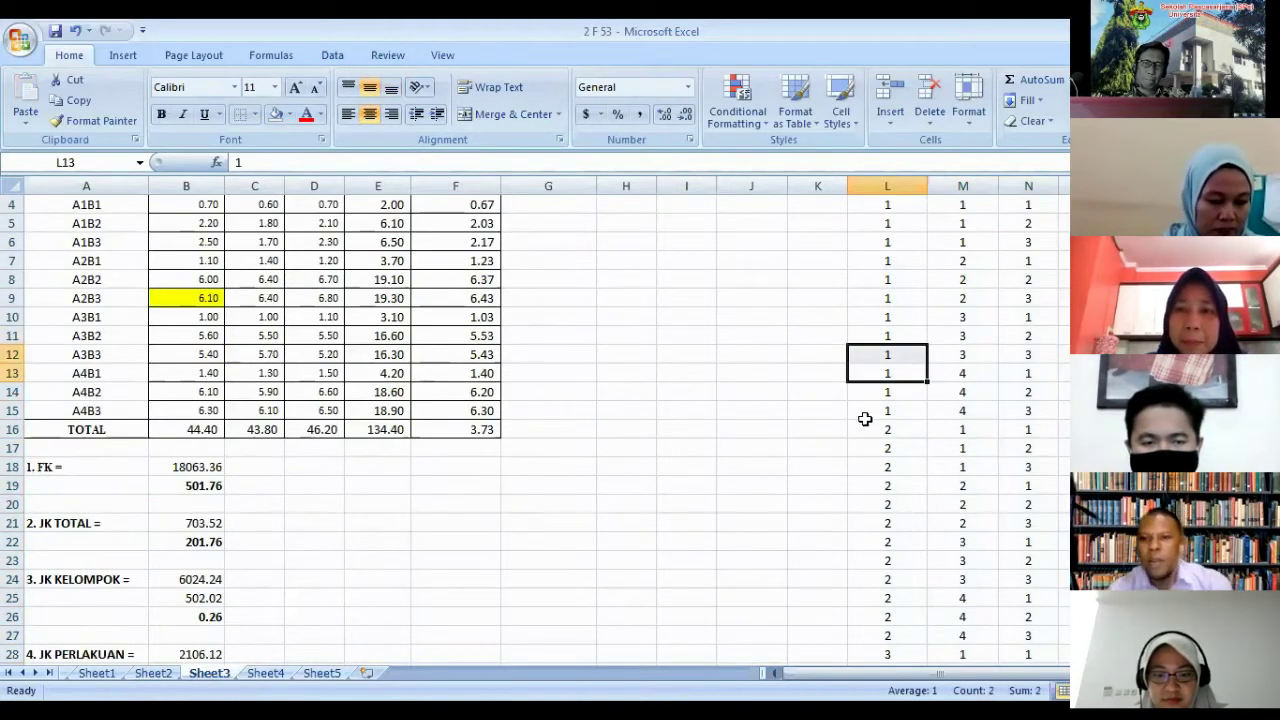
pyautogui.scroll(1, 865, 419)
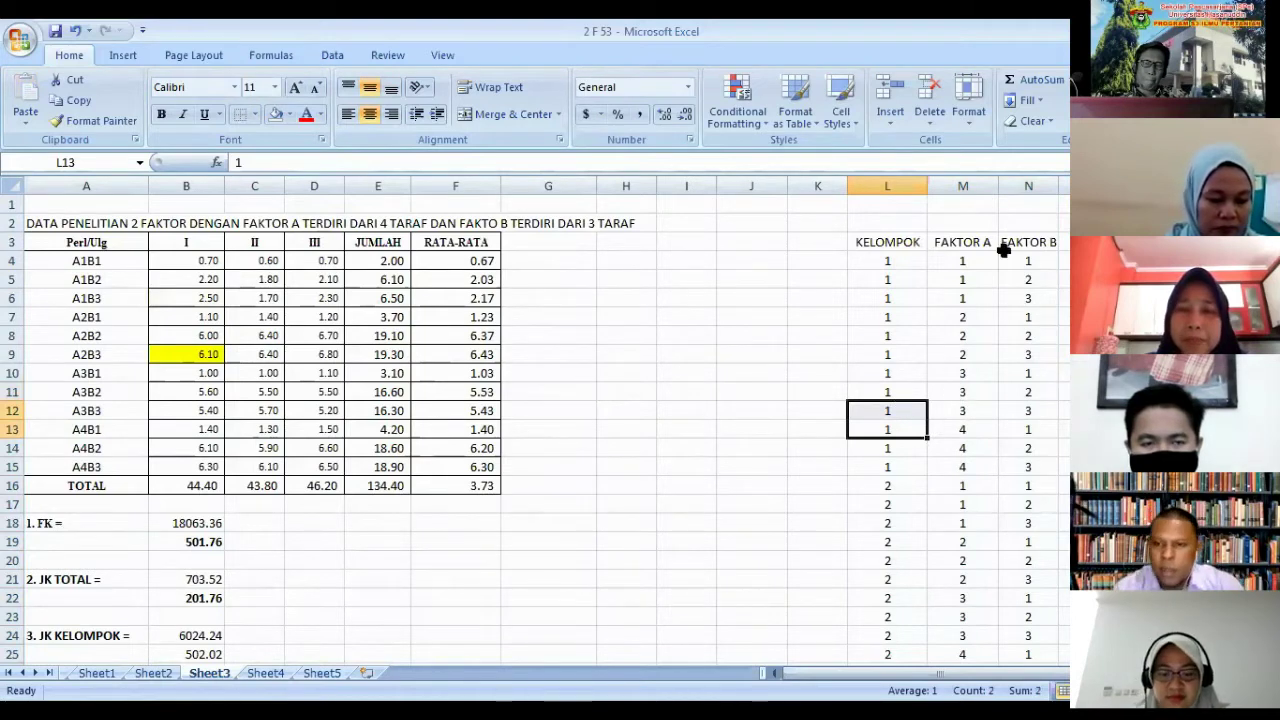
pyautogui.scroll(-7, 1055, 508)
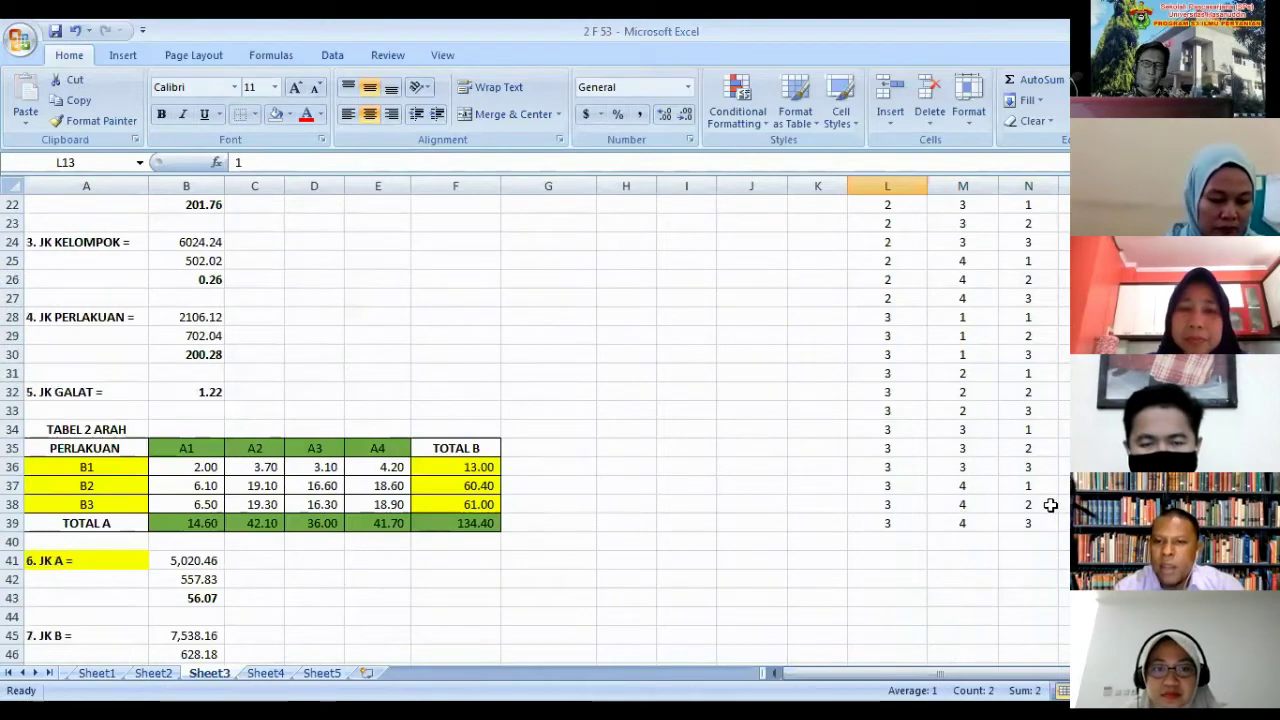
pyautogui.scroll(7, 1050, 505)
pyautogui.scroll(-4, 1014, 337)
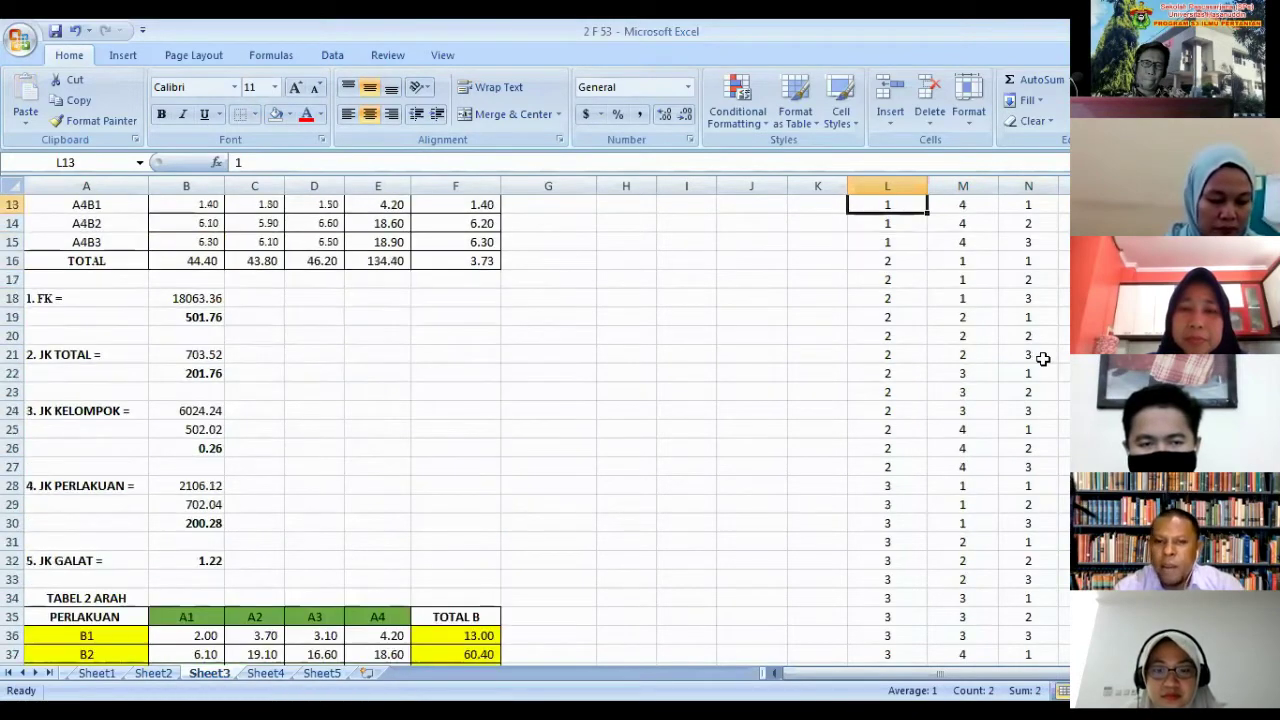
pyautogui.scroll(-2, 1043, 358)
pyautogui.click(1063, 372)
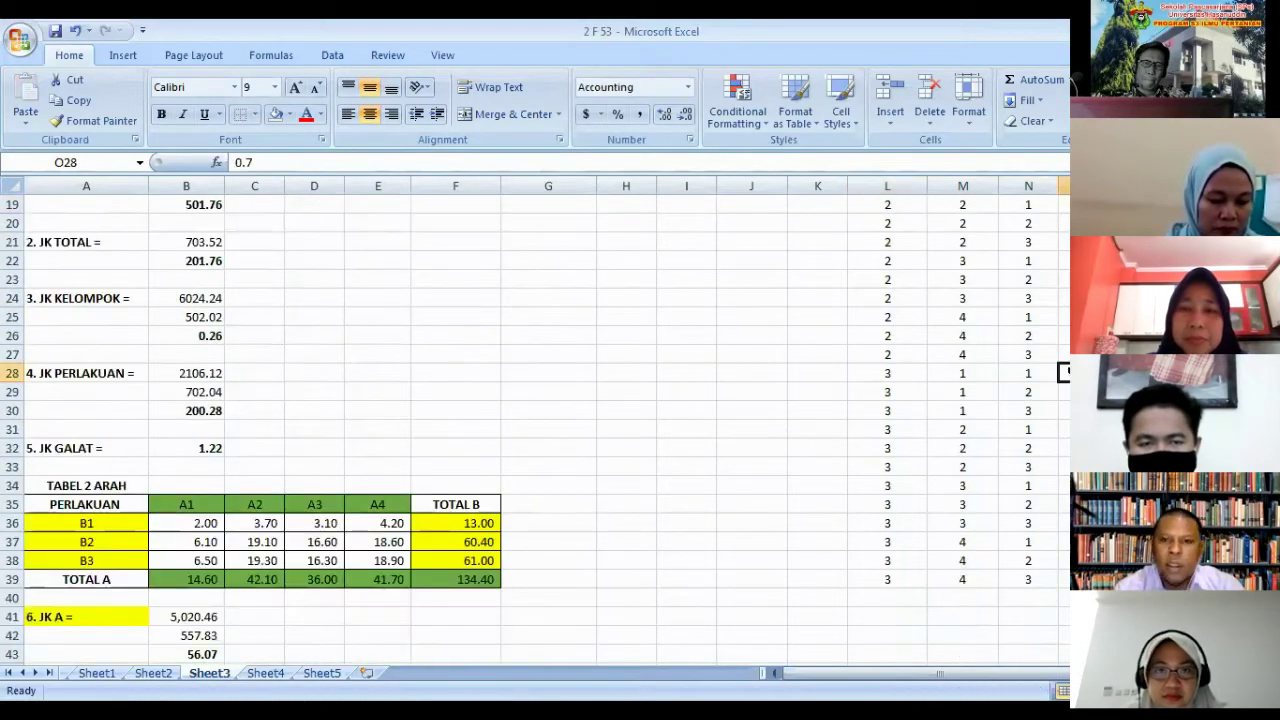
pyautogui.click(962, 354)
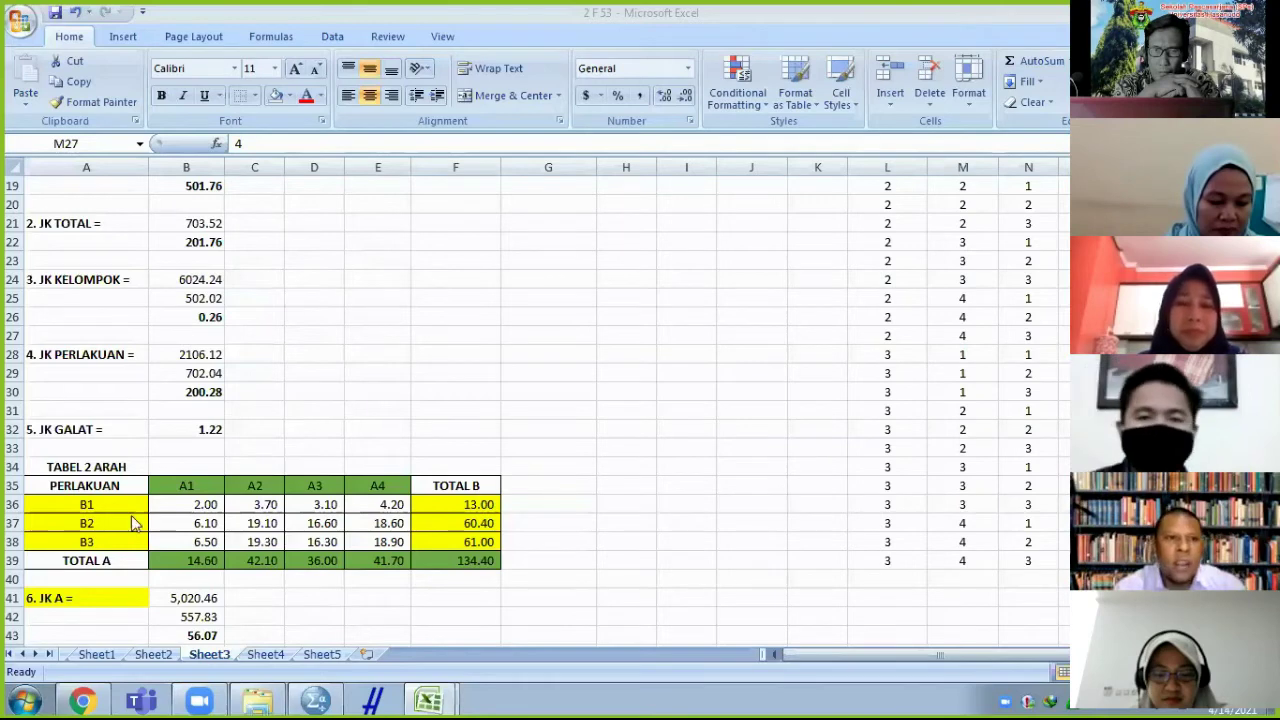
# - Switch to the SPSS Data Editor and define the first variable with the name KELOMPOK
pyautogui.hotkey('alt', 'Tab')
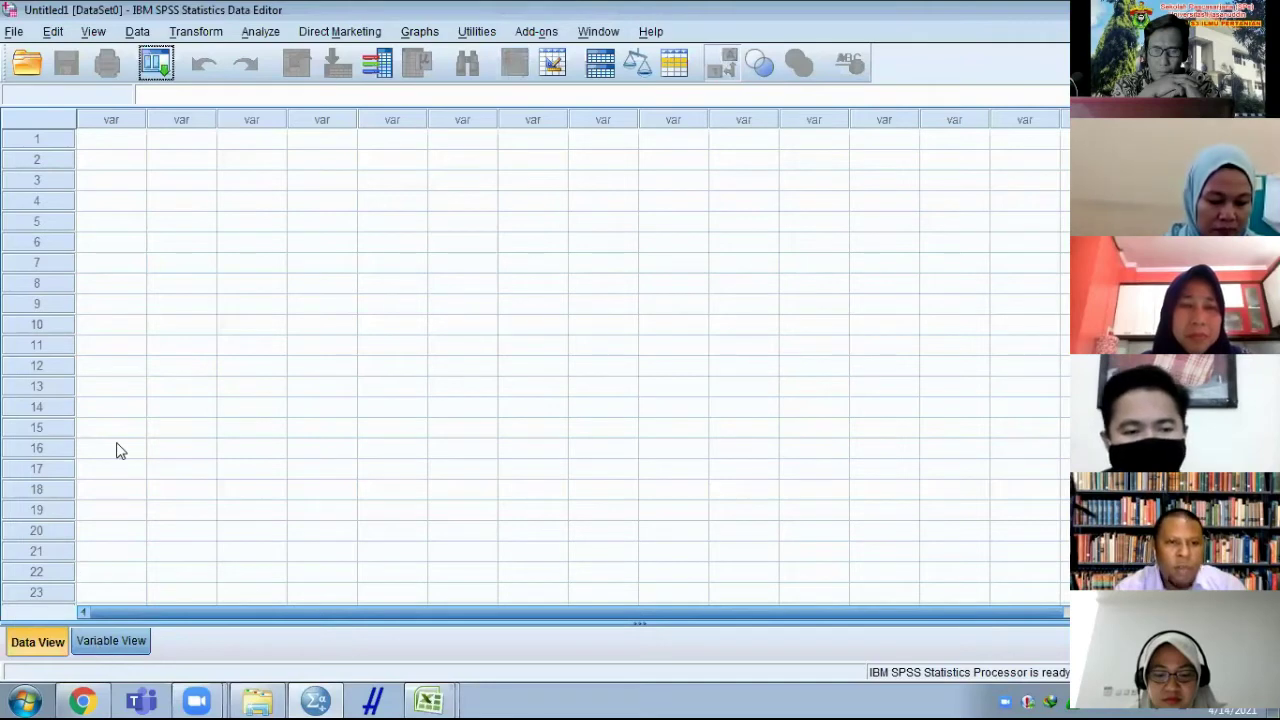
pyautogui.click(97, 118)
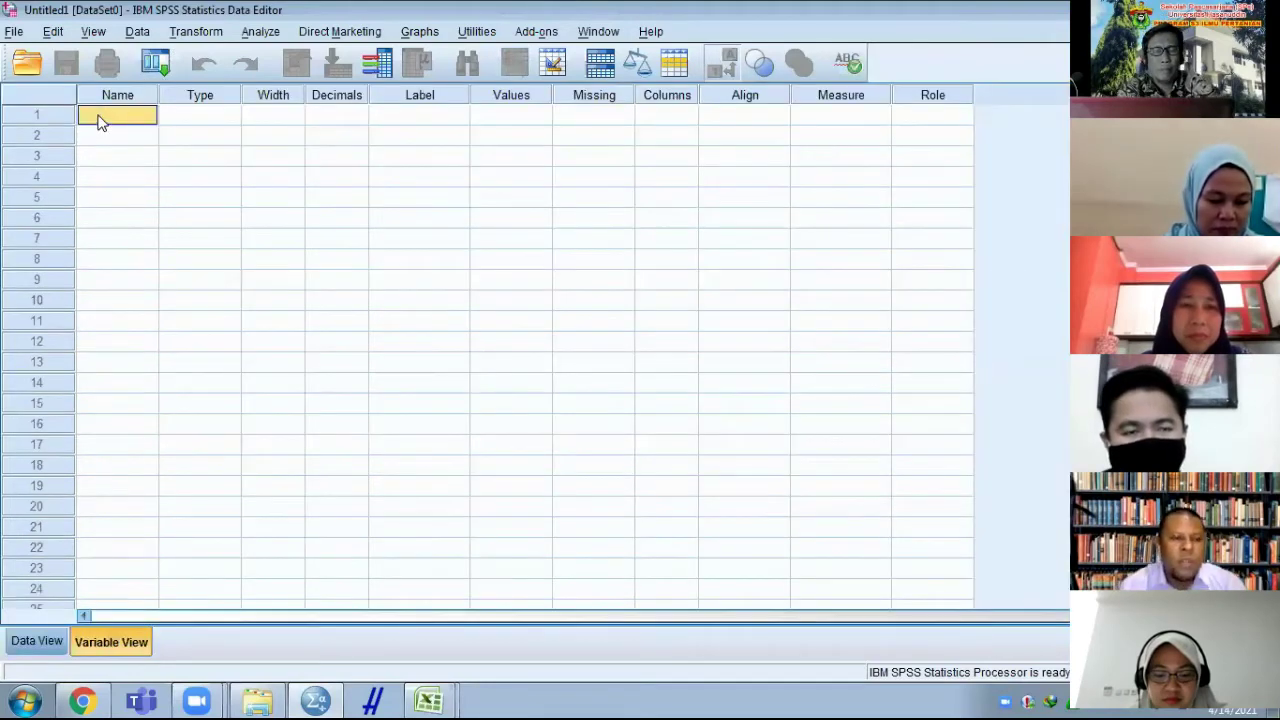
pyautogui.write('KELO')
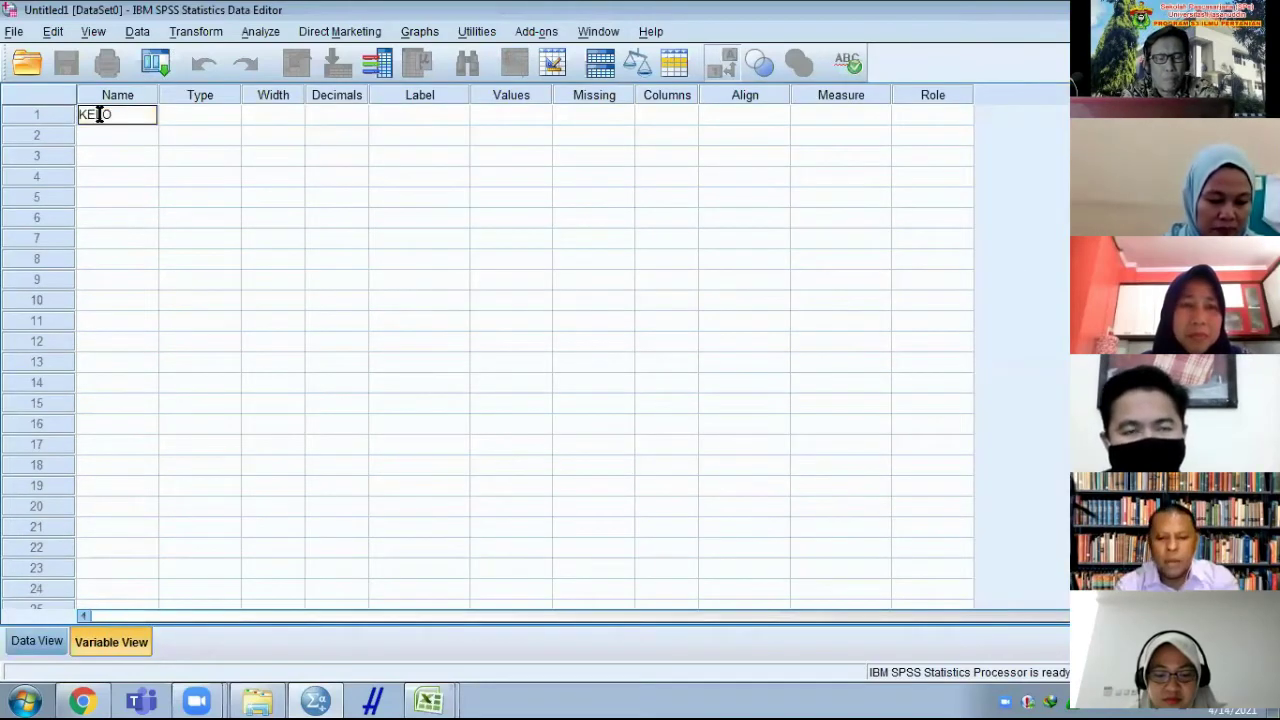
pyautogui.write('MPOK')
pyautogui.press('Return')
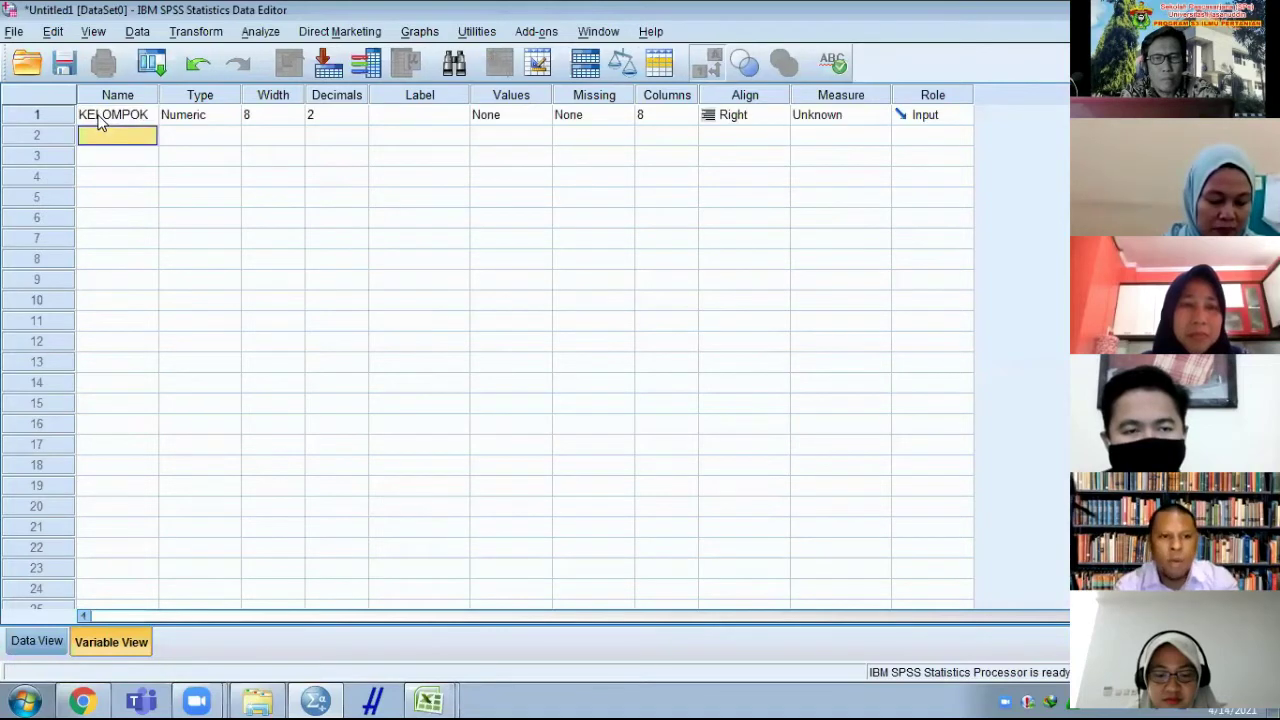
# - Try to name the second variable FAKTOR A, with a space in the name
pyautogui.write('FAKTOR')
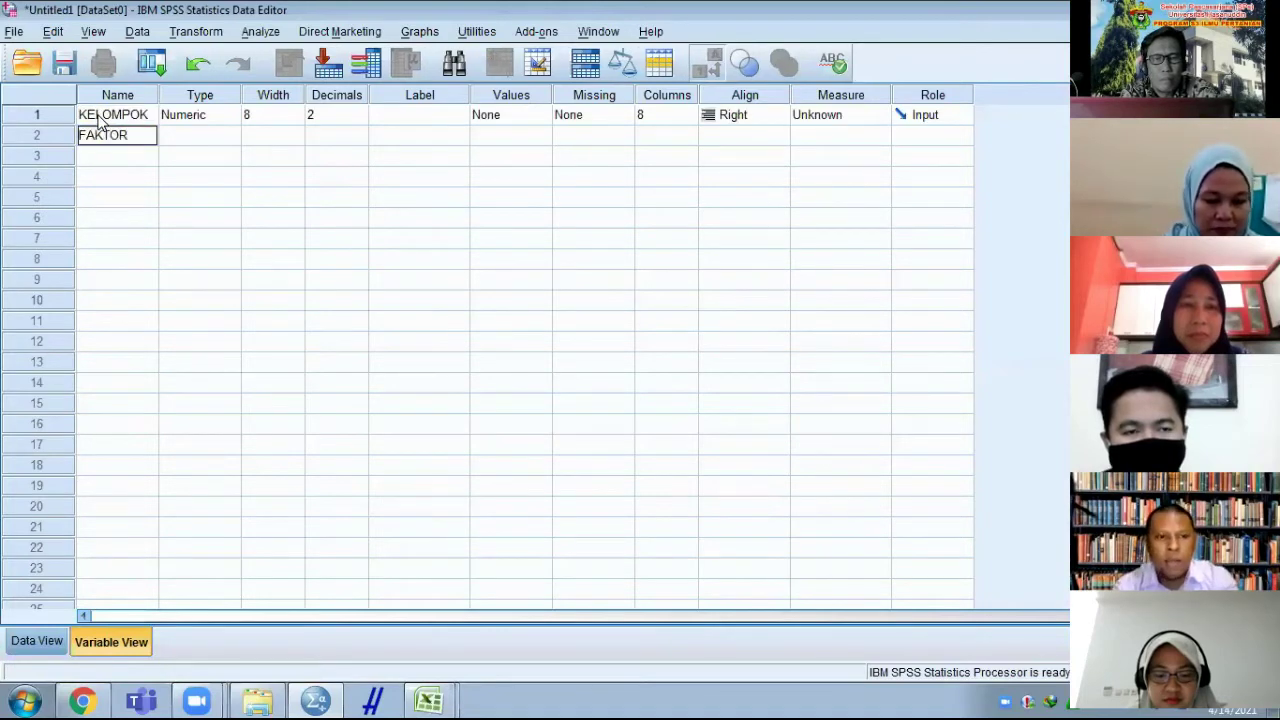
pyautogui.write(' A')
pyautogui.press('Return')
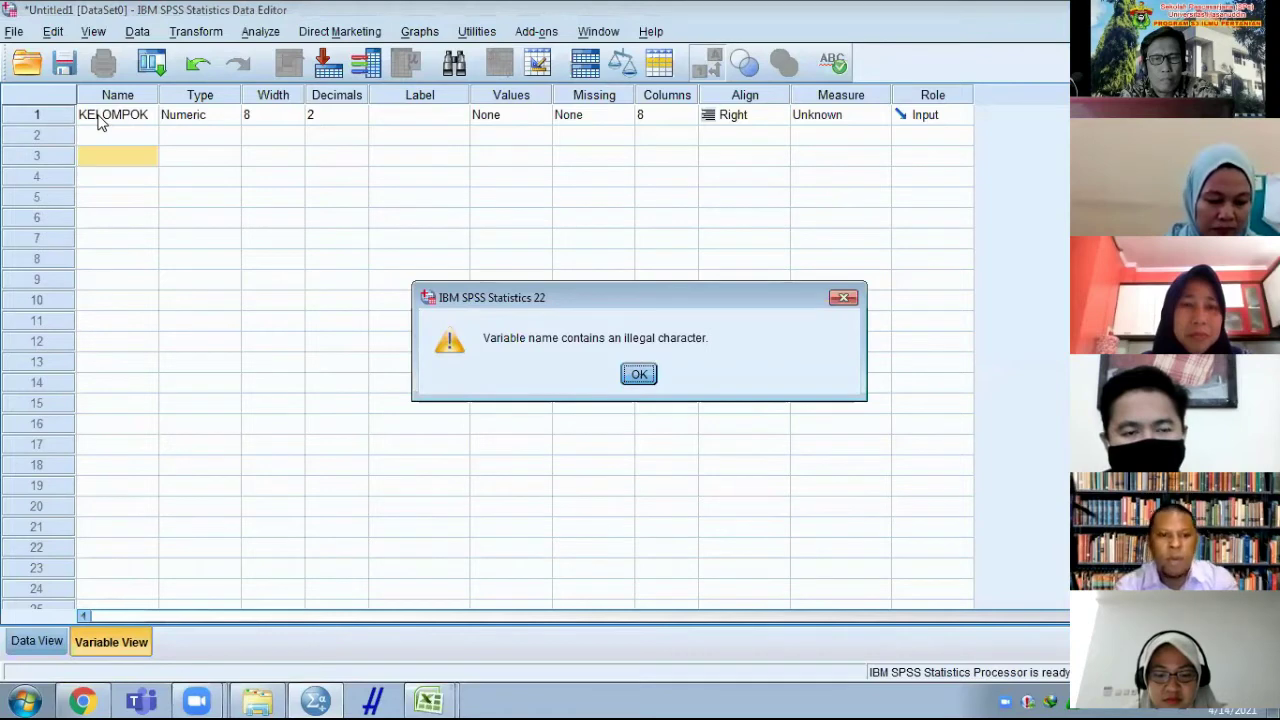
pyautogui.press('Return')
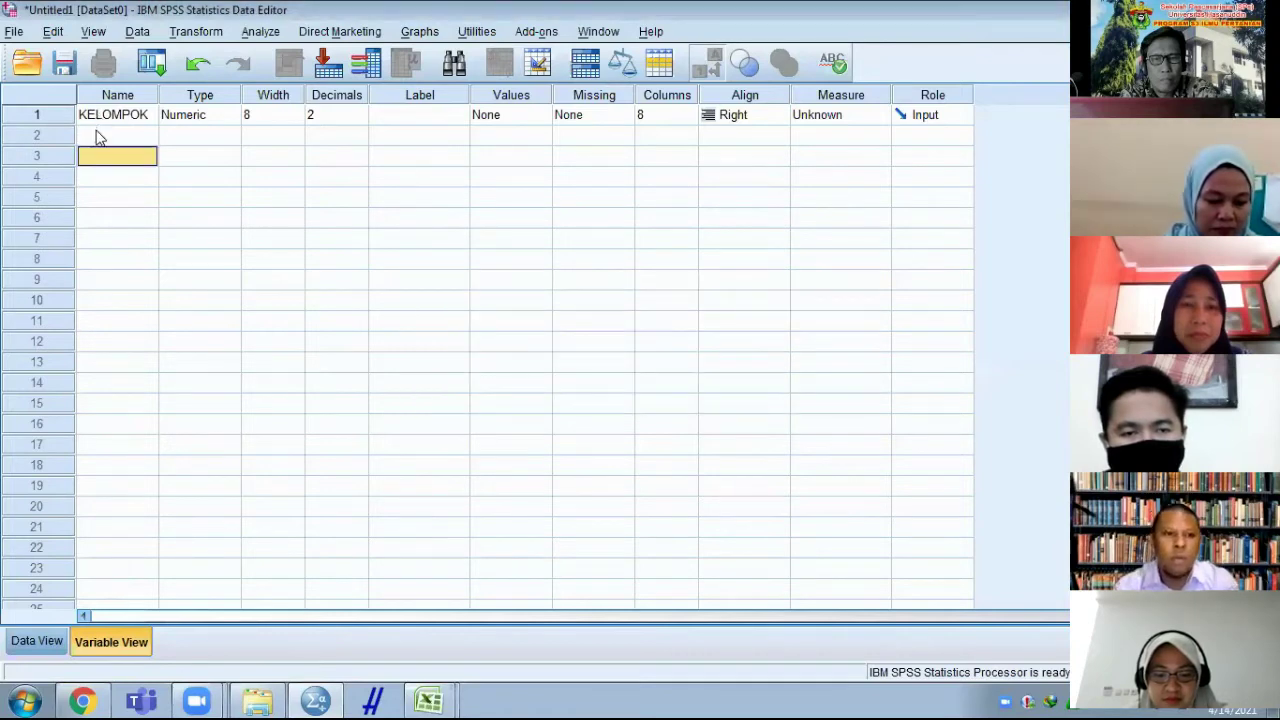
pyautogui.click(99, 141)
pyautogui.write('FAKTOR')
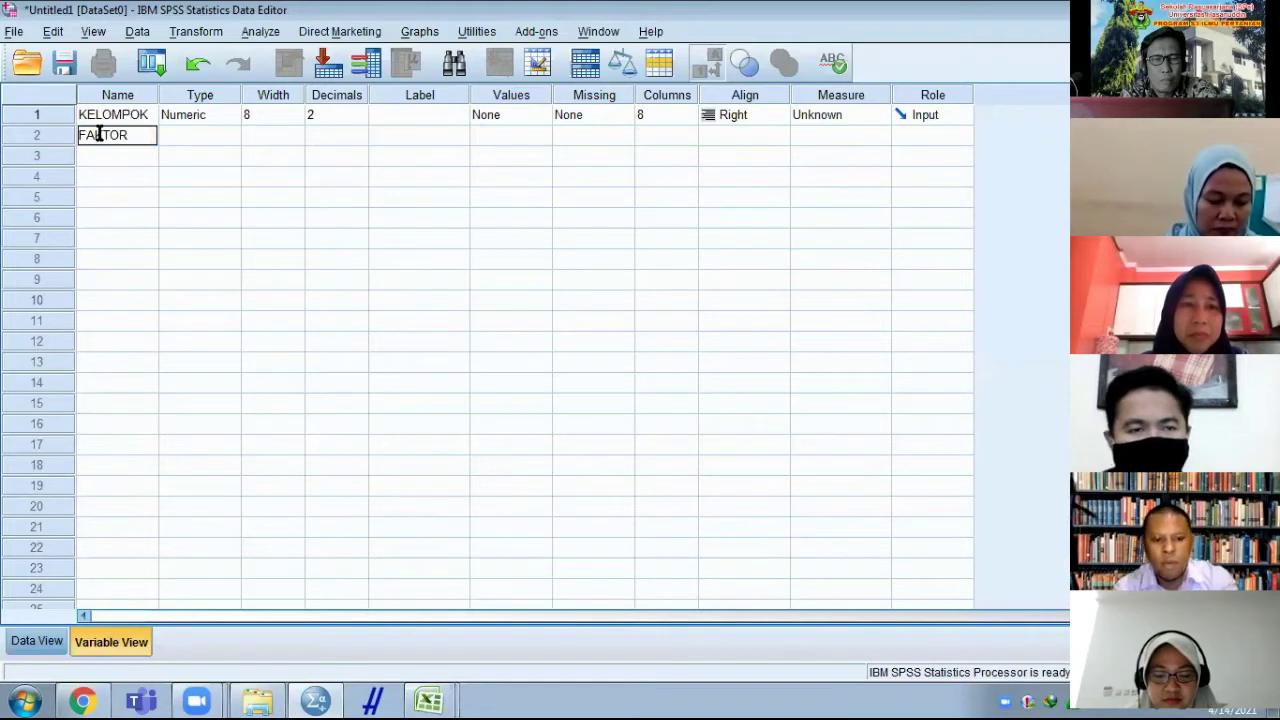
pyautogui.press('Return')
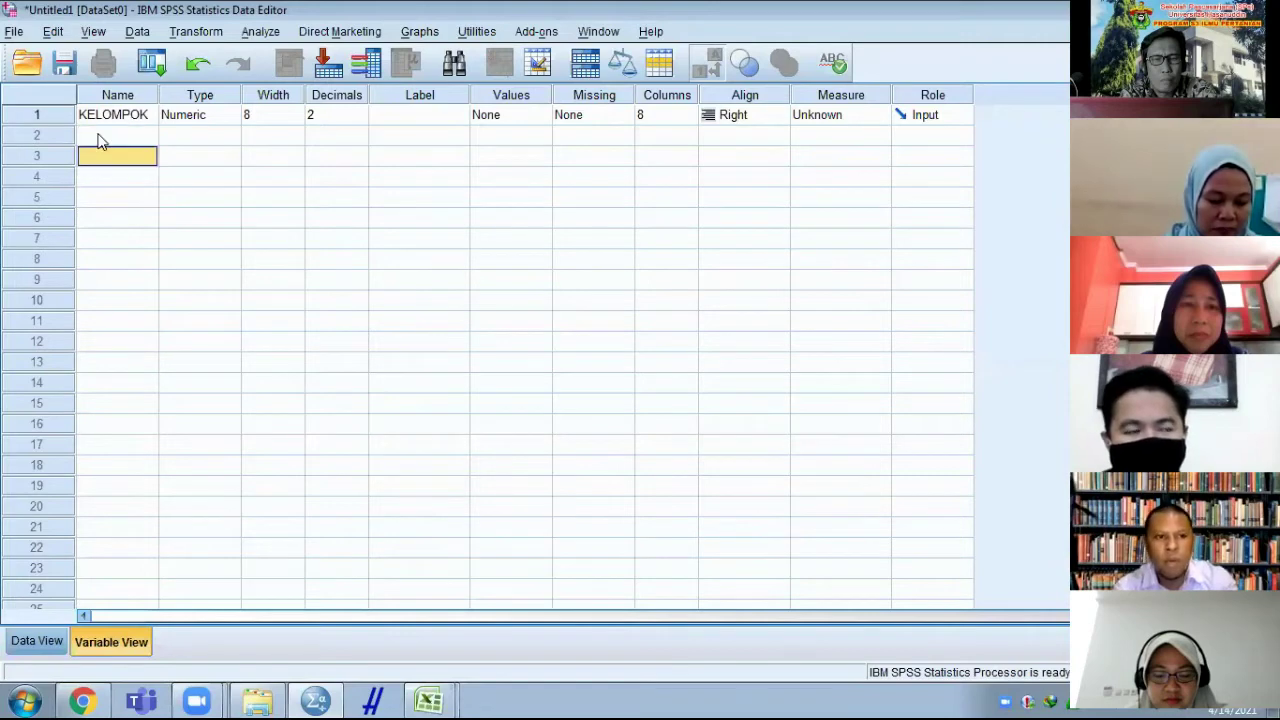
pyautogui.press('Return')
# - Define the second variable with the name FAKTORA
pyautogui.press('Up')
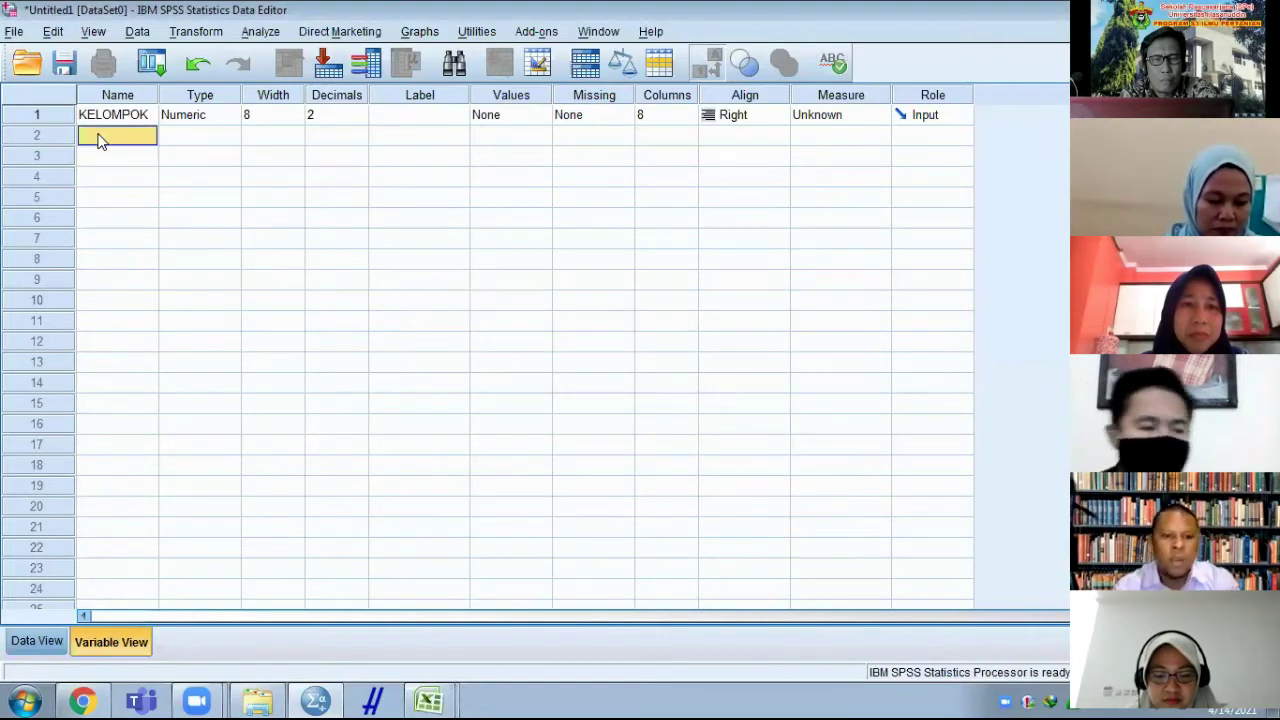
pyautogui.write('FAKTORA')
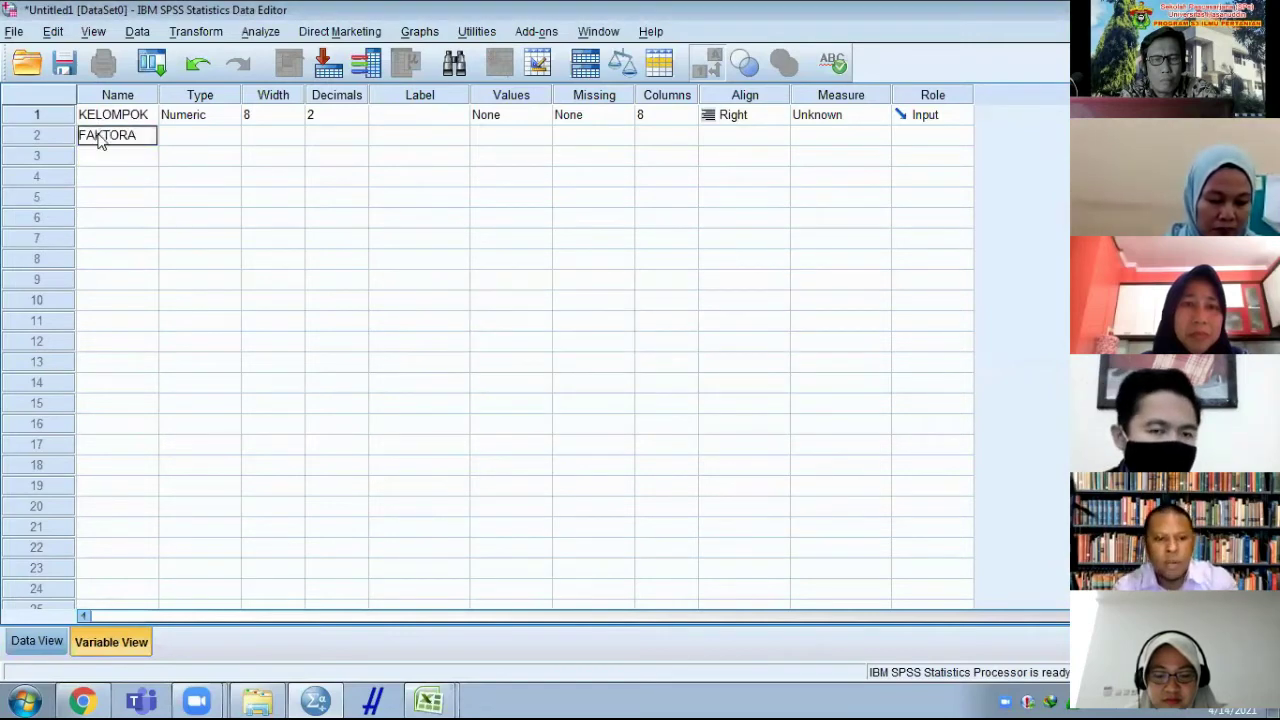
pyautogui.press('Return')
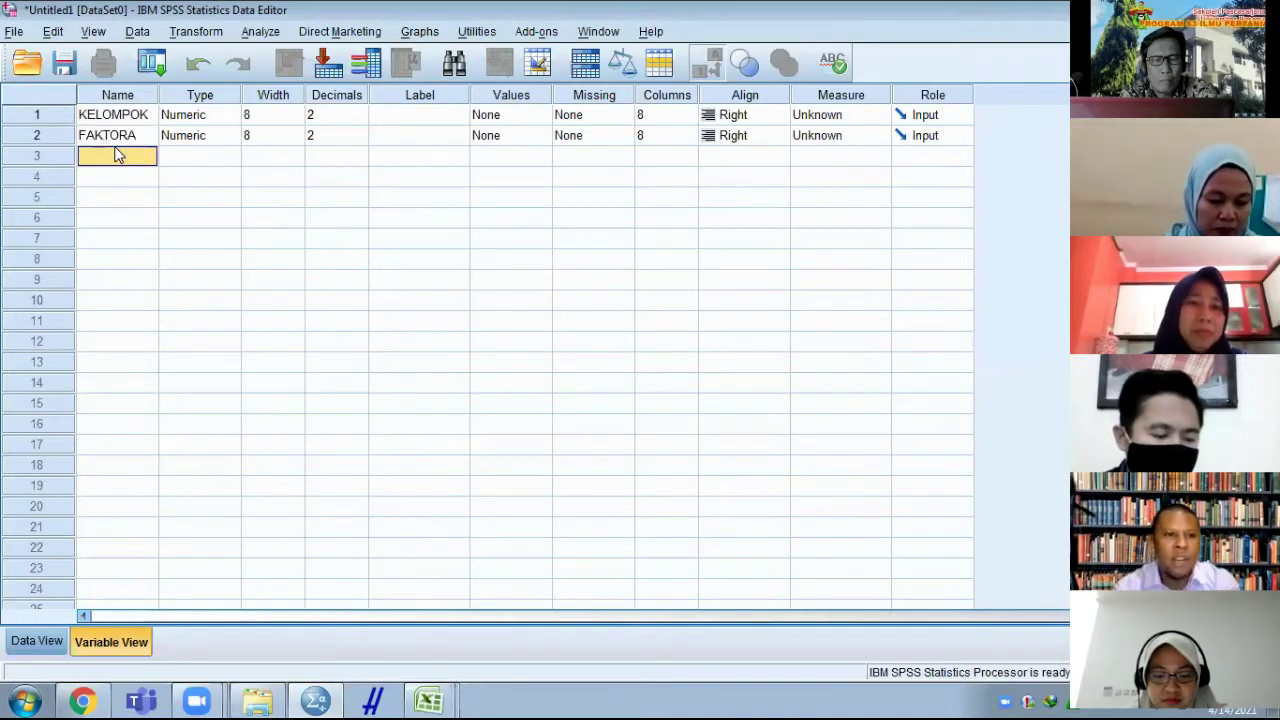
# - Define the third variable with the name FAKTORB and the fourth with the name HASIL
pyautogui.write('FAKT')
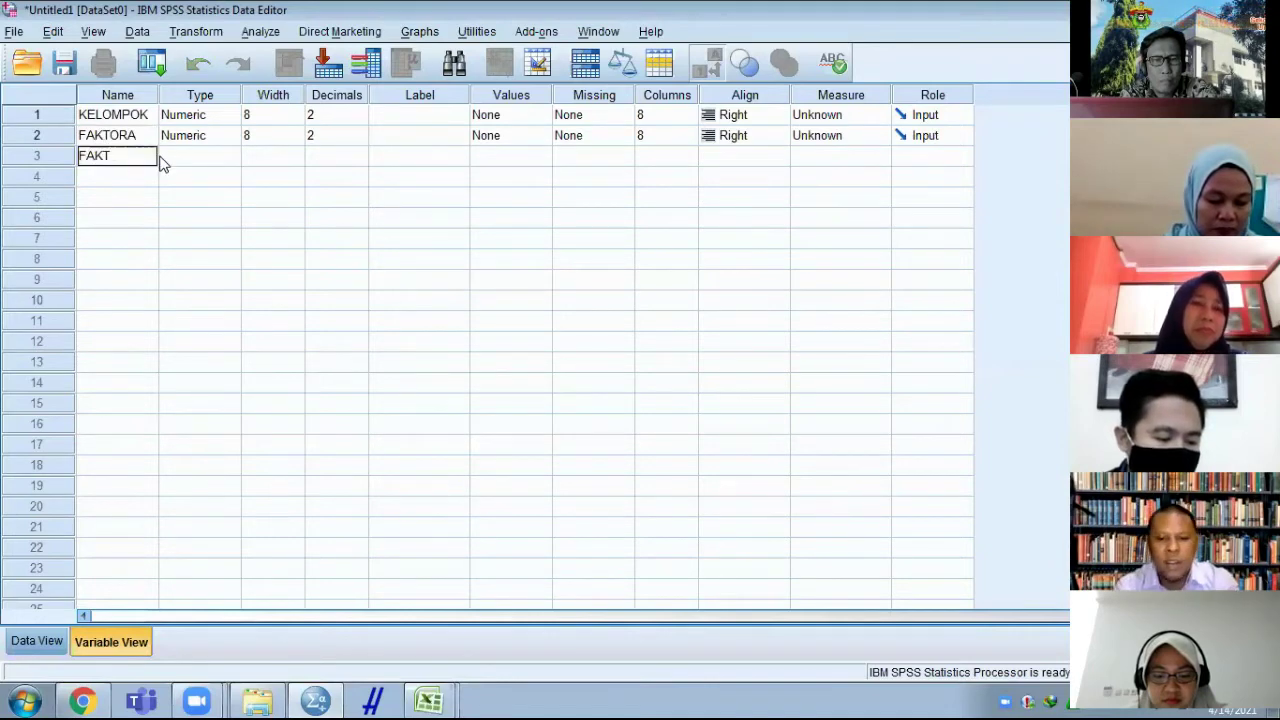
pyautogui.write('ORB')
pyautogui.press('Return')
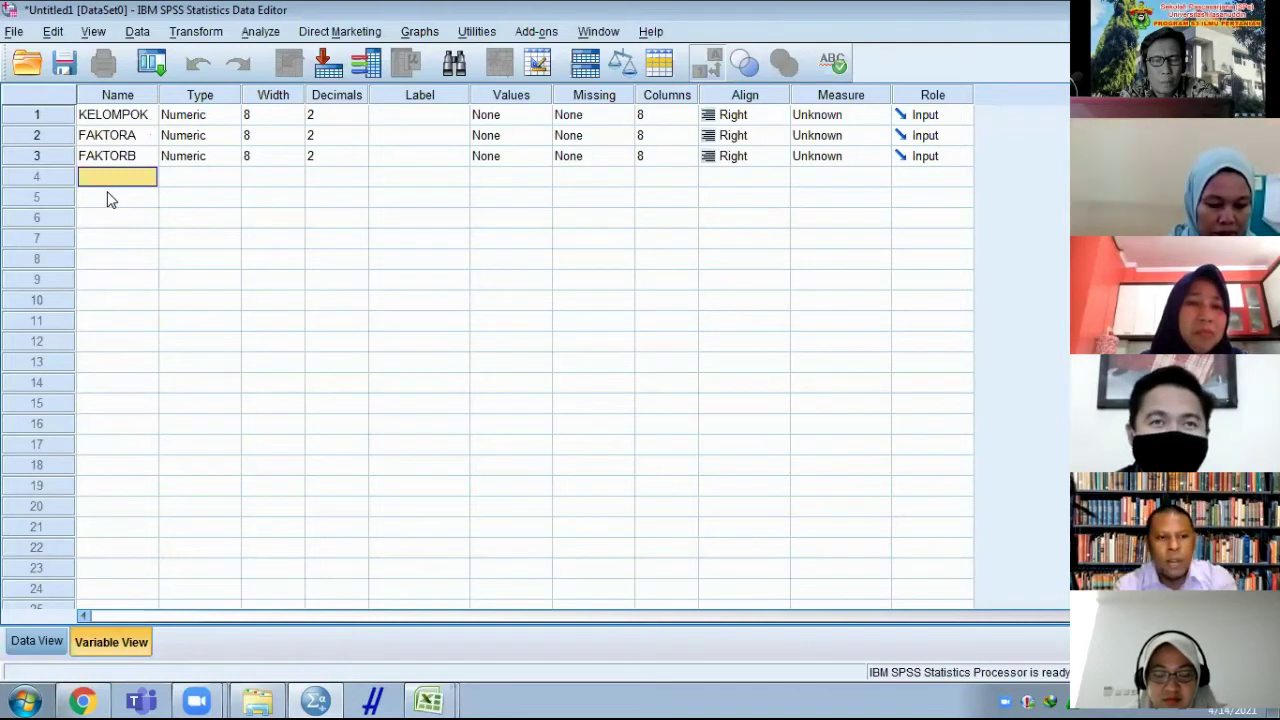
pyautogui.write('HASIL')
pyautogui.press('Return')
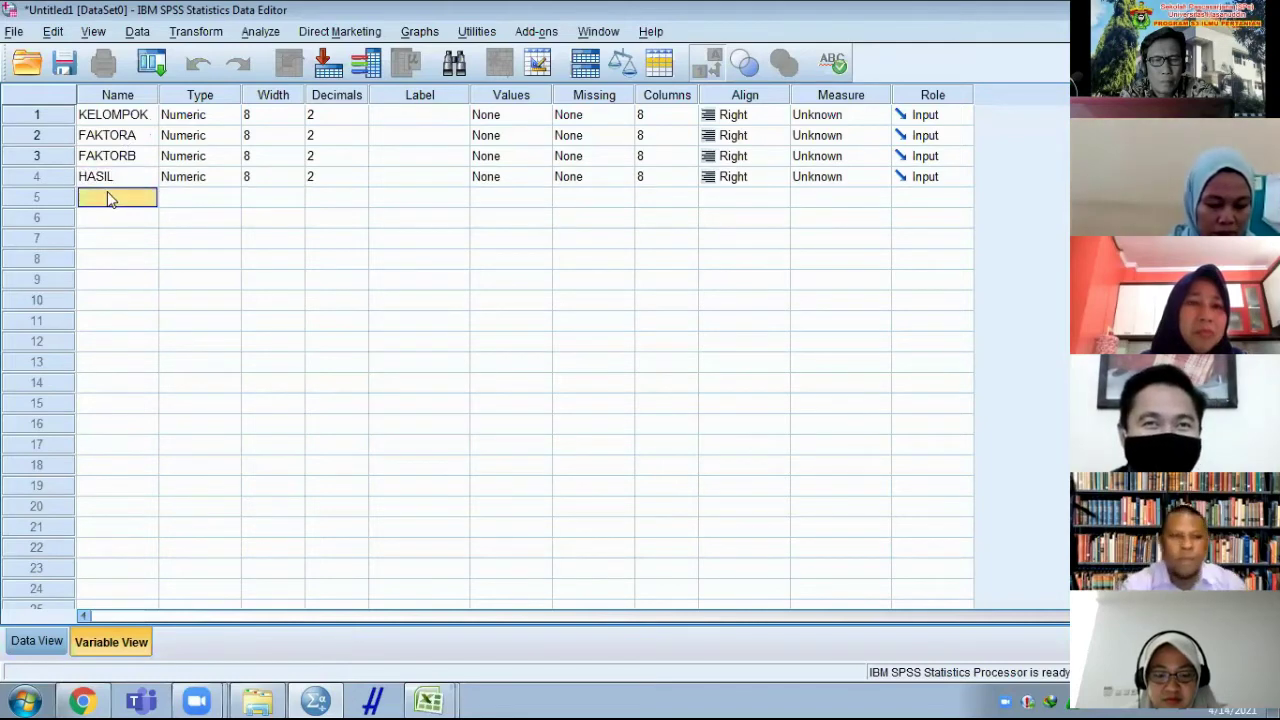
# - Set the decimals of the variables KELOMPOK, FAKTORA and FAKTORB to 0
pyautogui.click(330, 119)
pyautogui.click(357, 121)
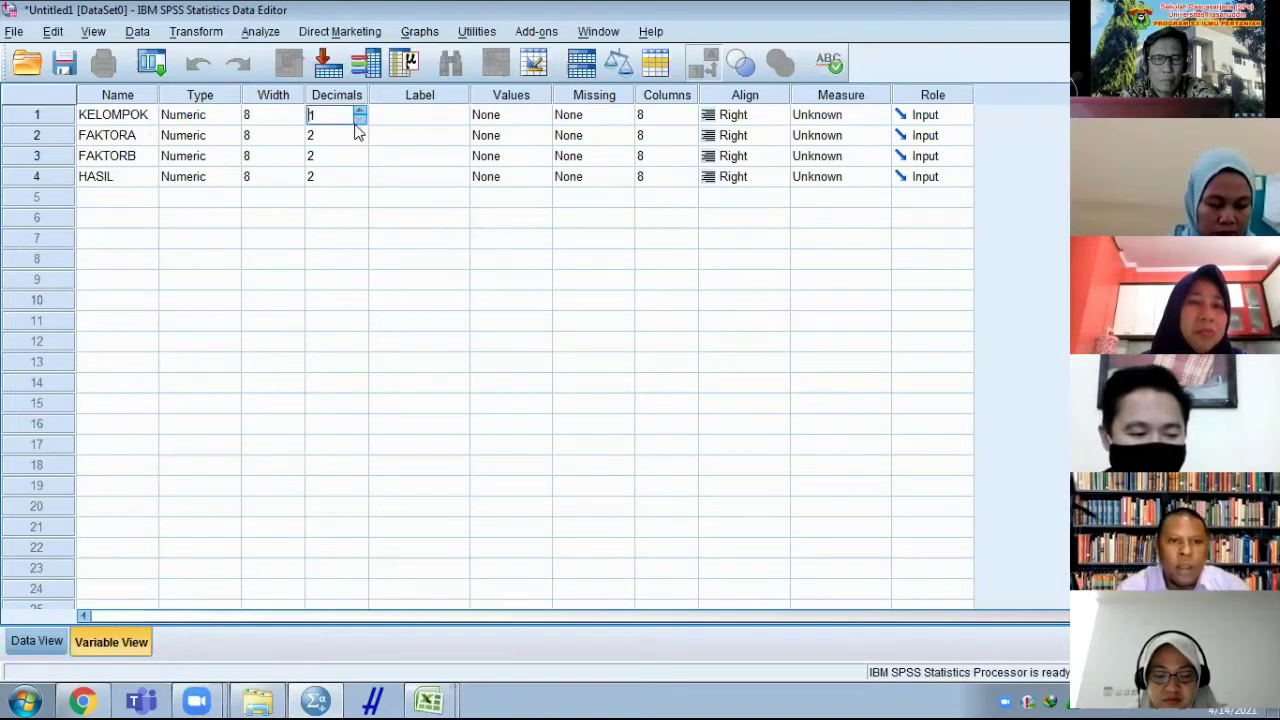
pyautogui.click(358, 121)
pyautogui.click(358, 136)
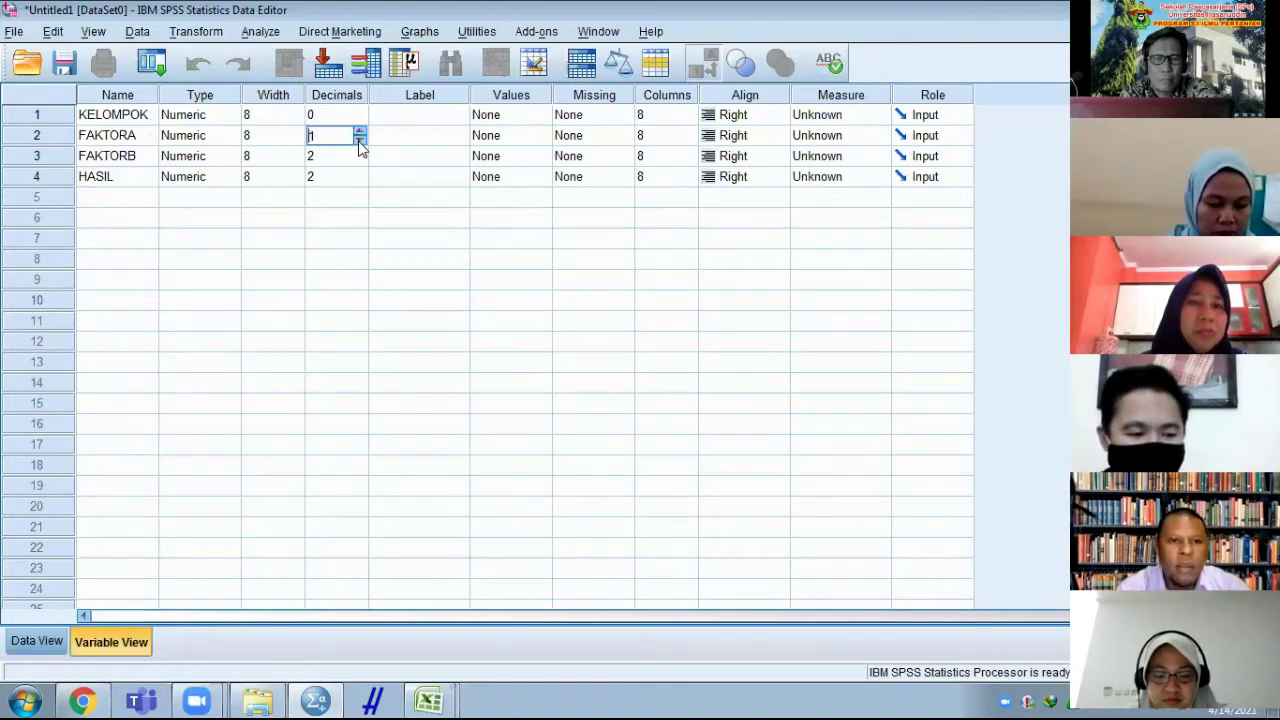
pyautogui.click(359, 141)
pyautogui.click(353, 161)
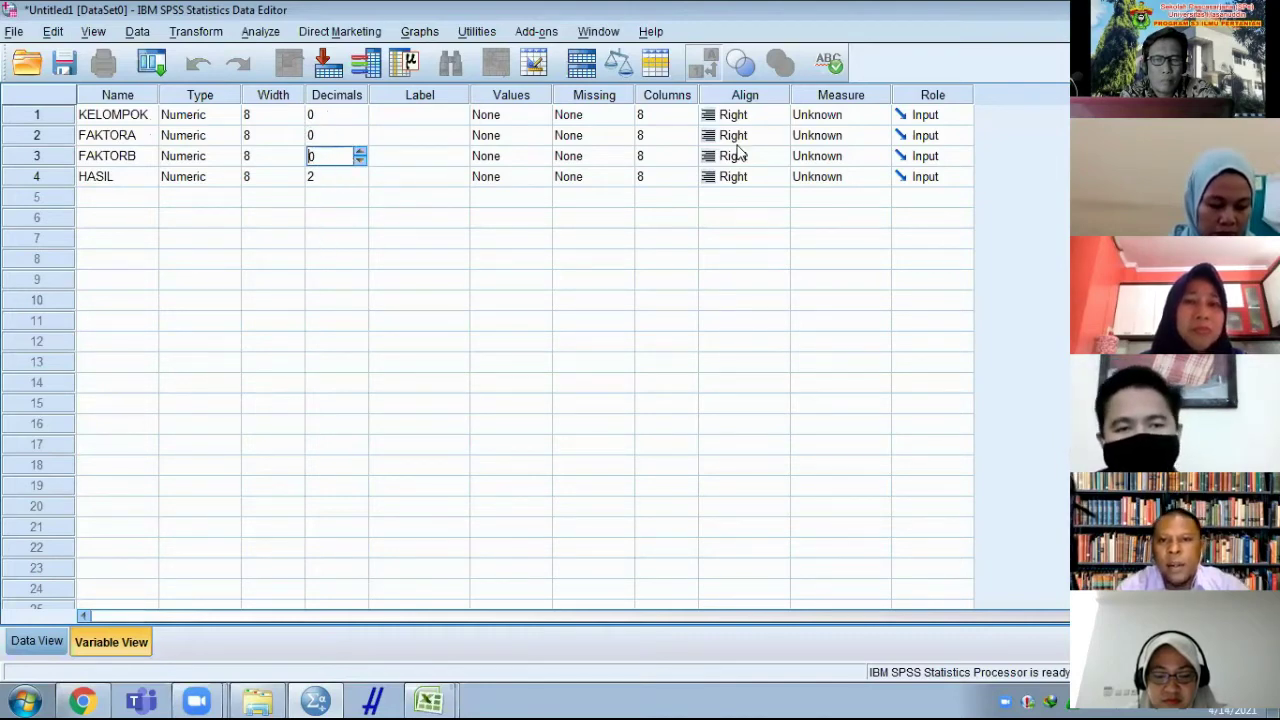
# - Set the measurement level of KELOMPOK, FAKTORA and FAKTORB to Nominal and of HASIL to Scale
pyautogui.click(830, 115)
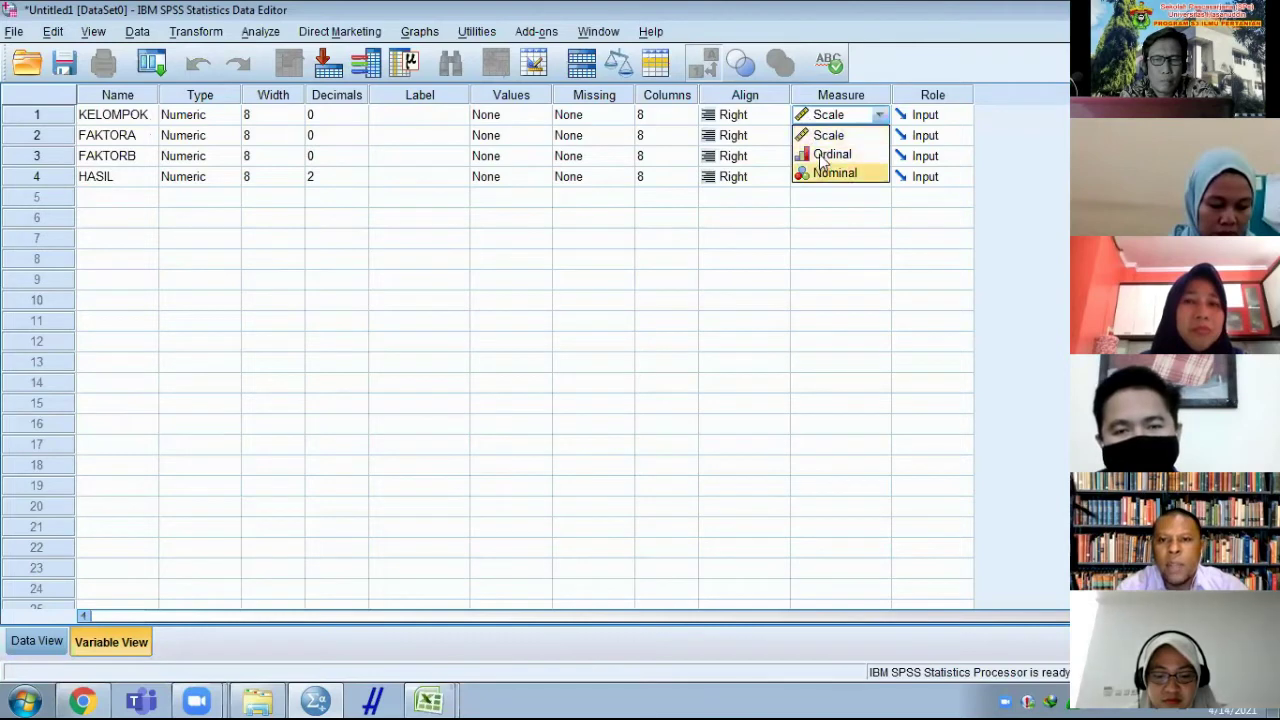
pyautogui.click(835, 173)
pyautogui.click(835, 135)
pyautogui.click(835, 194)
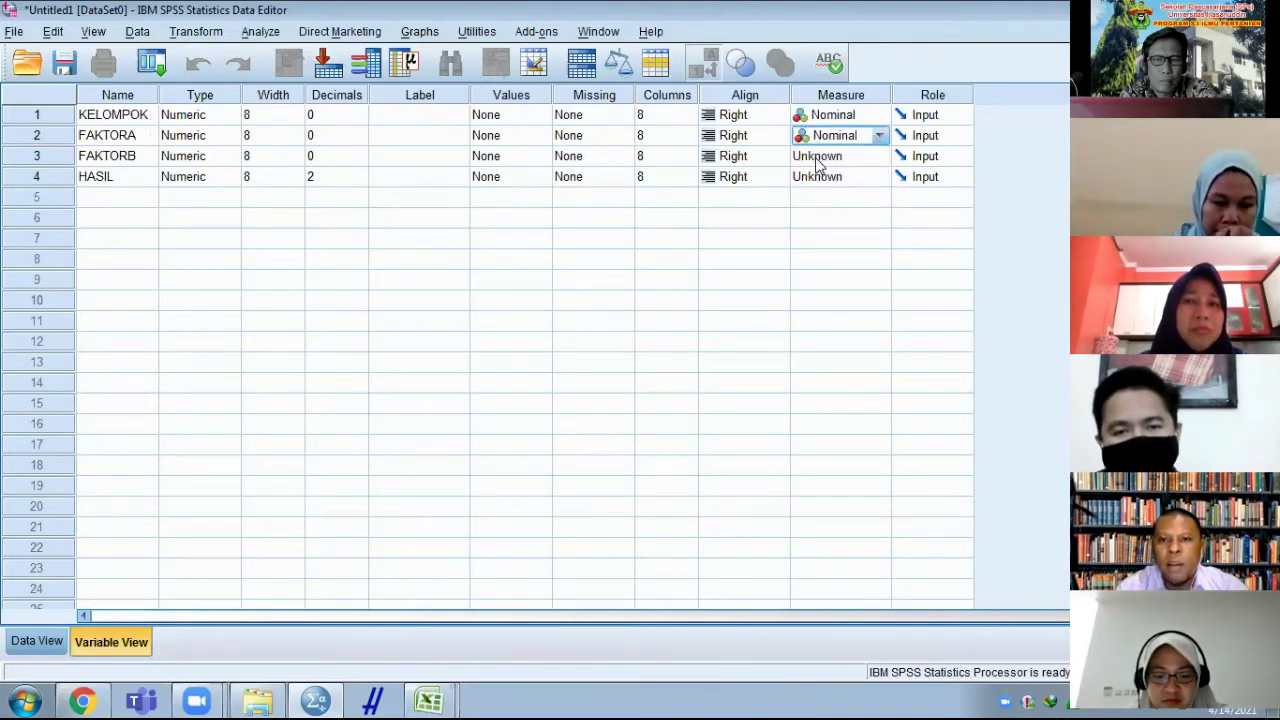
pyautogui.click(835, 156)
pyautogui.click(835, 214)
pyautogui.click(835, 176)
pyautogui.click(828, 197)
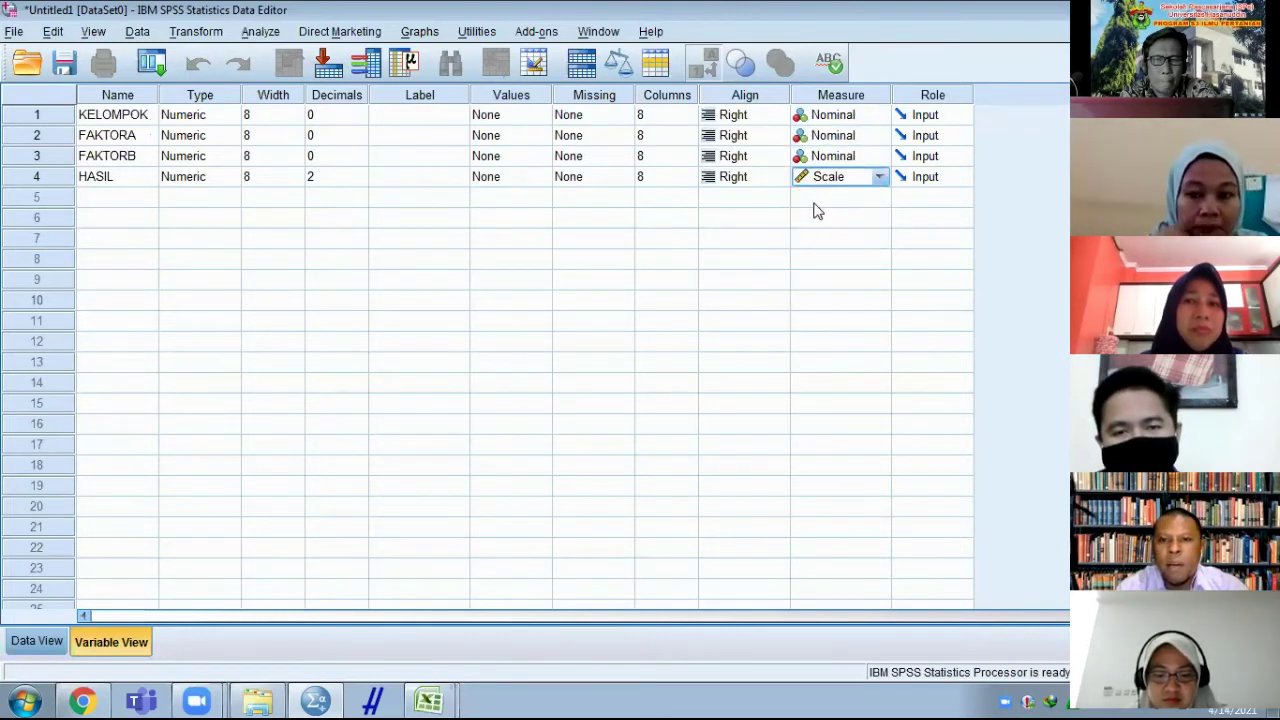
# - Add a value label to the KELOMPOK variable that assigns KELOMPOK 1 to value 1
pyautogui.click(515, 118)
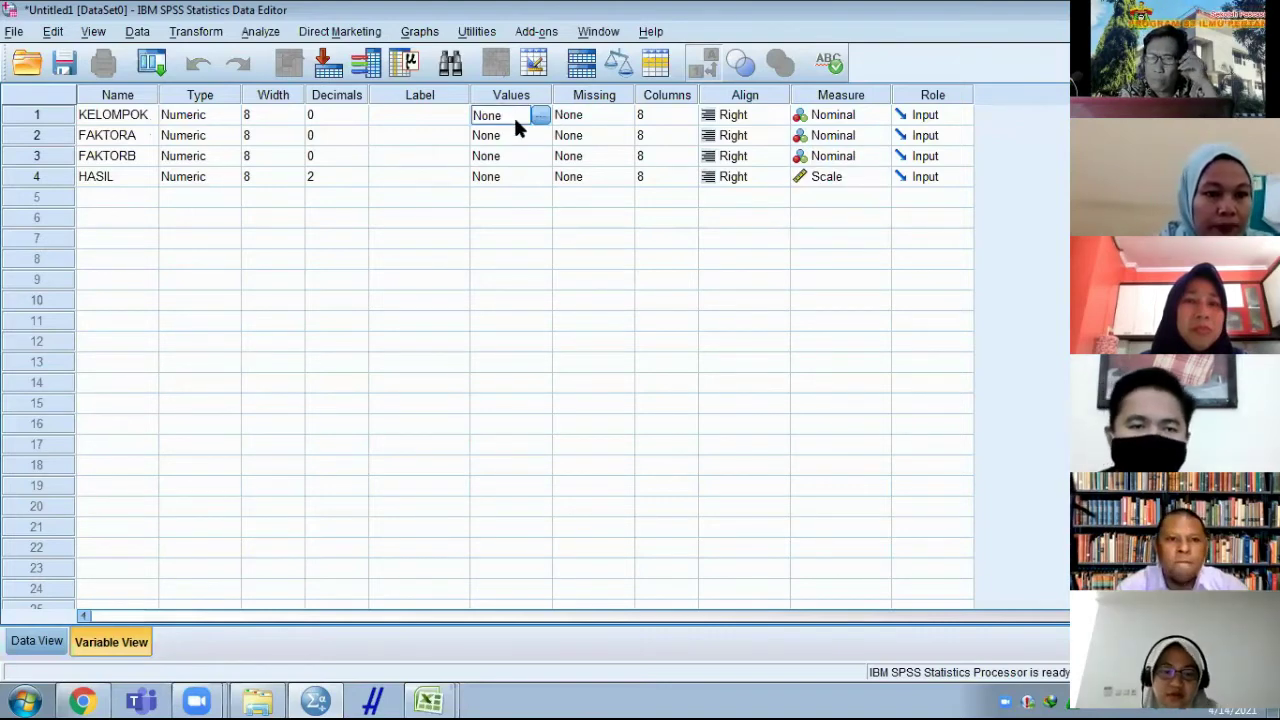
pyautogui.click(541, 117)
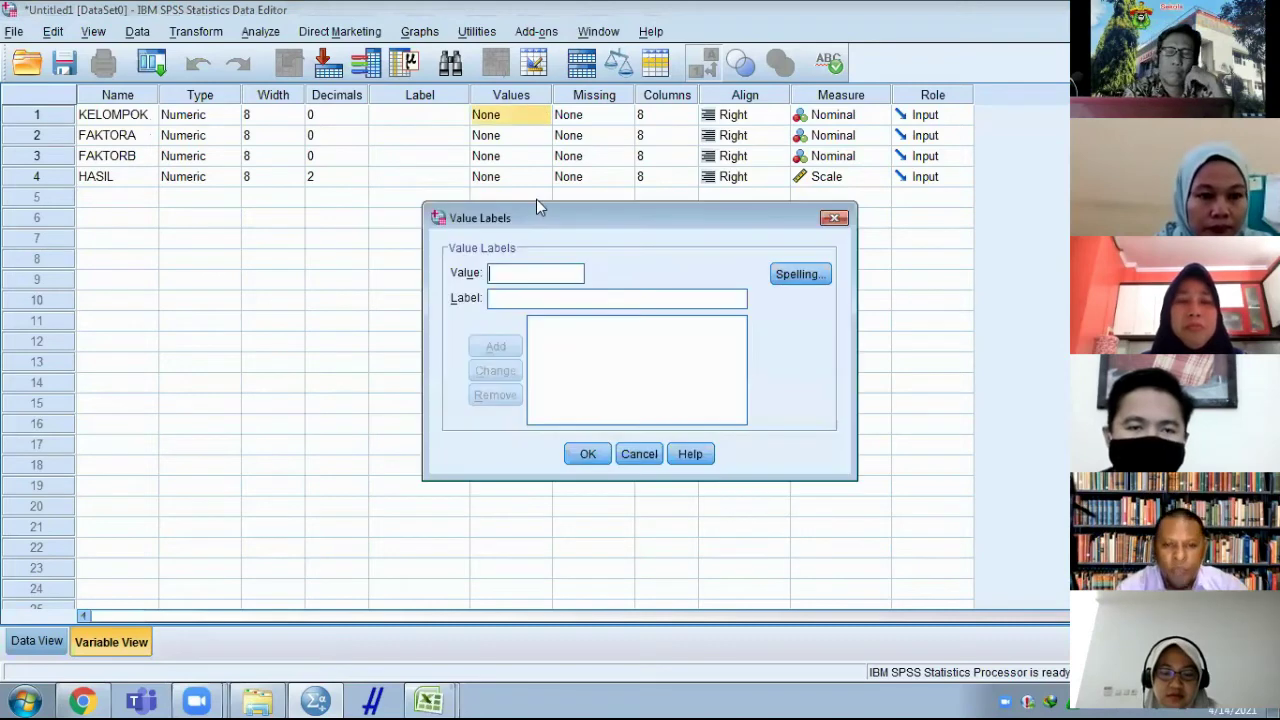
pyautogui.click(520, 298)
pyautogui.write('kELOMPOK')
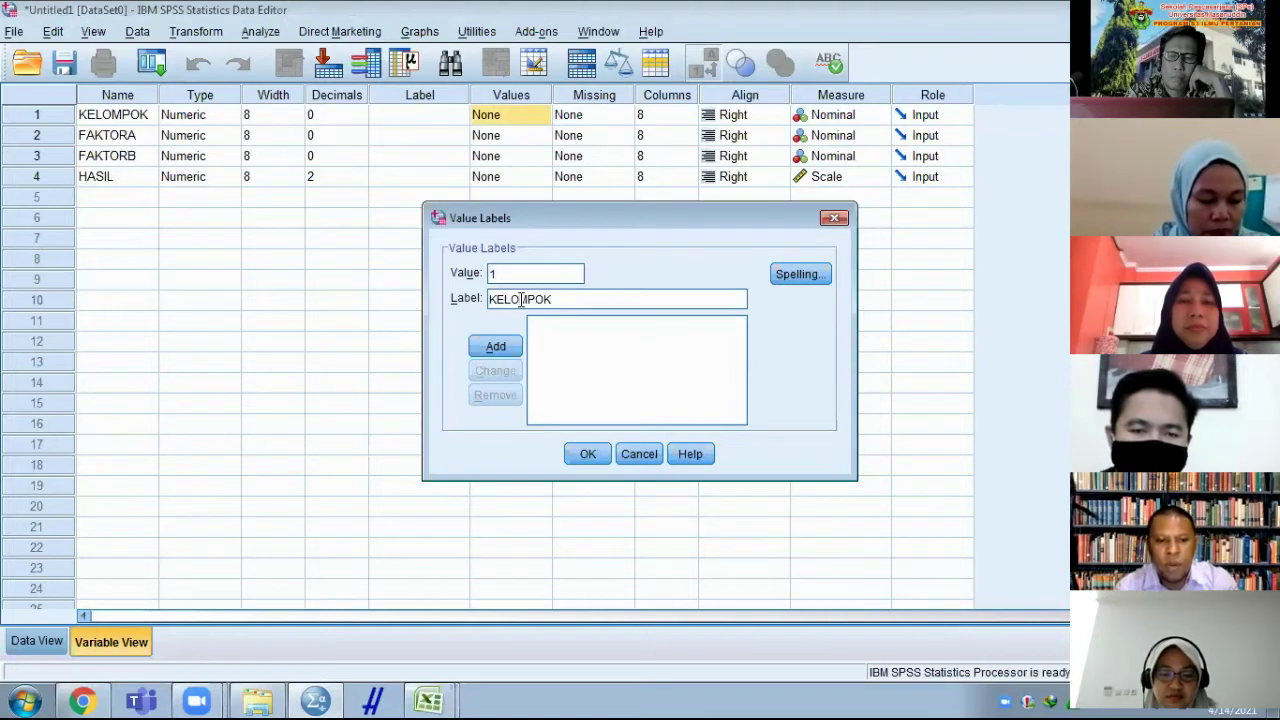
pyautogui.doubleClick(520, 298)
pyautogui.hotkey('ctrl', 'c')
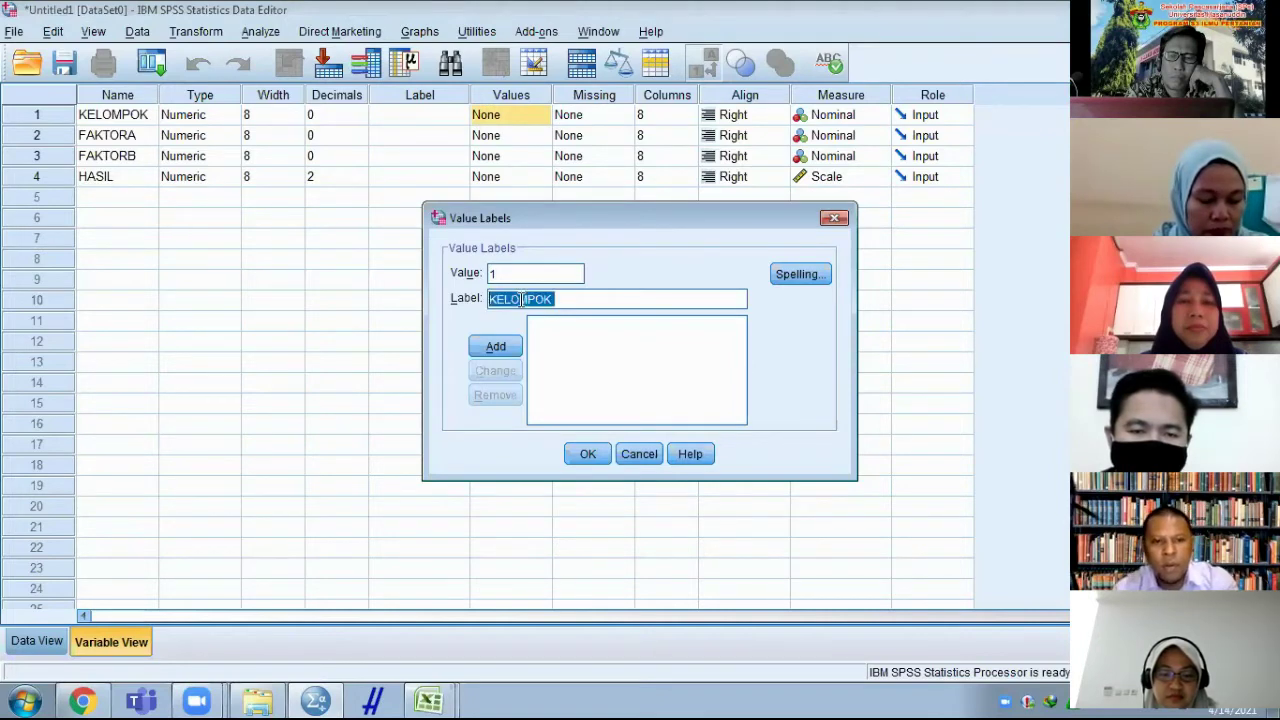
pyautogui.click(520, 298)
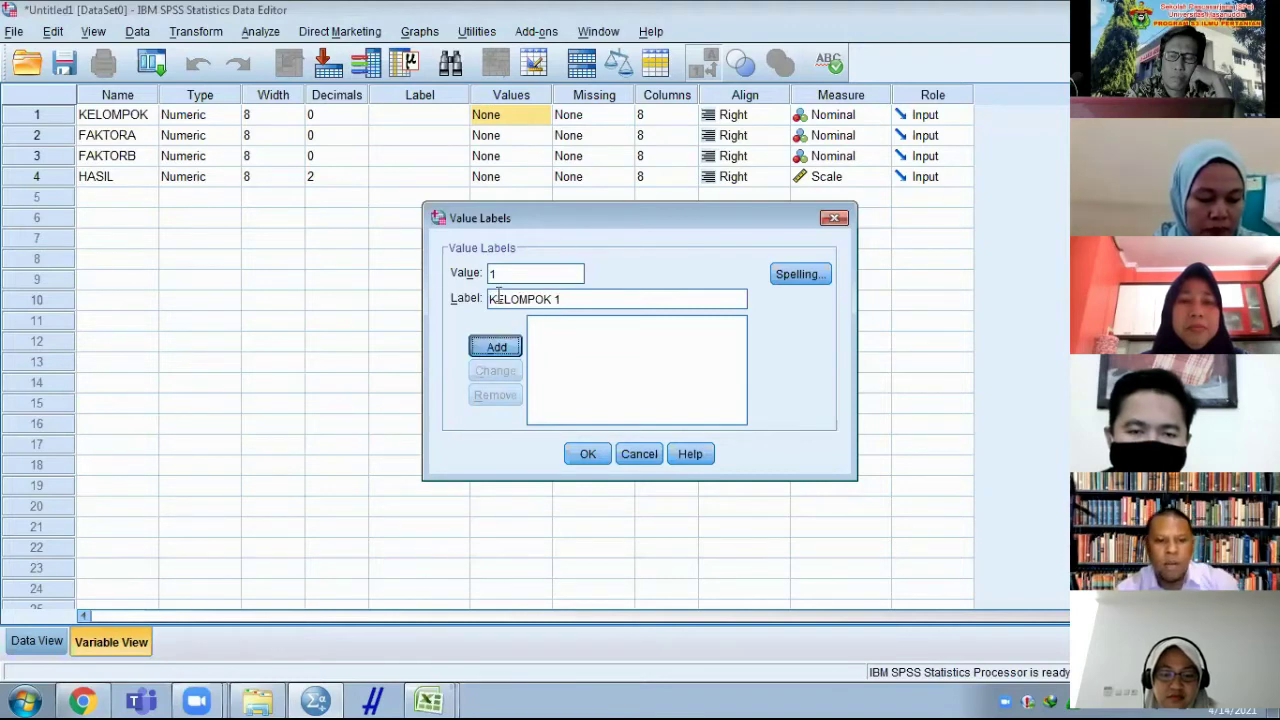
pyautogui.click(495, 346)
# - Add the labels KELOMPOK 2 for value 2 and KELOMPOK for value 3, and apply the value labels to the KELOMPOK variable
pyautogui.write('2')
pyautogui.click(513, 300)
pyautogui.hotkey('ctrl', 'v')
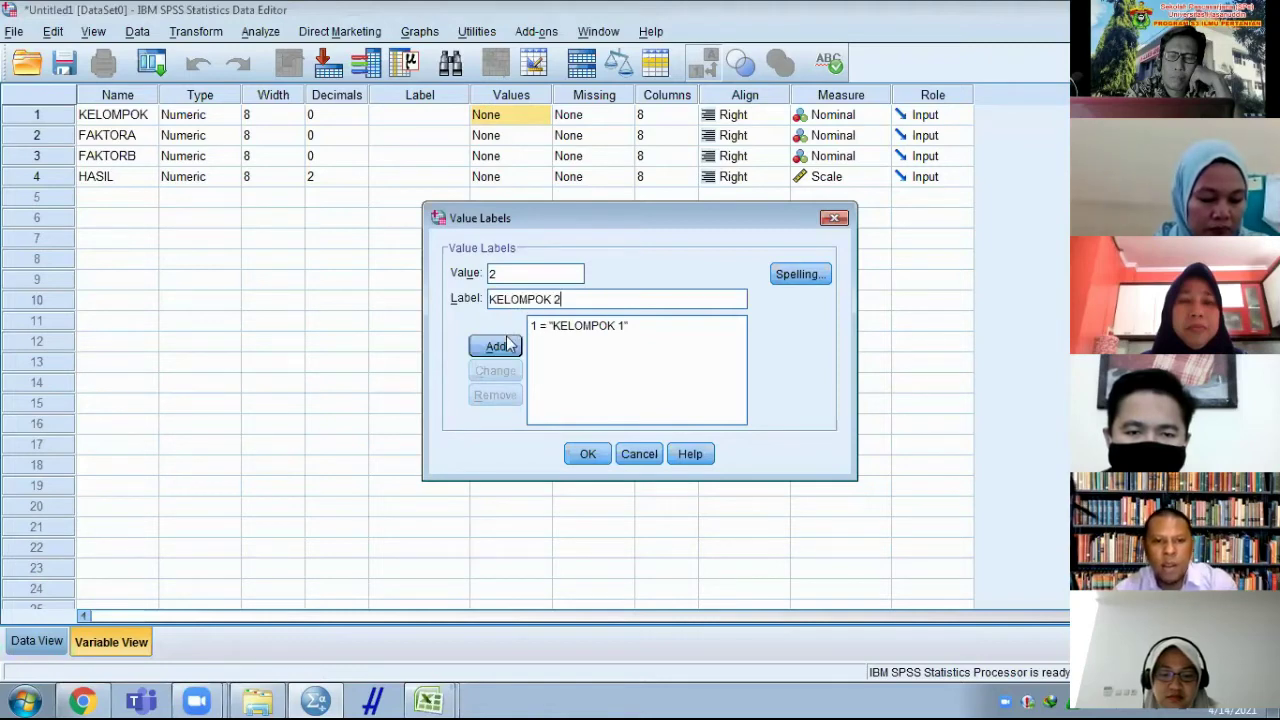
pyautogui.write('2')
pyautogui.click(500, 346)
pyautogui.hotkey('ctrl', 'v')
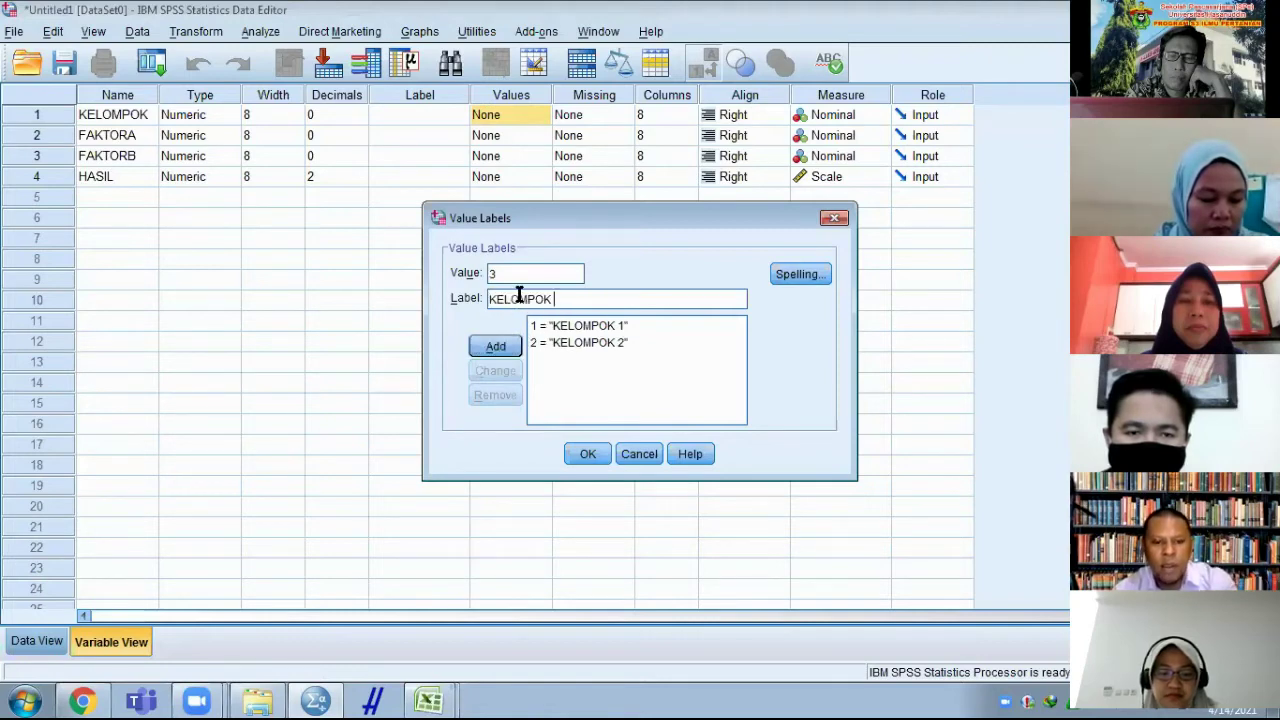
pyautogui.click(497, 346)
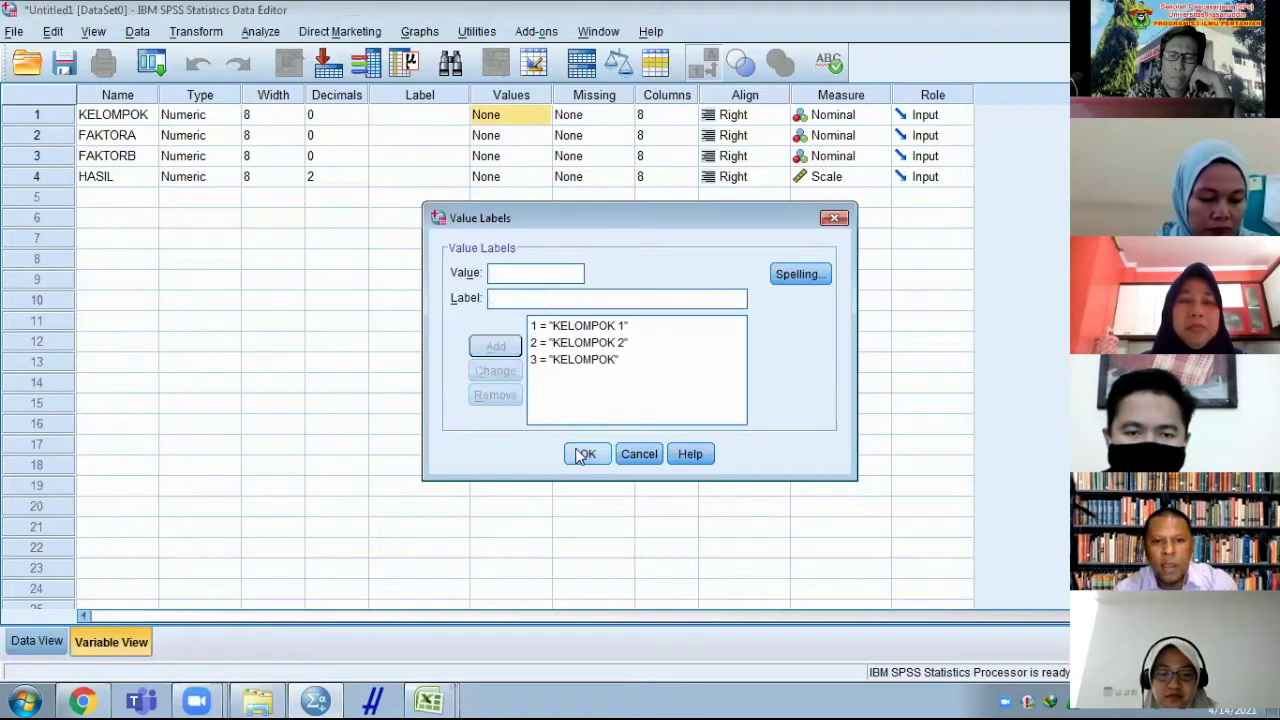
pyautogui.click(588, 454)
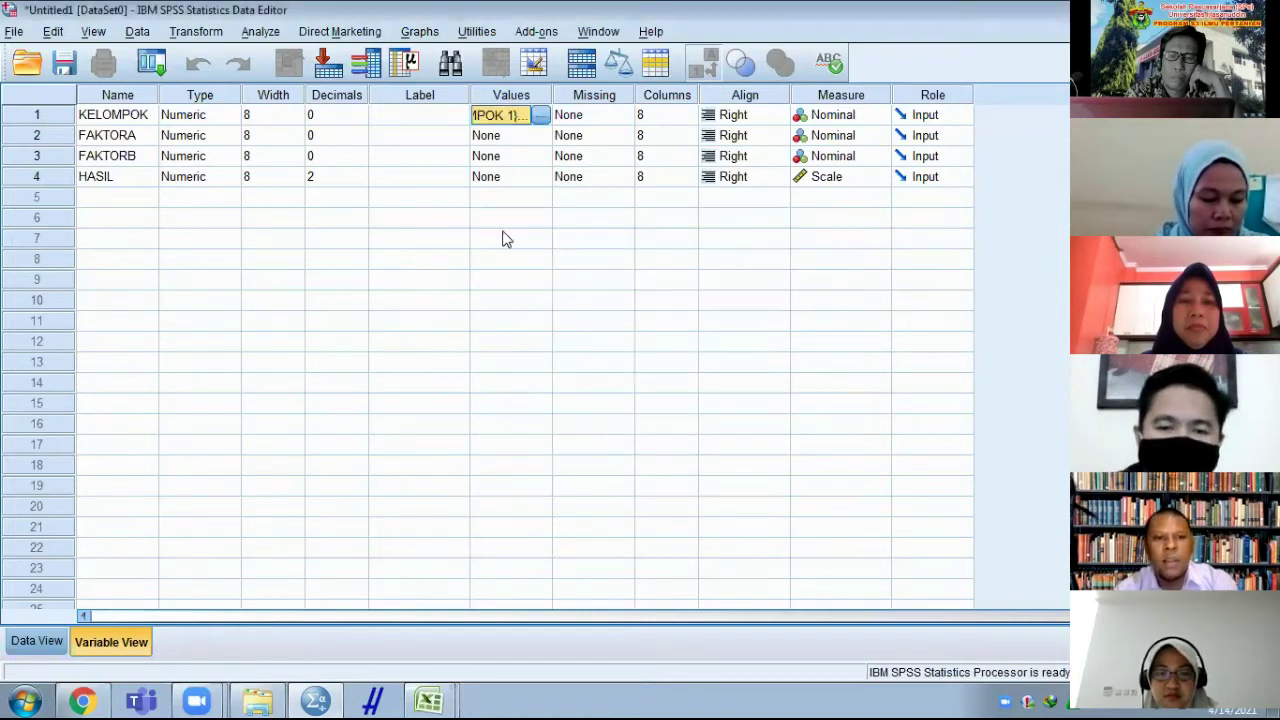
# - Add value labels to the FAKTORA variable that assign A1 to value 1 and A2 to value 2
pyautogui.press('Down')
pyautogui.click(540, 135)
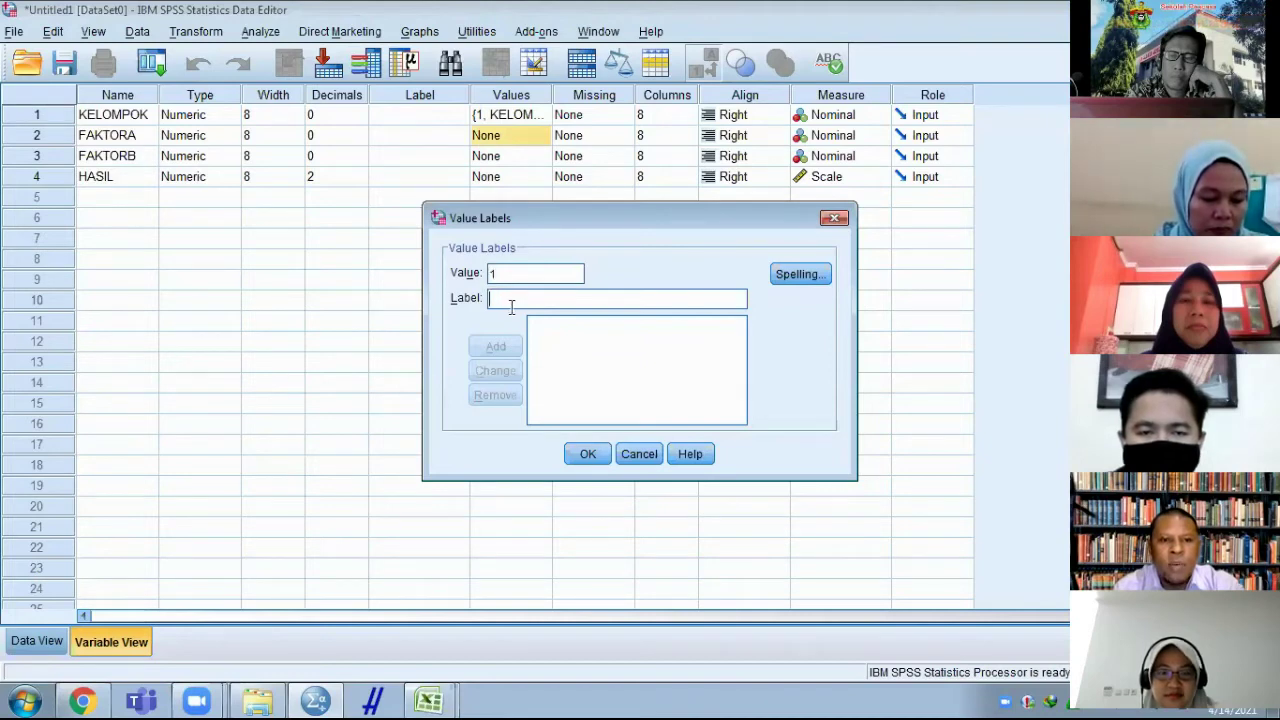
pyautogui.write('A')
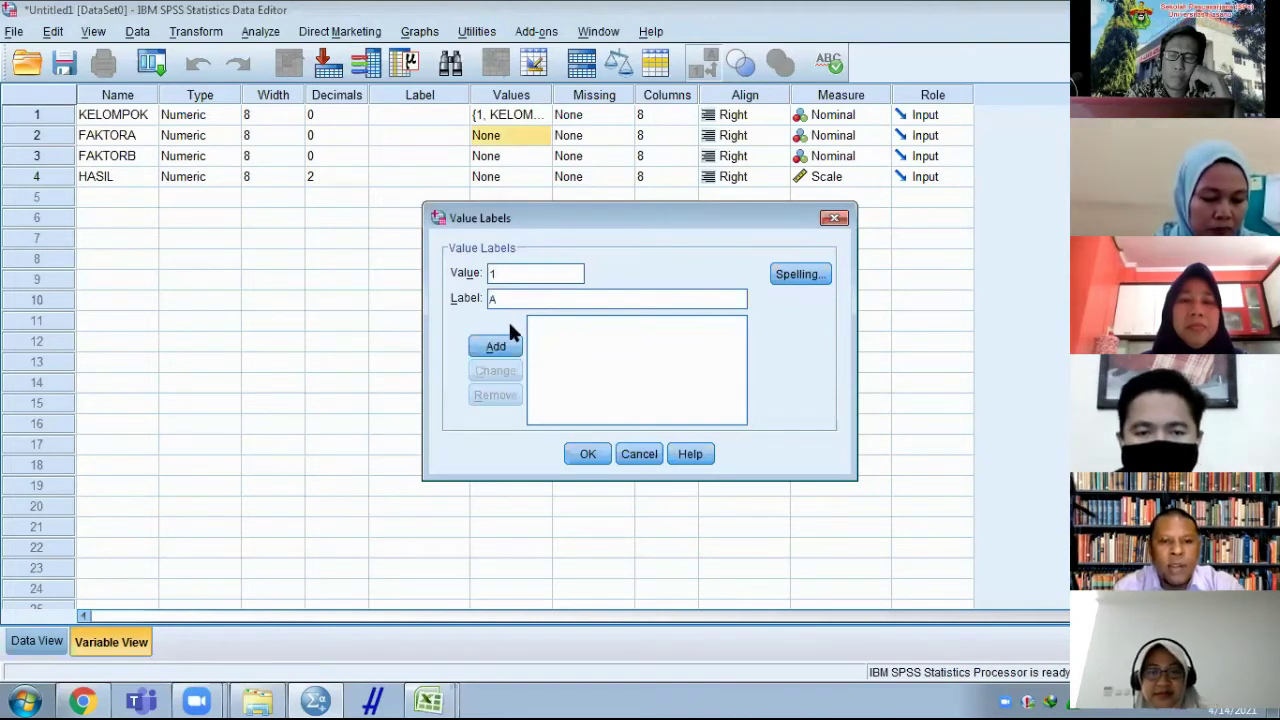
pyautogui.write('1')
pyautogui.click(497, 348)
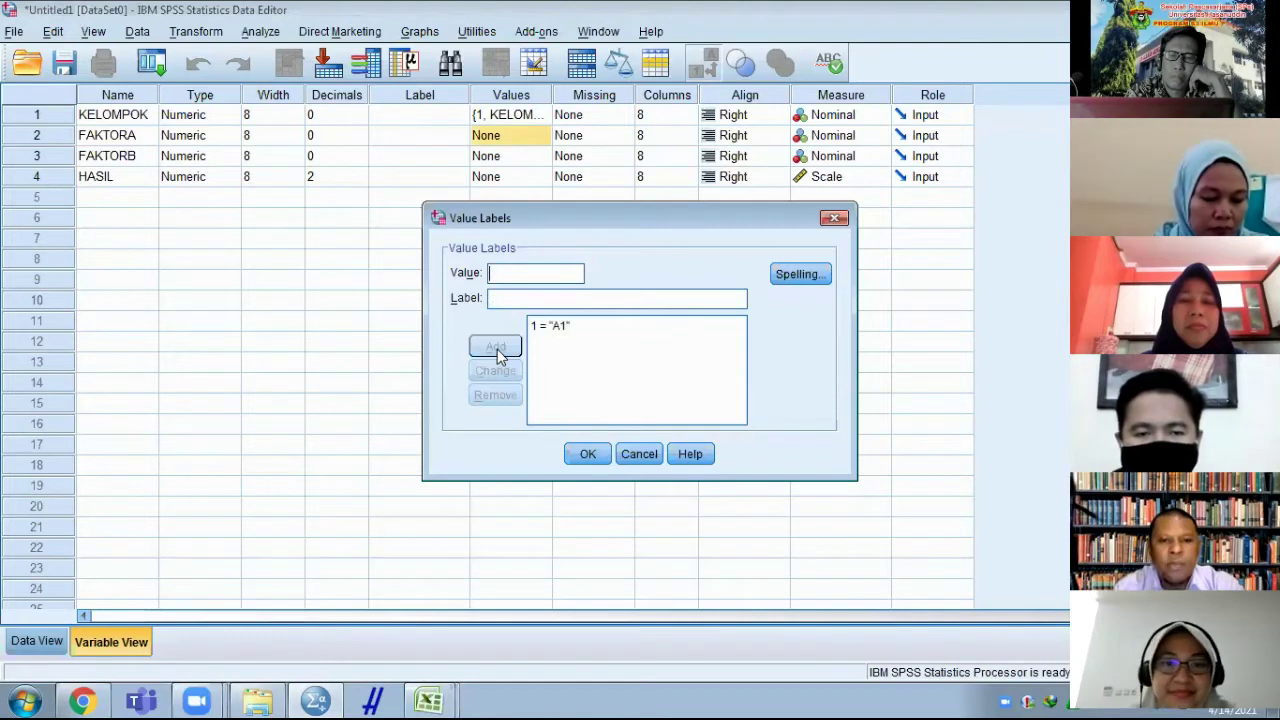
pyautogui.write('2')
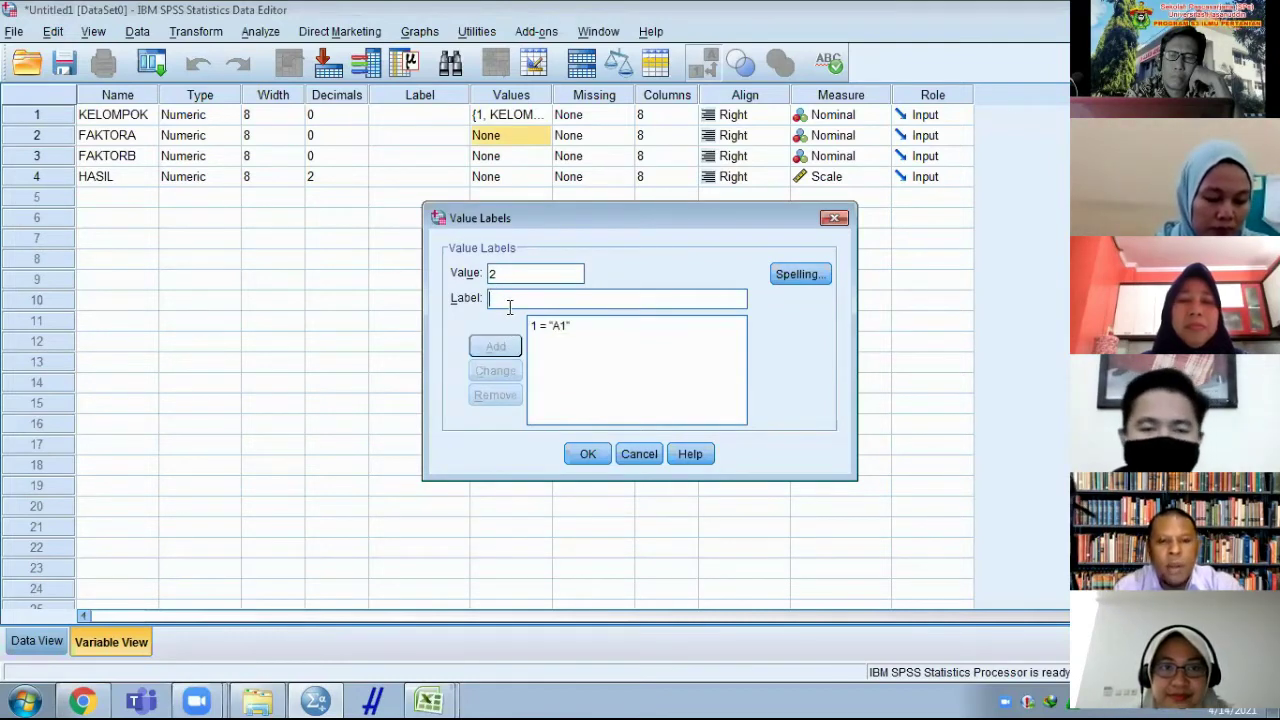
pyautogui.write(' = "A2')
pyautogui.click(497, 345)
# - Add the labels A3 for value 3 and A4 for value 4, and apply the value labels to FAKTORA
pyautogui.write('3')
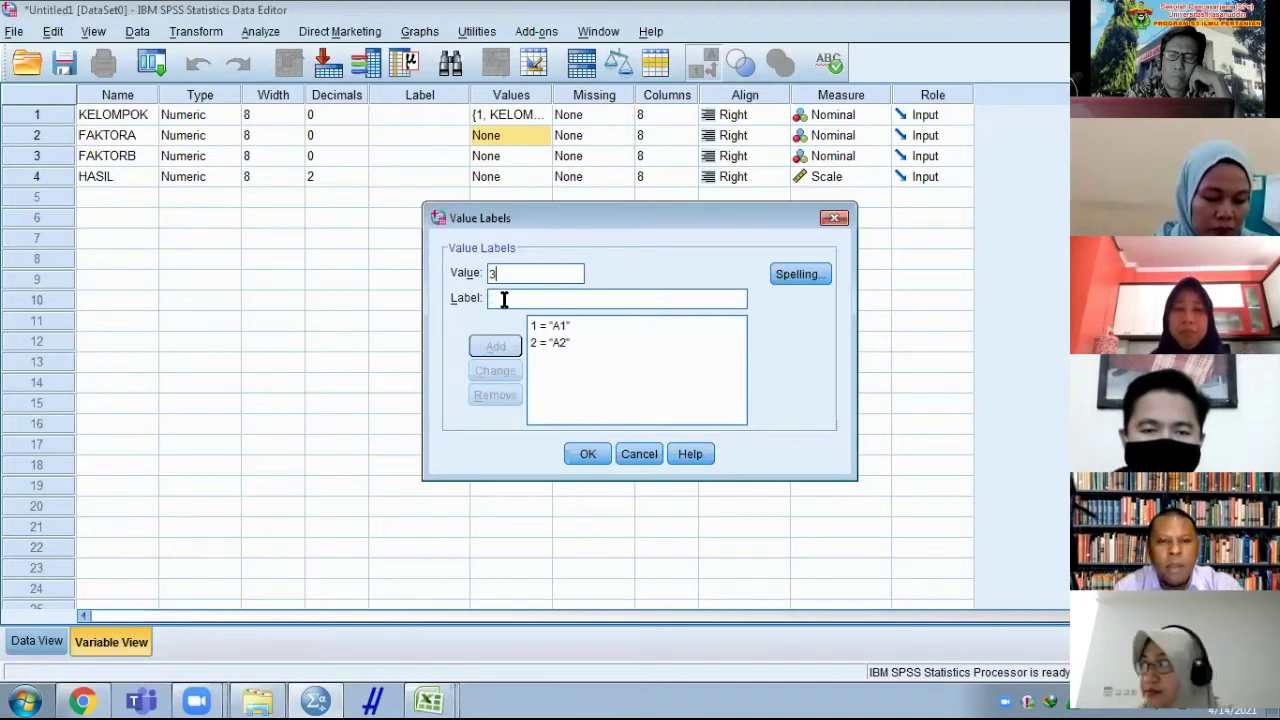
pyautogui.write('A3')
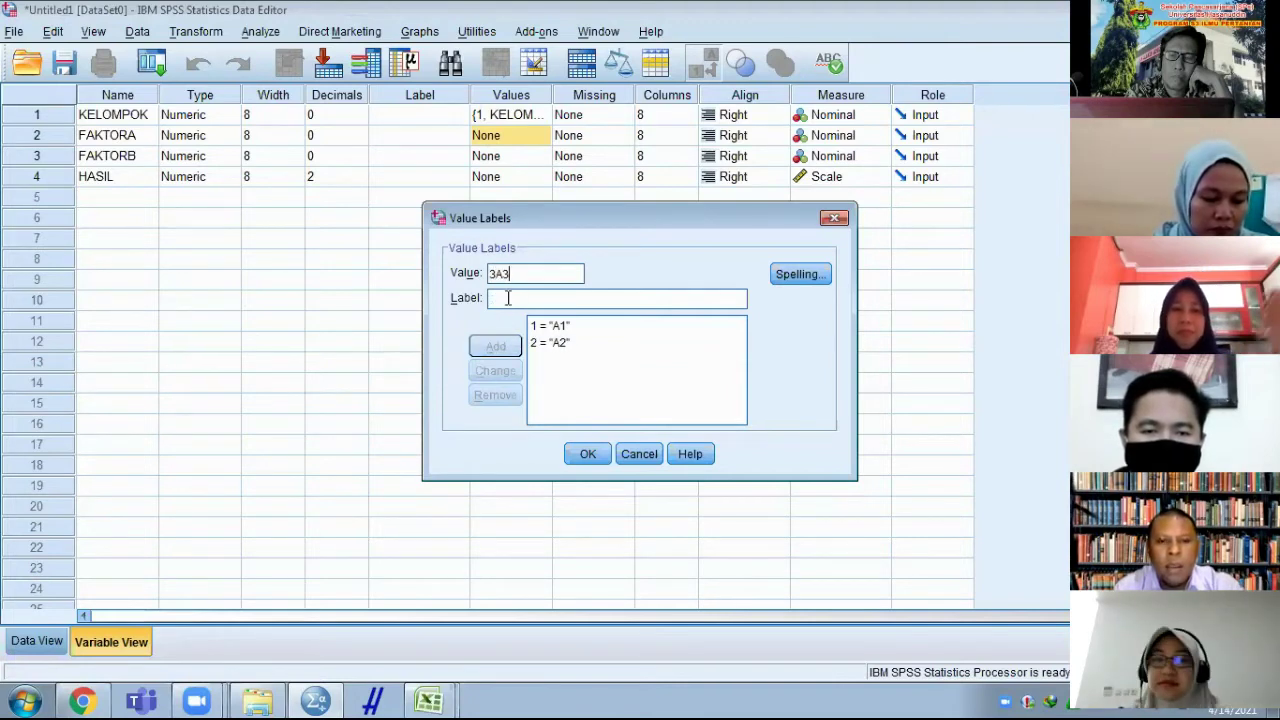
pyautogui.press('BackSpace')
pyautogui.press('BackSpace')
pyautogui.click(517, 302)
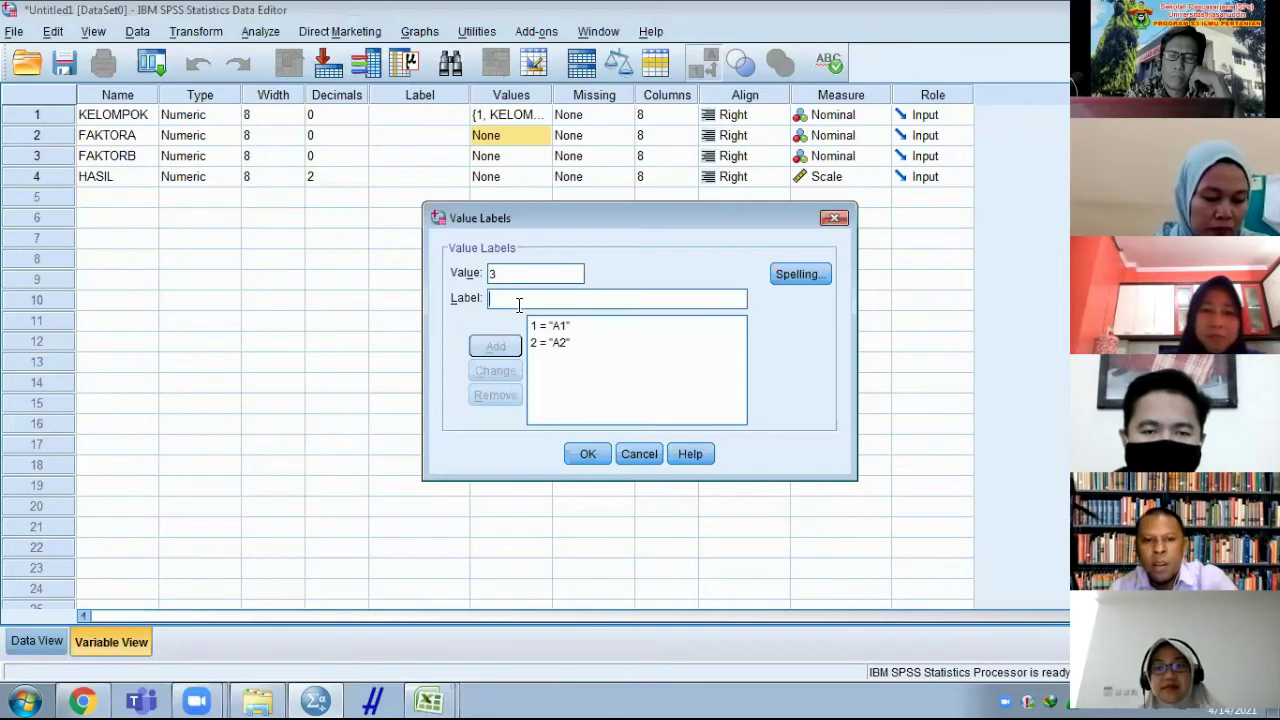
pyautogui.write('A3')
pyautogui.click(493, 344)
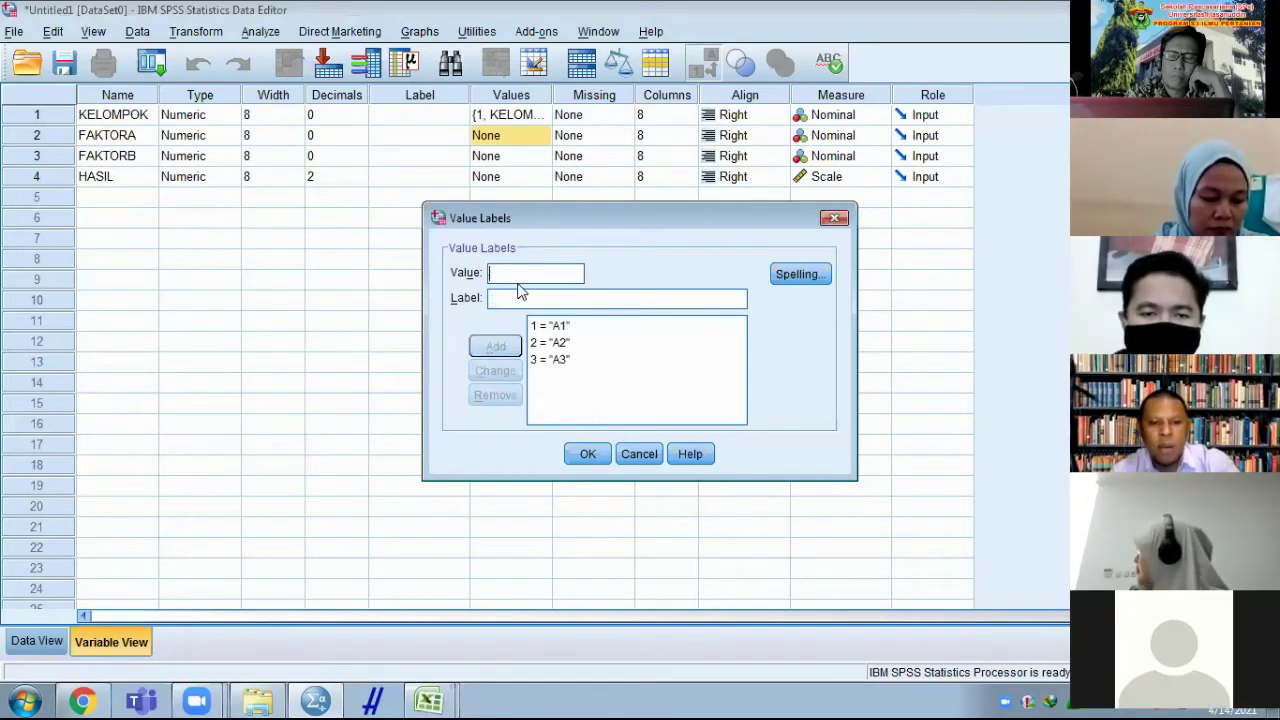
pyautogui.write('4')
pyautogui.click(511, 298)
pyautogui.write('A')
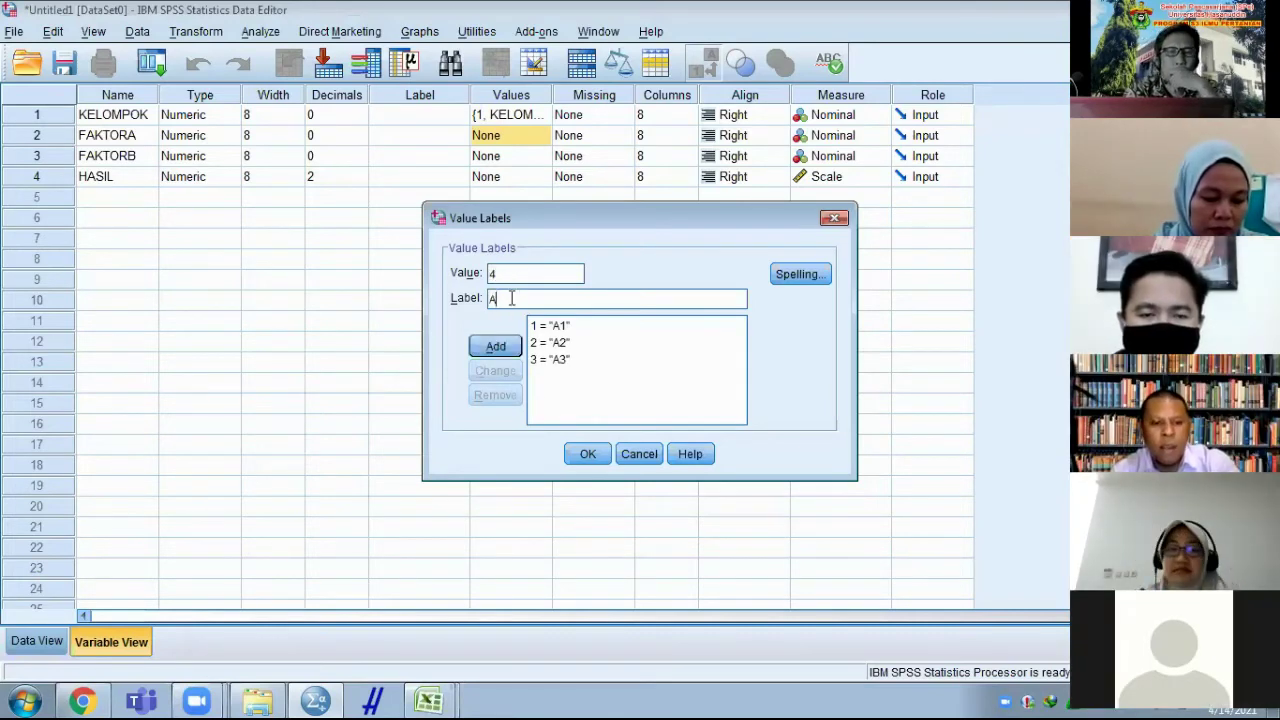
pyautogui.write('4')
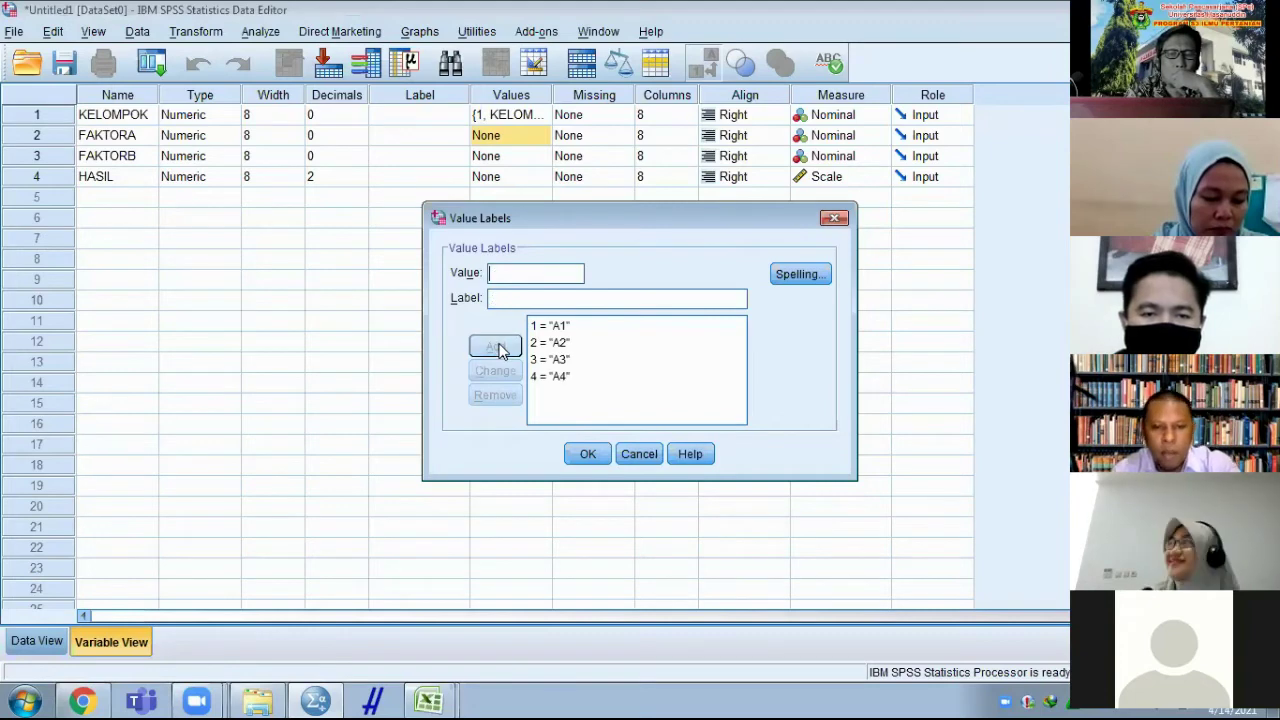
pyautogui.click(588, 454)
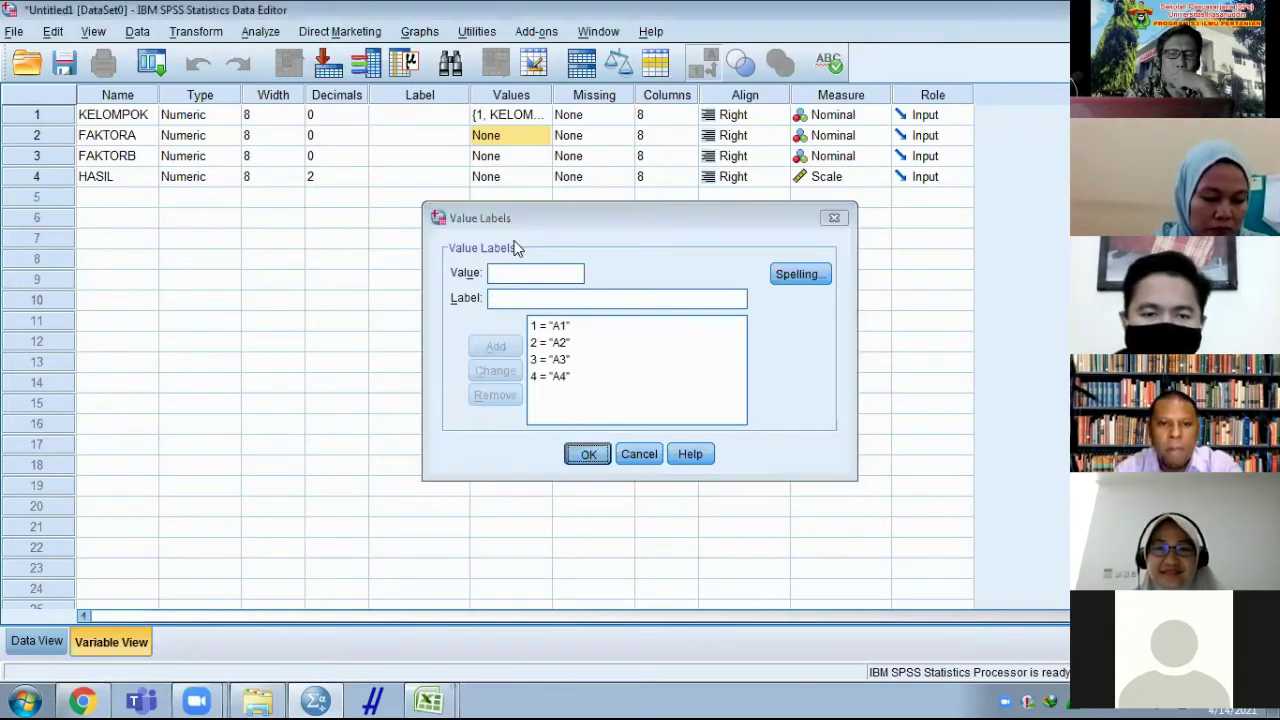
# - Add a value label to the FAKTORB variable that assigns B1 to value 1
pyautogui.click(538, 160)
pyautogui.click(545, 158)
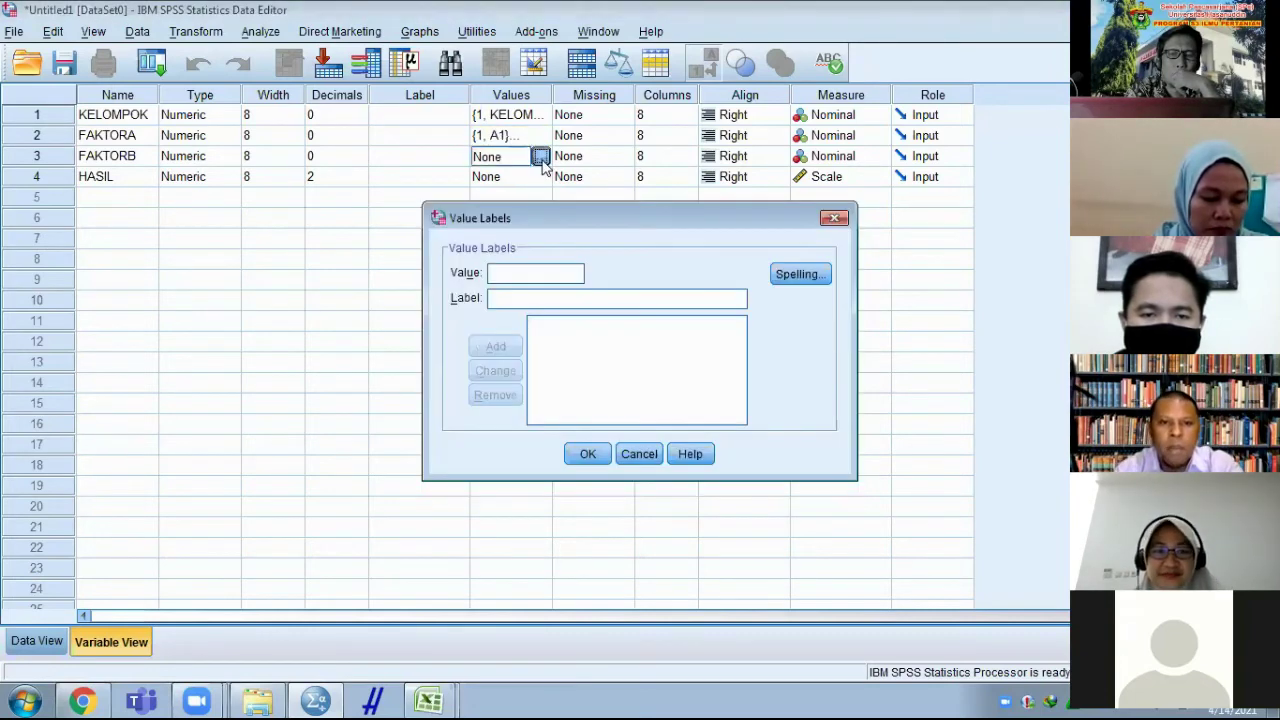
pyautogui.write('1')
pyautogui.click(519, 297)
pyautogui.write('B1')
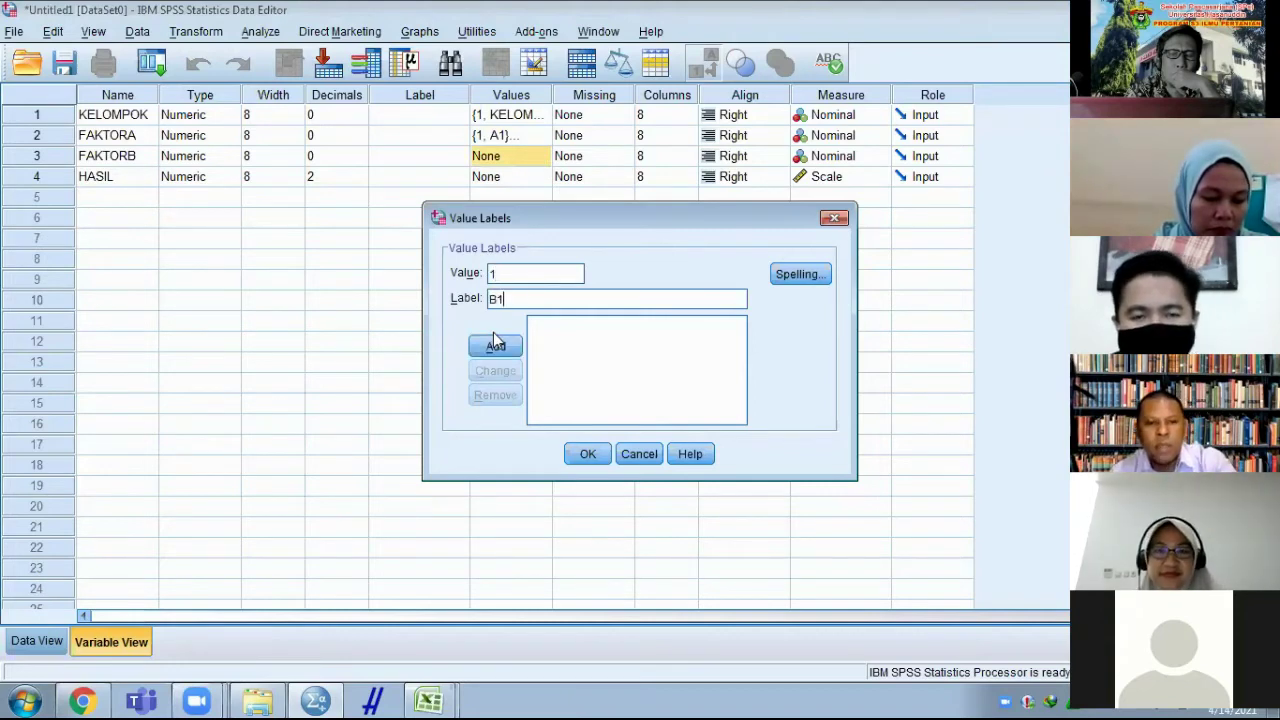
pyautogui.click(495, 346)
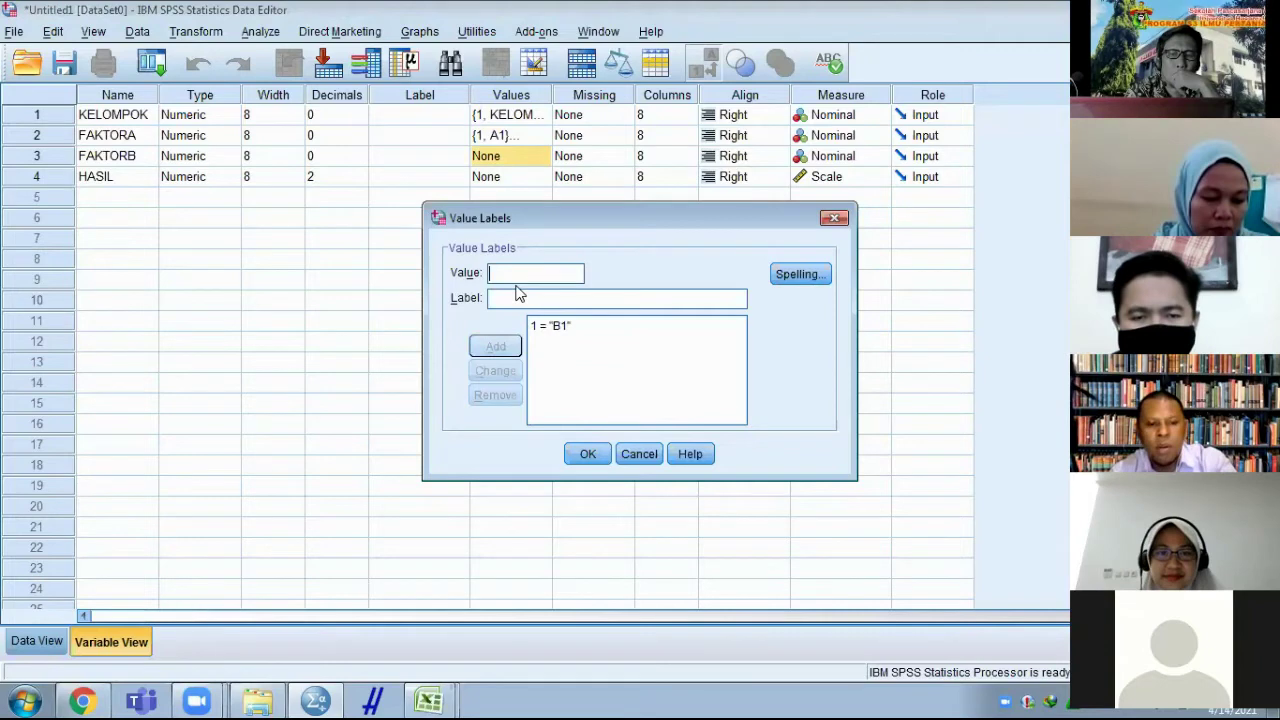
# - Add the FAKTORB value labels B2 for value 2 and B3 for value 3
pyautogui.write('2')
pyautogui.click(494, 298)
pyautogui.write('B2')
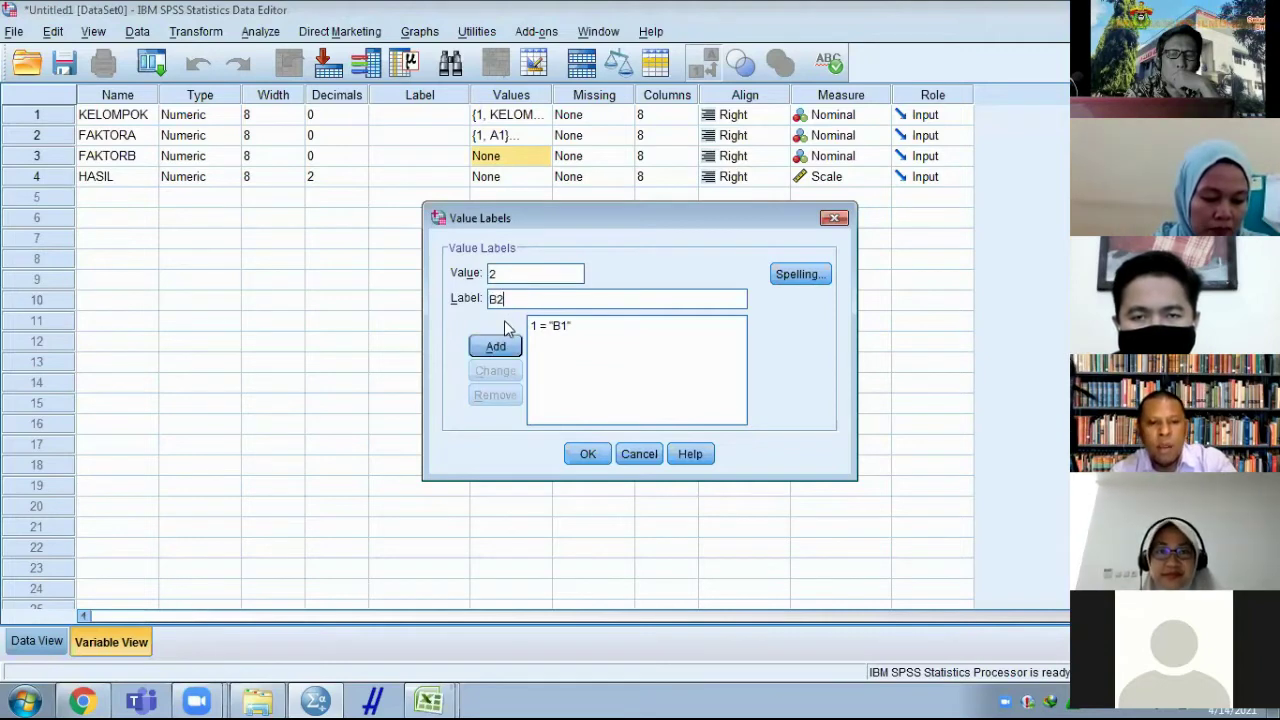
pyautogui.click(502, 347)
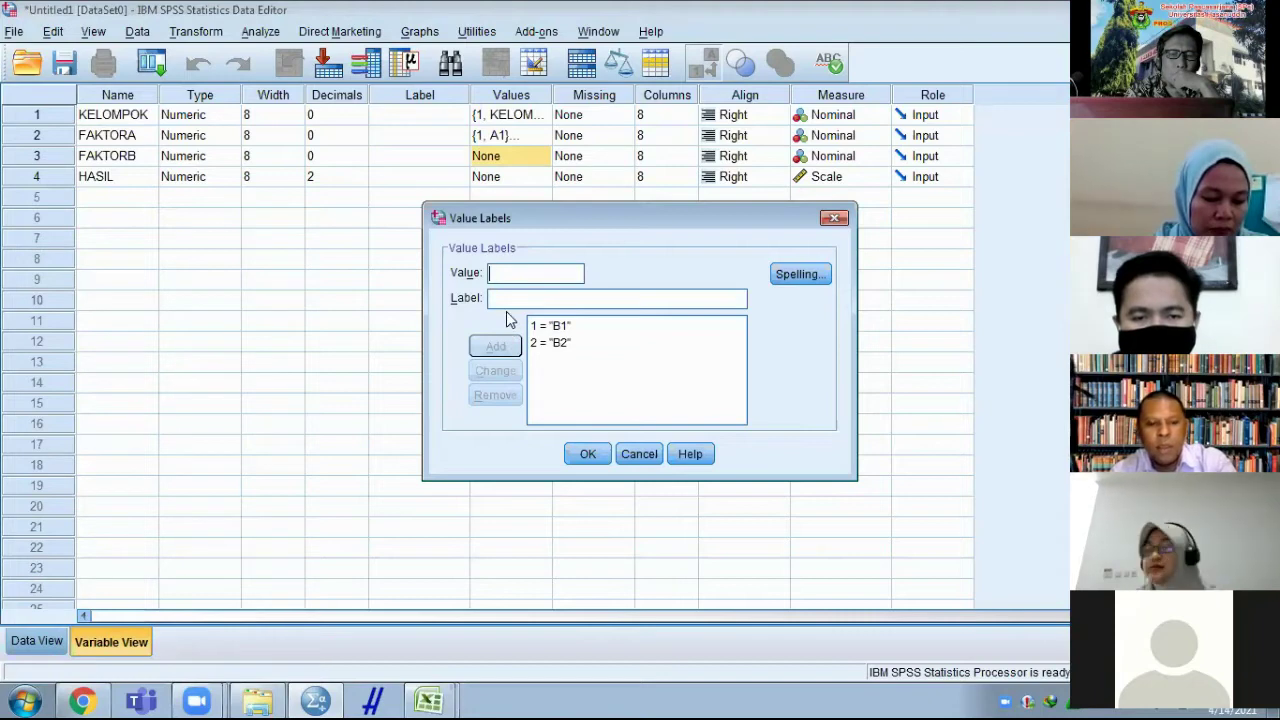
pyautogui.write('3')
pyautogui.click(506, 298)
pyautogui.write('B3')
pyautogui.click(495, 346)
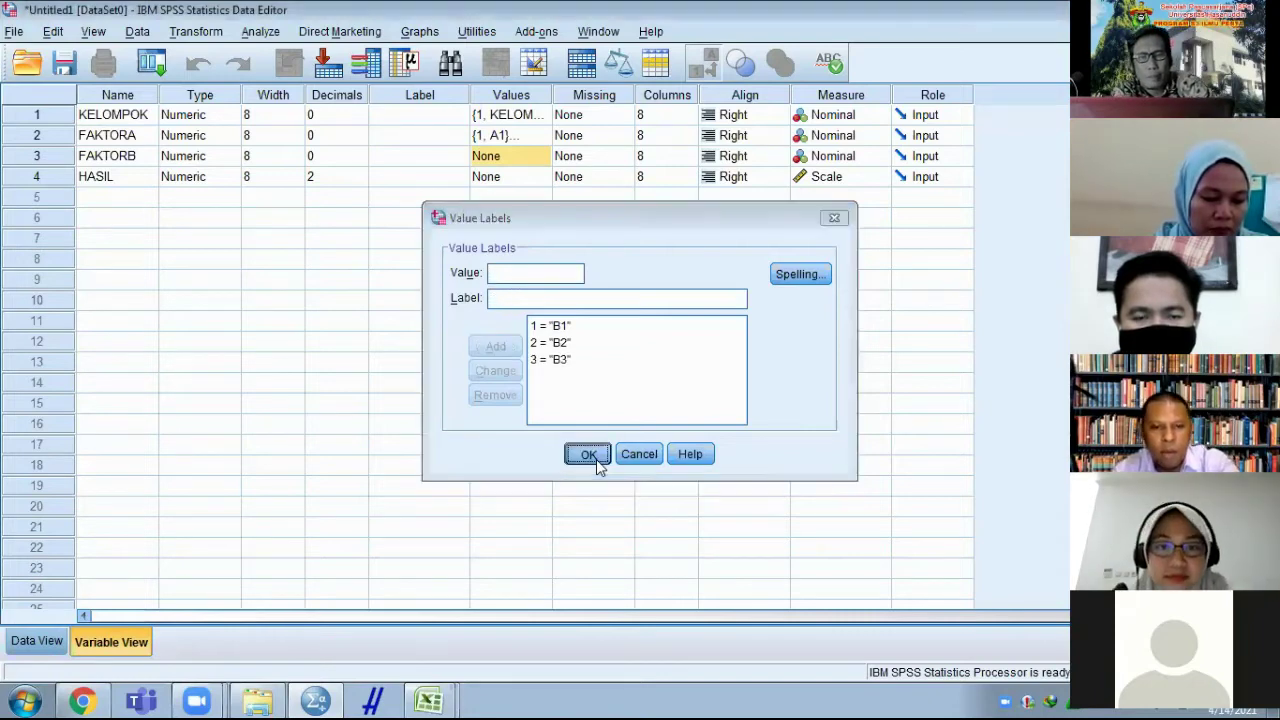
# - Apply the value labels to FAKTORB and switch to the data view of the dataset
pyautogui.click(596, 458)
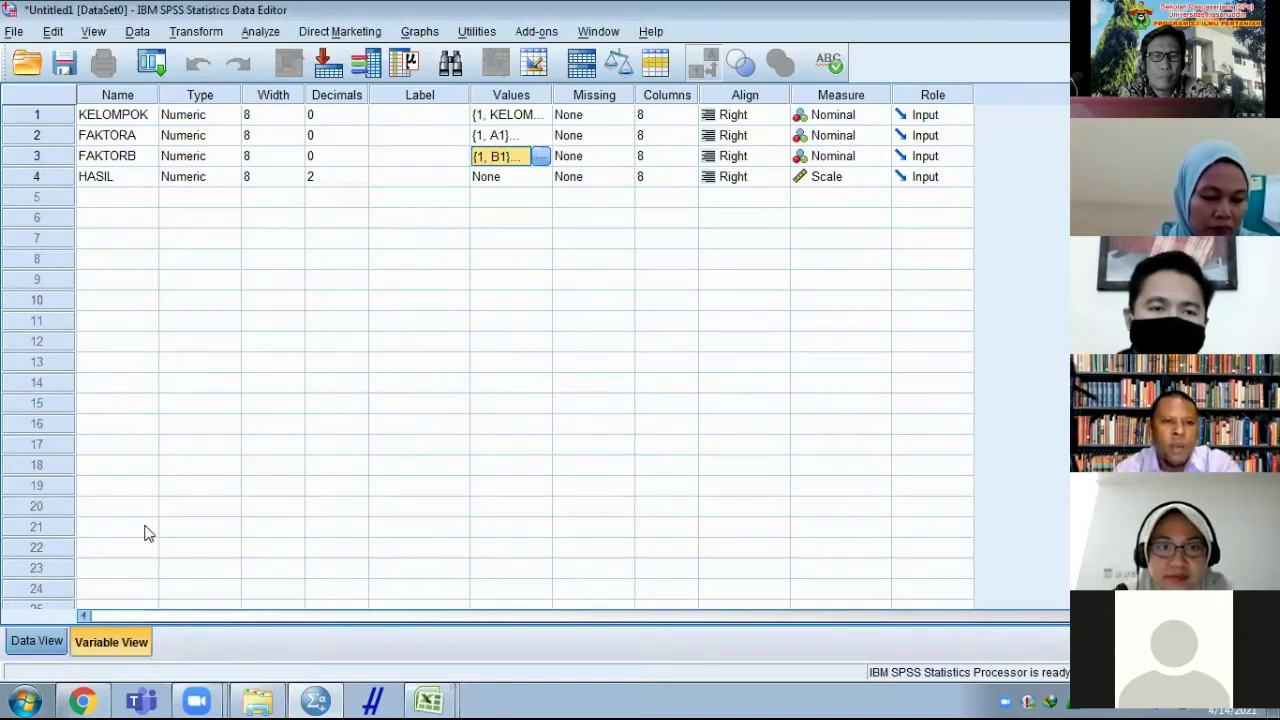
pyautogui.hotkey('ctrl', 't')
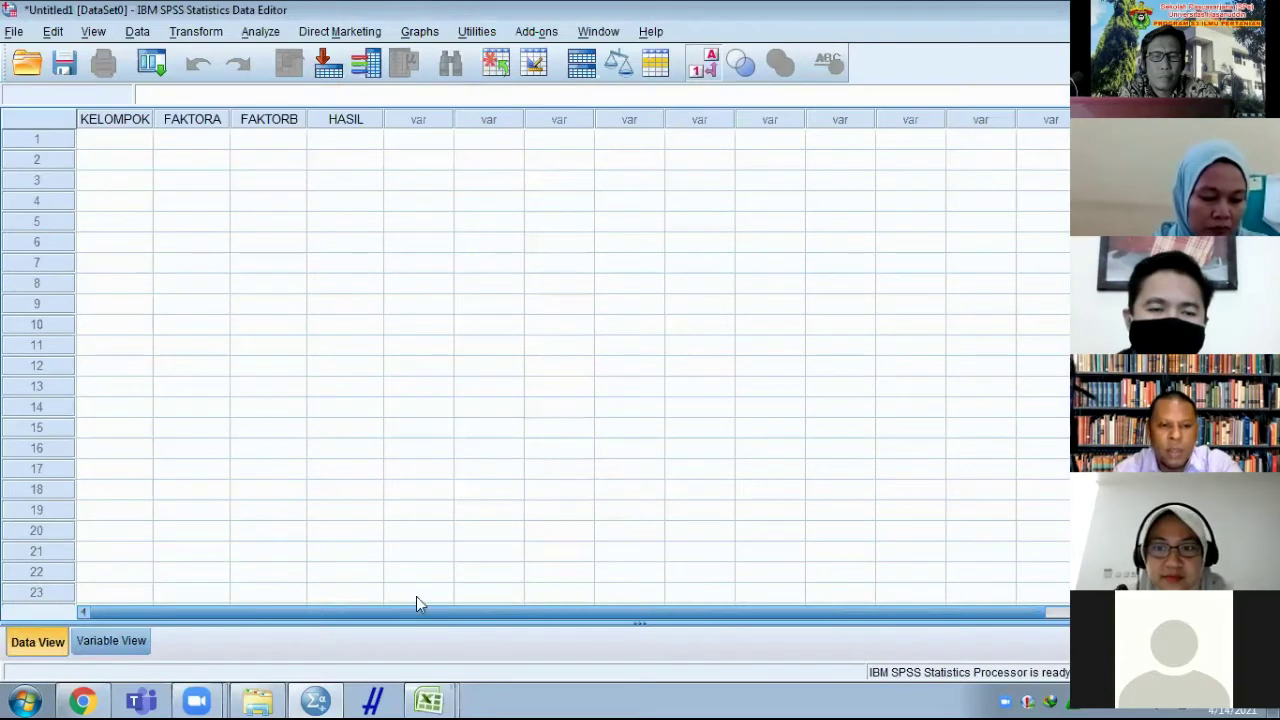
# - Switch to Excel and copy the long-format data in rows 4 to 39, from the KELOMPOK column through the result column, without headers
pyautogui.moveTo(440, 698)
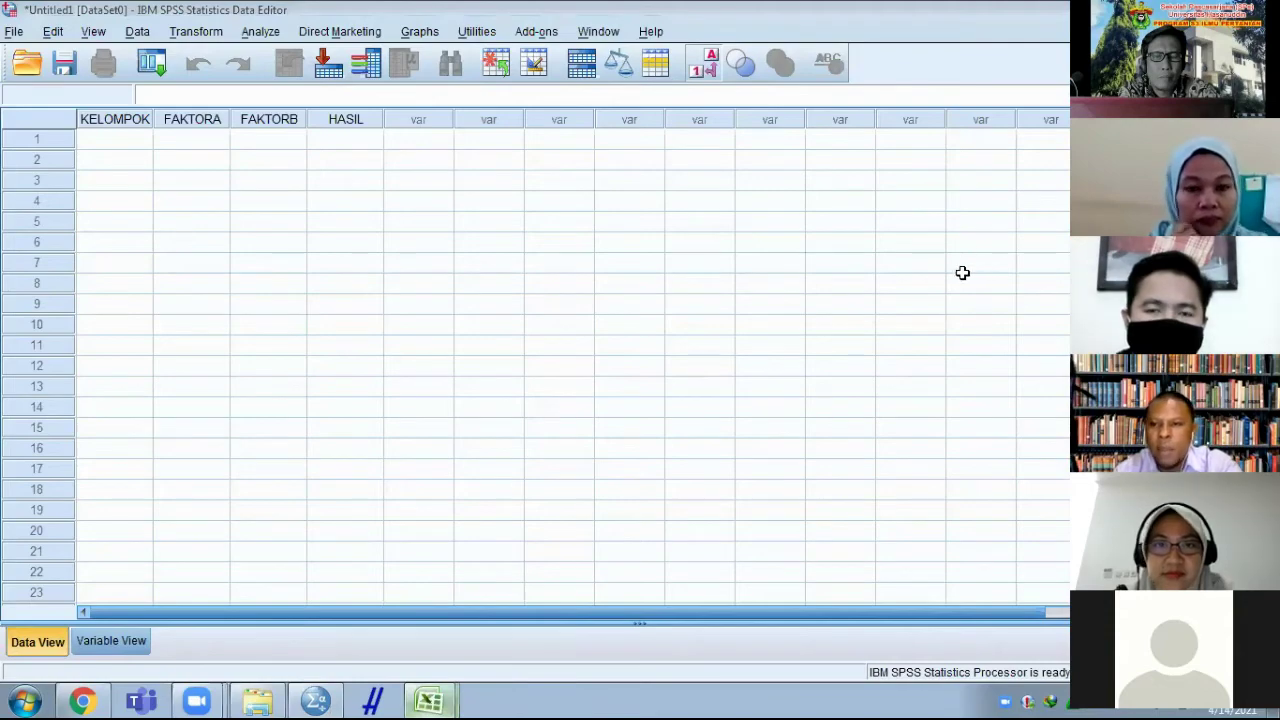
pyautogui.hotkey('alt', 'Tab')
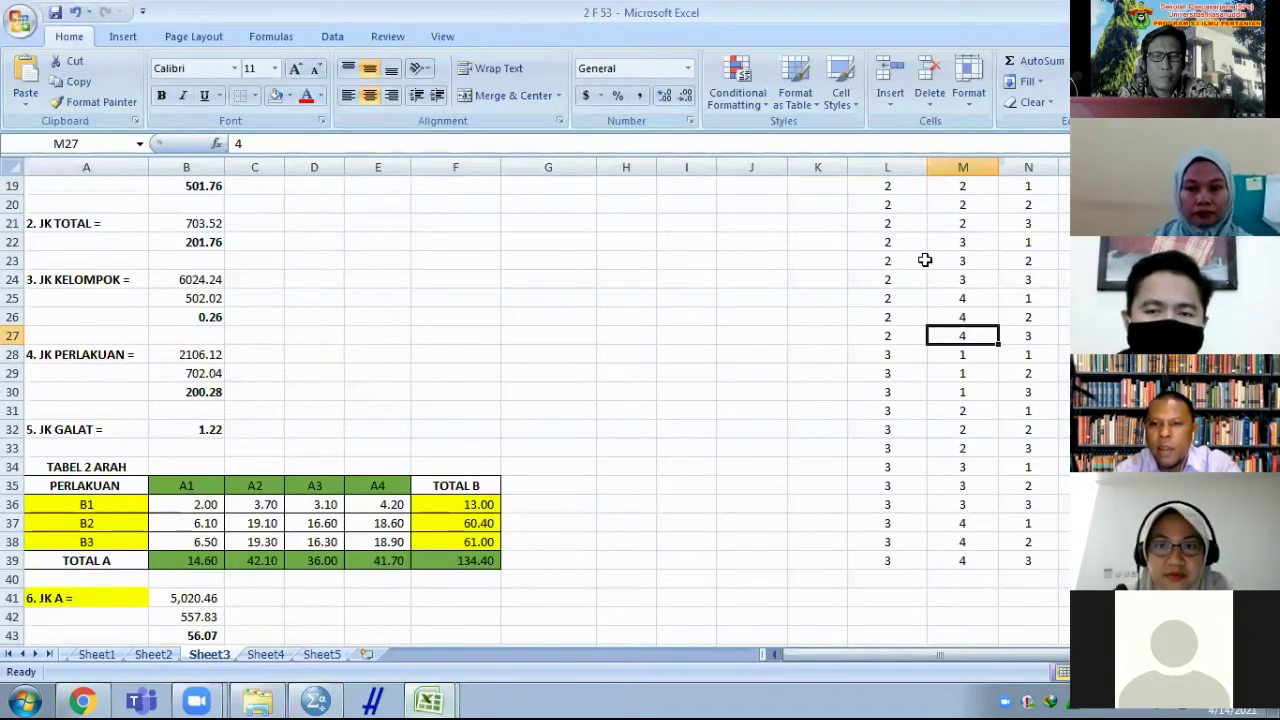
pyautogui.scroll(6, 925, 260)
pyautogui.click(887, 242)
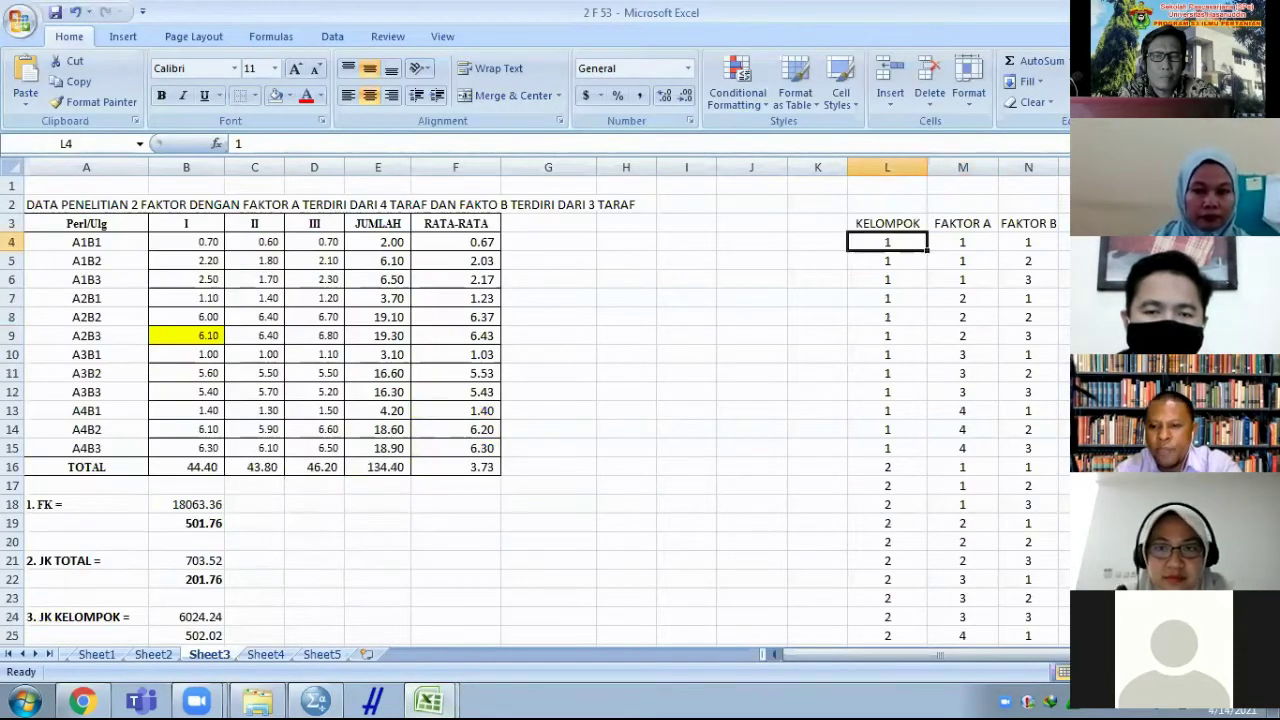
pyautogui.moveTo(887, 242); pyautogui.dragTo(1064, 600)
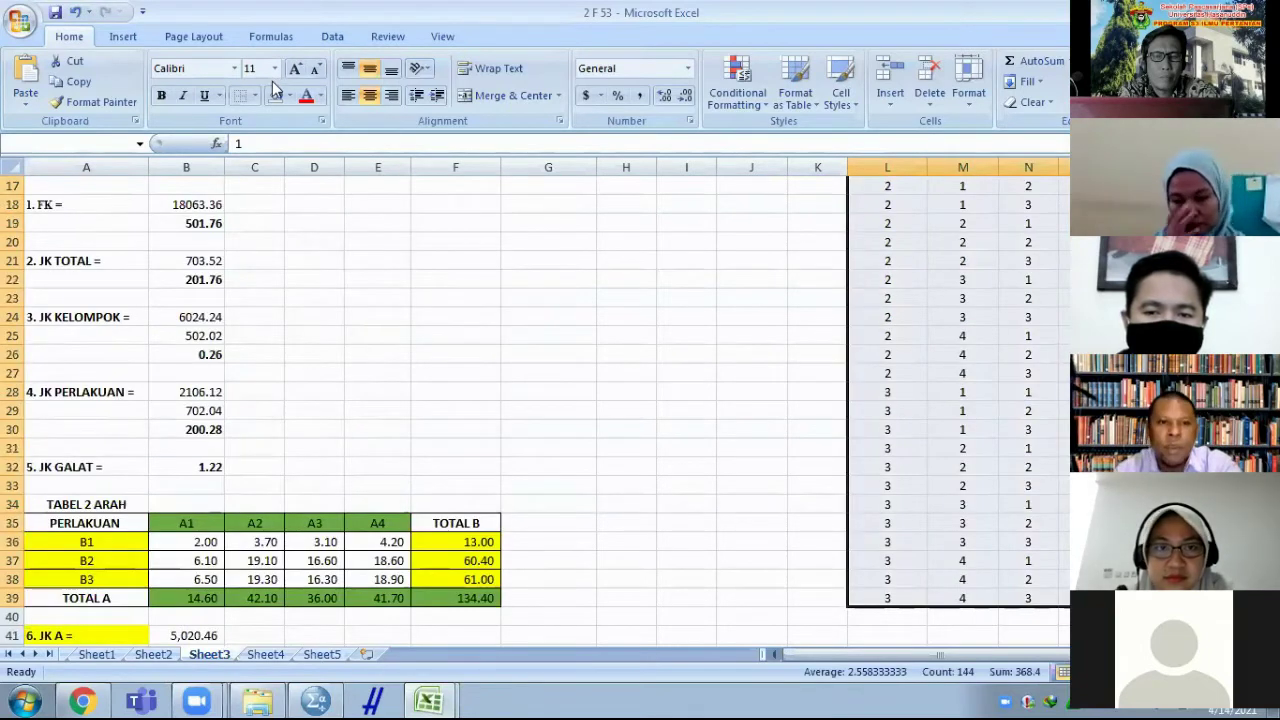
pyautogui.click(274, 68)
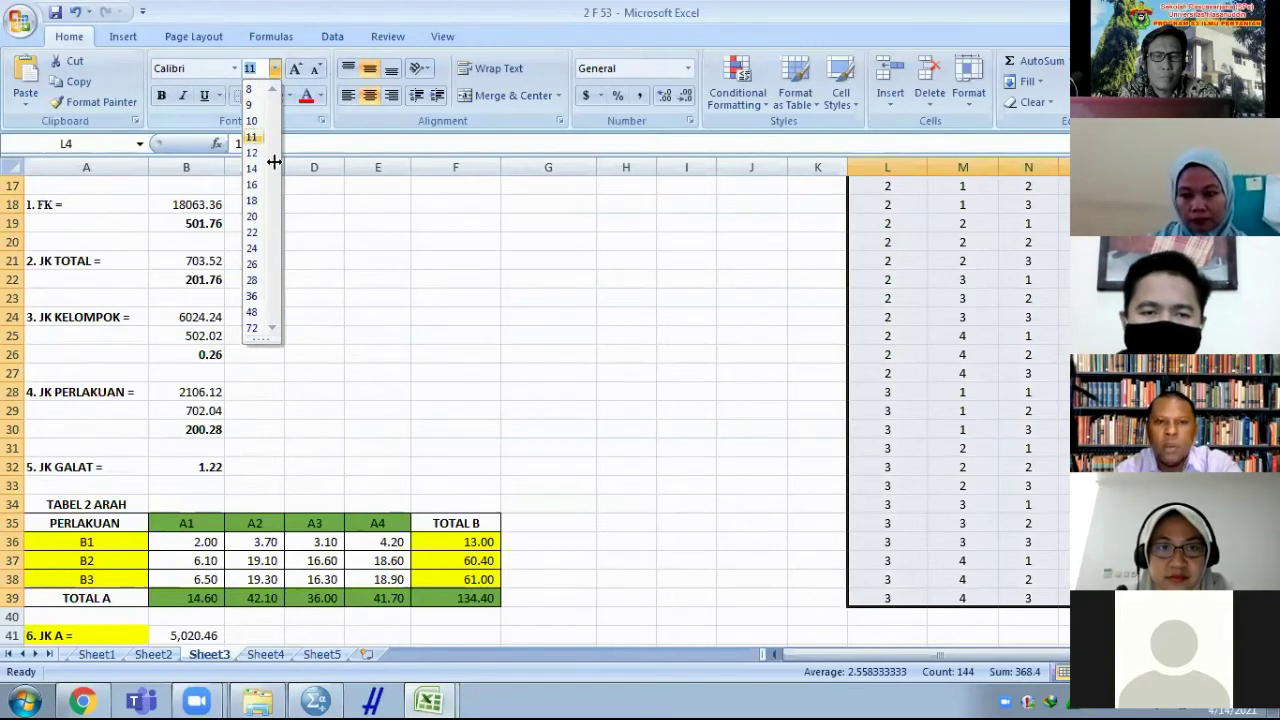
pyautogui.scroll(5, 274, 161)
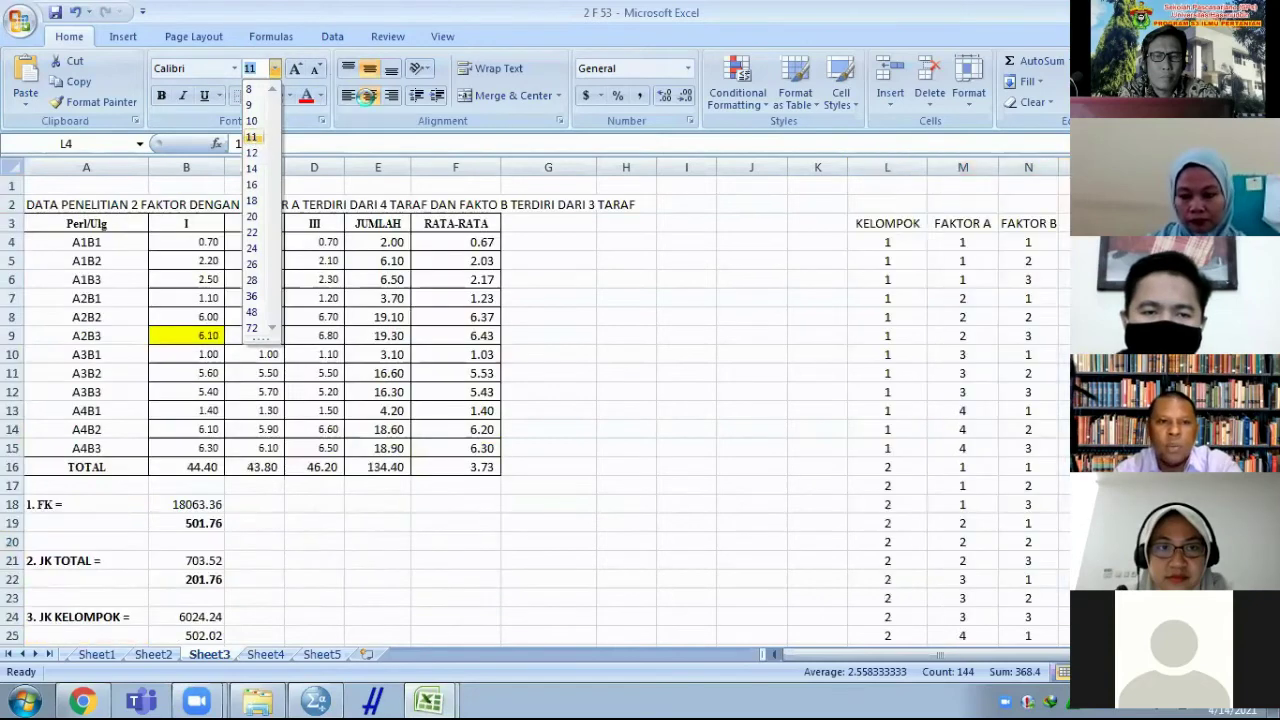
pyautogui.click(275, 69)
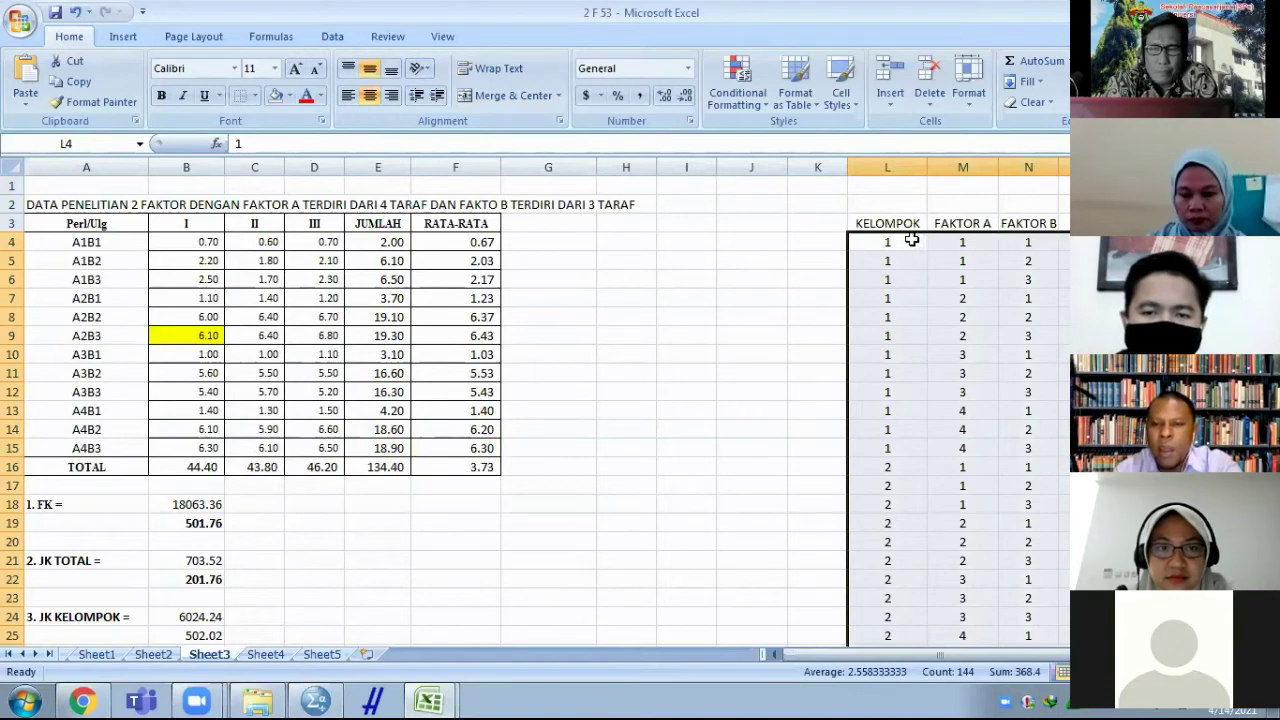
pyautogui.rightClick(957, 329)
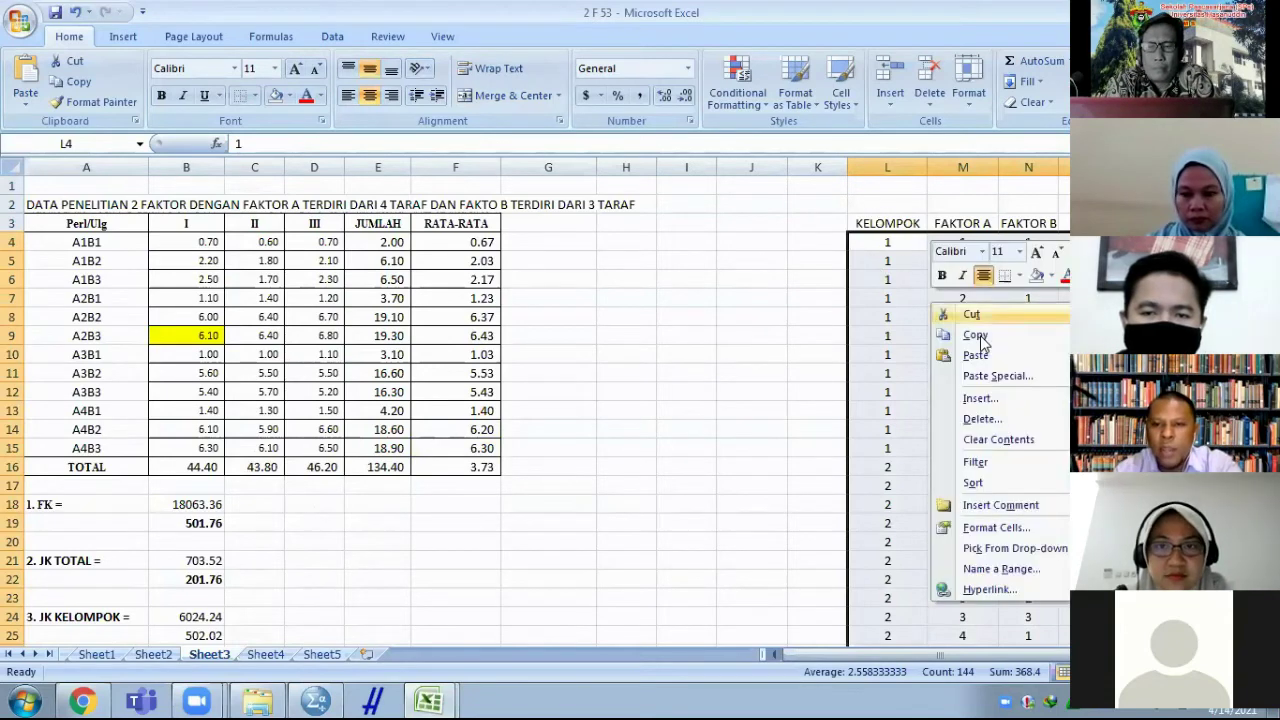
pyautogui.click(976, 335)
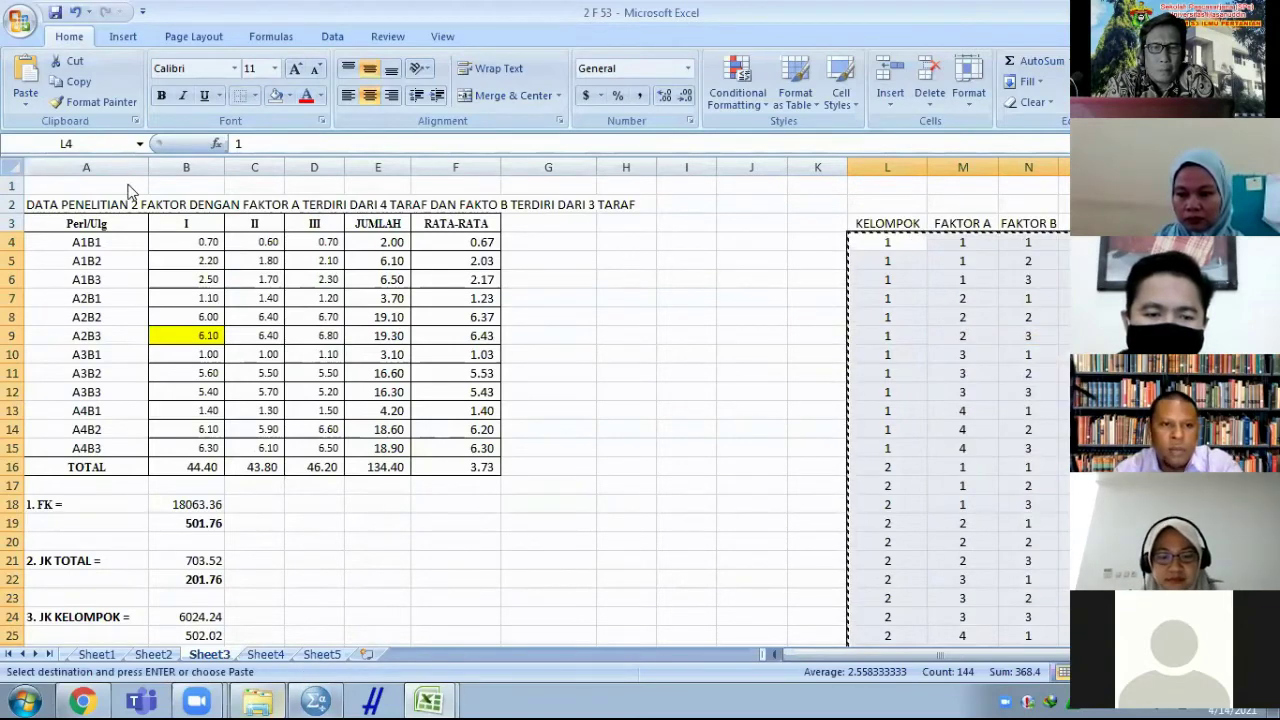
# - Switch to SPSS and paste the copied data into the dataset starting at row 1 of KELOMPOK
pyautogui.hotkey('alt', 'Tab')
pyautogui.rightClick(110, 140)
pyautogui.press('Return')
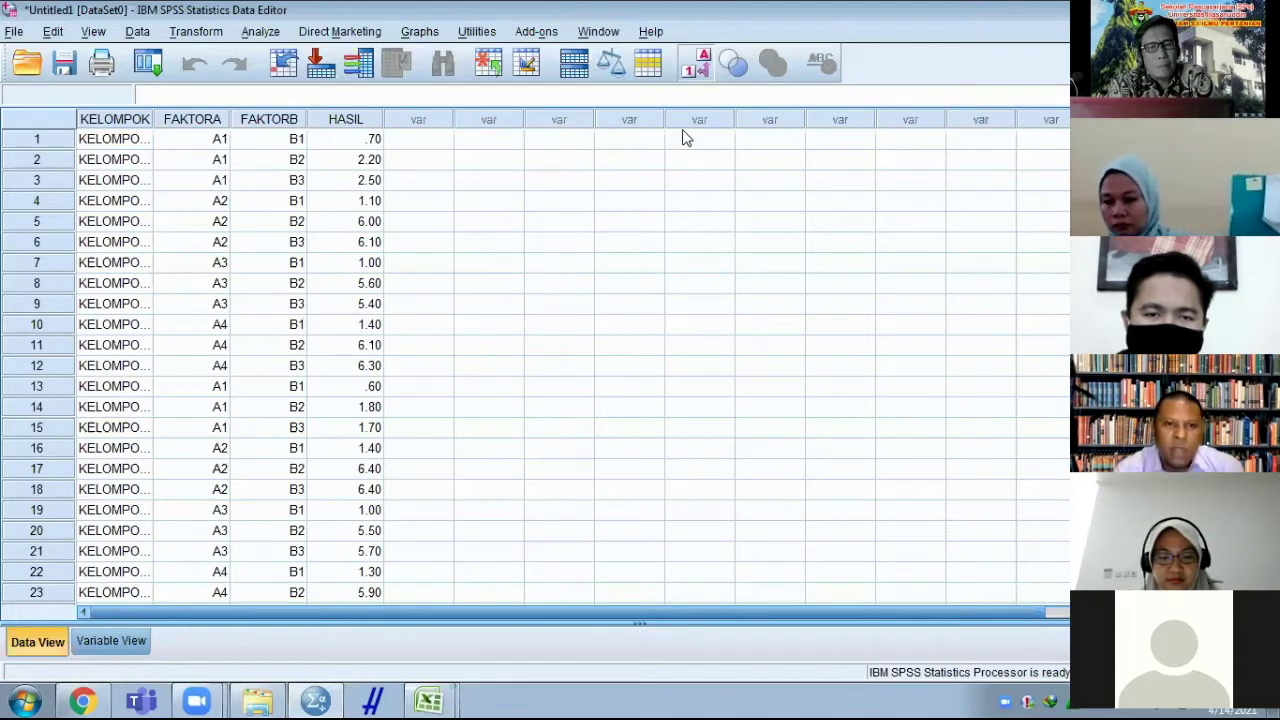
# - Widen the KELOMPOK column to fit its labels, and toggle the value label display to numeric codes and back
pyautogui.click(695, 68)
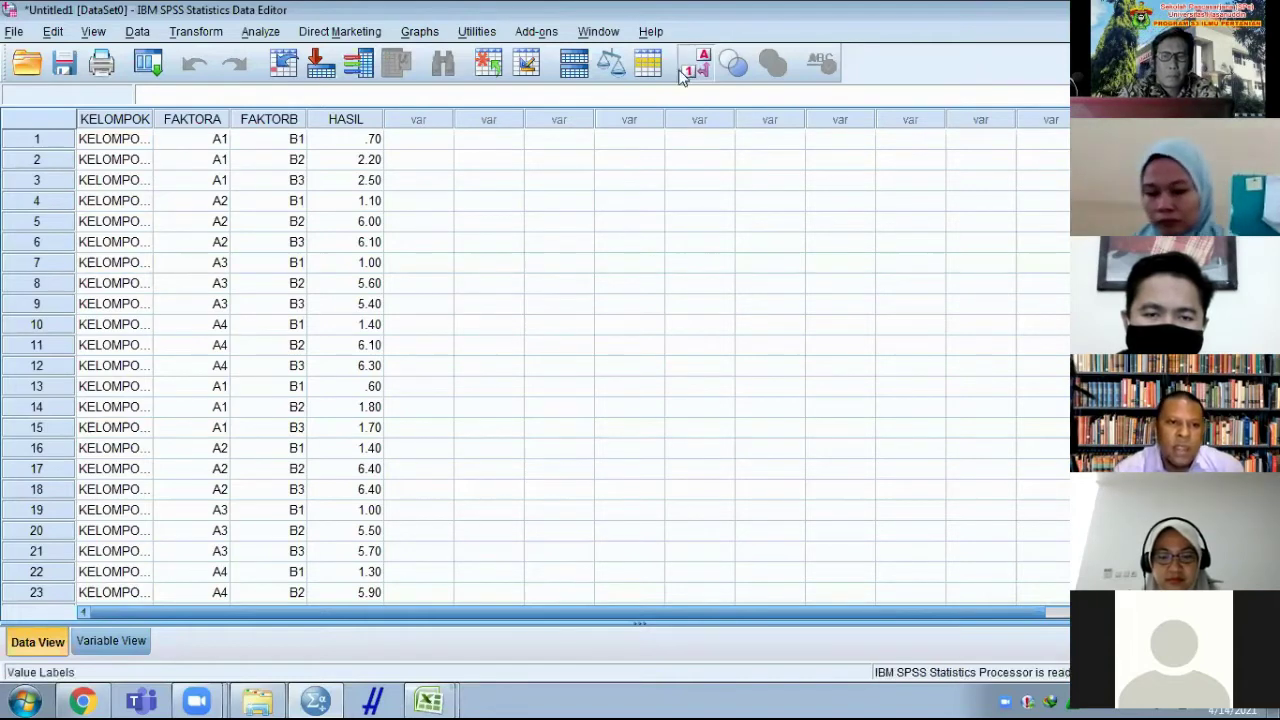
pyautogui.moveTo(155, 117); pyautogui.dragTo(174, 117)
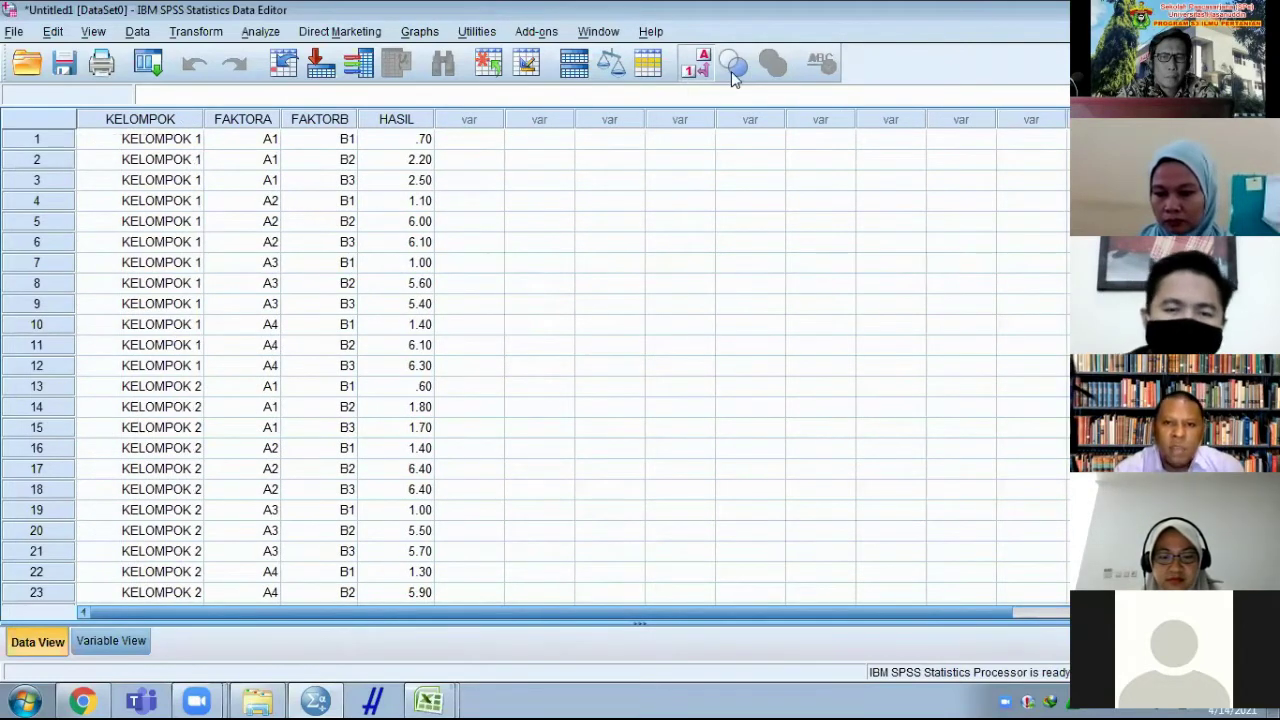
pyautogui.click(701, 65)
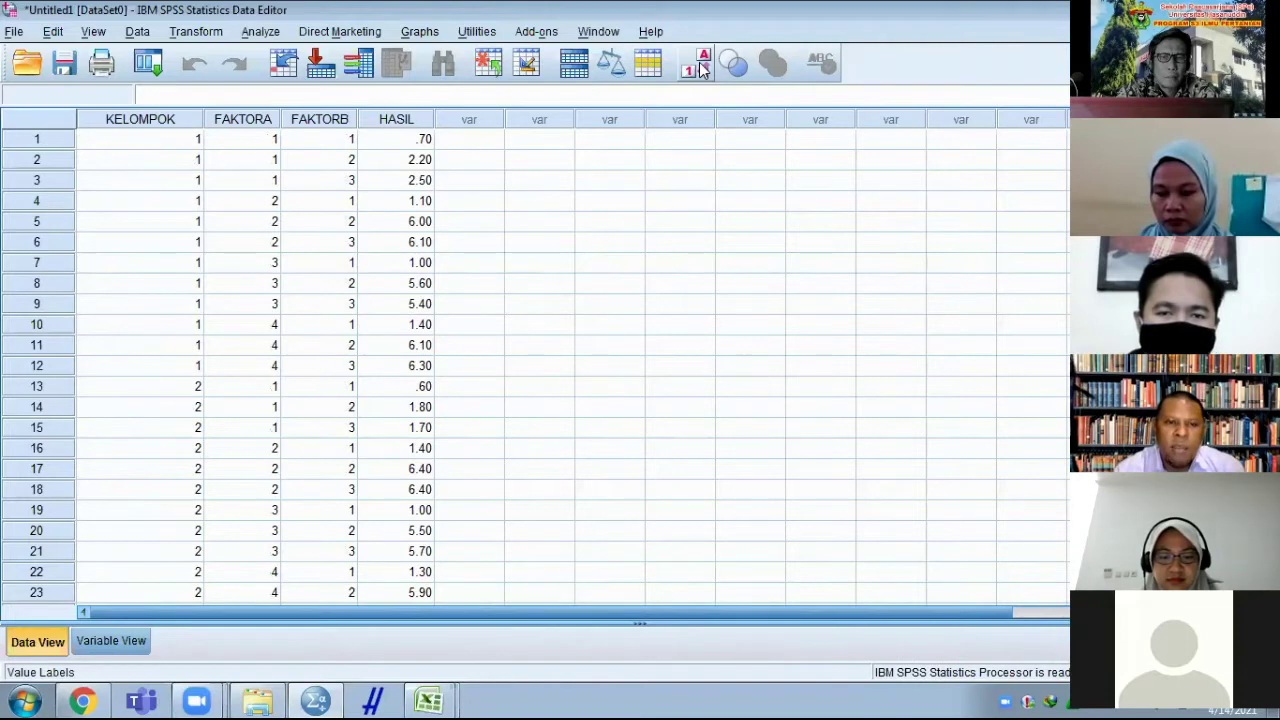
pyautogui.click(703, 67)
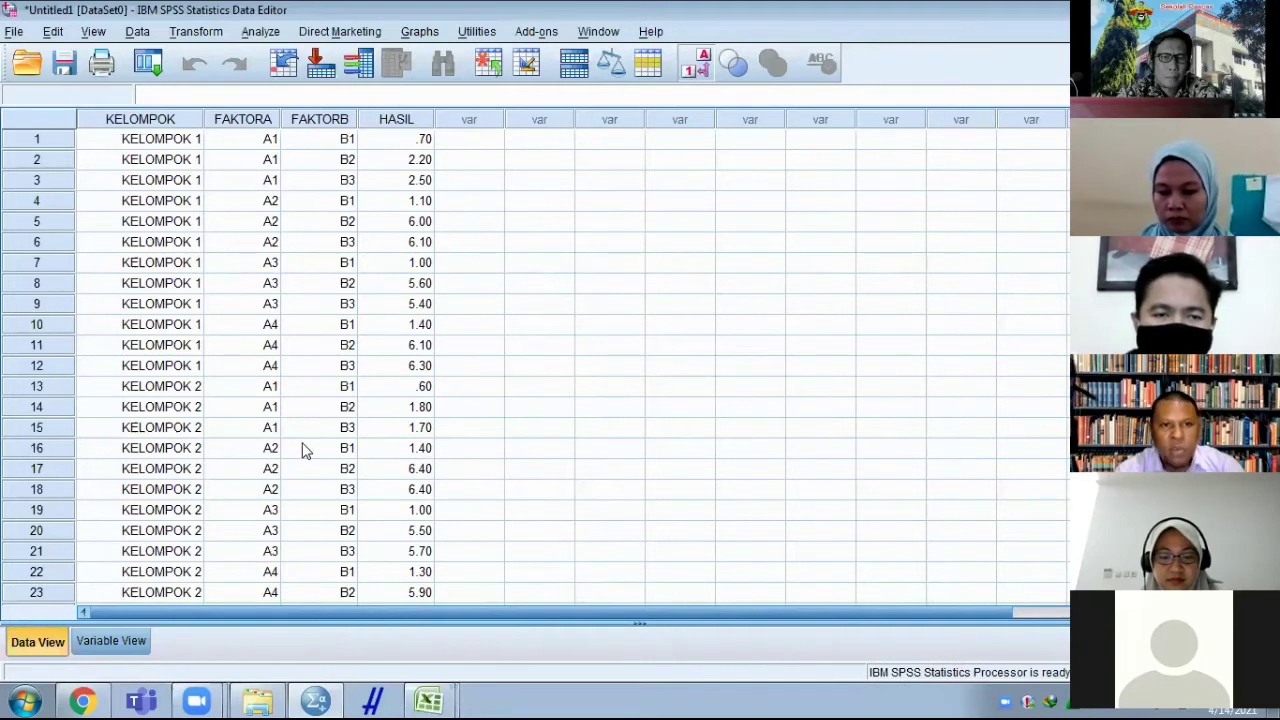
# - Start a General Linear Model Univariate analysis with HASIL as the dependent variable
pyautogui.click(259, 32)
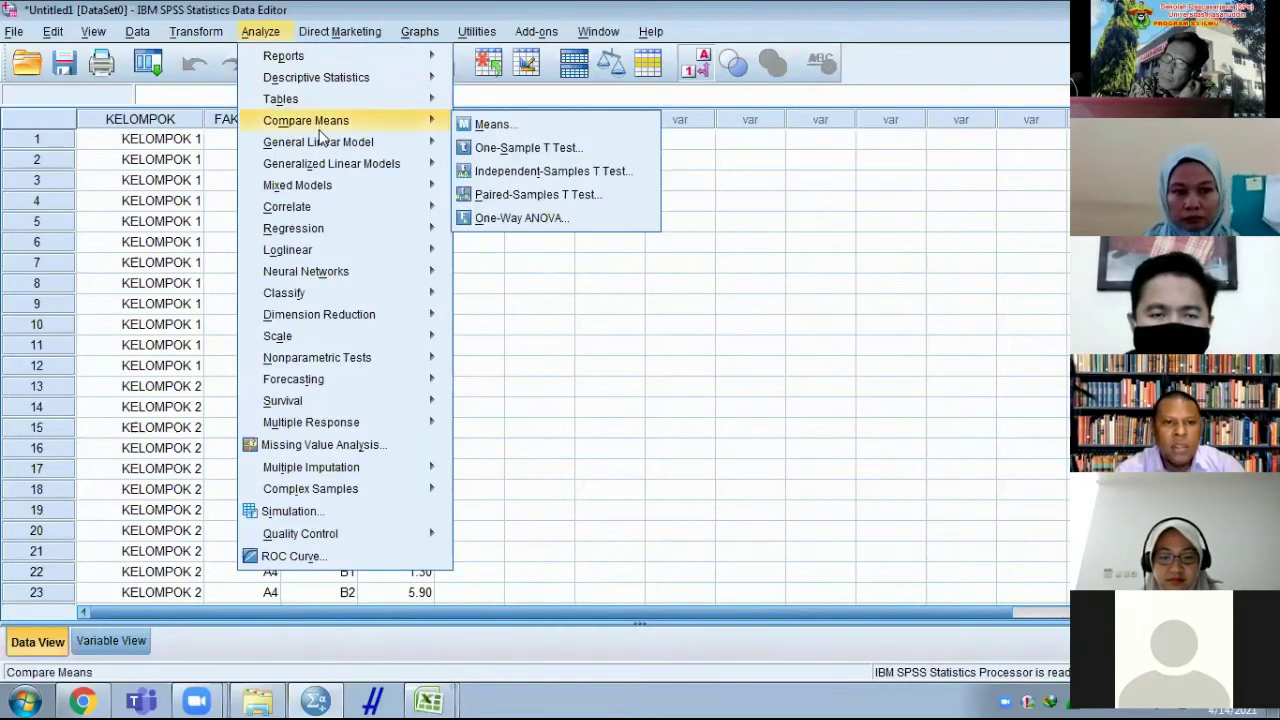
pyautogui.moveTo(325, 146)
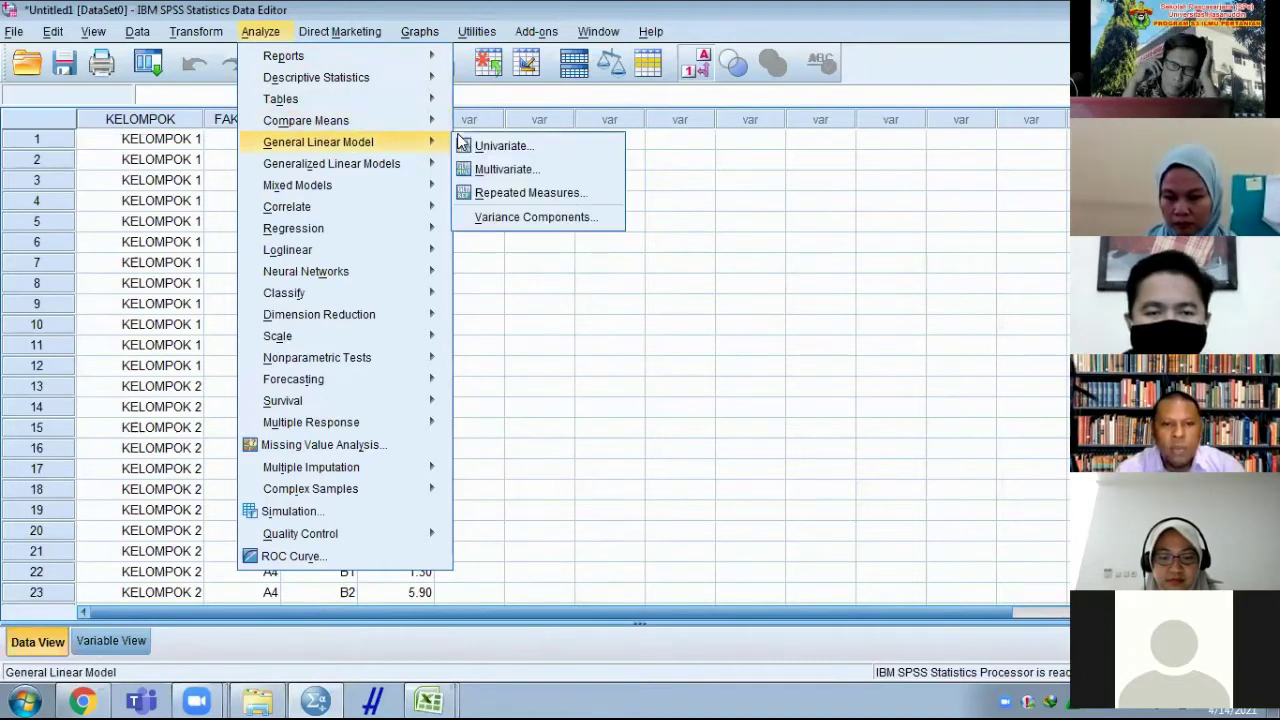
pyautogui.click(500, 146)
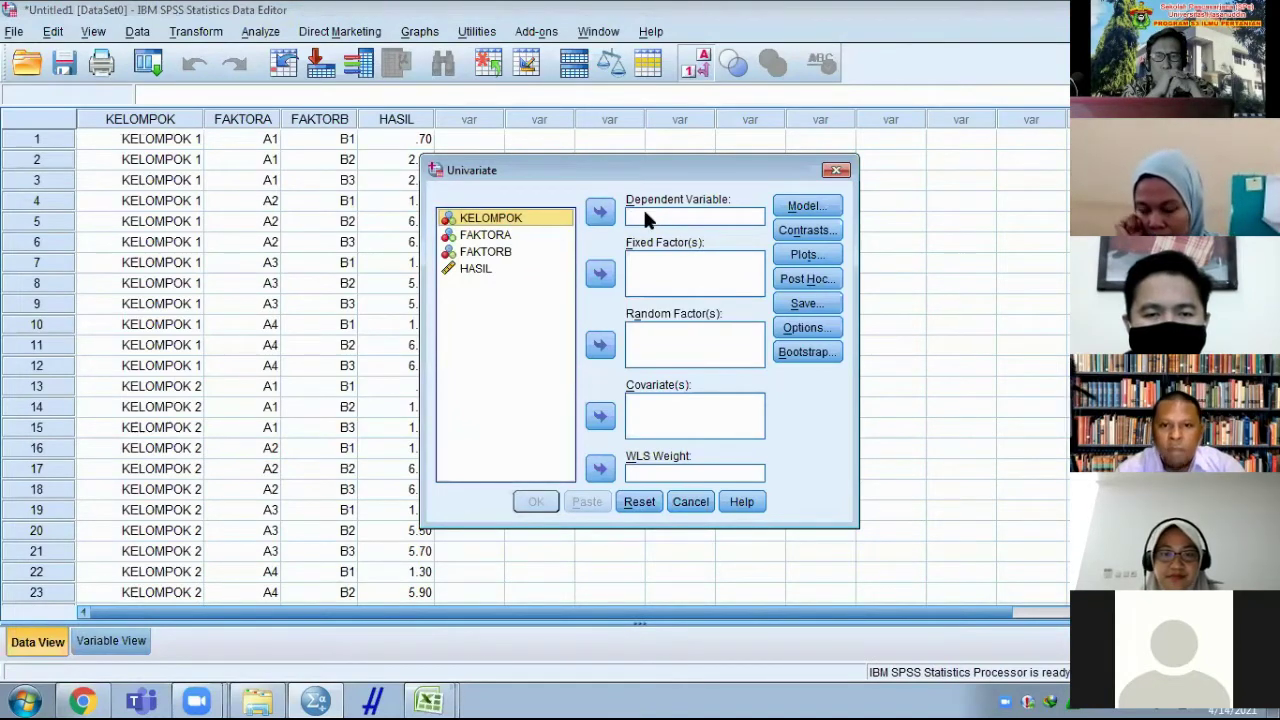
pyautogui.click(478, 272)
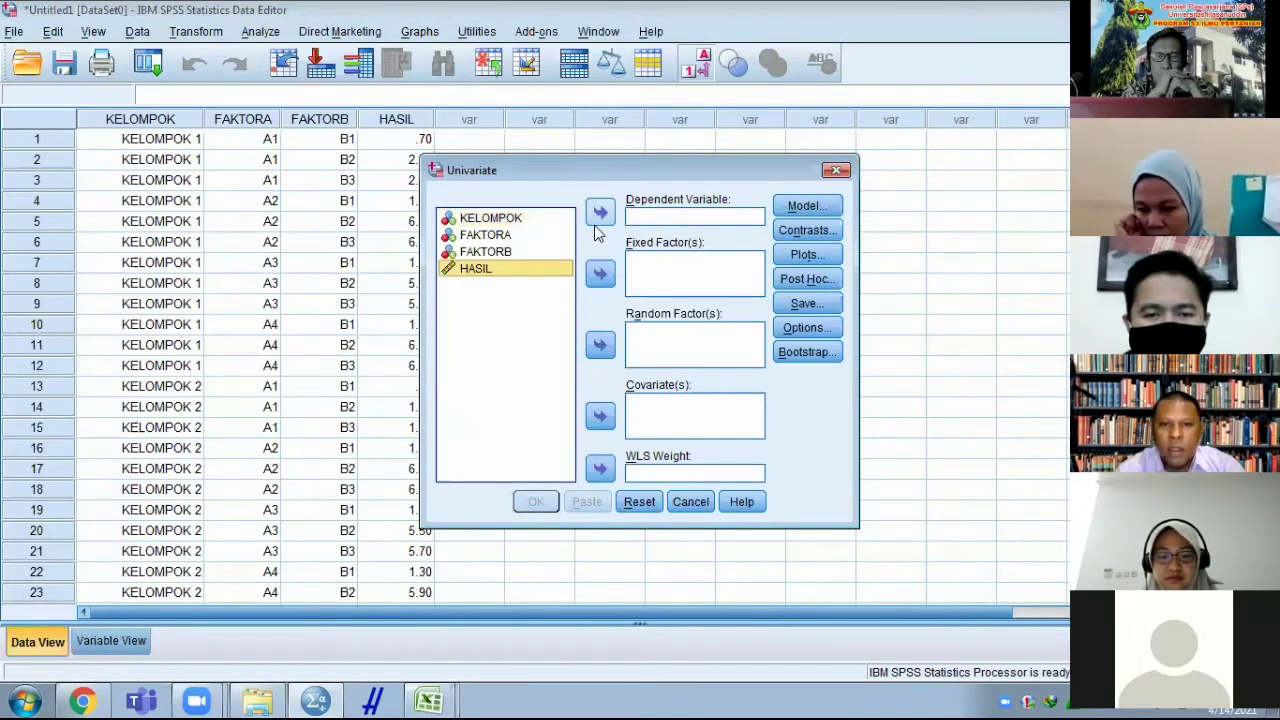
pyautogui.click(600, 213)
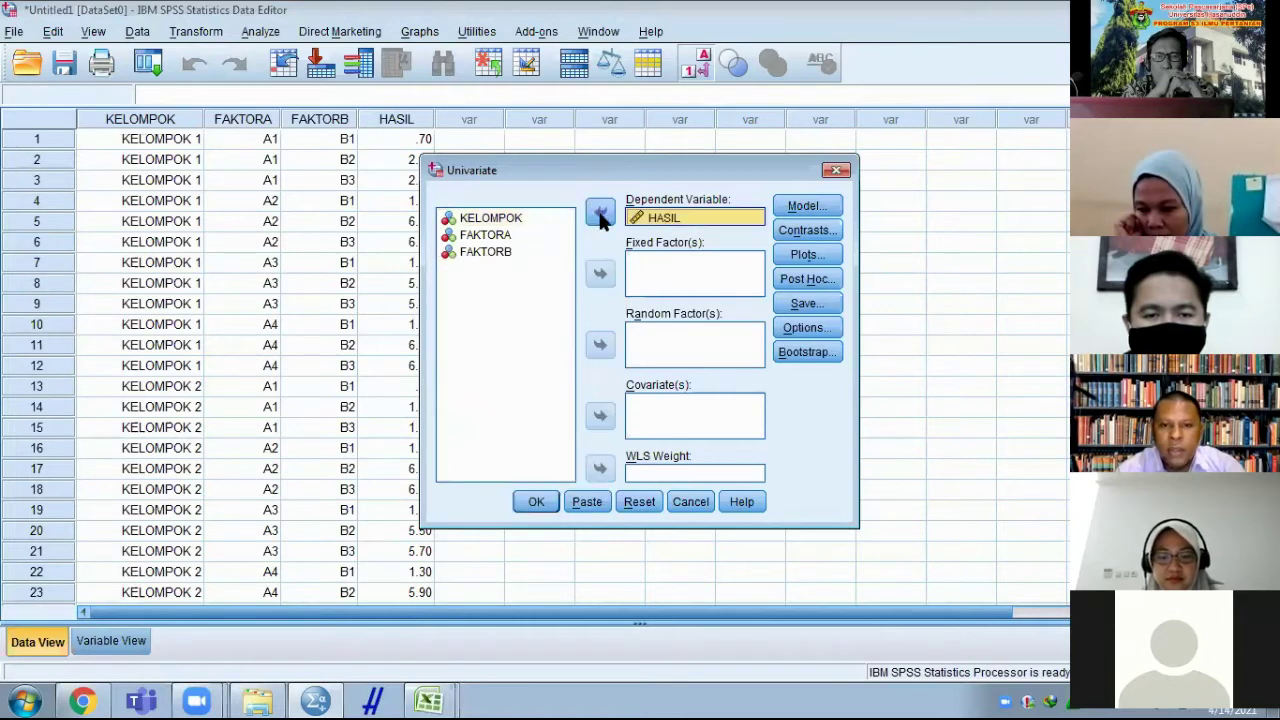
# - Assign KELOMPOK, FAKTORA and FAKTORB as fixed factors of the univariate analysis
pyautogui.click(642, 269)
pyautogui.click(490, 218)
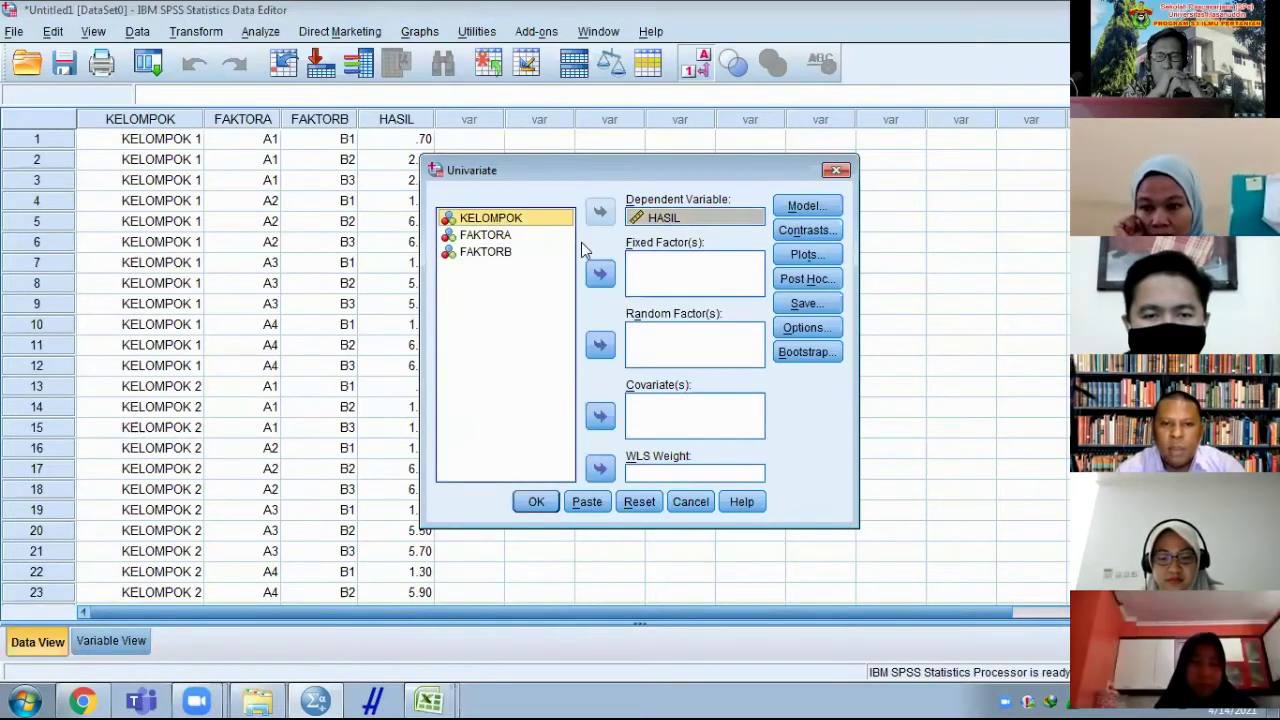
pyautogui.click(600, 273)
pyautogui.click(482, 219)
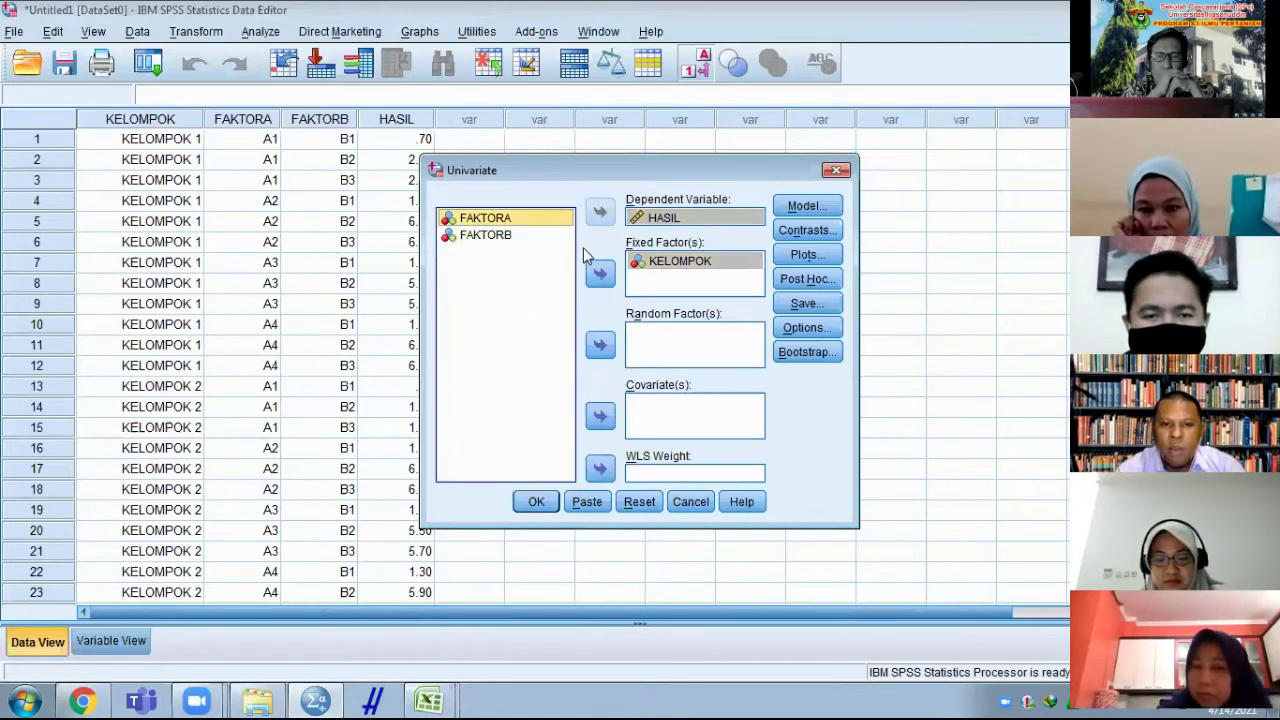
pyautogui.click(600, 273)
pyautogui.click(497, 220)
pyautogui.click(600, 273)
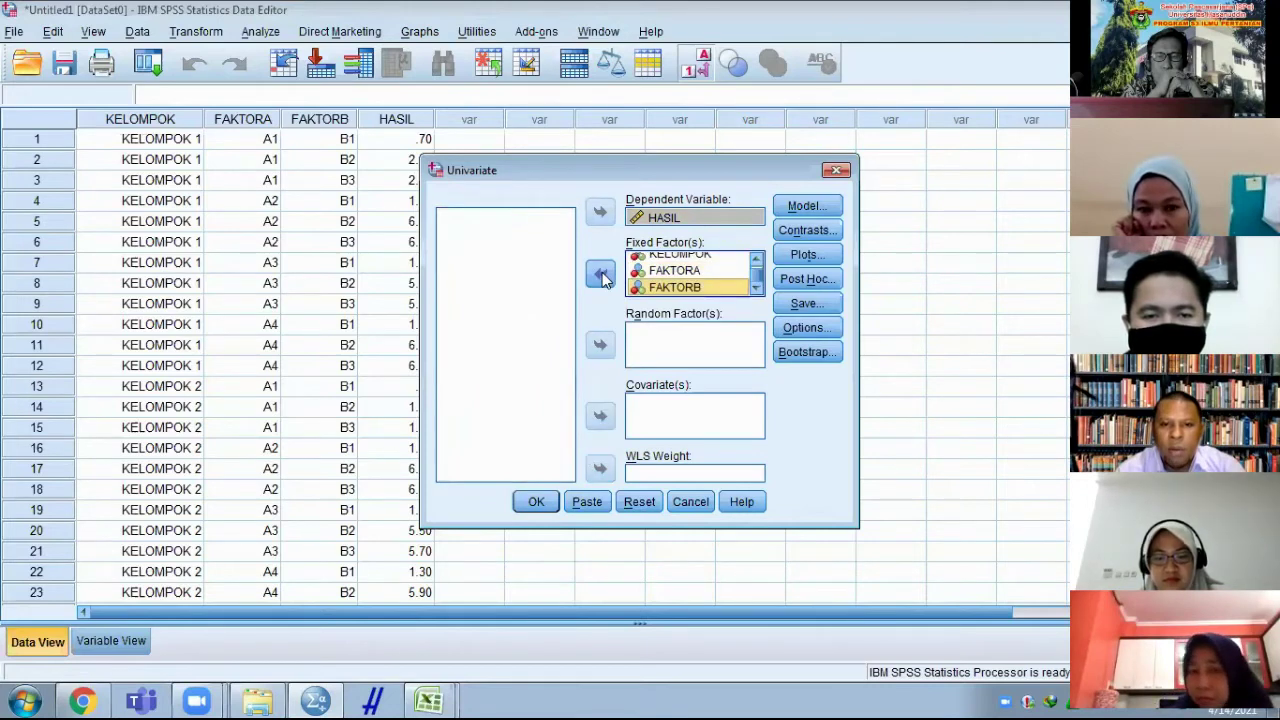
# - Specify a custom model with KELOMPOK, FAKTORA and FAKTORB as individual terms
pyautogui.click(806, 206)
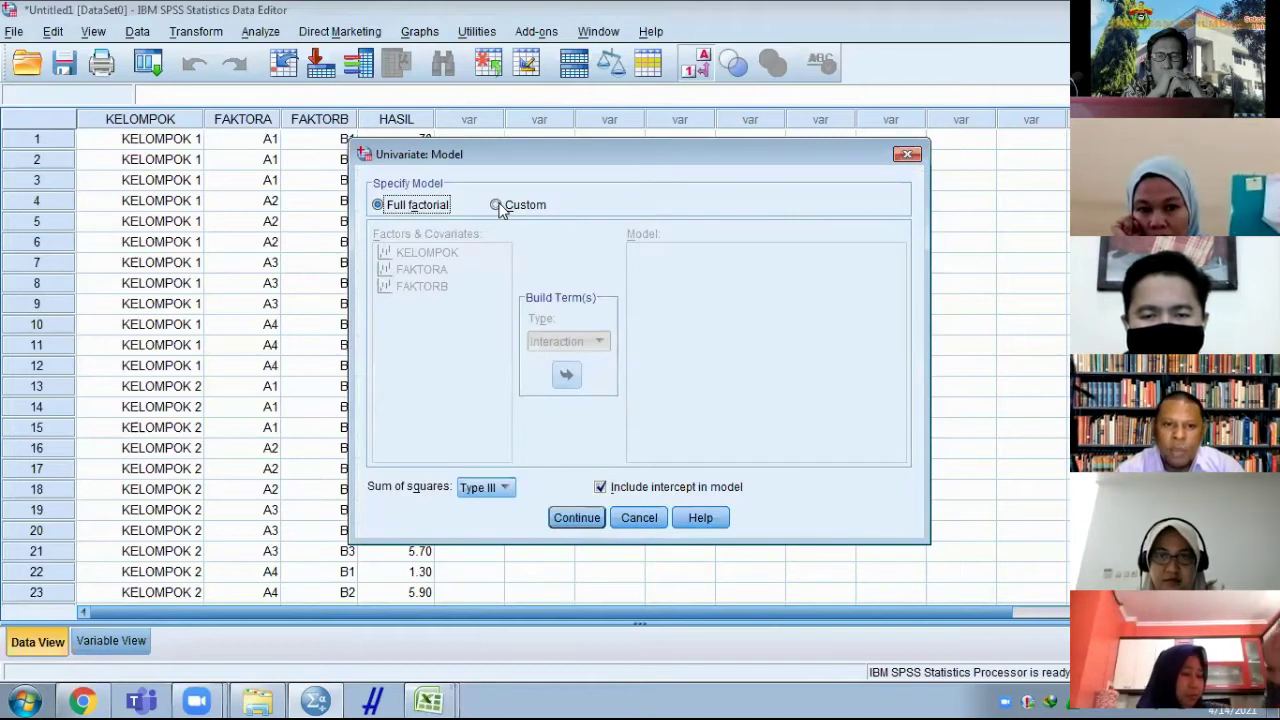
pyautogui.click(540, 206)
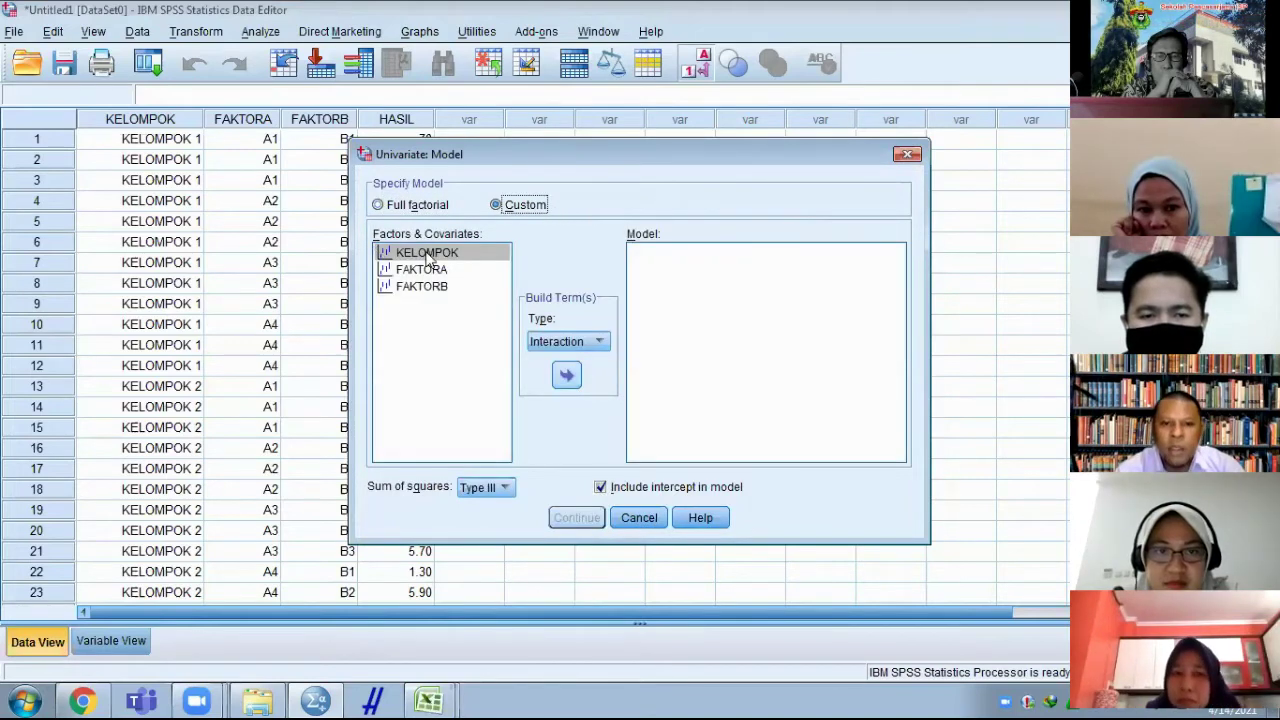
pyautogui.click(566, 373)
pyautogui.click(420, 269)
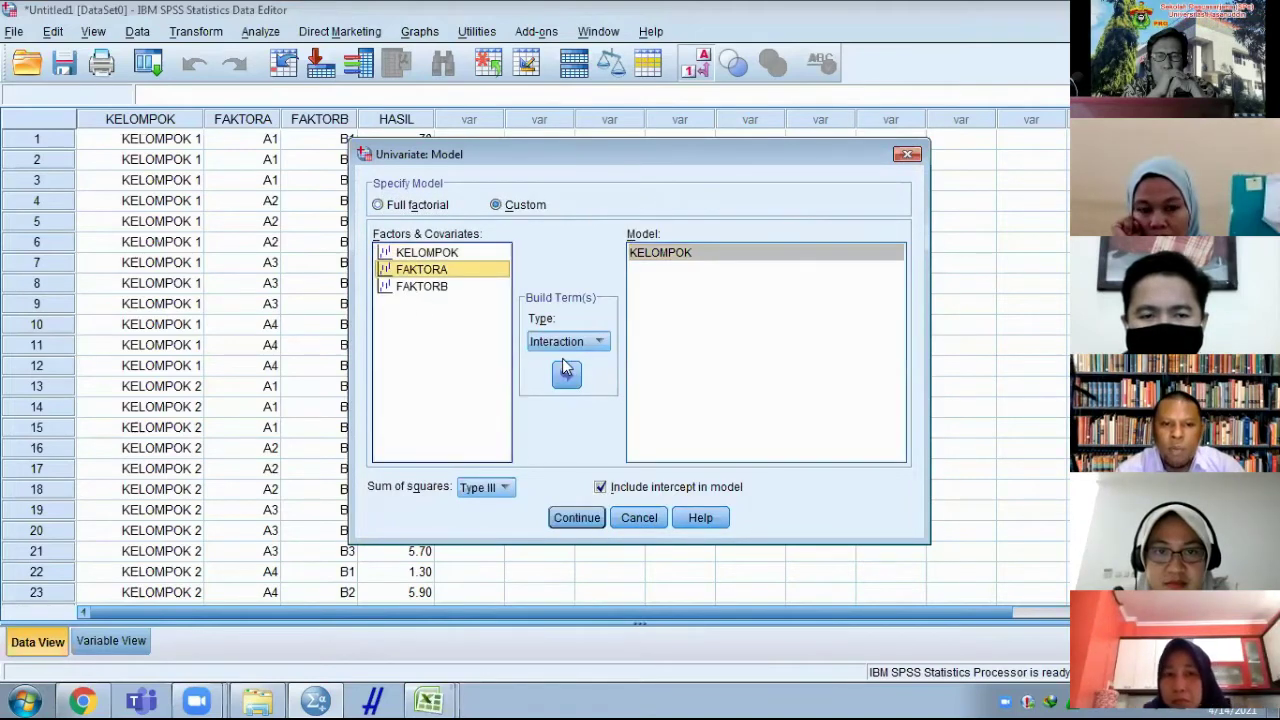
pyautogui.click(566, 373)
pyautogui.click(421, 286)
pyautogui.click(566, 375)
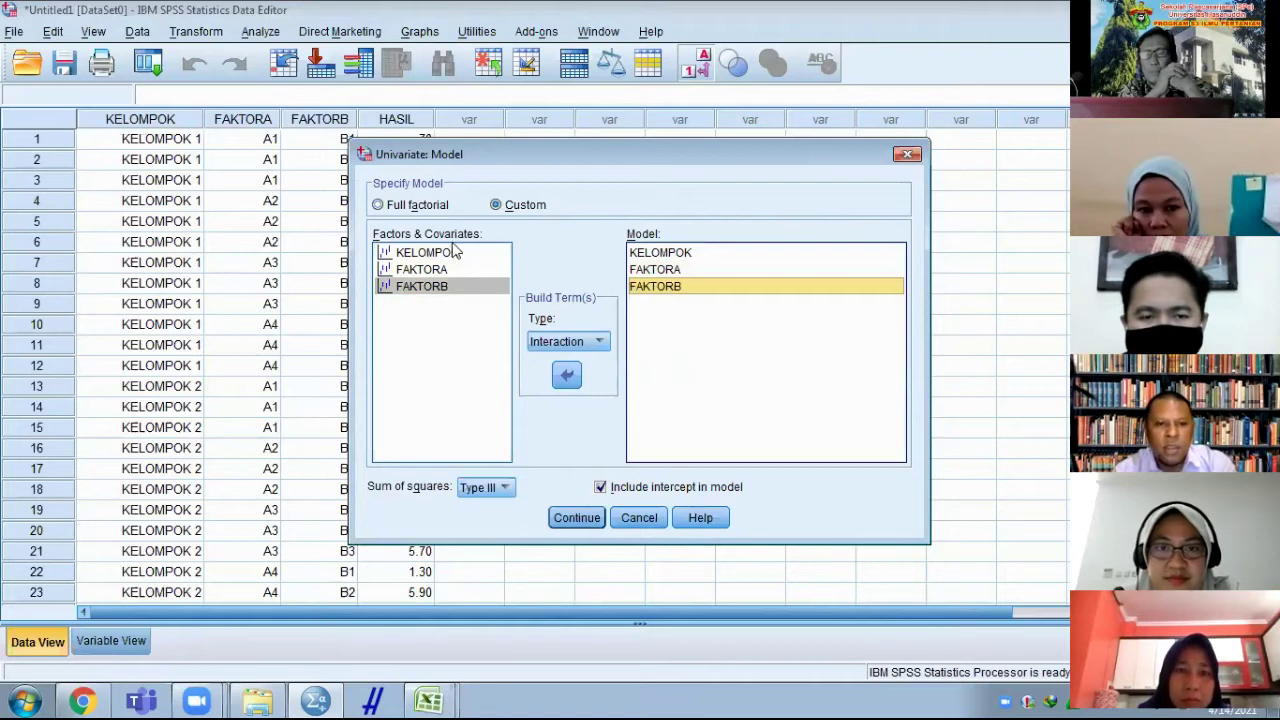
# - Add the FAKTORA*FAKTORB interaction term to the model and accept the model settings
pyautogui.click(417, 286)
pyautogui.click(411, 274)
pyautogui.keyDown('ctrl'); pyautogui.click(414, 286); pyautogui.keyUp('ctrl')
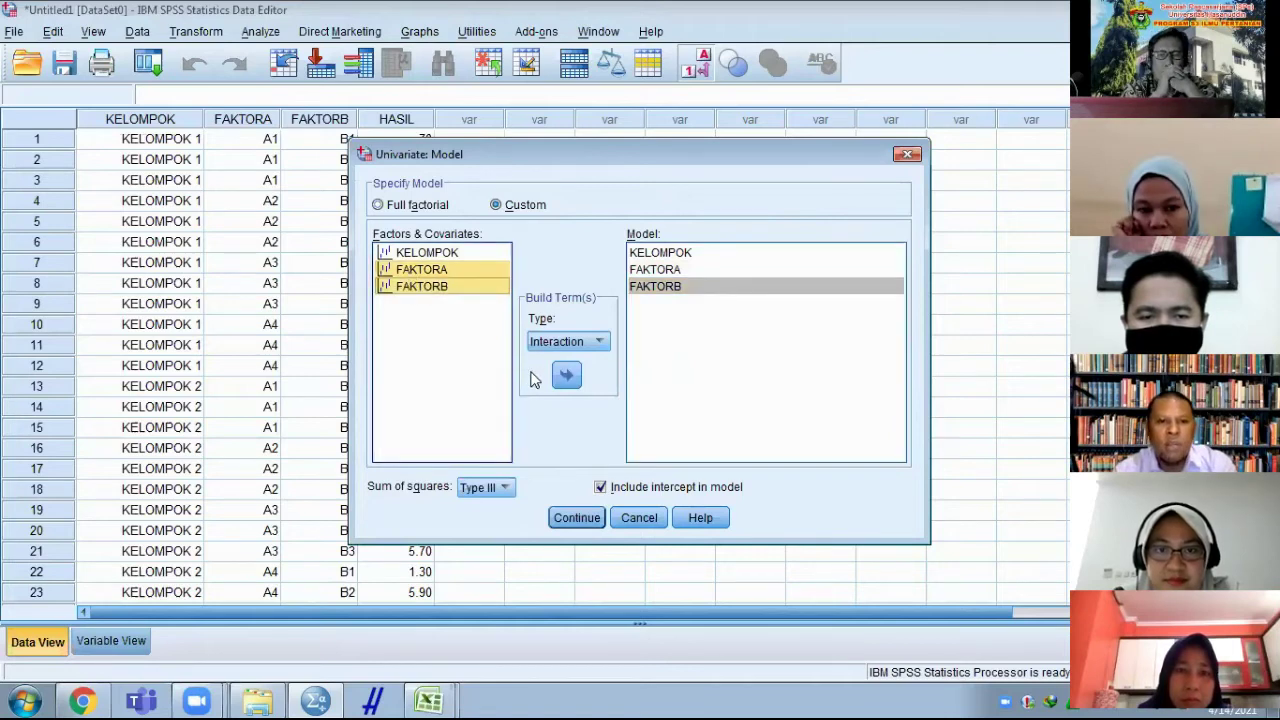
pyautogui.click(566, 375)
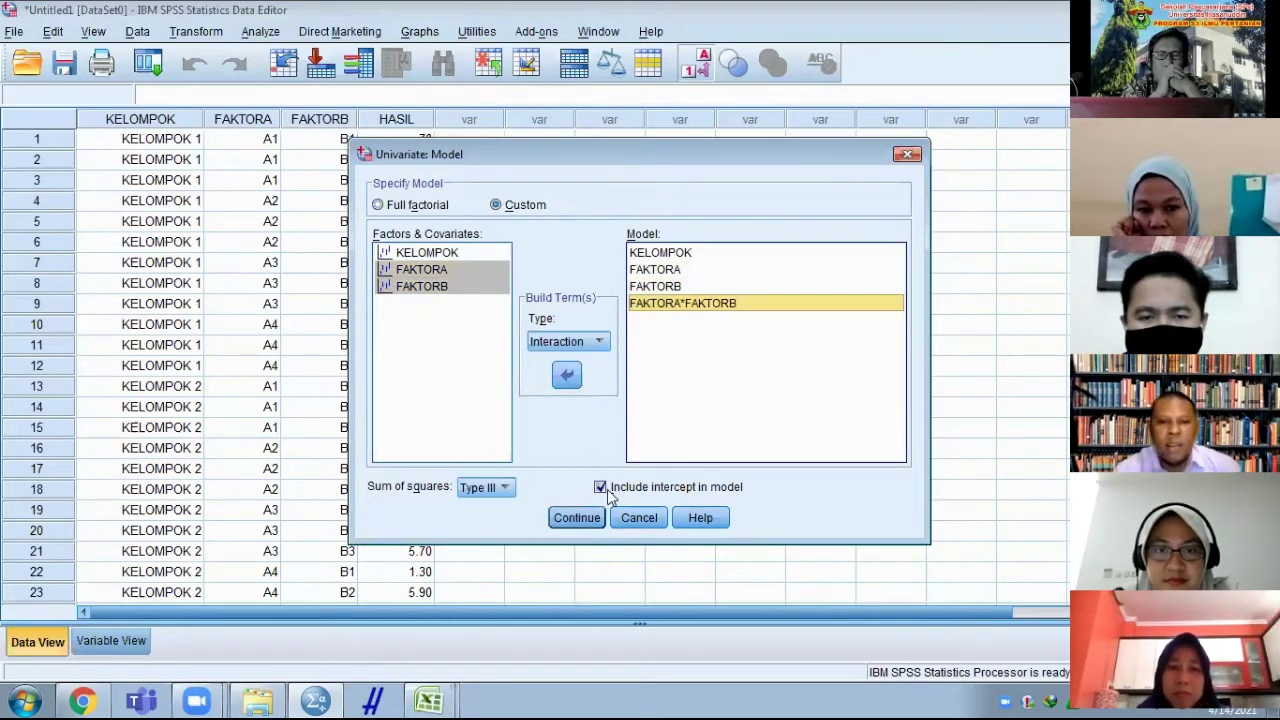
pyautogui.click(577, 517)
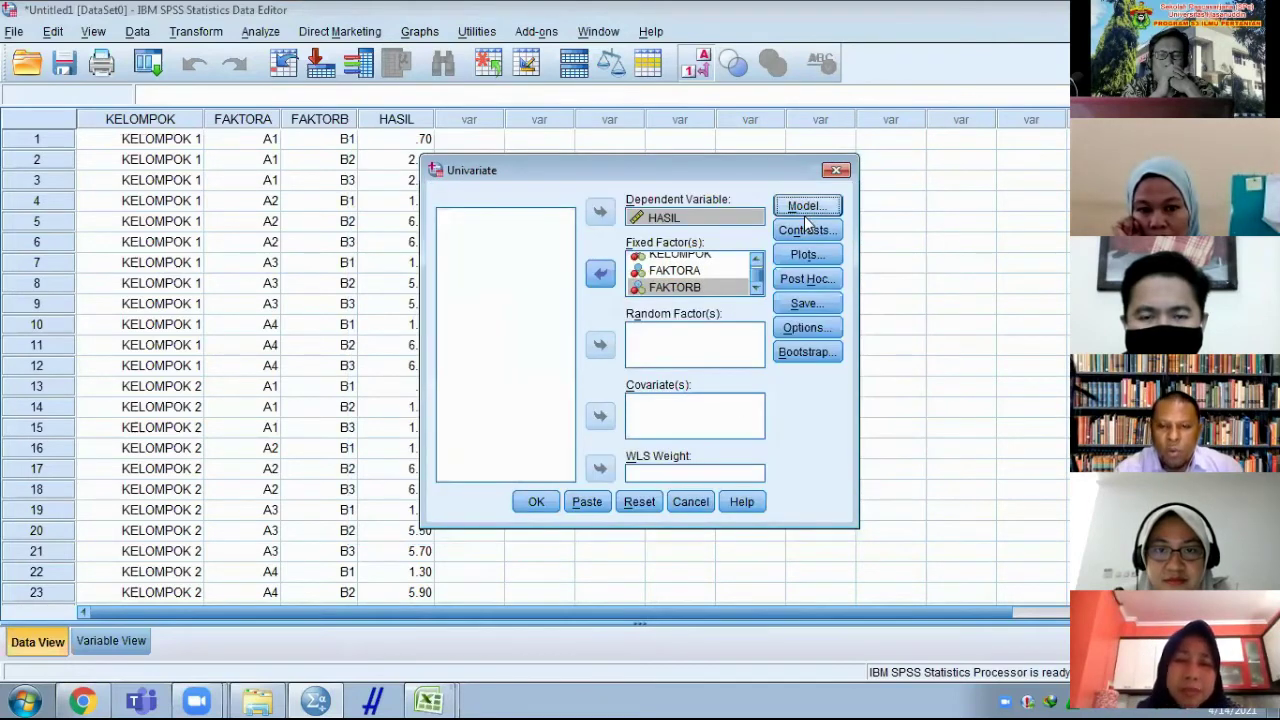
# - Open the post hoc multiple comparisons settings and add KELOMPOK to the factors for testing
pyautogui.click(800, 277)
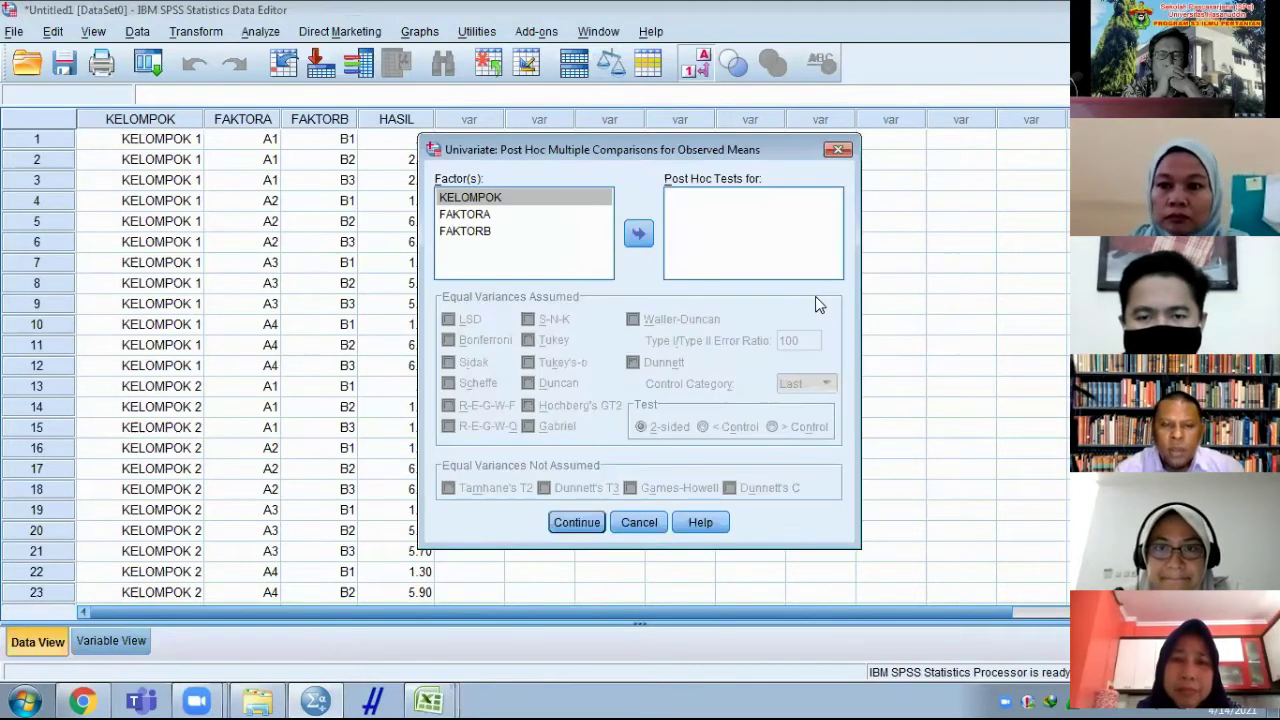
pyautogui.click(472, 215)
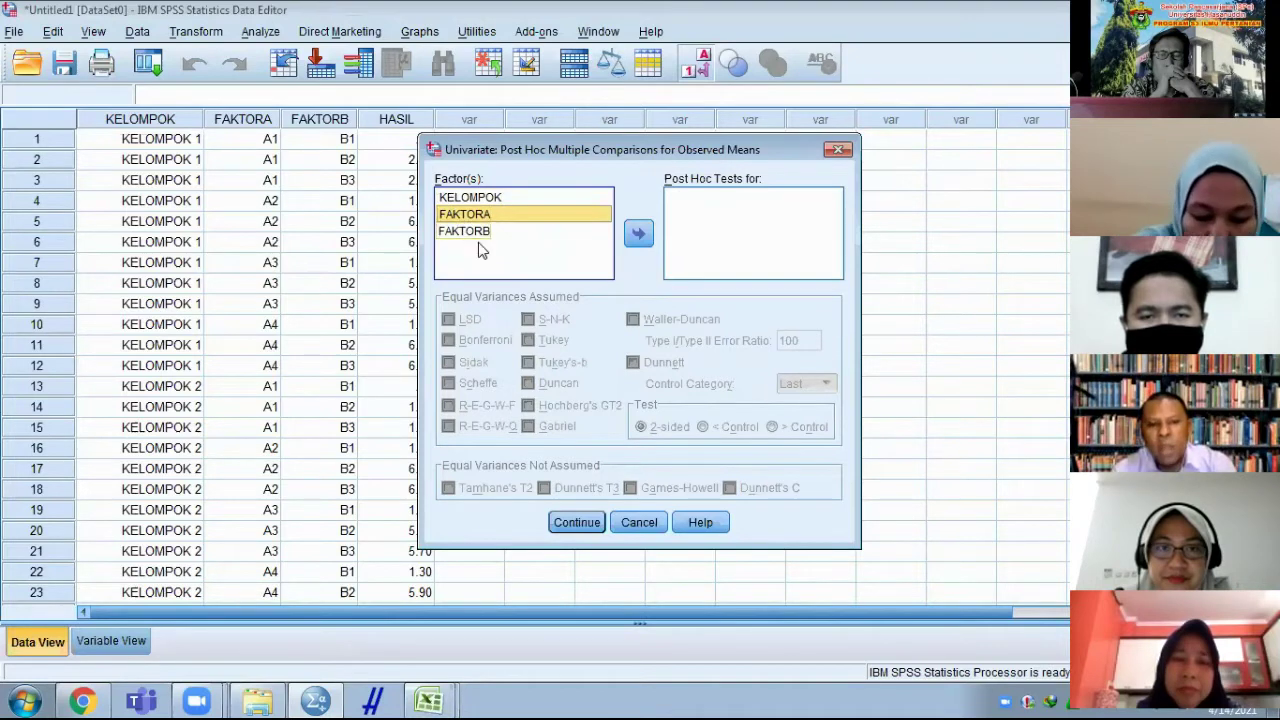
pyautogui.click(467, 197)
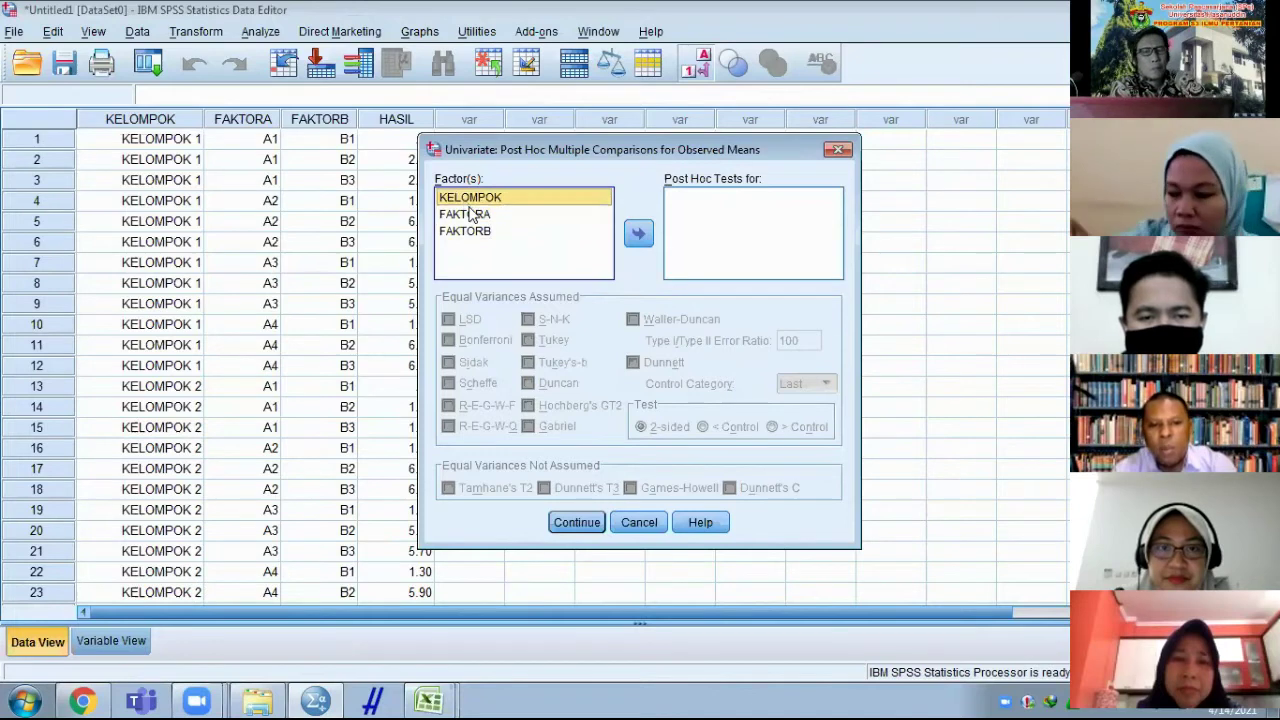
pyautogui.click(638, 233)
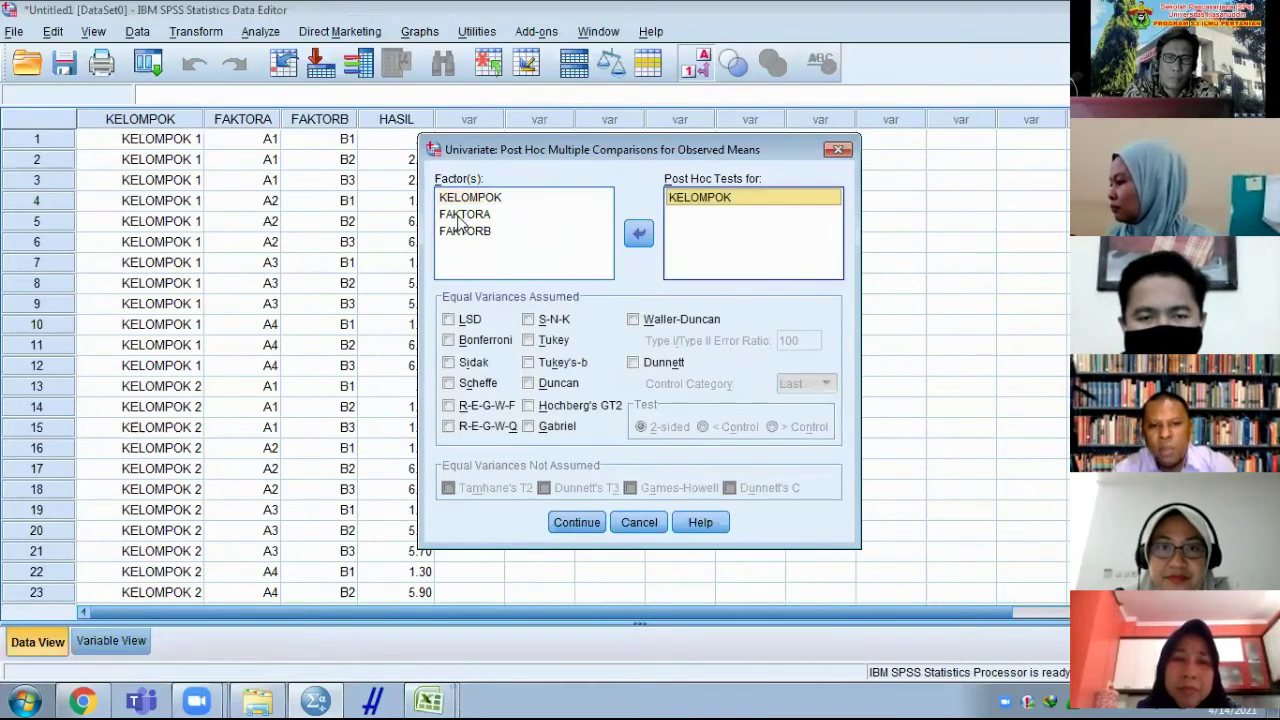
# - Add FAKTORA and FAKTORB to the factors for post hoc testing
pyautogui.click(515, 214)
pyautogui.click(638, 233)
pyautogui.click(465, 231)
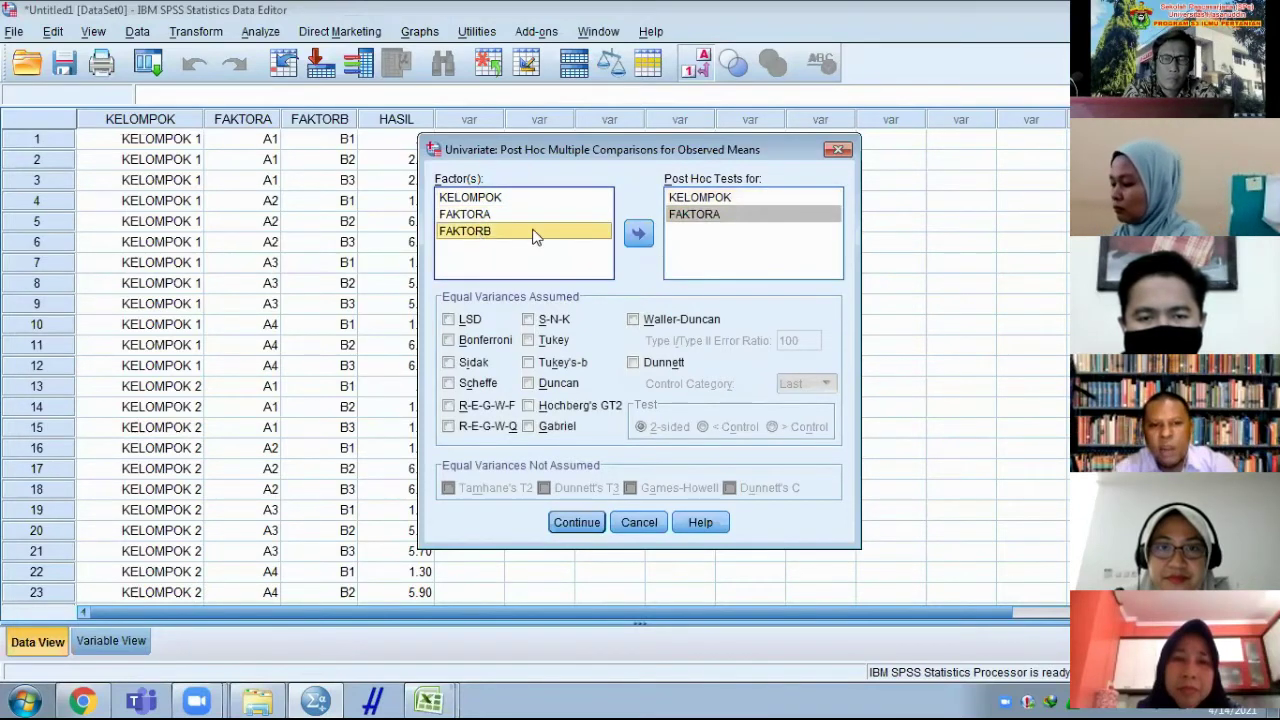
pyautogui.click(638, 233)
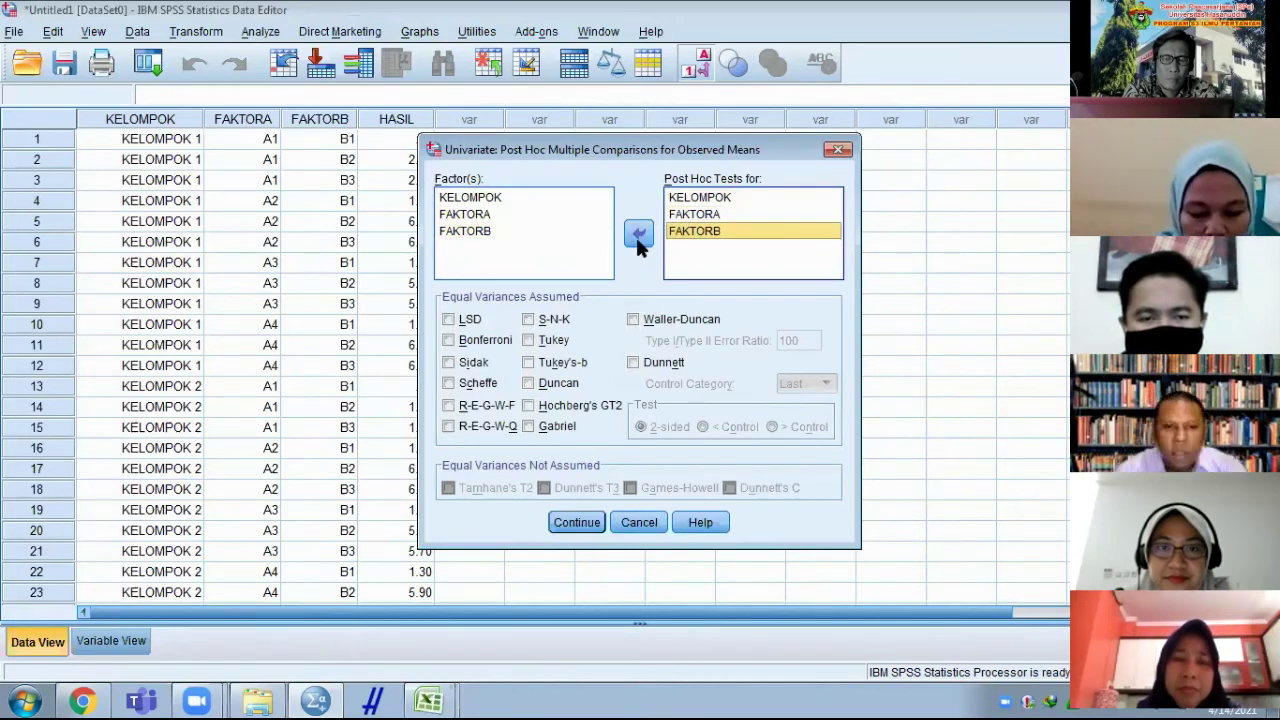
# - Choose the LSD and Tukey post hoc tests, accept the settings and run the univariate analysis
pyautogui.click(466, 322)
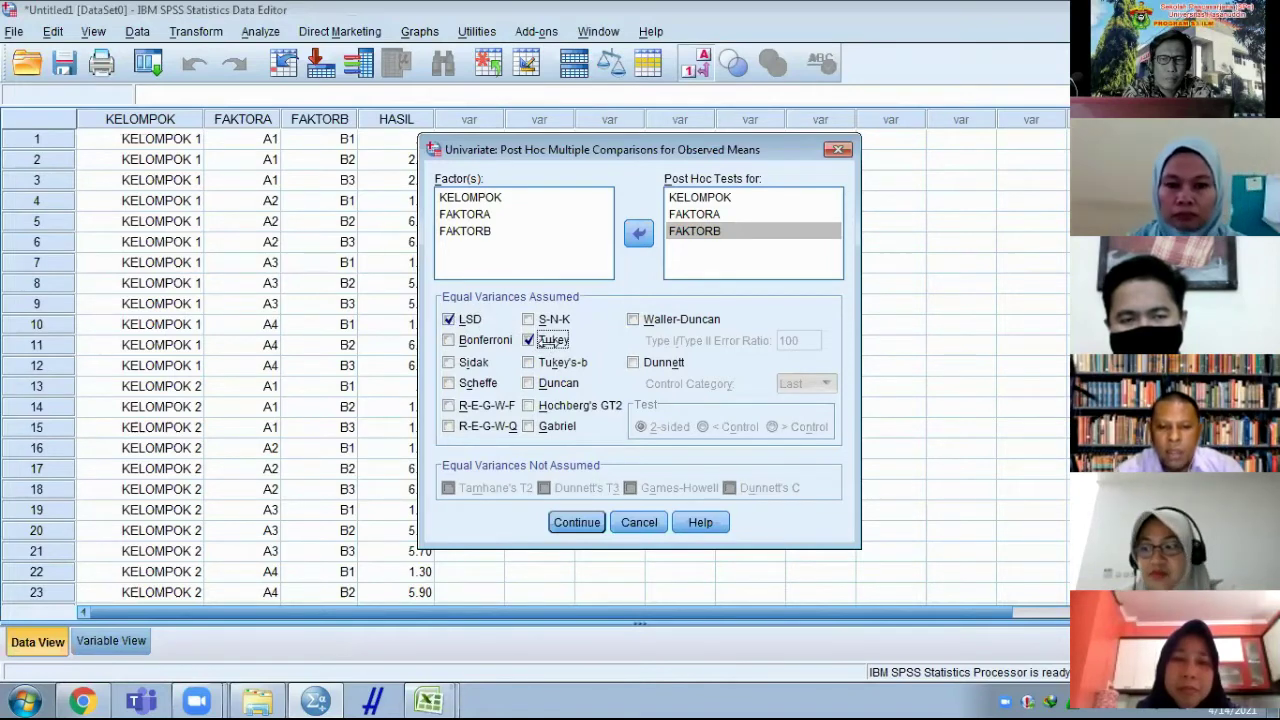
pyautogui.click(572, 523)
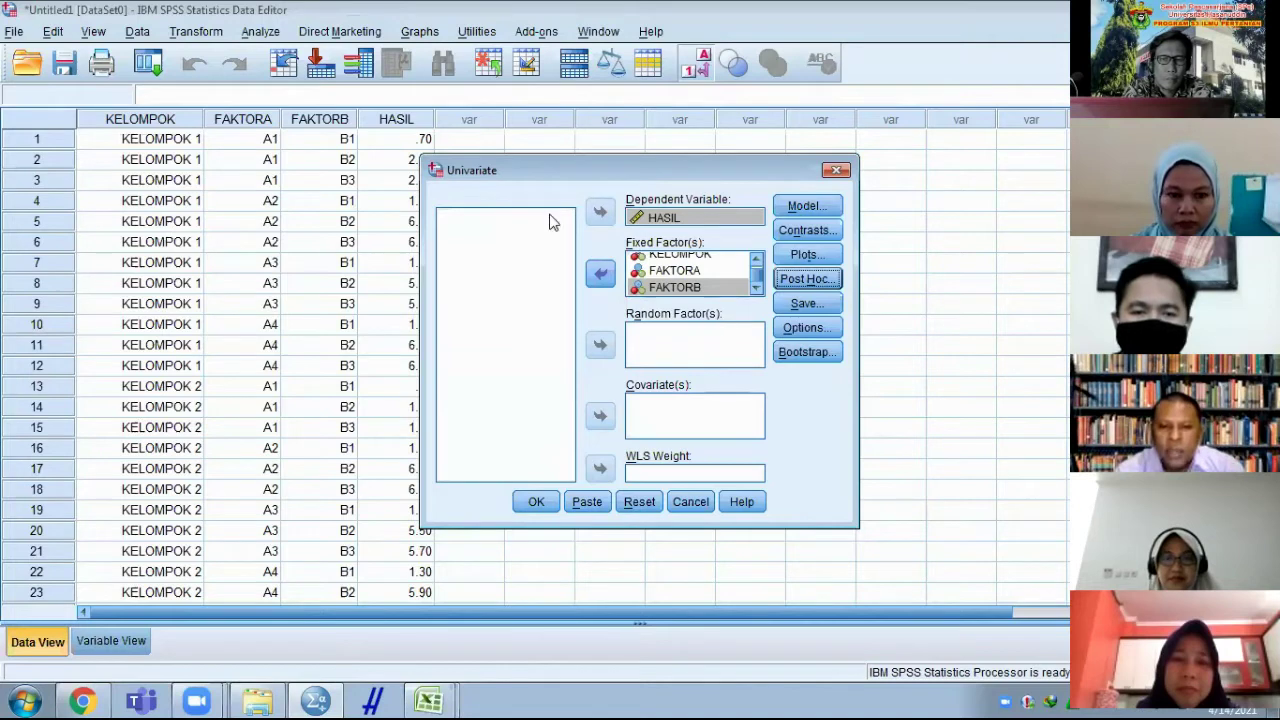
pyautogui.click(536, 503)
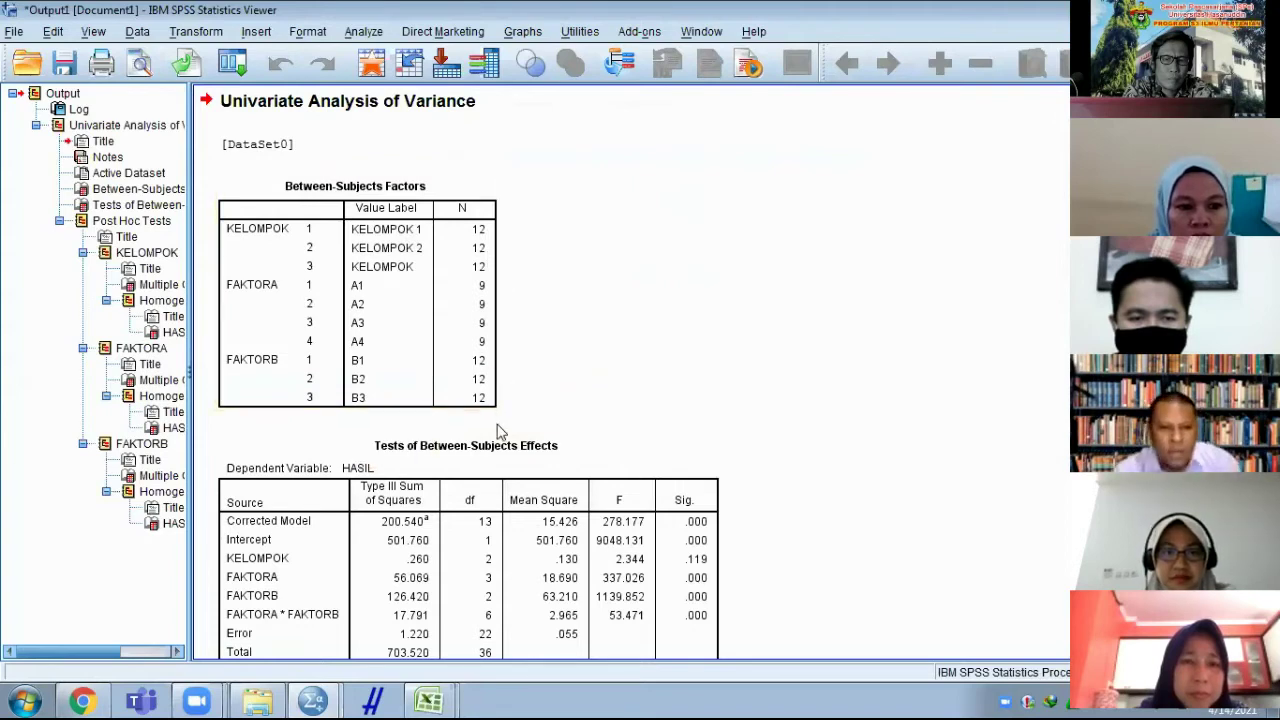
# - Examine the Tests of Between-Subjects Effects table for the significance of KELOMPOK, FAKTORA, FAKTORB and their interaction
pyautogui.scroll(-5, 521, 447)
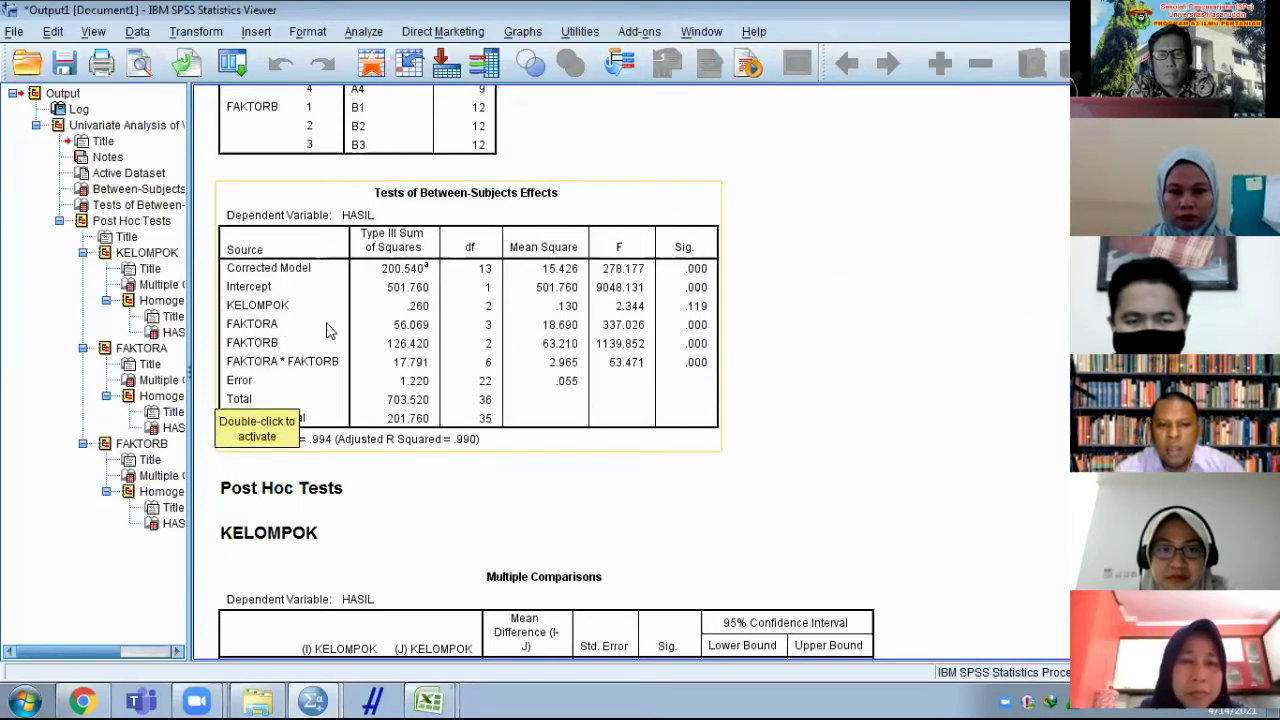
pyautogui.click(238, 322)
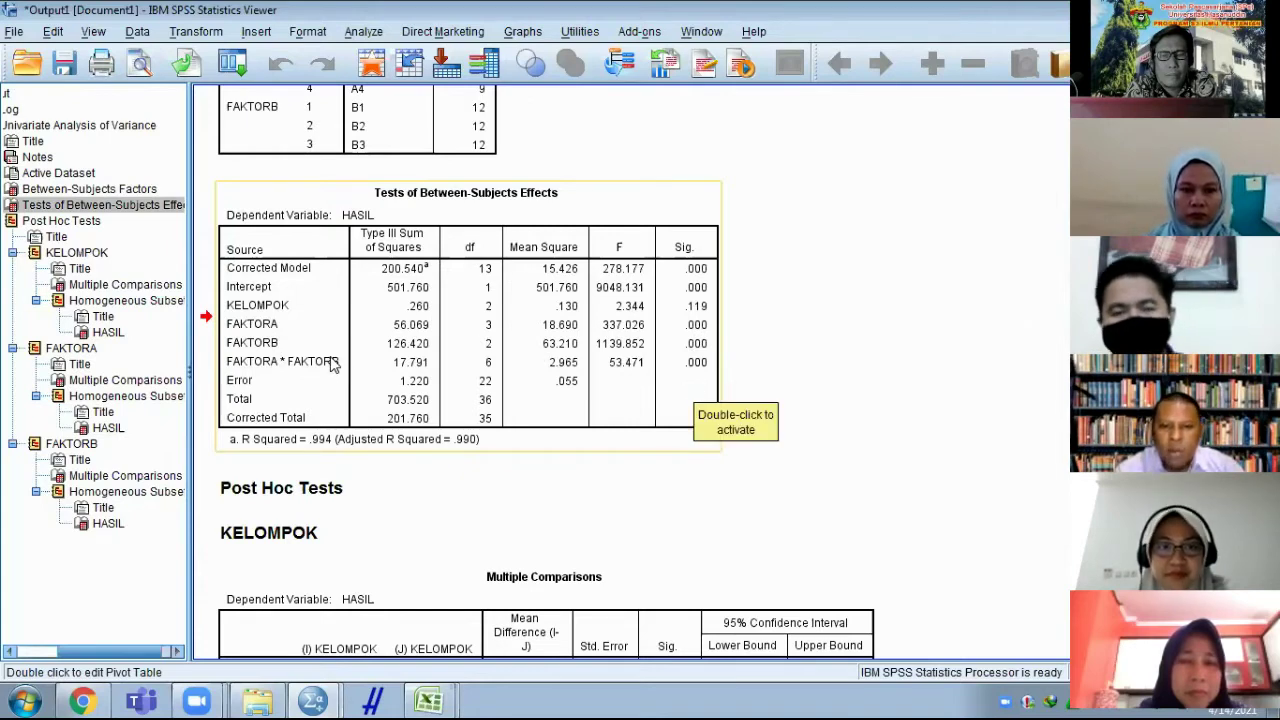
pyautogui.click(687, 372)
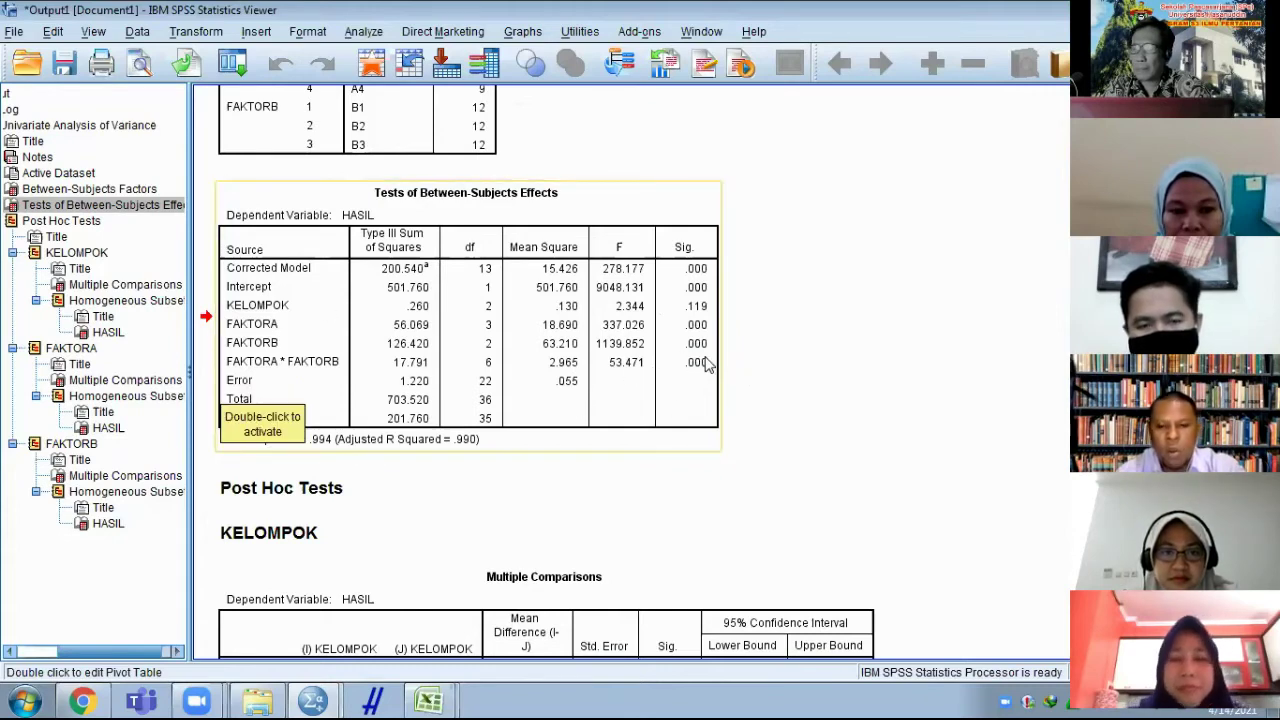
pyautogui.scroll(-3, 695, 358)
pyautogui.scroll(-1, 697, 353)
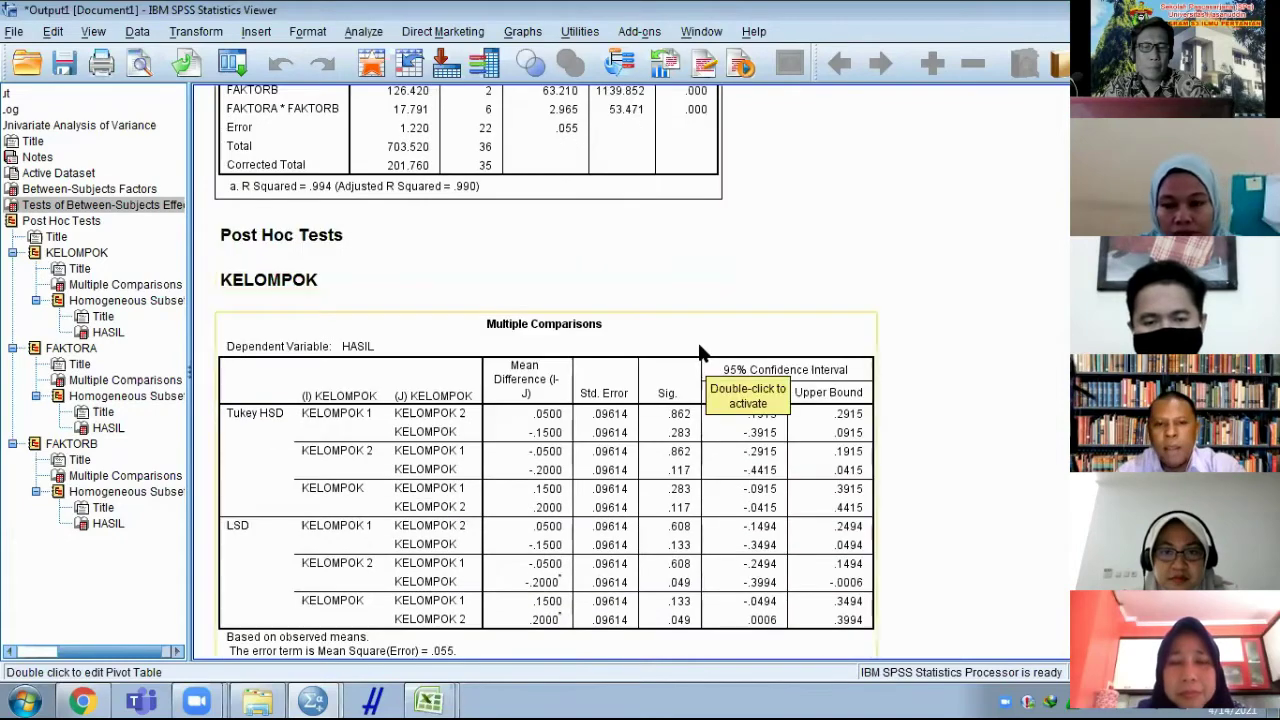
pyautogui.scroll(2, 697, 340)
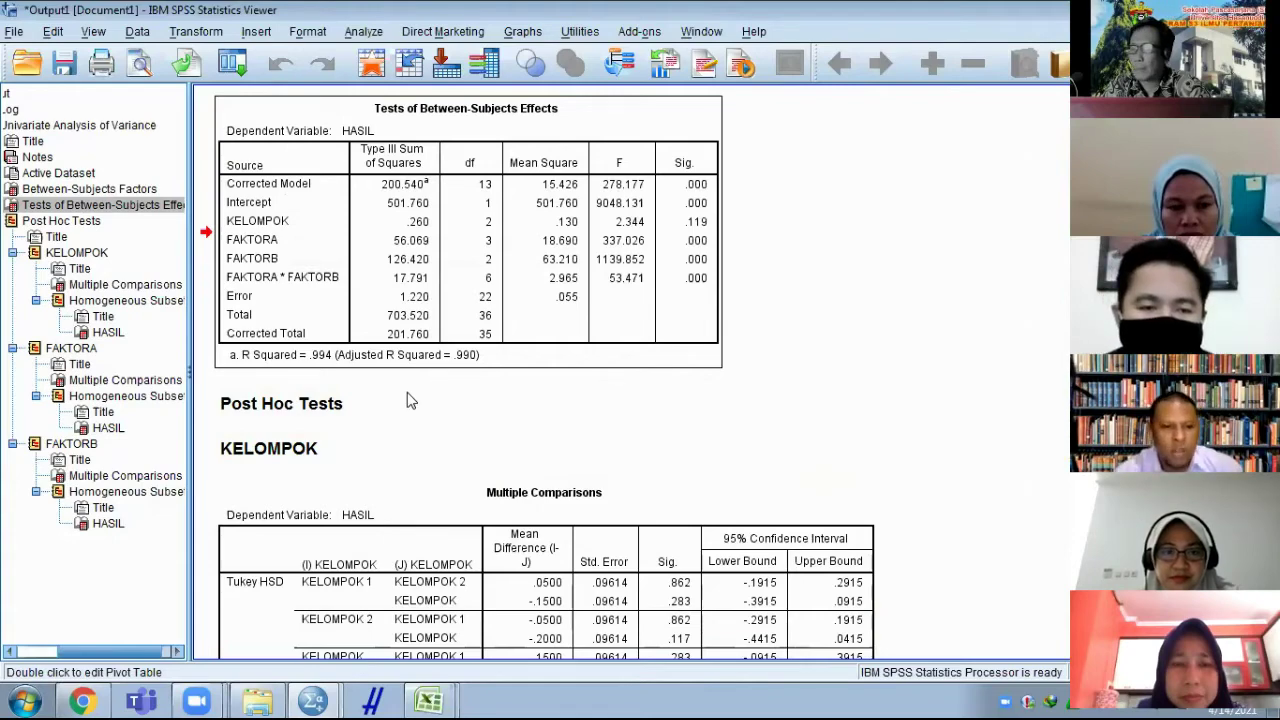
# - Examine the multiple comparisons and homogeneous subsets of the KELOMPOK and FAKTORA post hoc tests
pyautogui.scroll(-8, 410, 400)
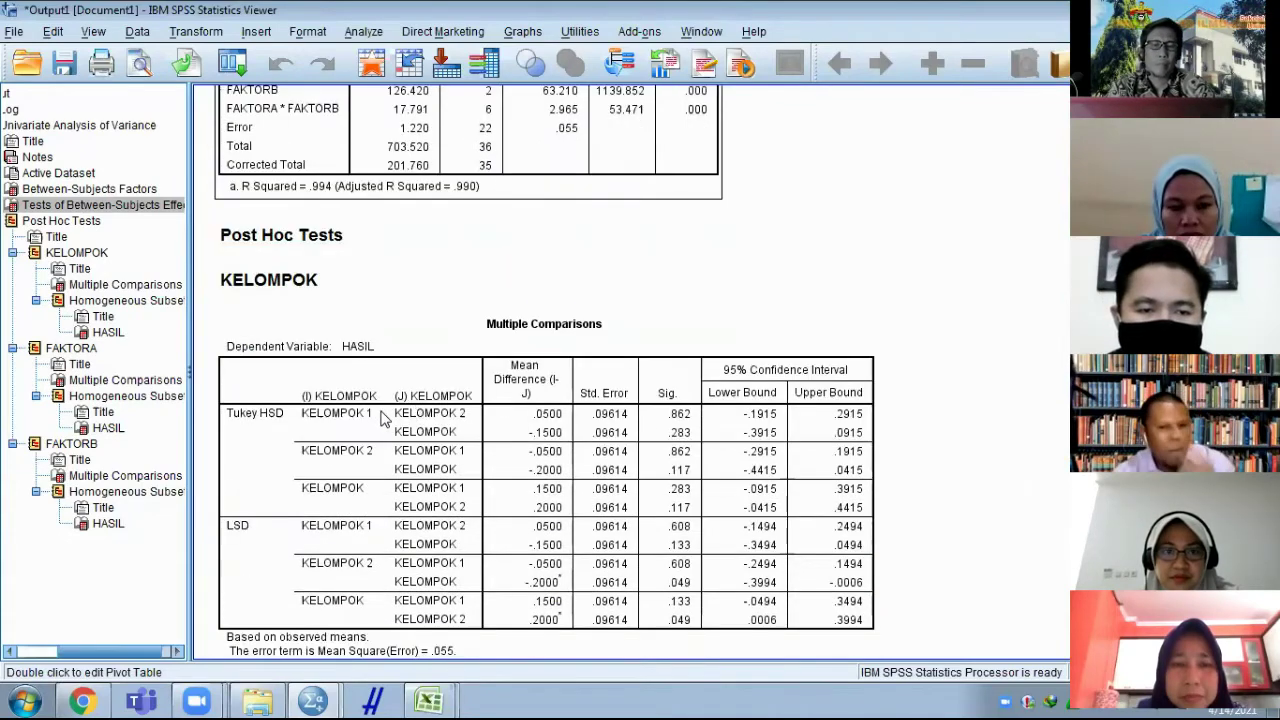
pyautogui.scroll(-6, 417, 428)
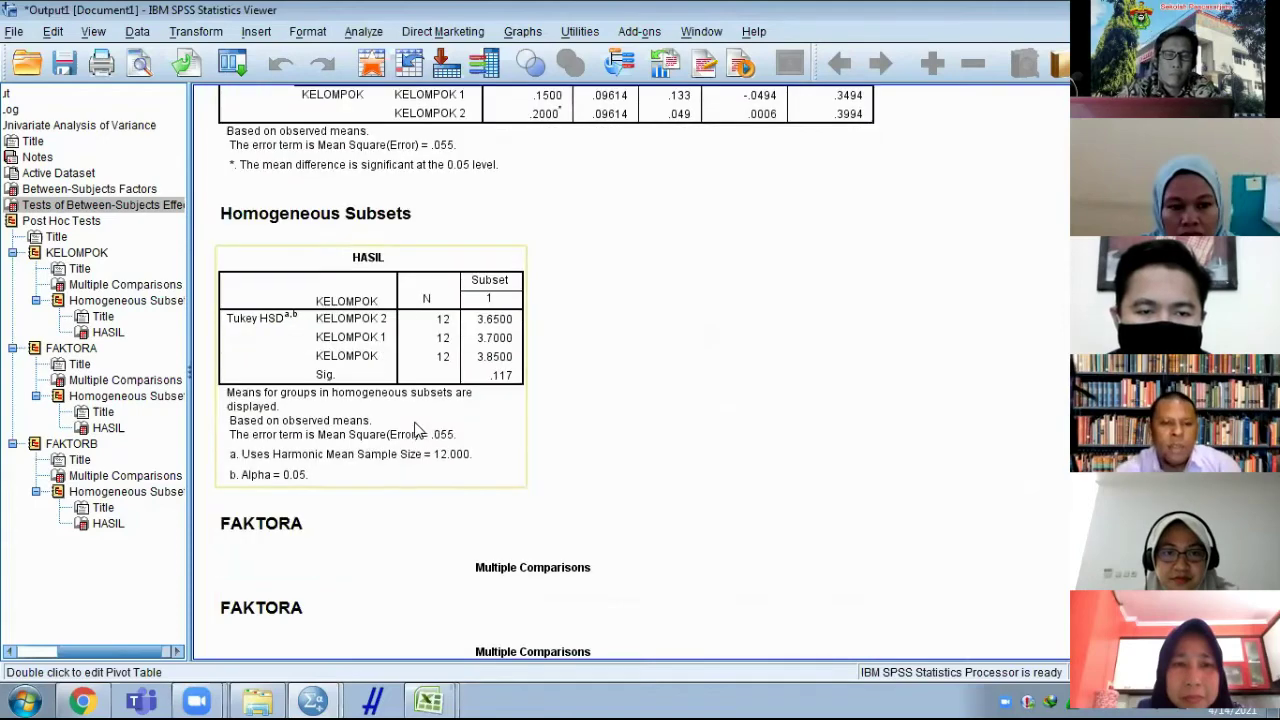
pyautogui.scroll(-3, 416, 448)
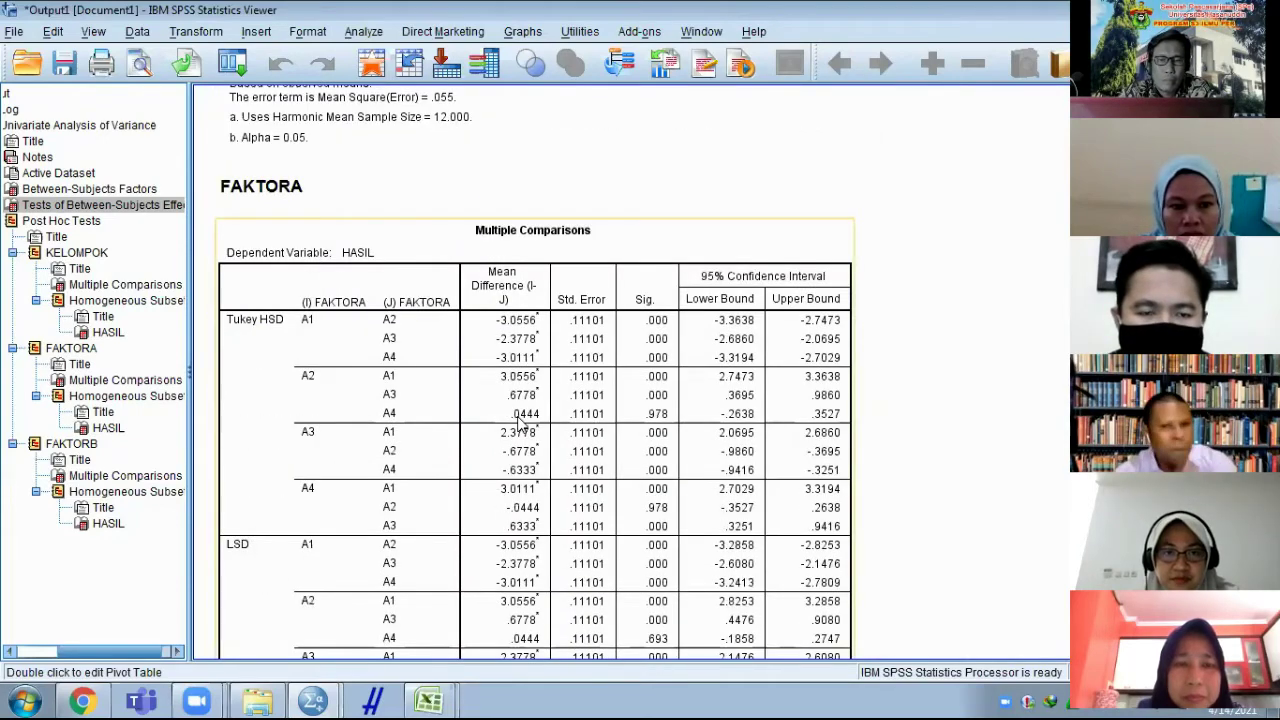
pyautogui.scroll(-2, 522, 425)
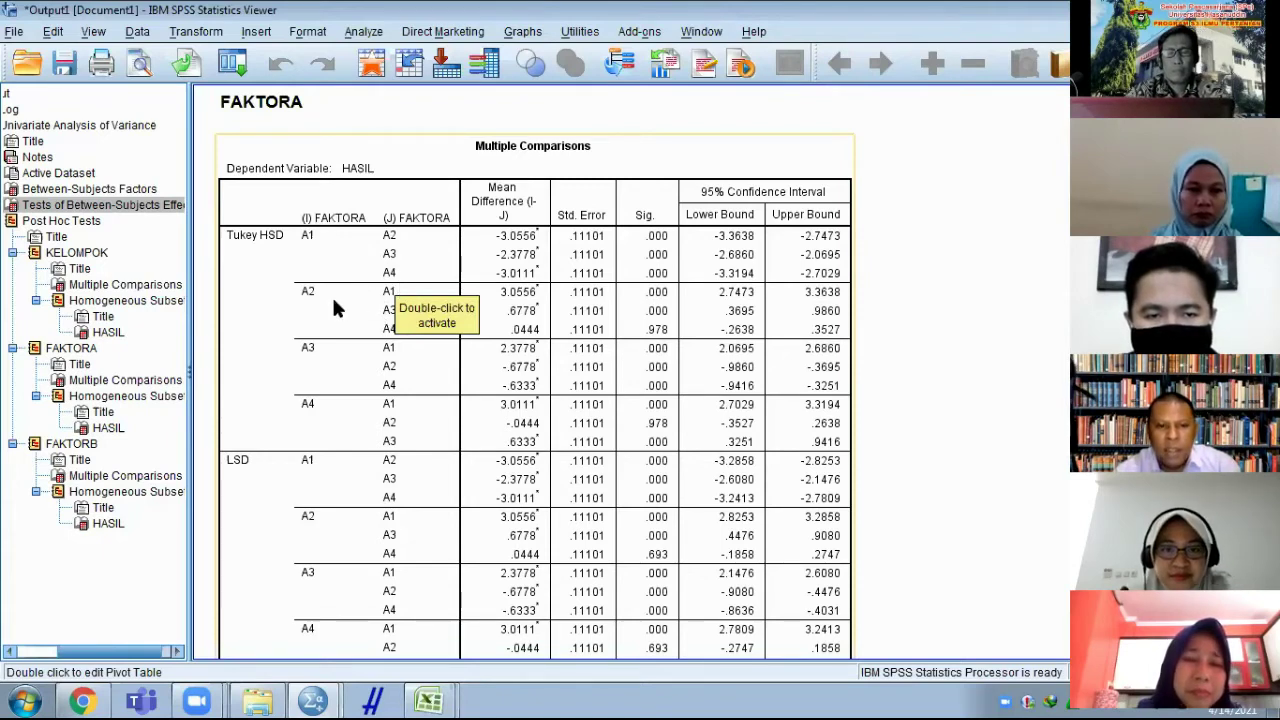
pyautogui.scroll(-2, 323, 280)
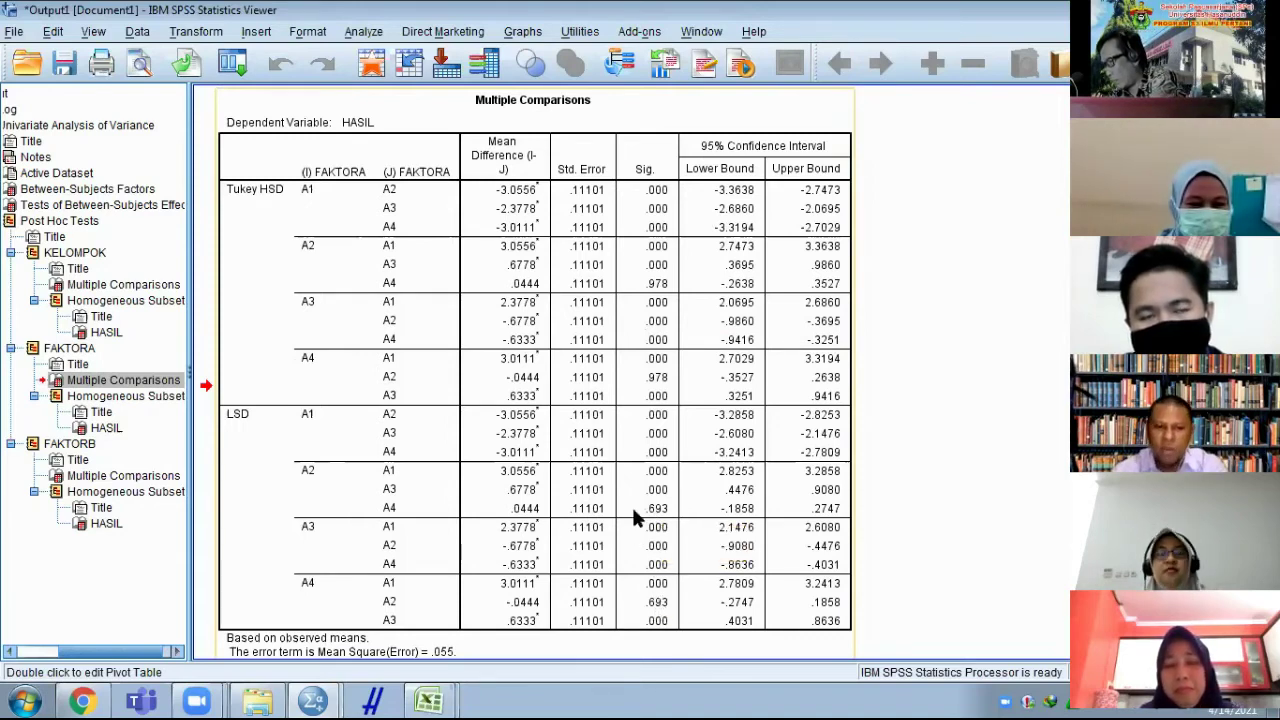
pyautogui.scroll(-5, 633, 517)
pyautogui.scroll(3, 633, 516)
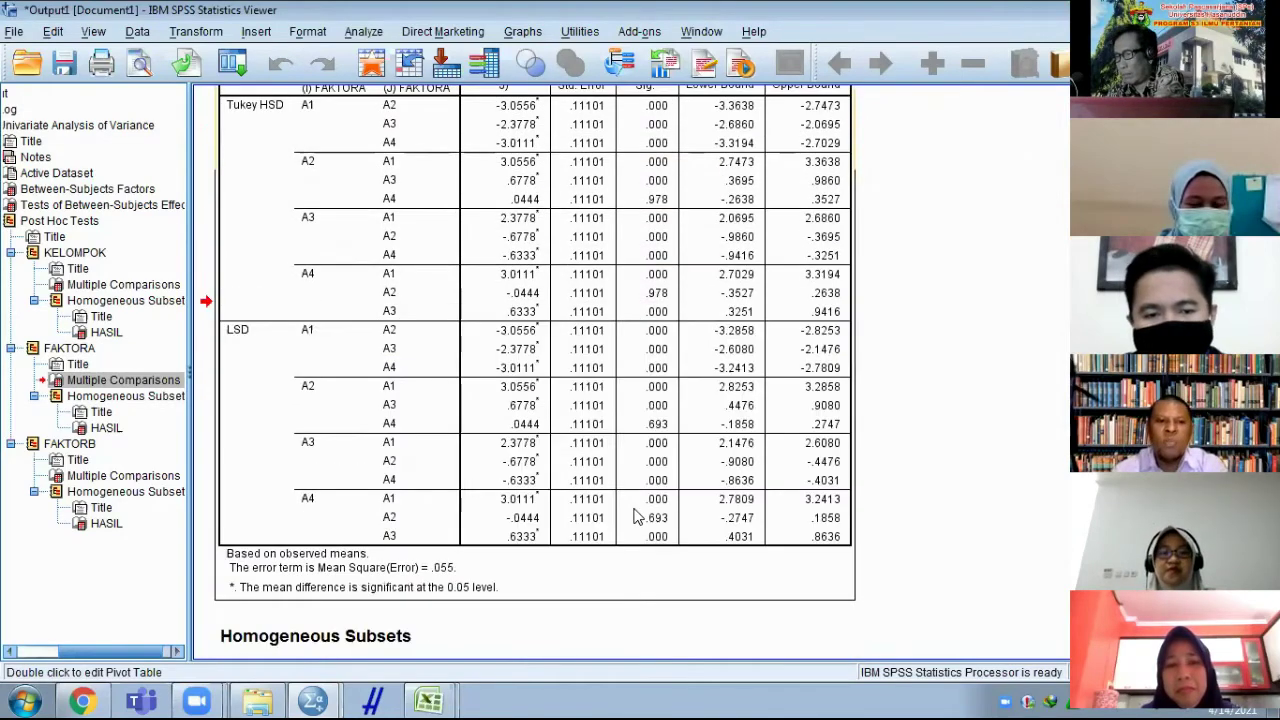
pyautogui.scroll(4, 633, 517)
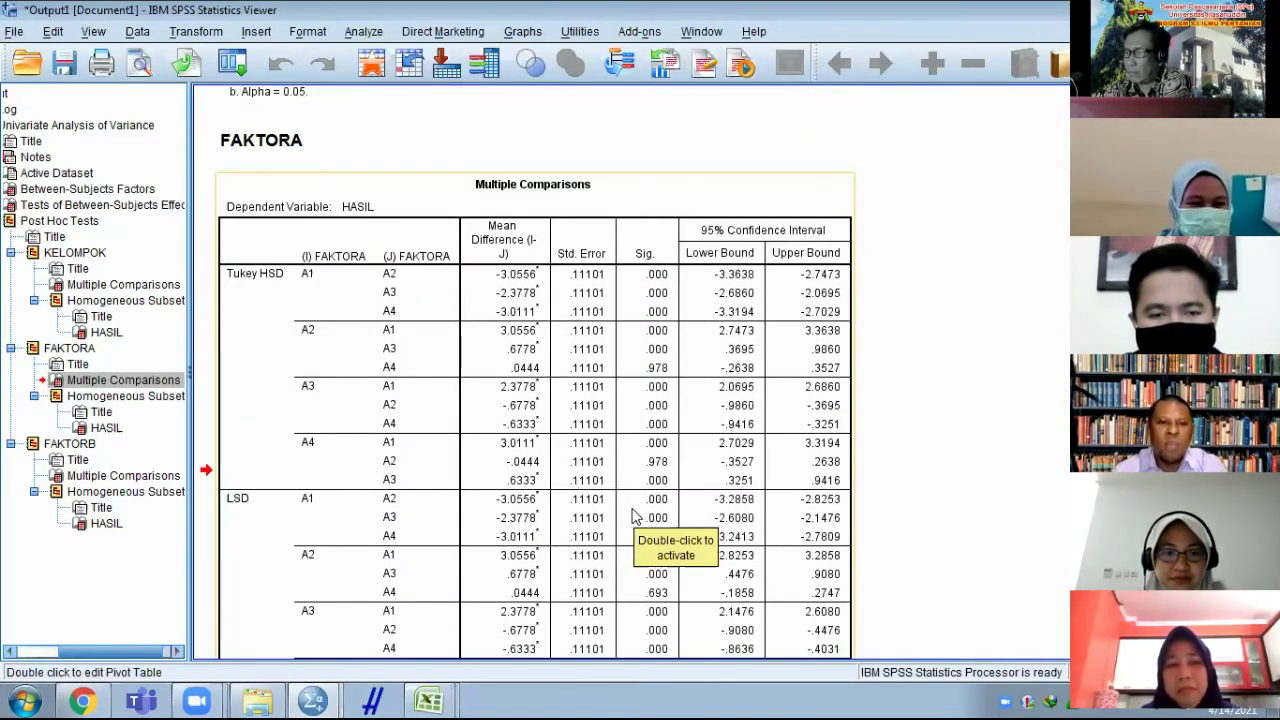
pyautogui.scroll(-15, 633, 517)
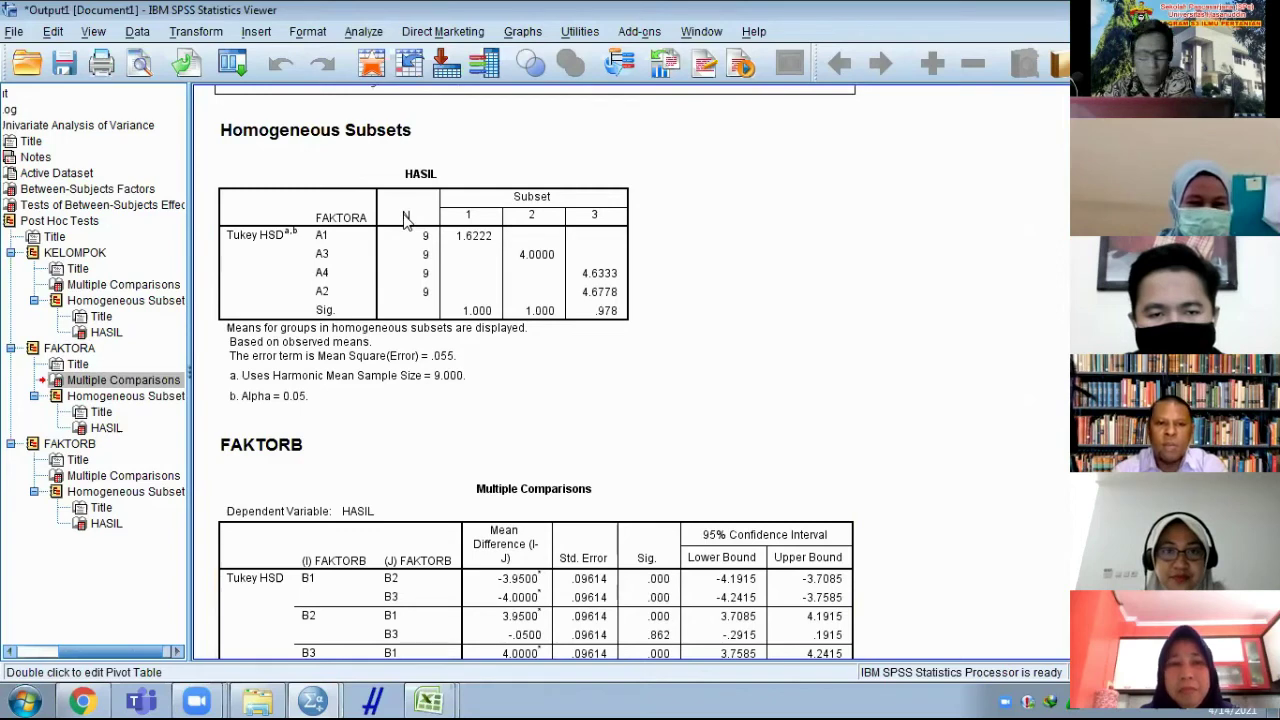
# - Examine the Tukey and LSD comparisons and the homogeneous subsets for FAKTORB
pyautogui.scroll(-8, 405, 220)
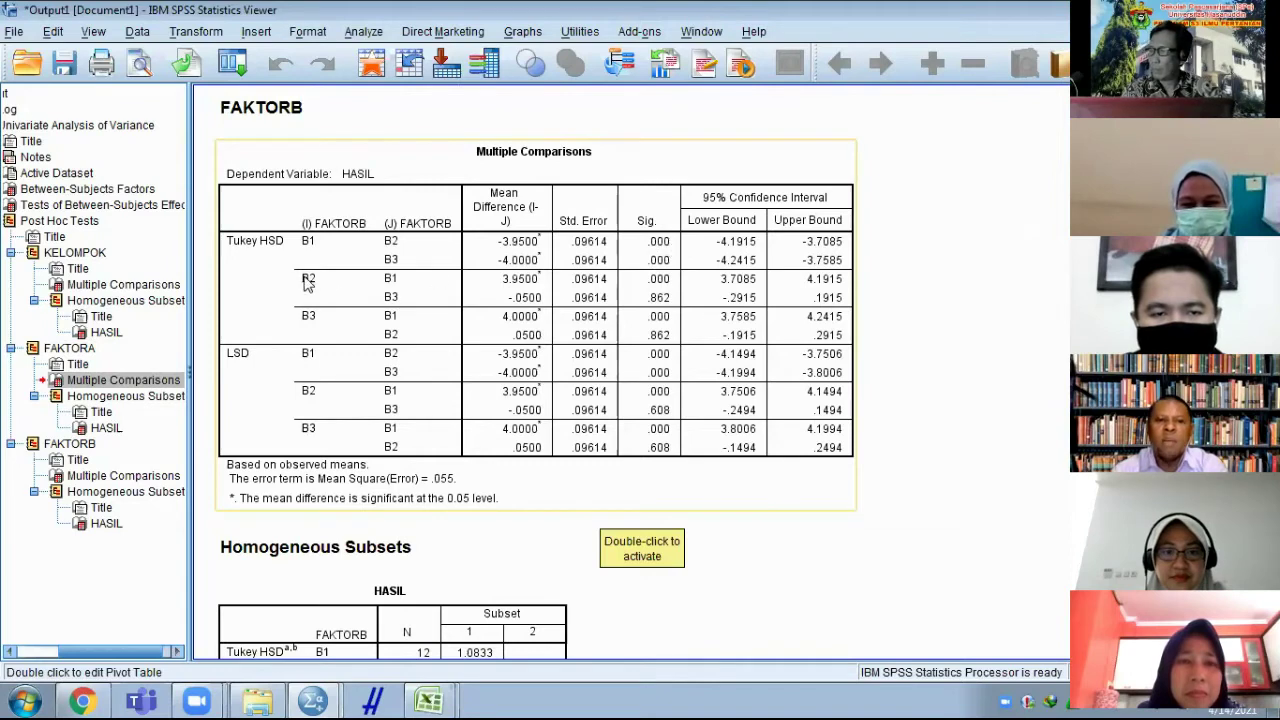
pyautogui.click(407, 300)
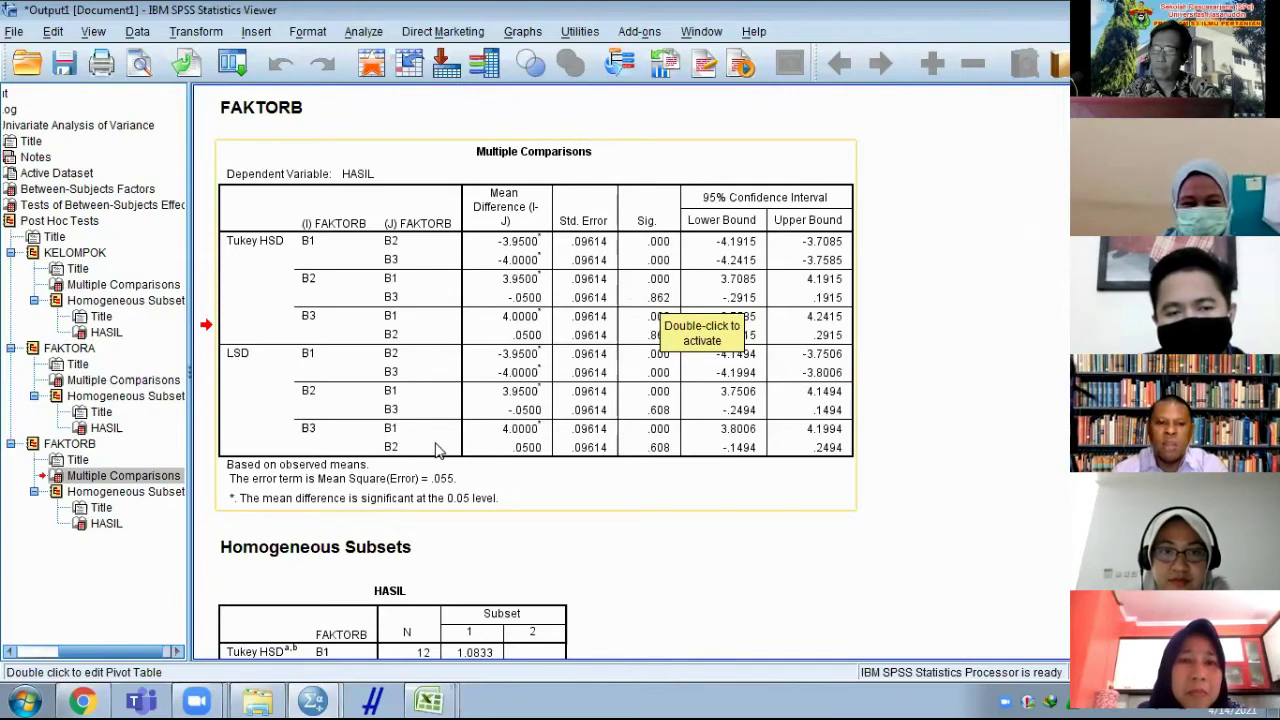
pyautogui.click(630, 453)
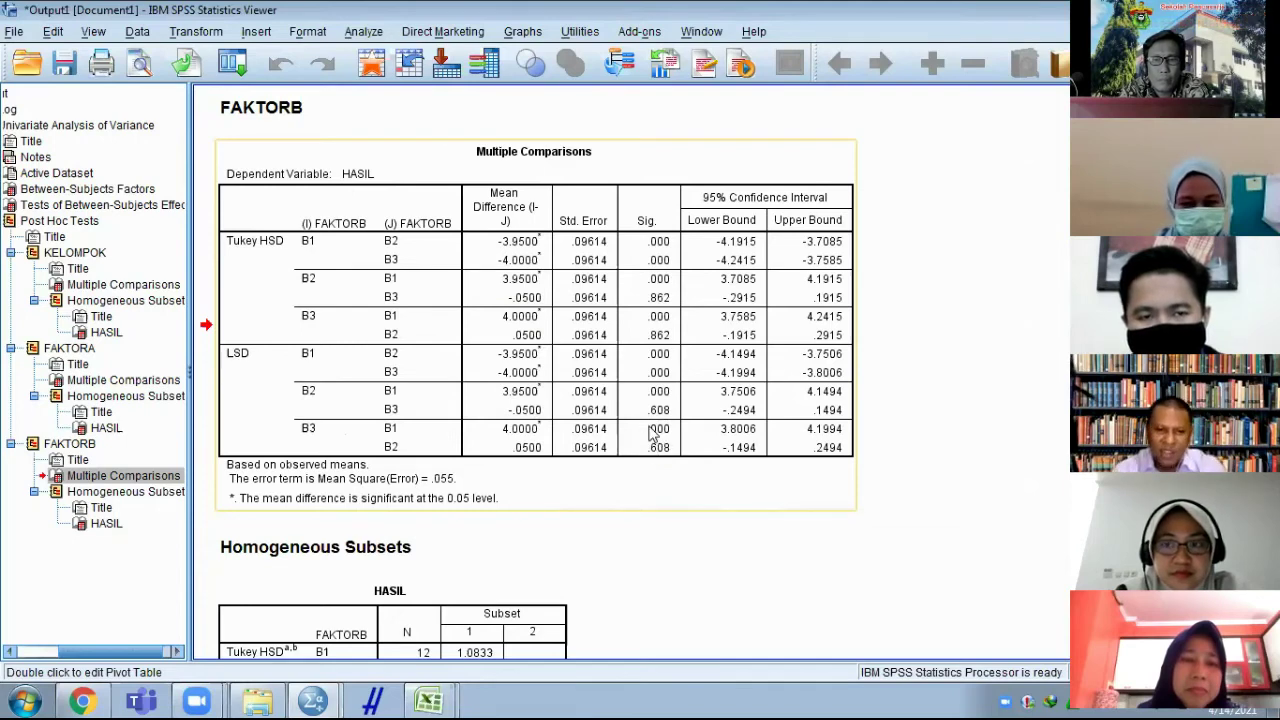
pyautogui.scroll(-3, 652, 431)
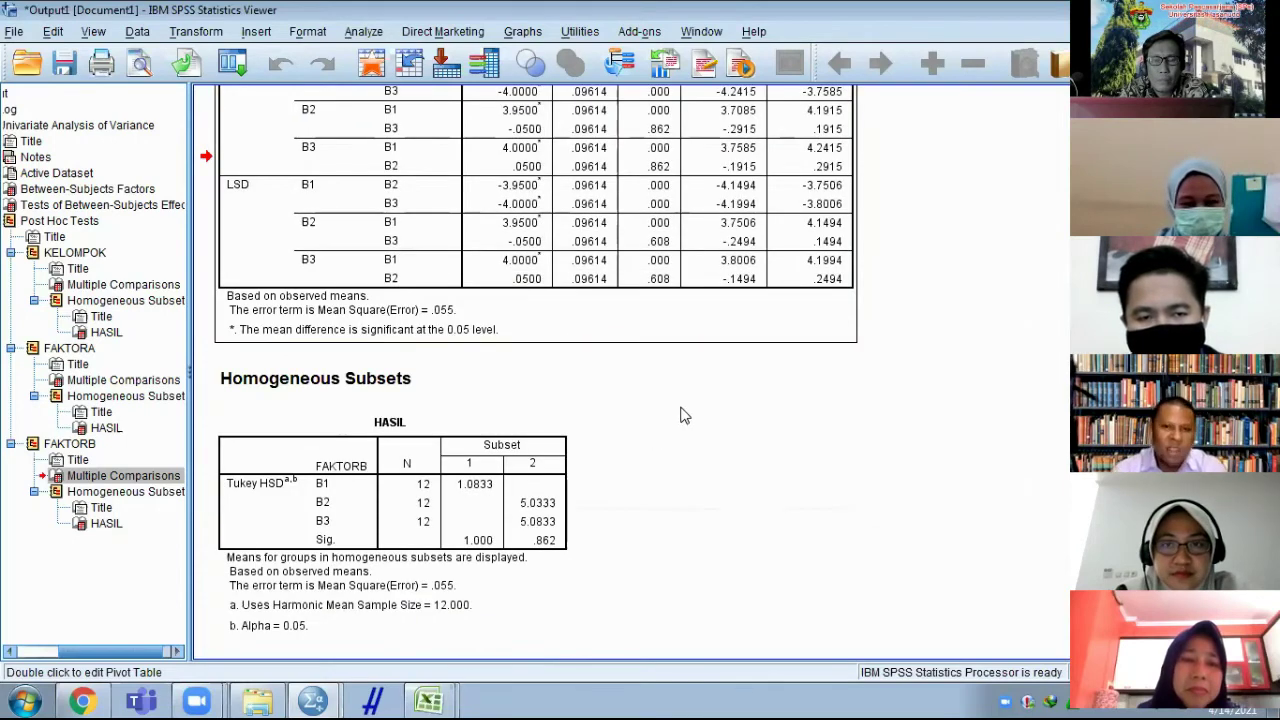
# - Copy the Tests of Between-Subjects Effects table from the output
pyautogui.scroll(15, 686, 408)
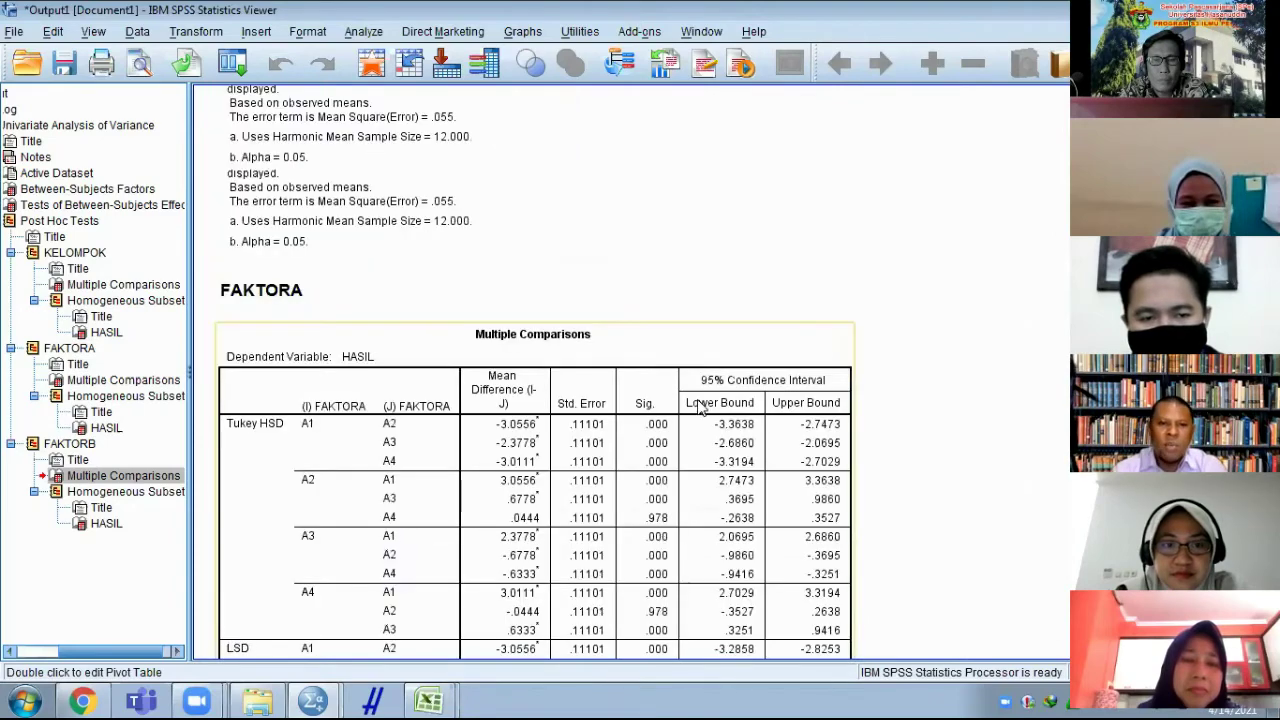
pyautogui.scroll(10, 686, 390)
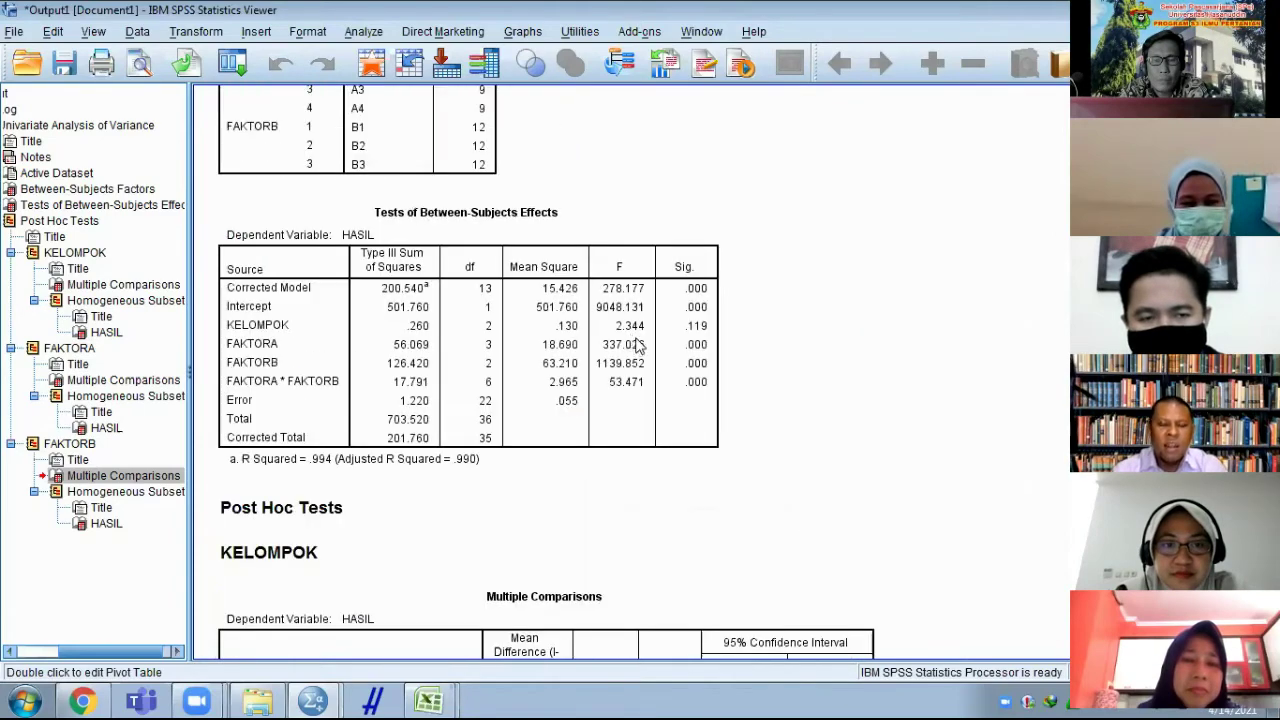
pyautogui.scroll(6, 631, 289)
pyautogui.scroll(-5, 631, 289)
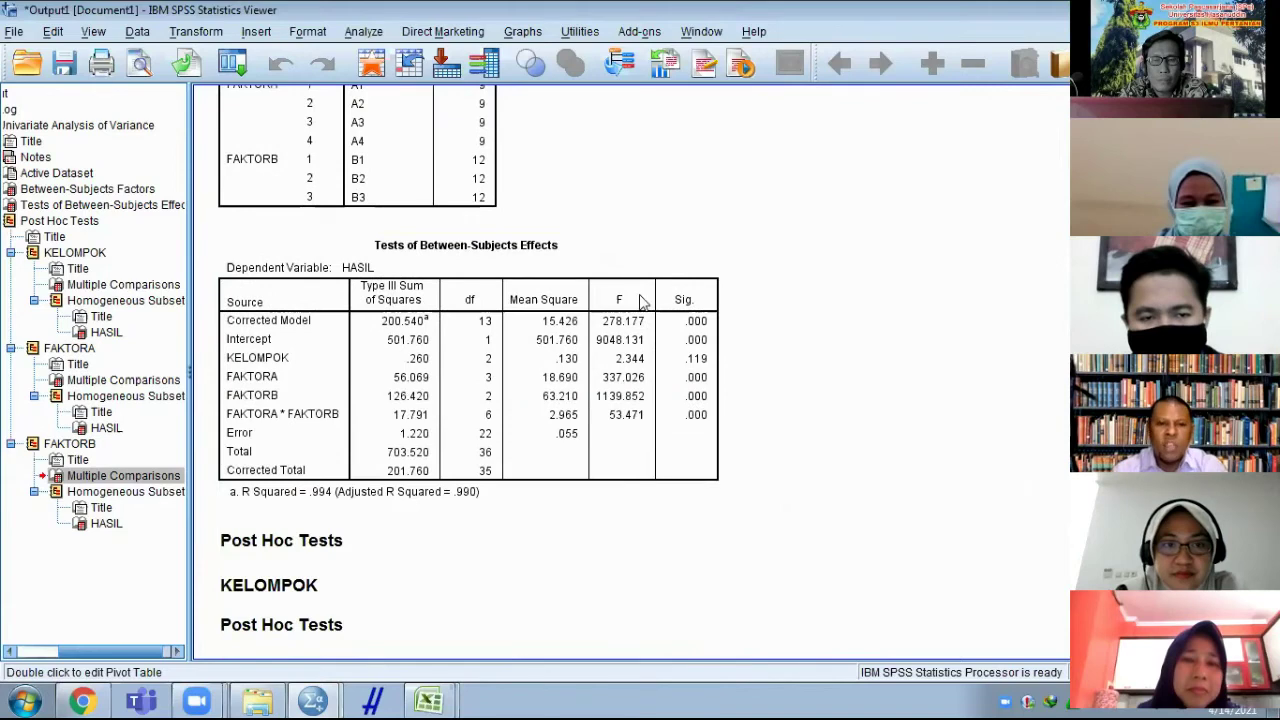
pyautogui.scroll(-3, 643, 302)
pyautogui.click(671, 352)
pyautogui.rightClick(676, 360)
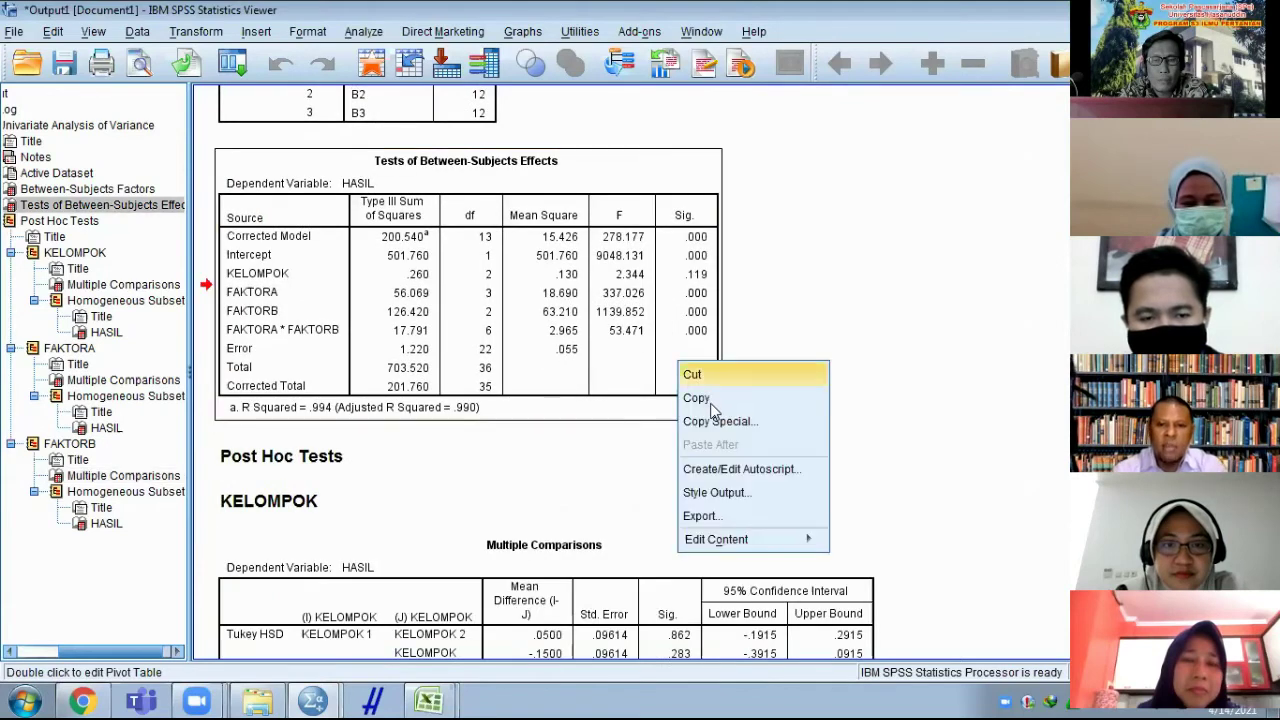
pyautogui.click(712, 399)
# - Switch to the Excel workbook 2 F 53 and paste the copied table at cell L52, beside TABEL SIDIK RAGAM on Sheet3
pyautogui.click(430, 700)
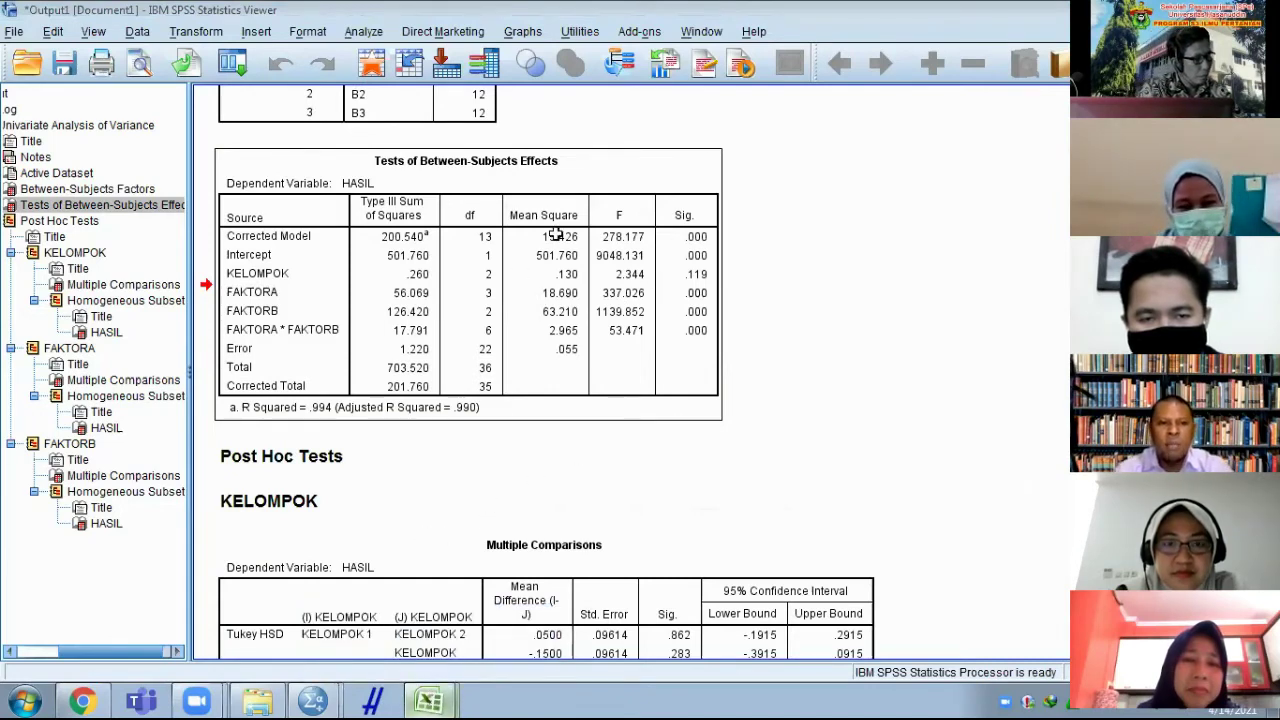
pyautogui.hotkey('alt', 'Tab')
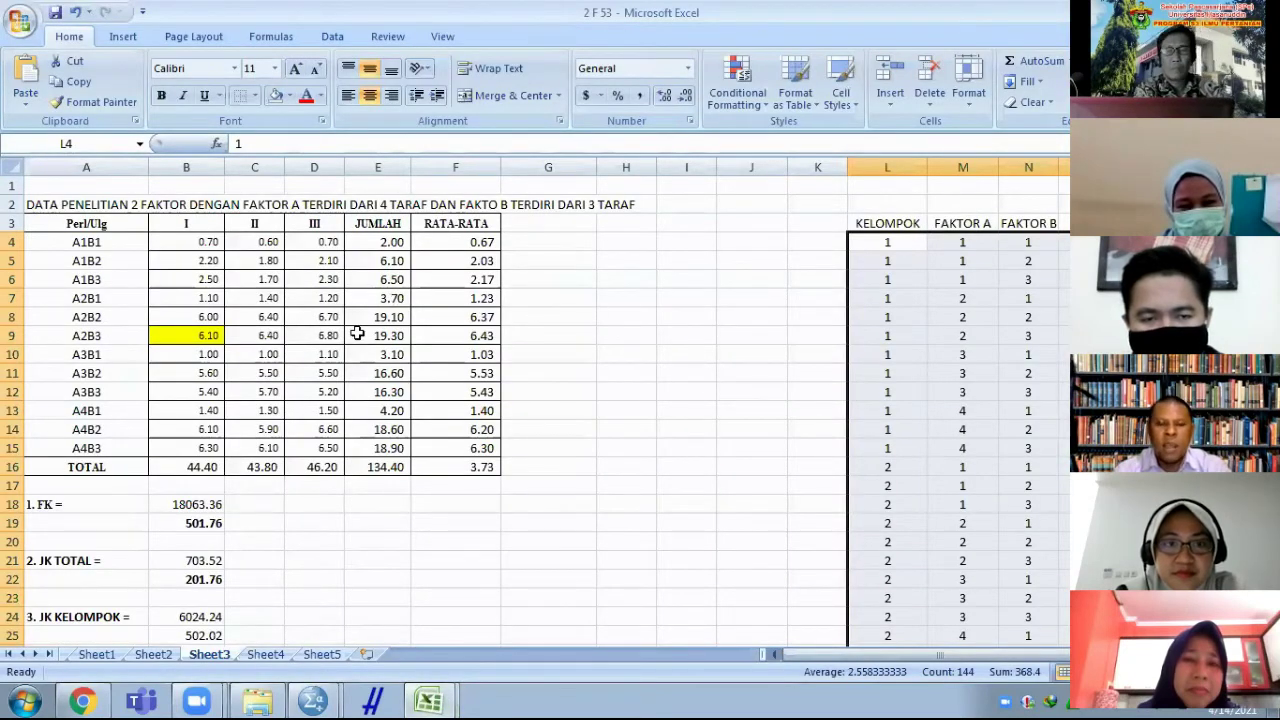
pyautogui.scroll(-14, 575, 333)
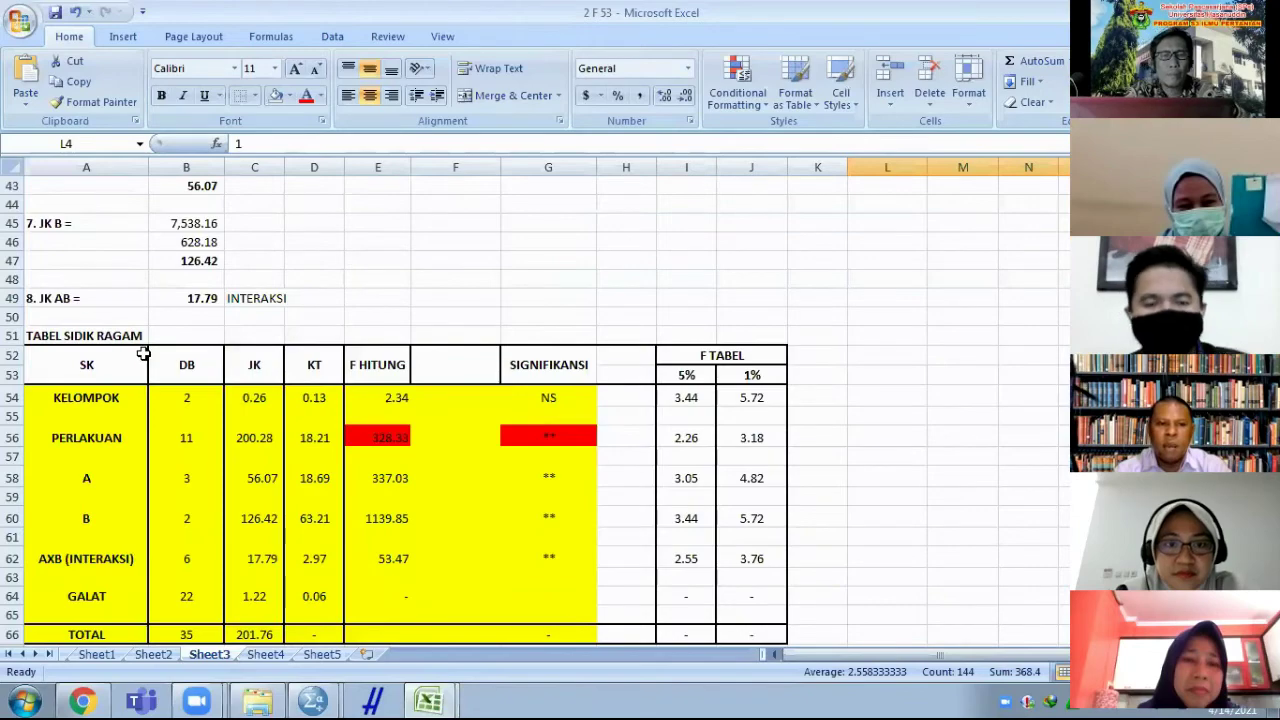
pyautogui.scroll(-3, 80, 360)
pyautogui.scroll(1, 464, 400)
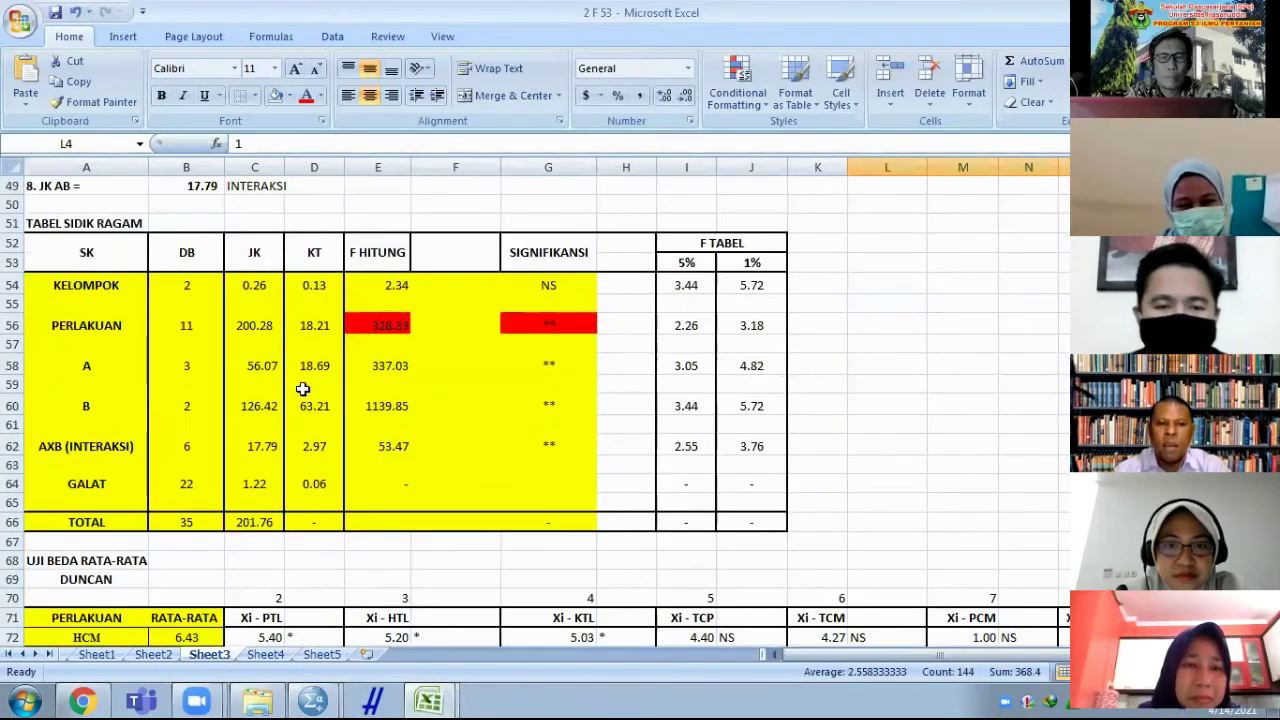
pyautogui.click(887, 244)
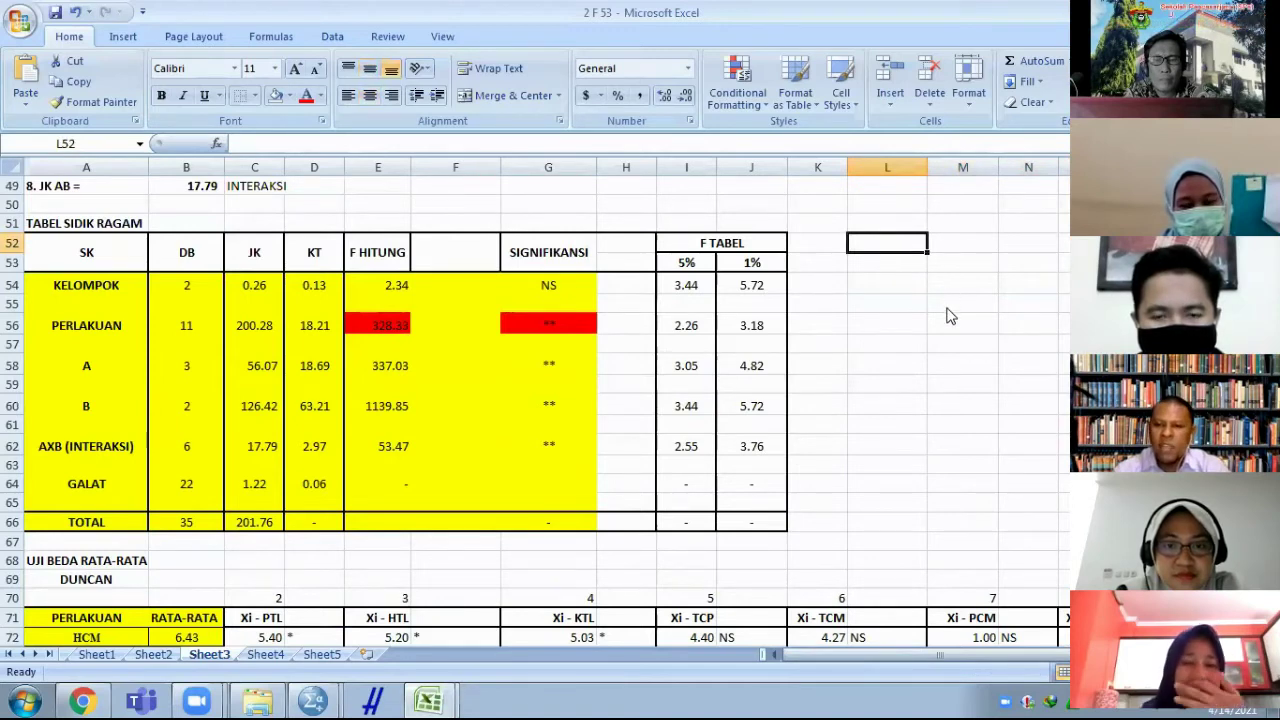
pyautogui.hotkey('shift', 'F10')
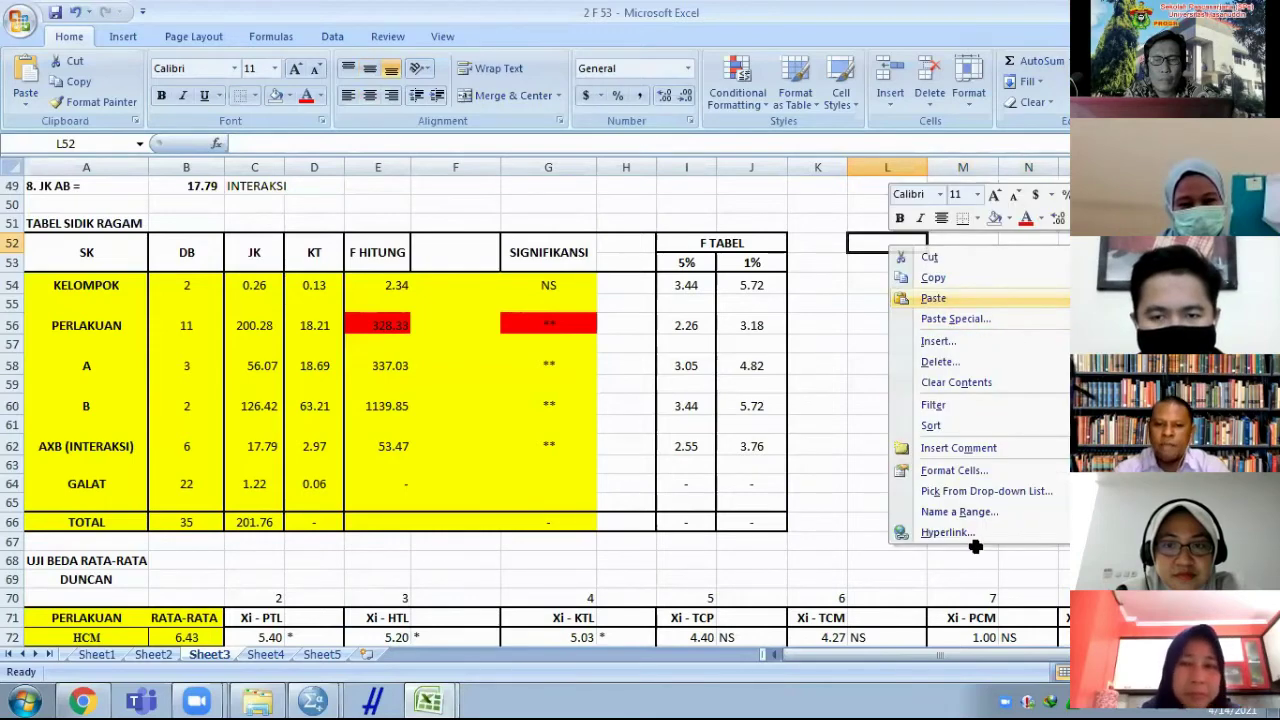
pyautogui.press('Return')
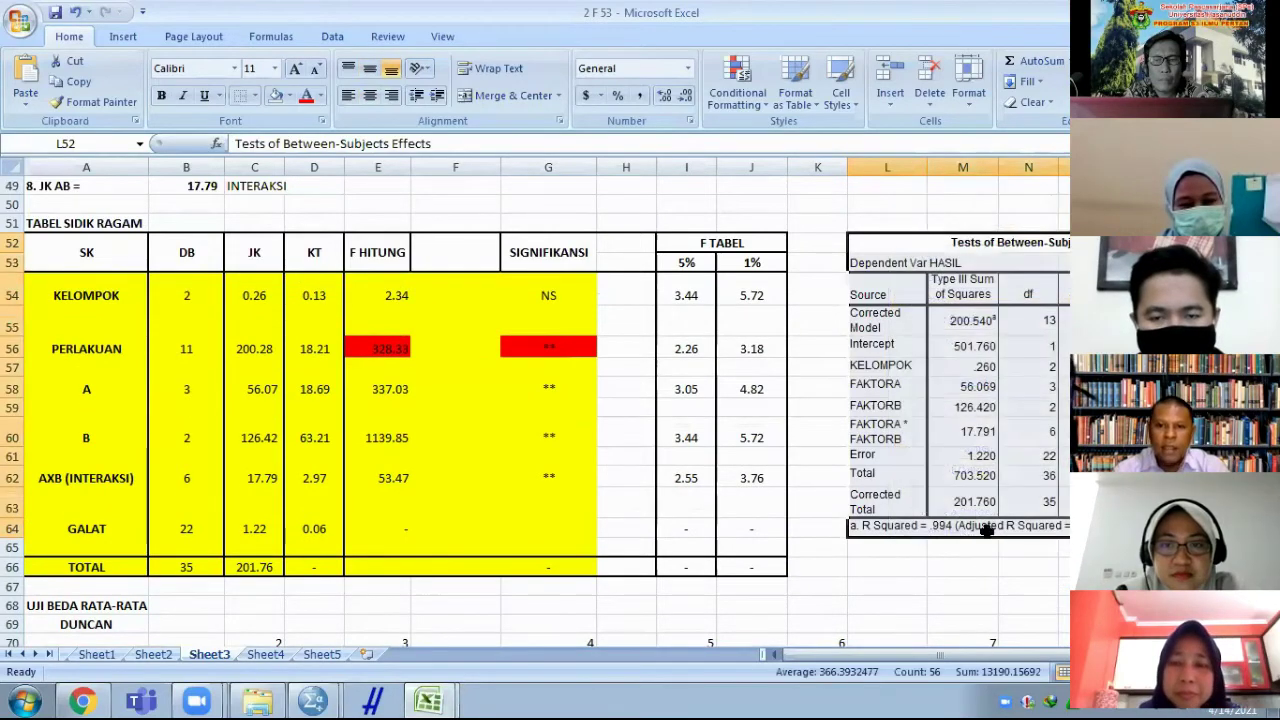
# - Show the FAKTORA Type III Sum of Squares in the pasted table (M58) with two decimals
pyautogui.click(958, 567)
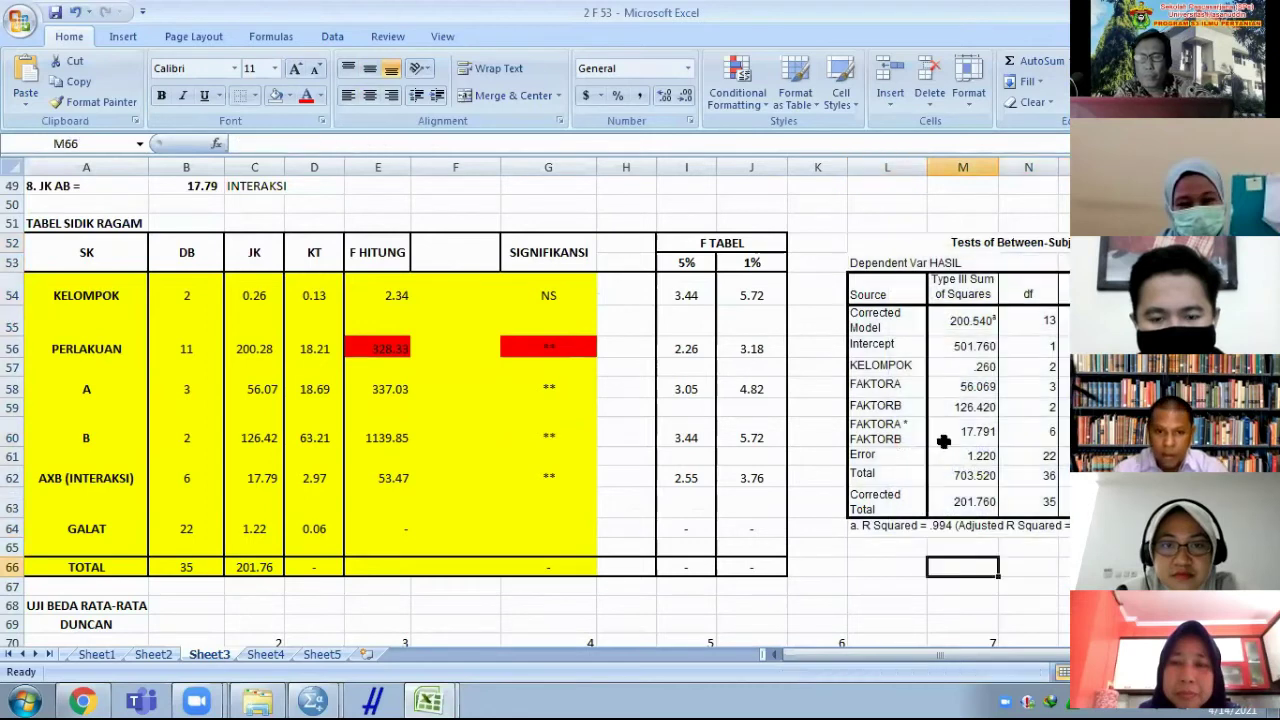
pyautogui.click(945, 387)
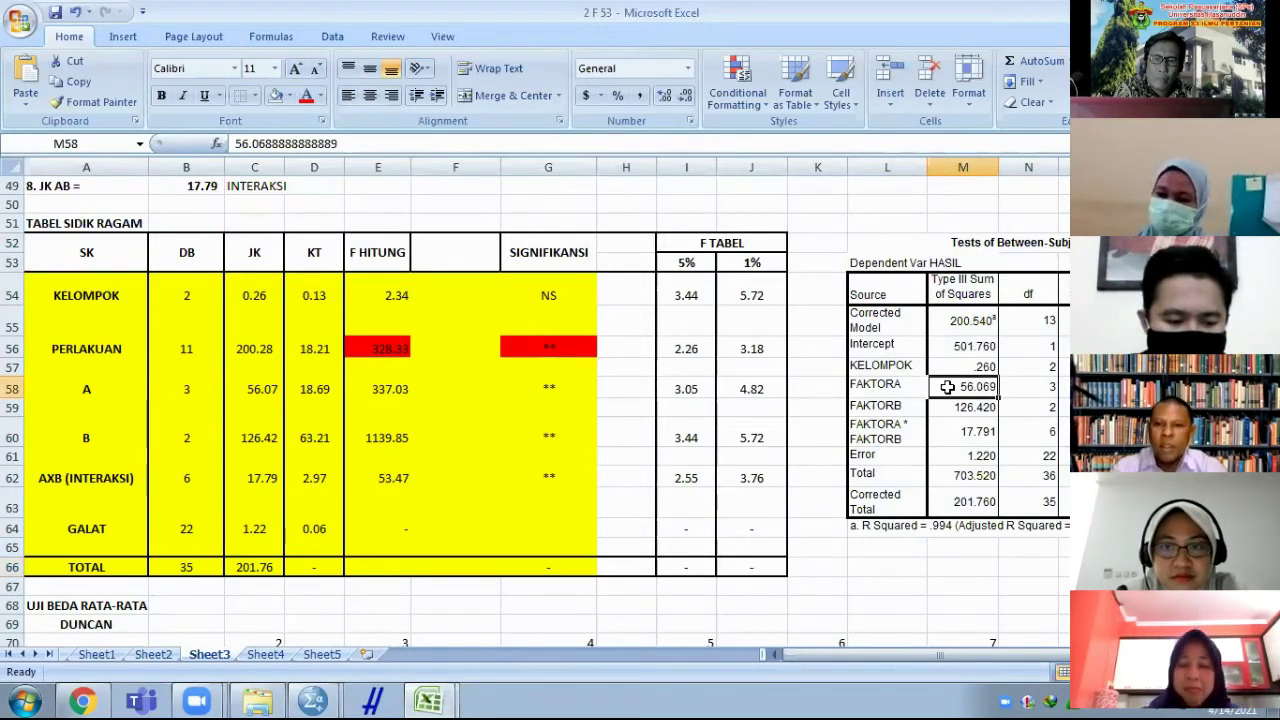
pyautogui.click(890, 392)
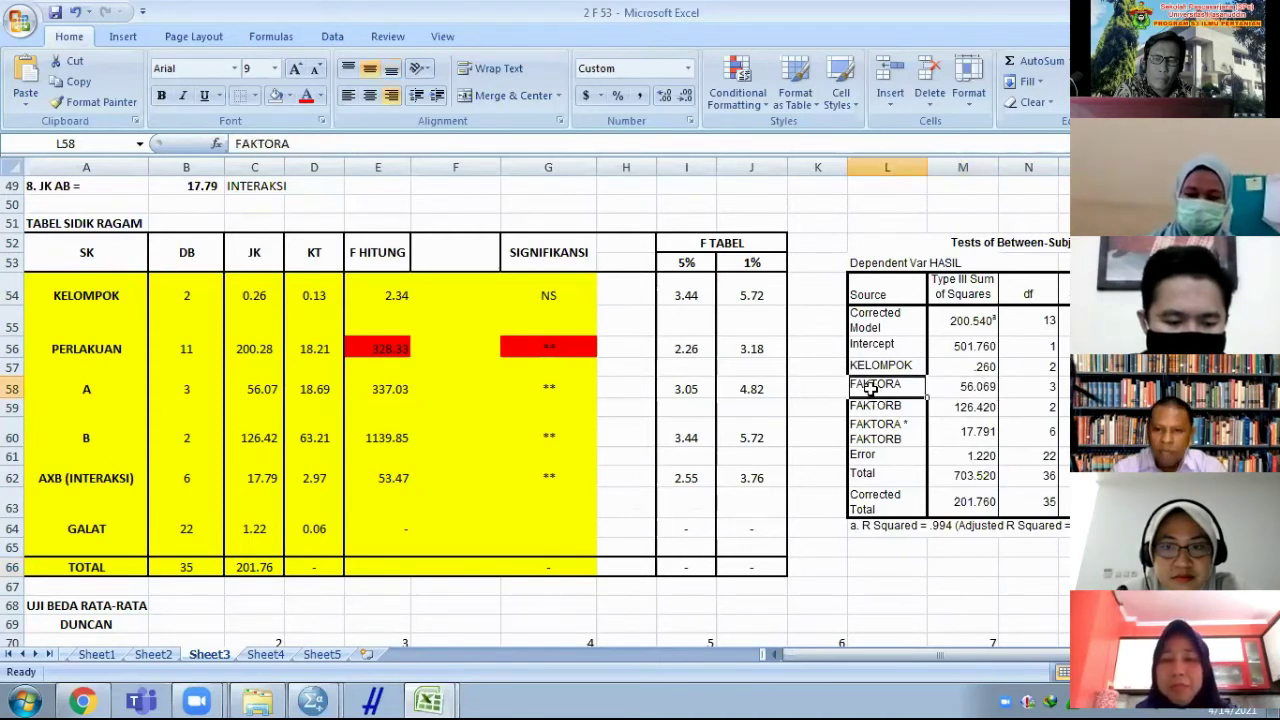
pyautogui.moveTo(900, 393); pyautogui.dragTo(953, 390)
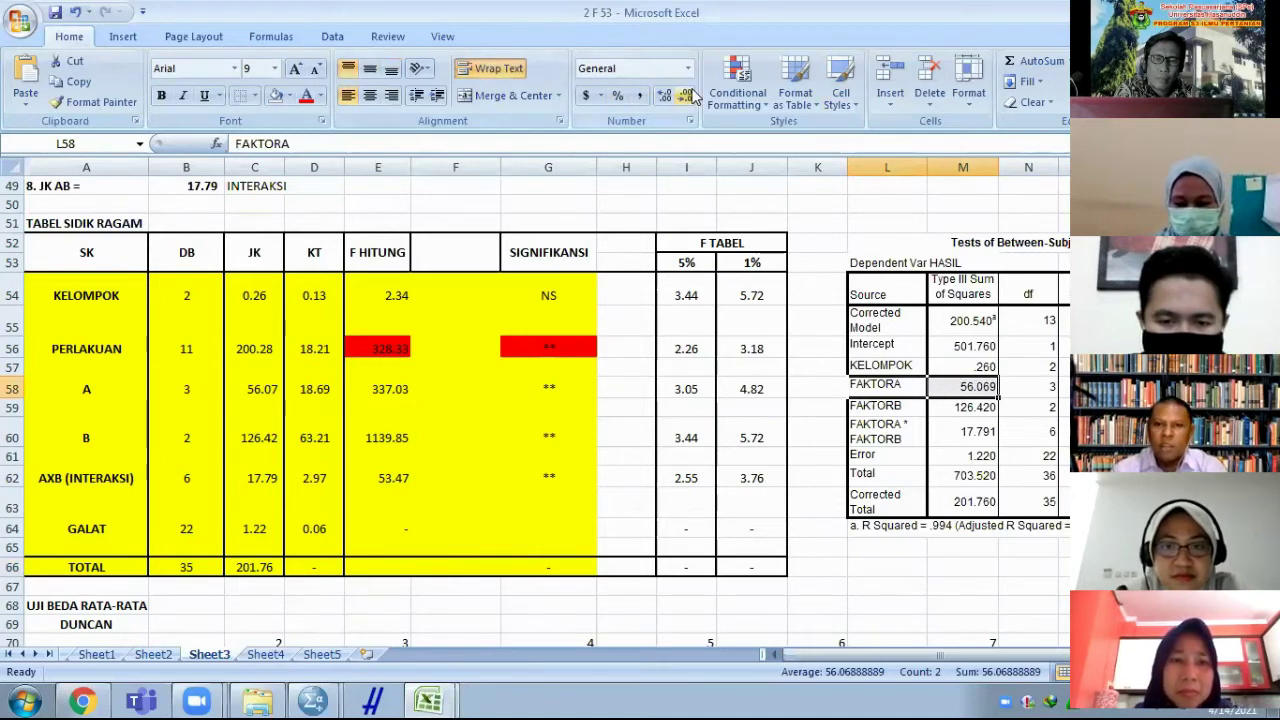
pyautogui.moveTo(1020, 503); pyautogui.dragTo(1001, 430)
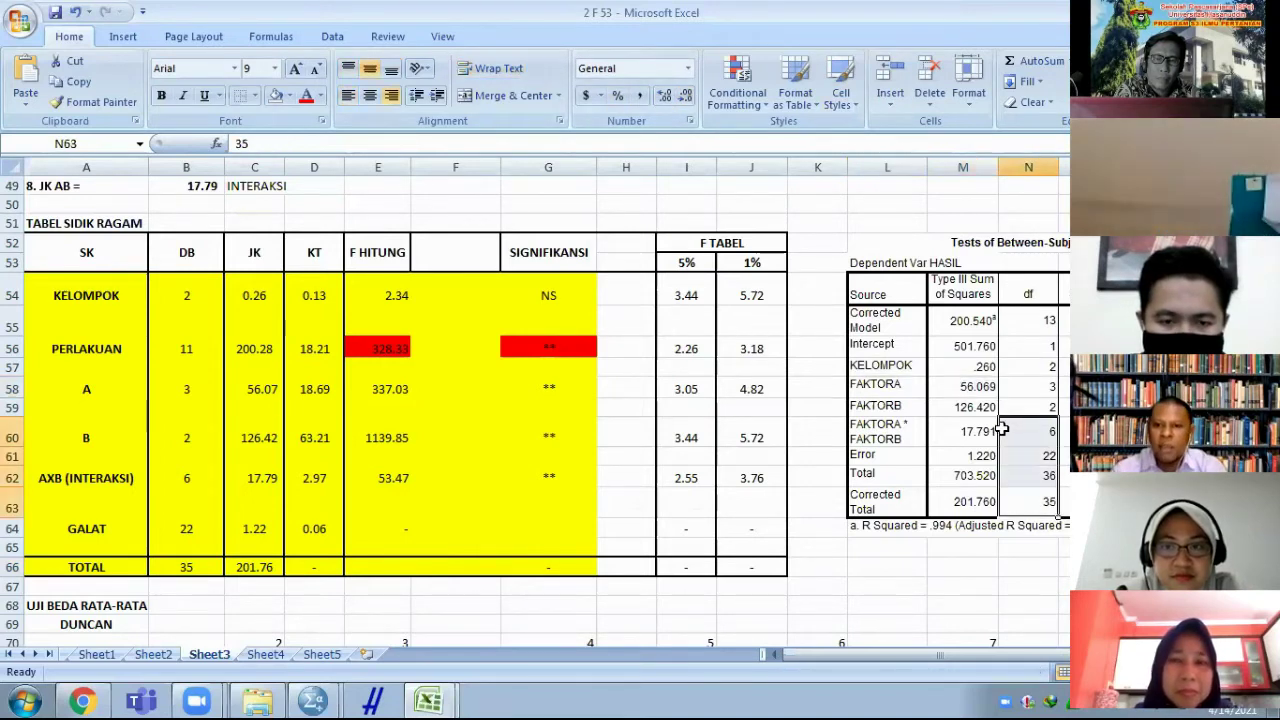
pyautogui.click(965, 386)
pyautogui.click(686, 95)
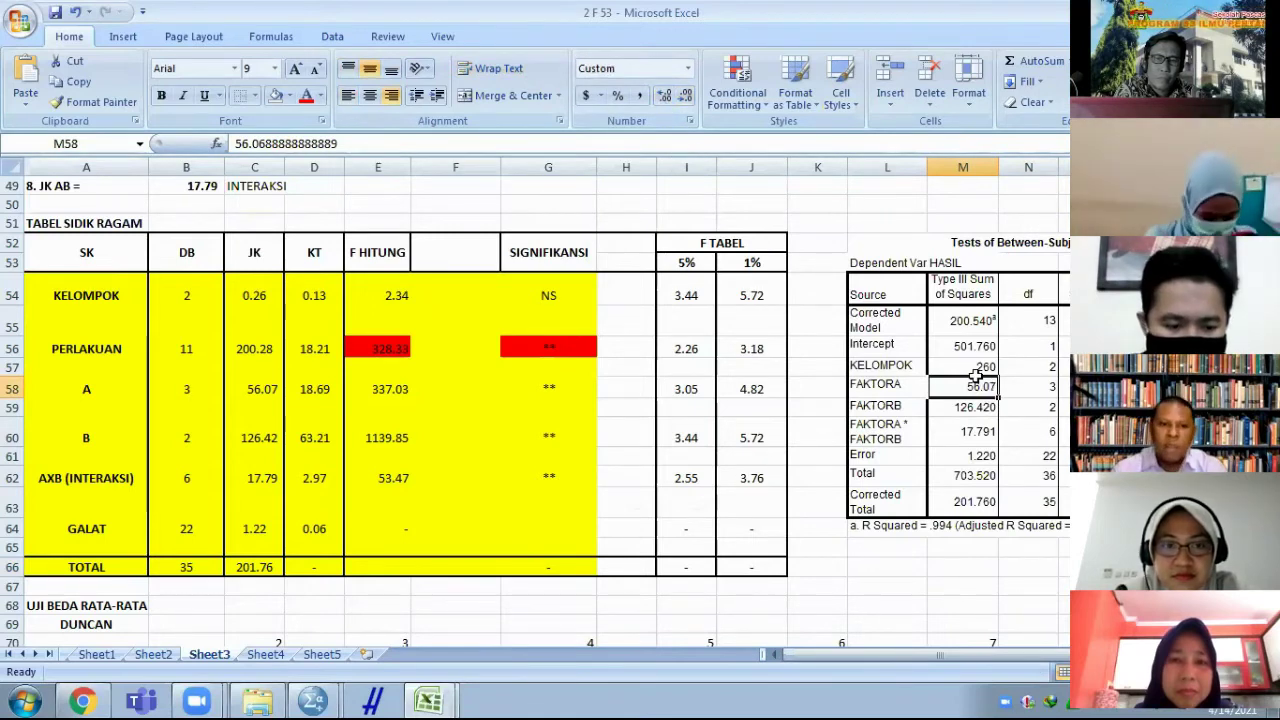
# - Remove the background fill from the body of TABEL SIDIK RAGAM, cells A54 to G66
pyautogui.click(288, 95)
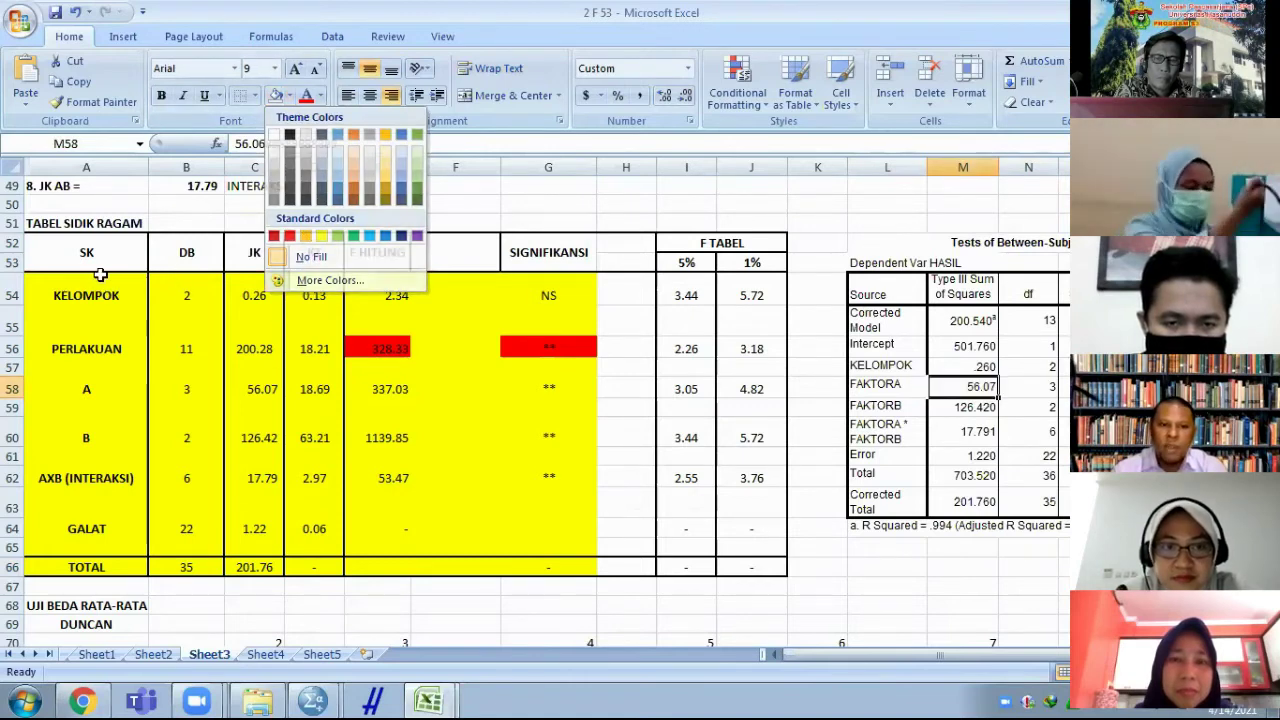
pyautogui.click(172, 272)
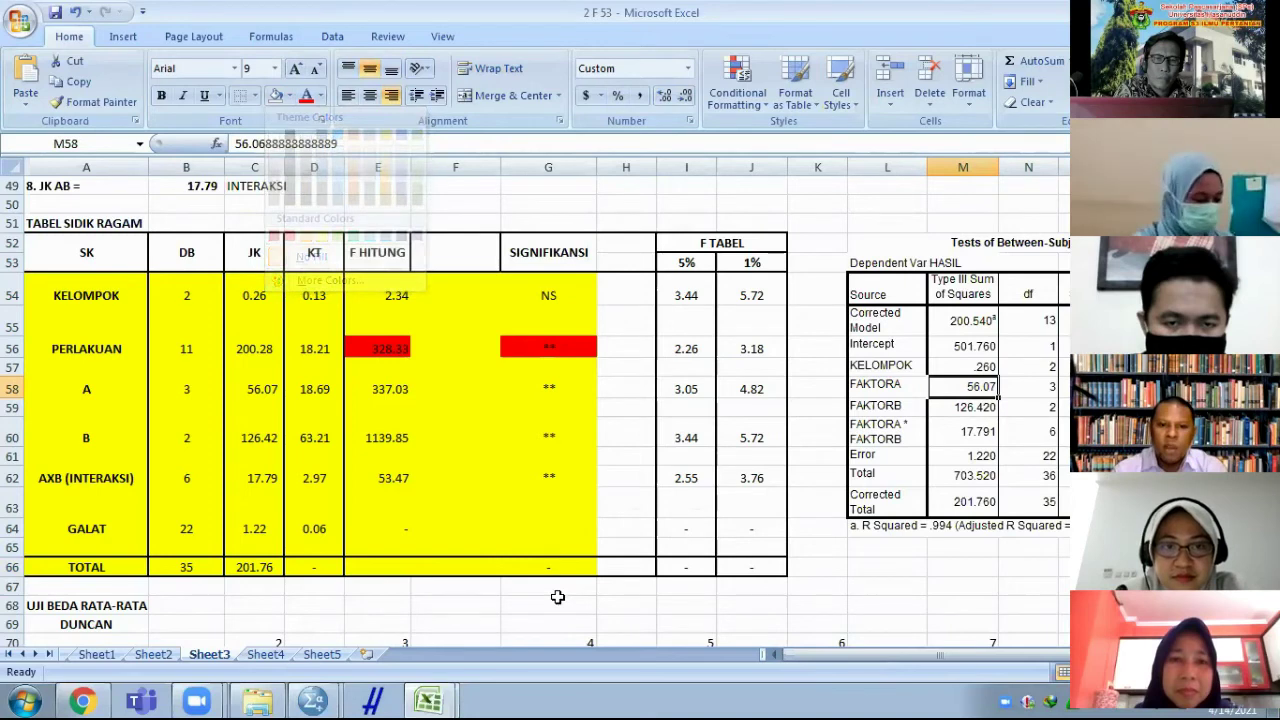
pyautogui.moveTo(86, 295); pyautogui.dragTo(556, 568)
pyautogui.click(290, 96)
pyautogui.click(312, 256)
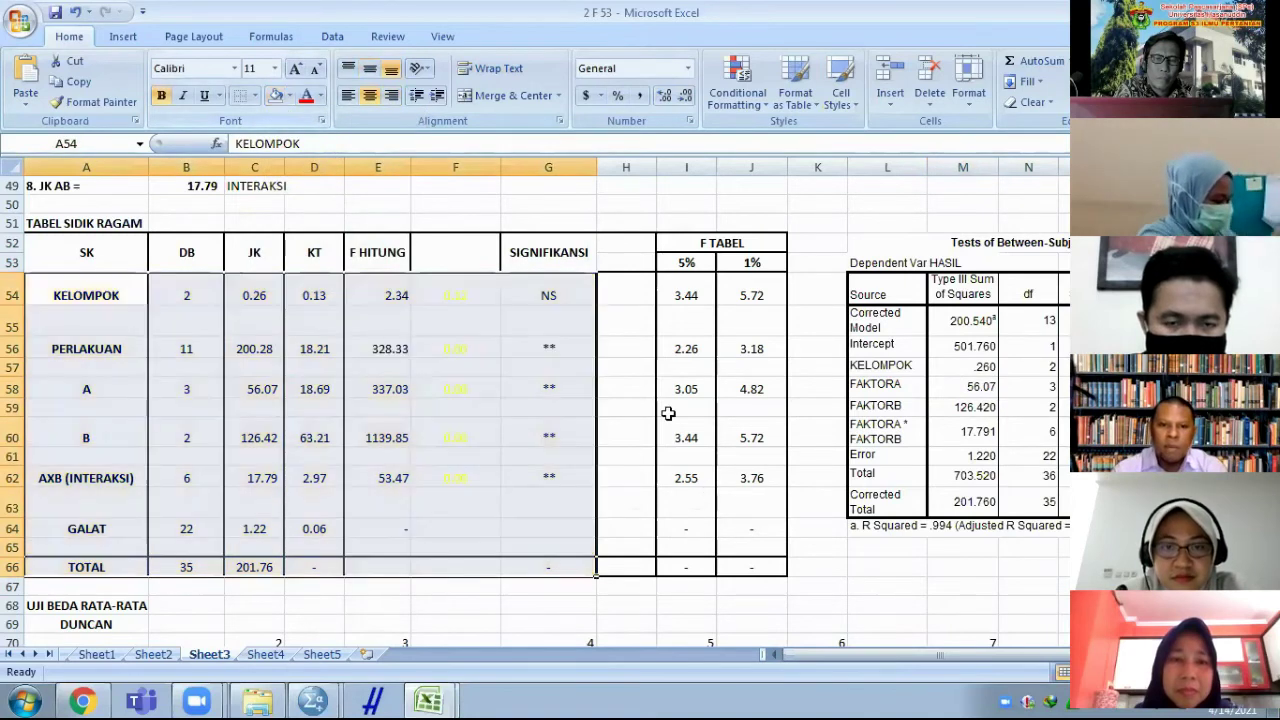
pyautogui.click(626, 204)
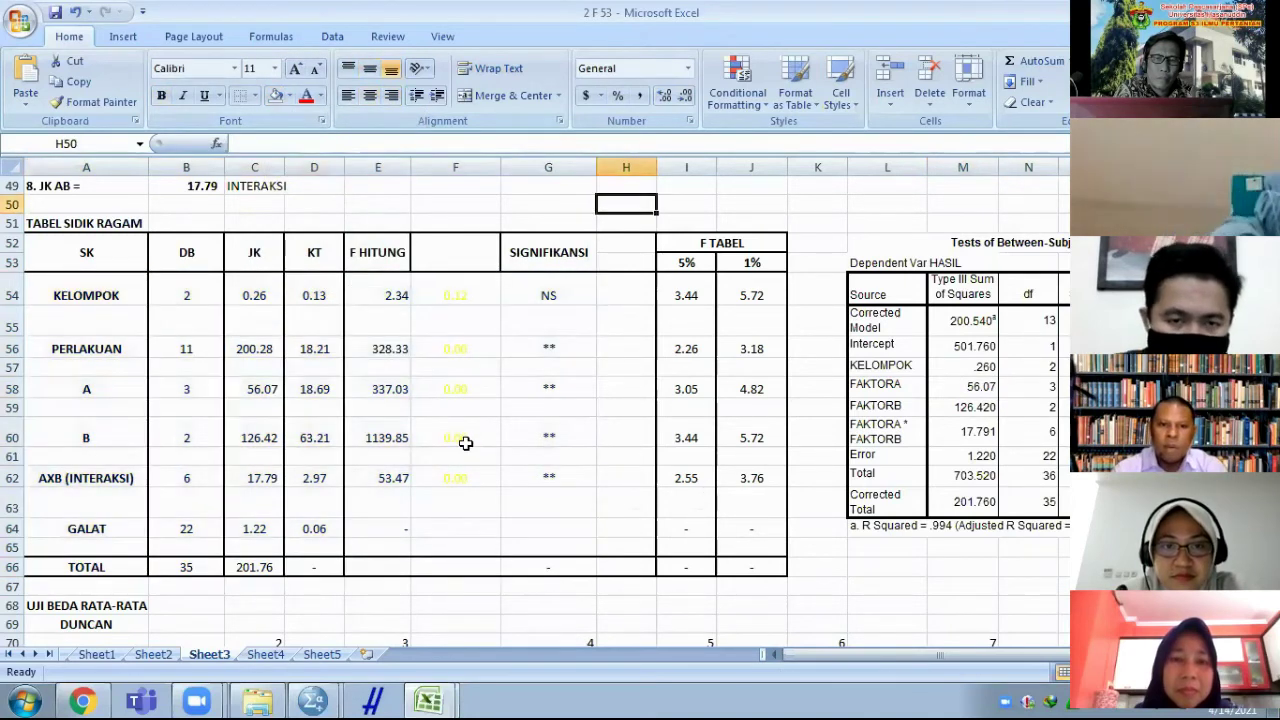
pyautogui.moveTo(455, 295); pyautogui.dragTo(464, 476)
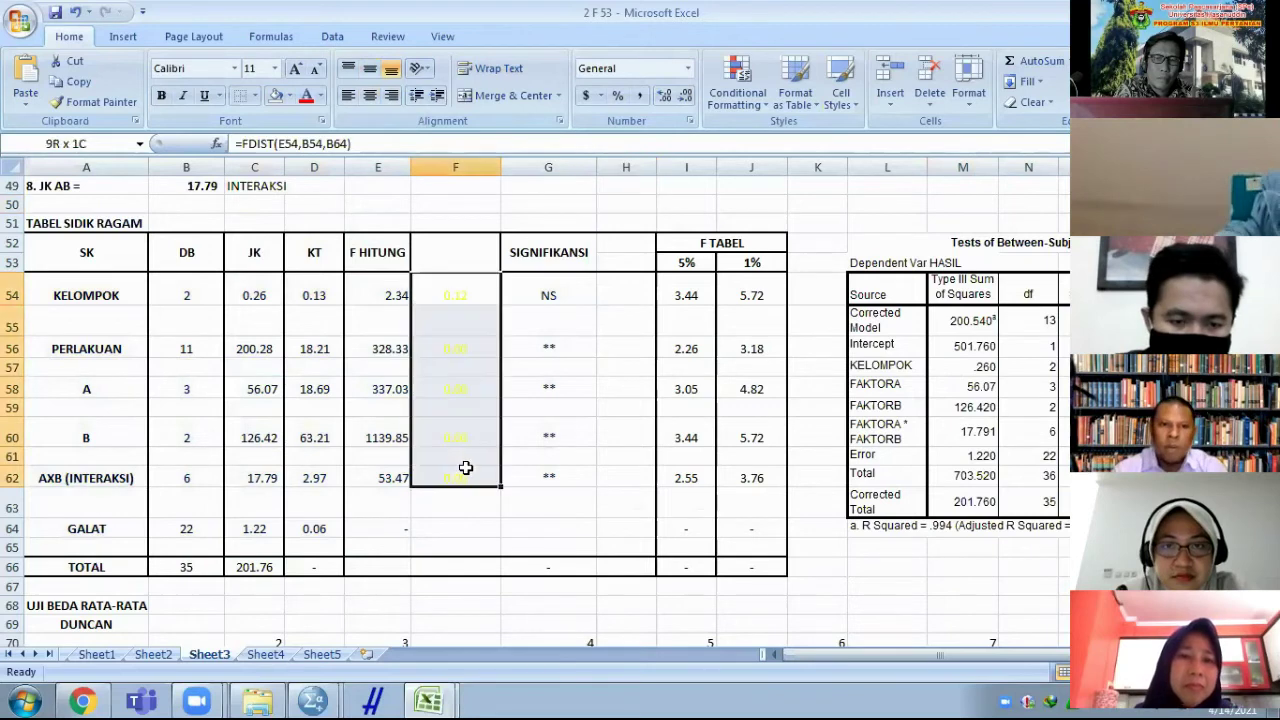
pyautogui.click(289, 96)
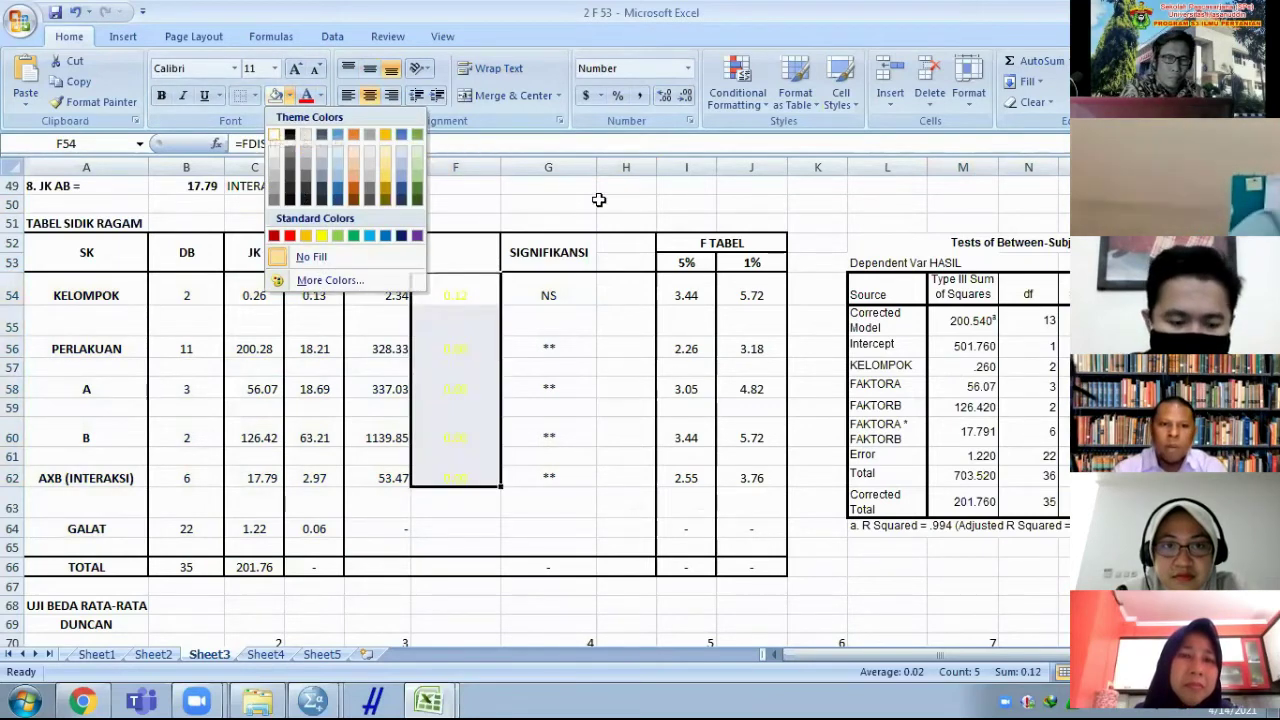
pyautogui.click(596, 197)
pyautogui.click(592, 188)
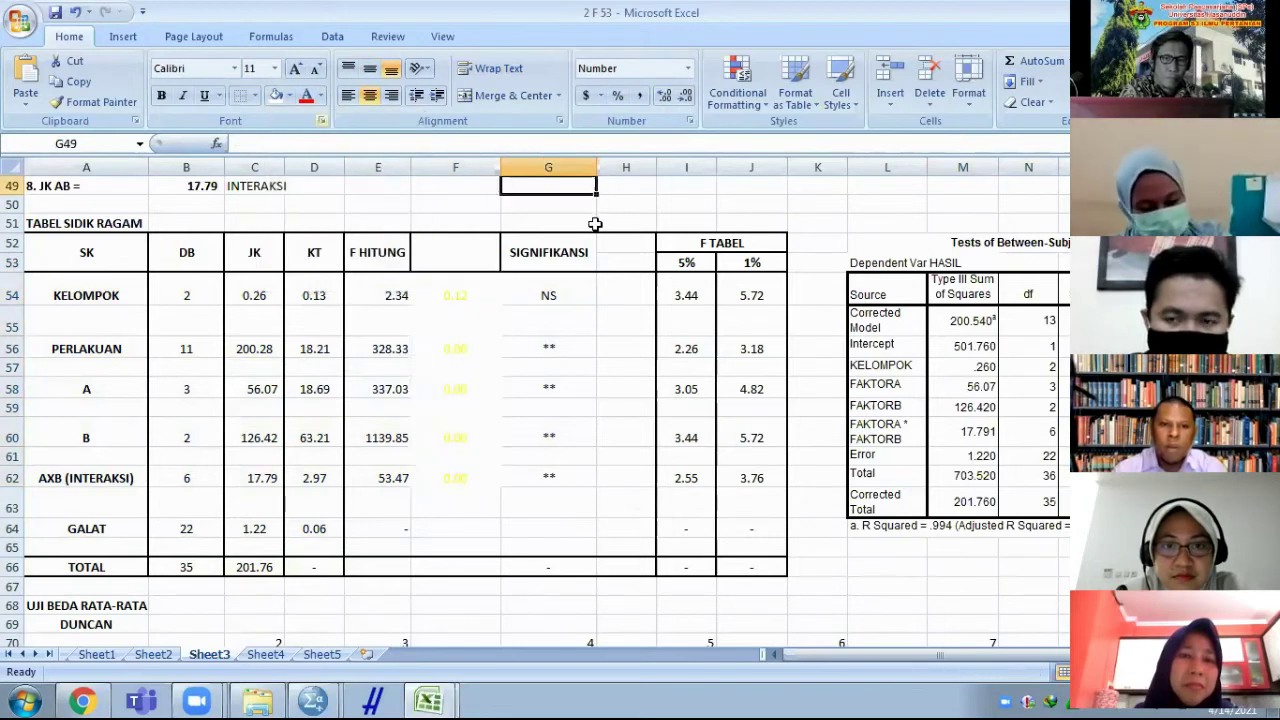
pyautogui.click(320, 96)
pyautogui.click(464, 284)
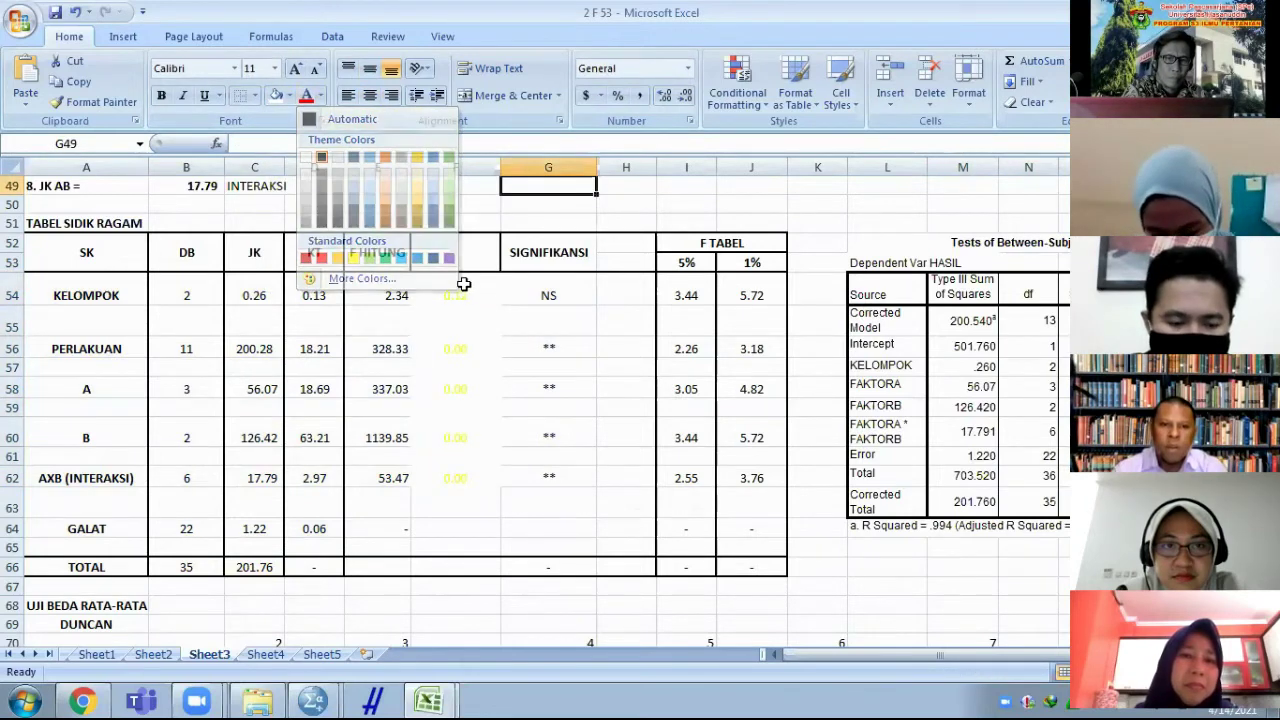
# - Change the font colour of the FDIST values in F54 to F62 to white
pyautogui.moveTo(455, 295); pyautogui.dragTo(470, 480)
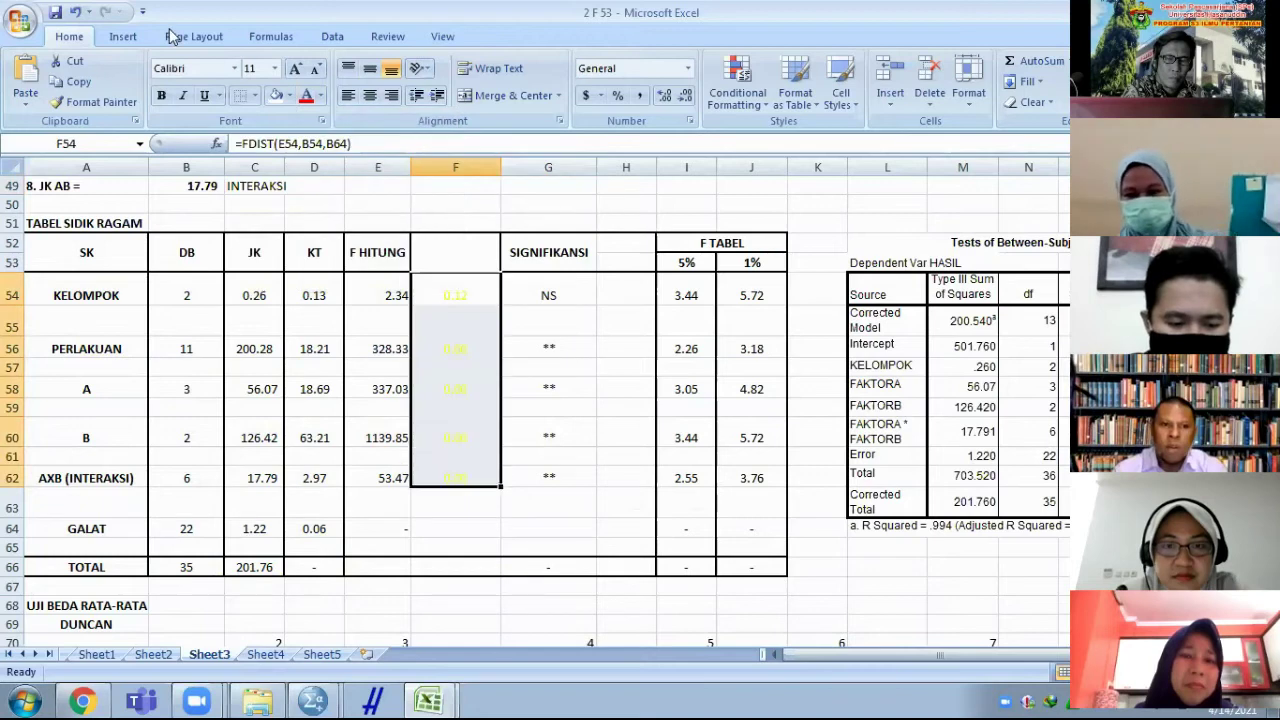
pyautogui.click(320, 96)
pyautogui.click(321, 157)
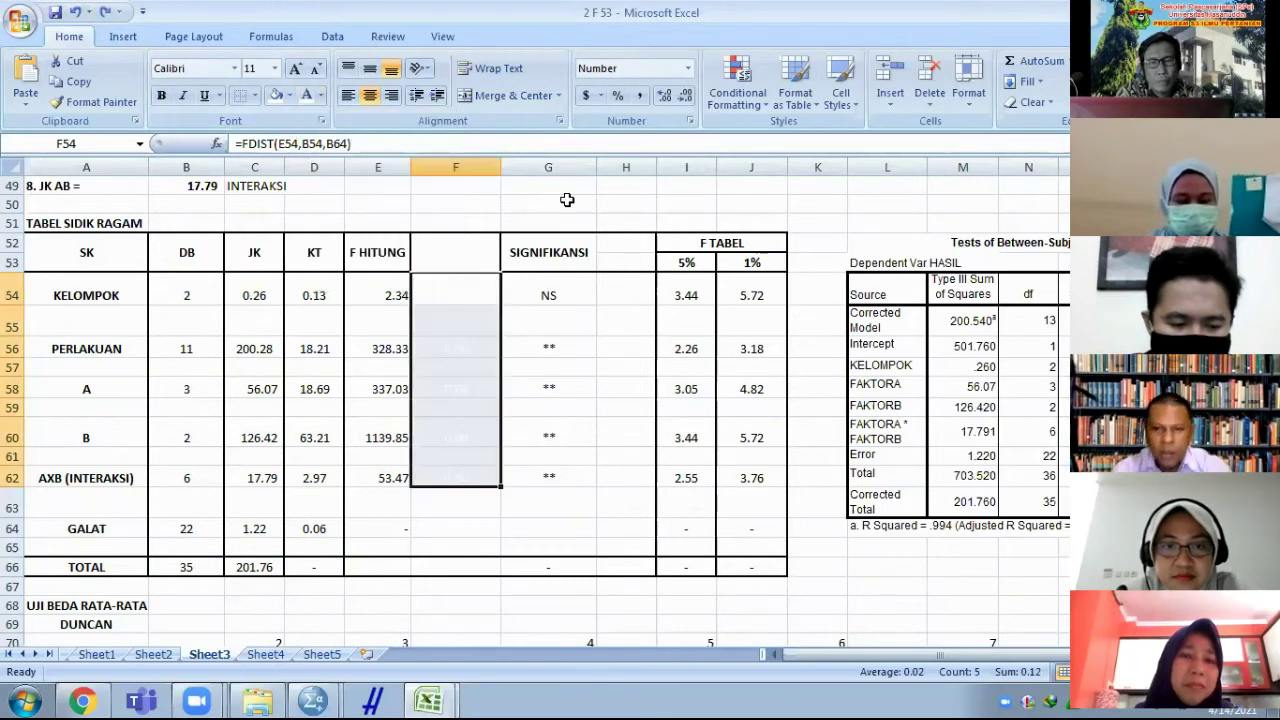
pyautogui.click(562, 200)
# - Fill the FAKTORA sum of squares in M58 and the matching JK value of A in C58 with yellow
pyautogui.click(962, 386)
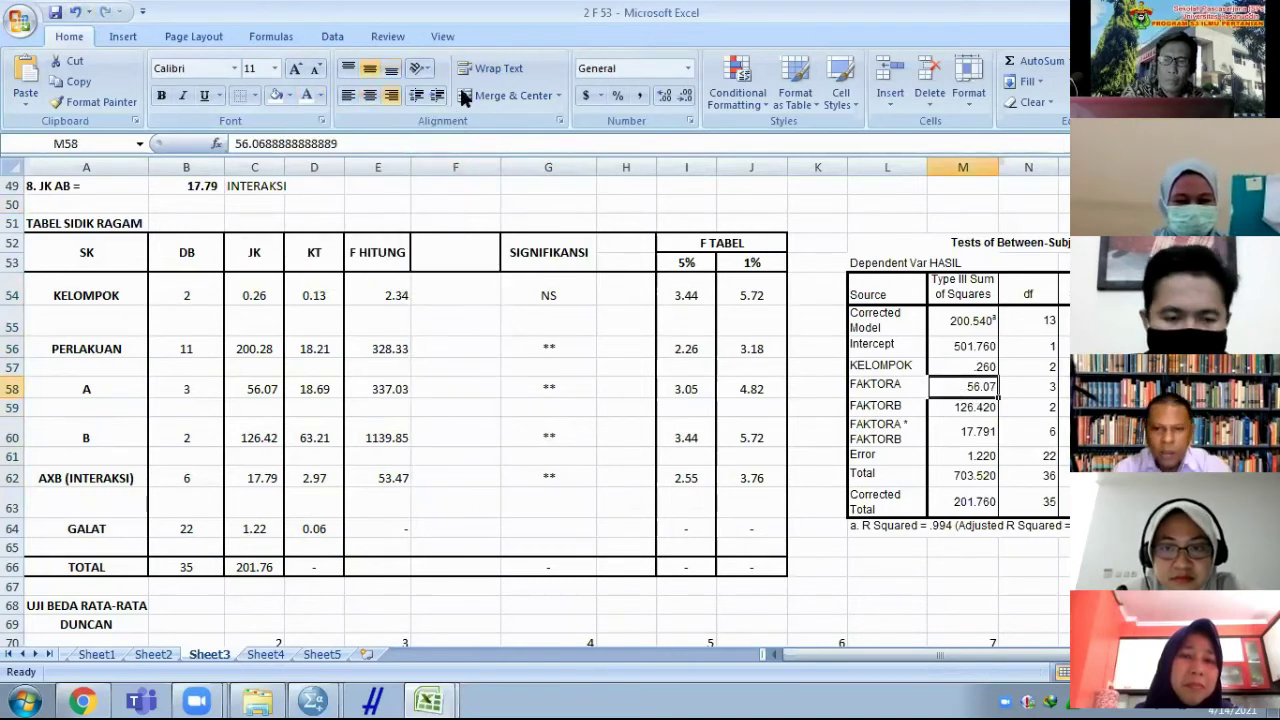
pyautogui.click(288, 96)
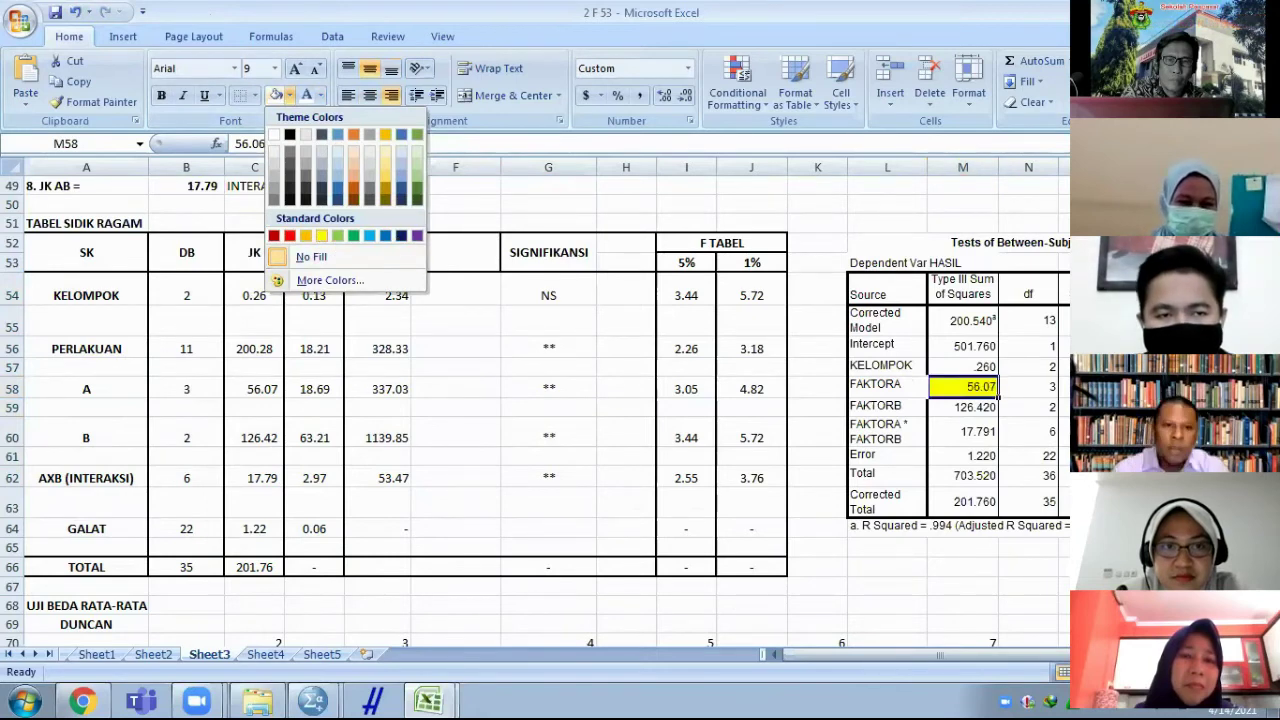
pyautogui.click(321, 235)
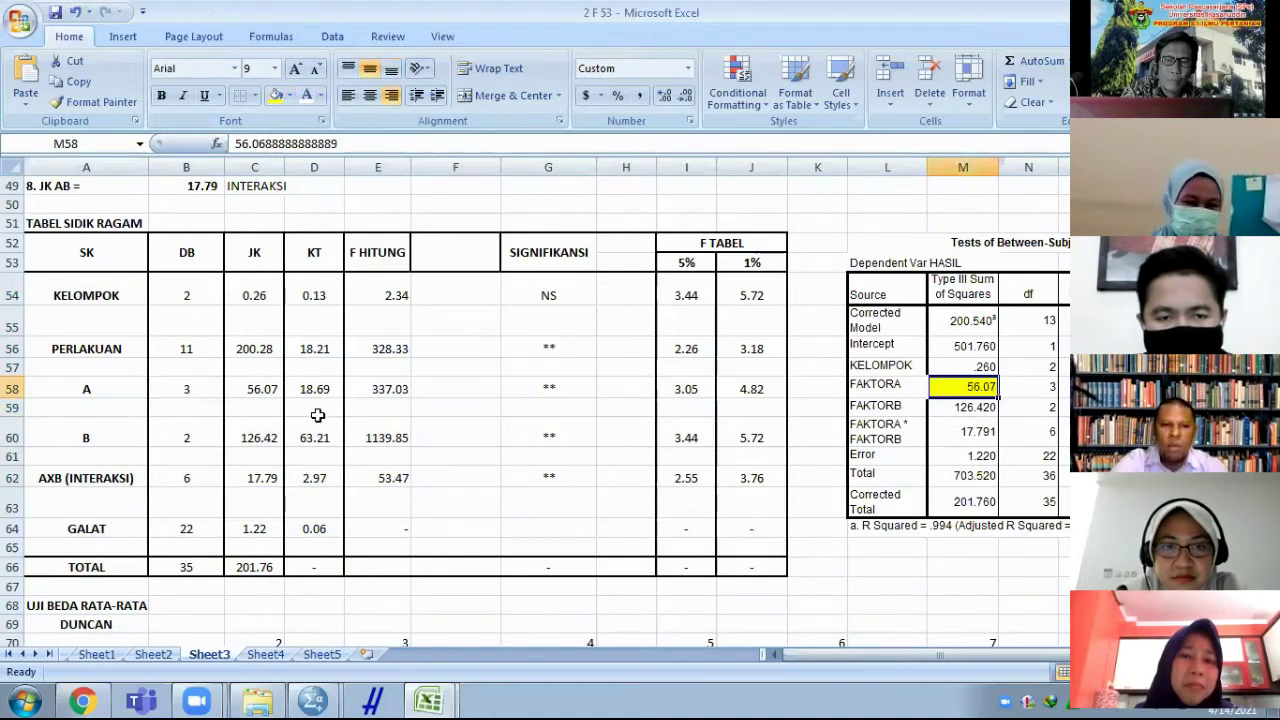
pyautogui.click(256, 389)
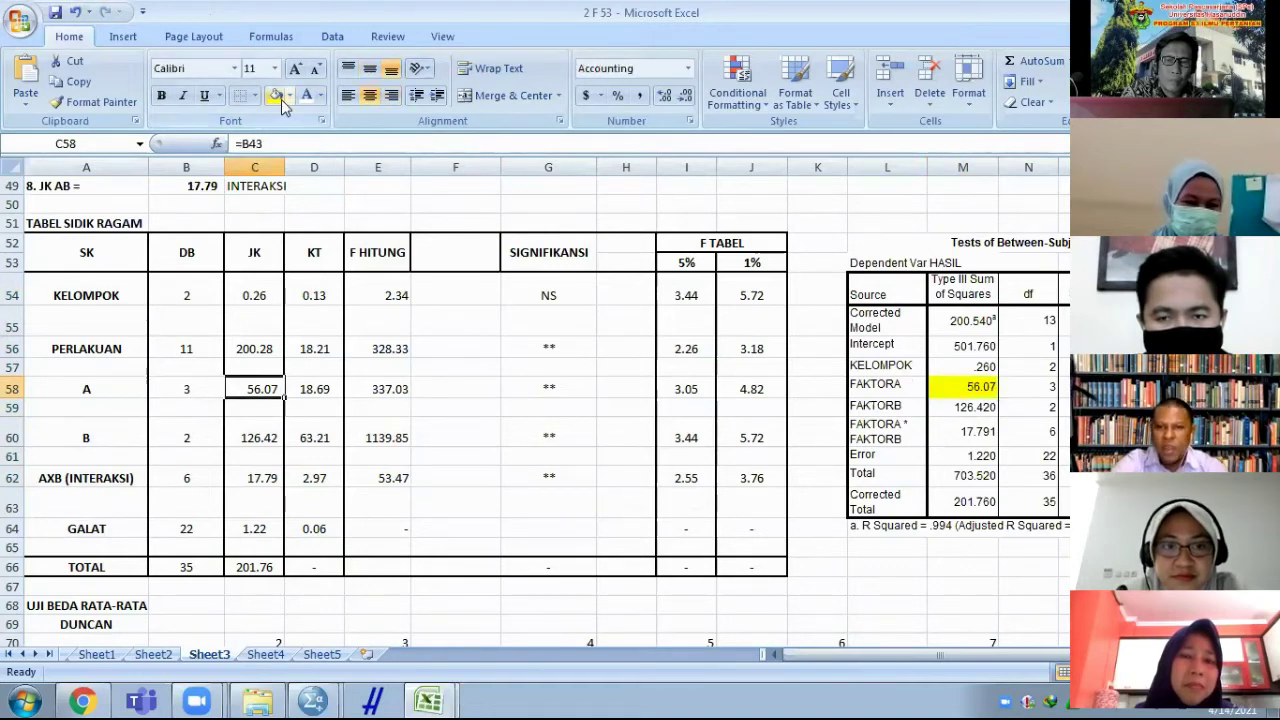
pyautogui.click(275, 95)
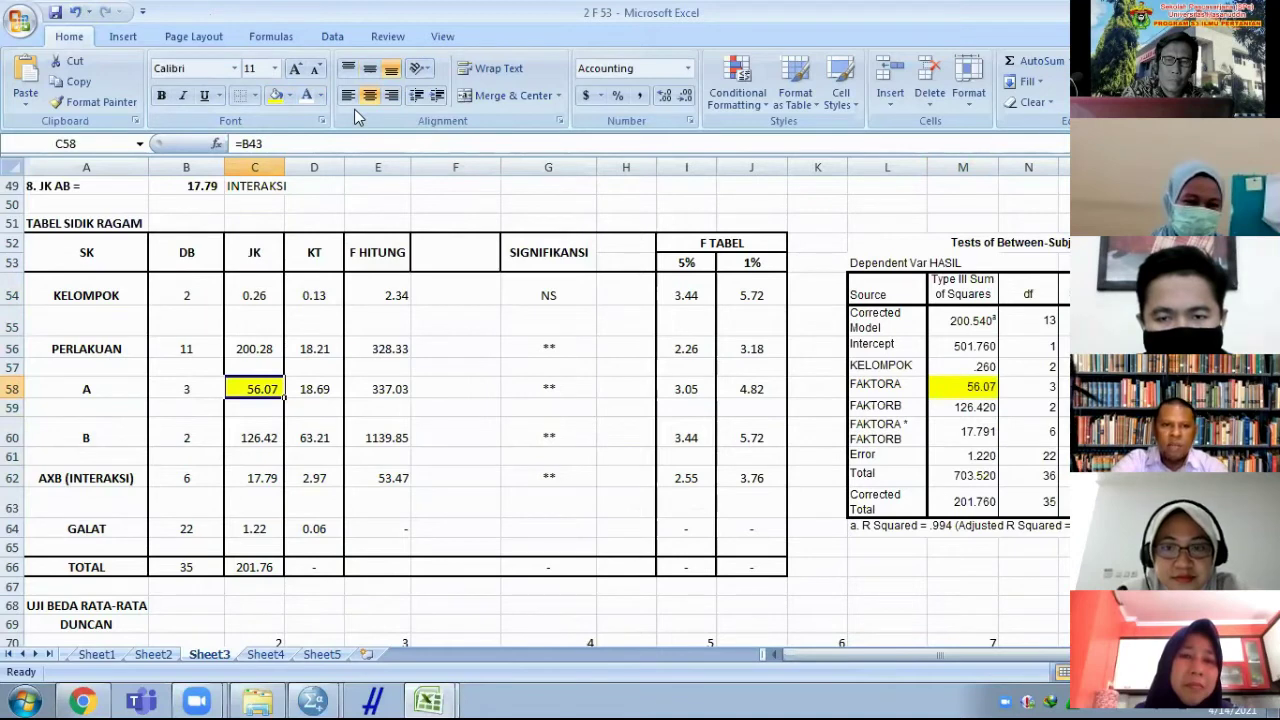
# - Fill the FAKTORB sum of squares in M59 and B's JK value in C60 with orange, showing both with two decimals
pyautogui.click(963, 407)
pyautogui.click(288, 96)
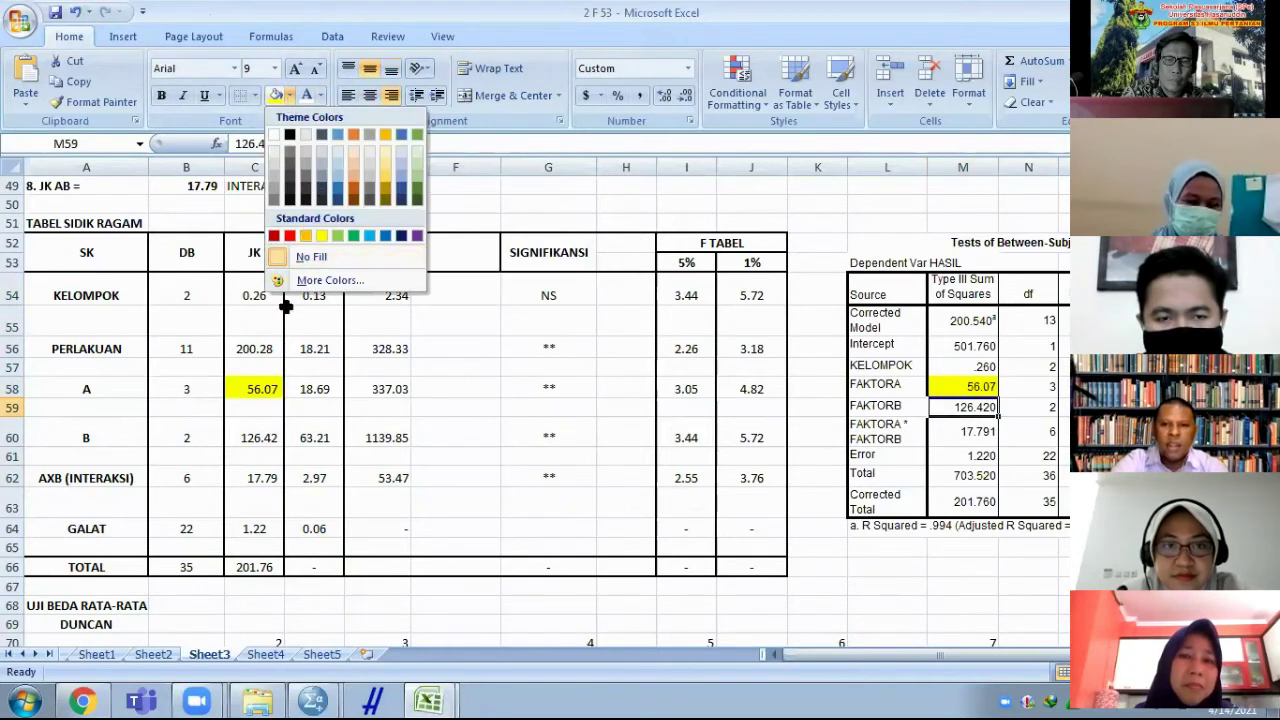
pyautogui.click(314, 237)
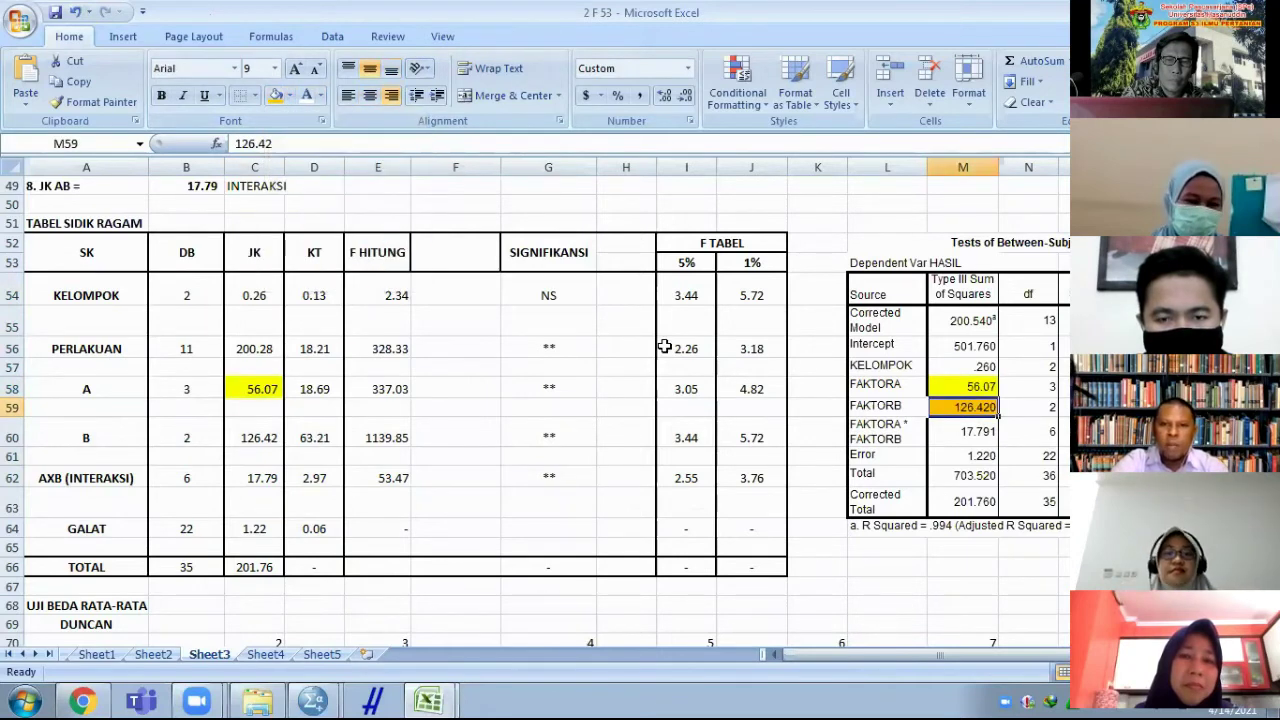
pyautogui.click(686, 95)
pyautogui.click(257, 440)
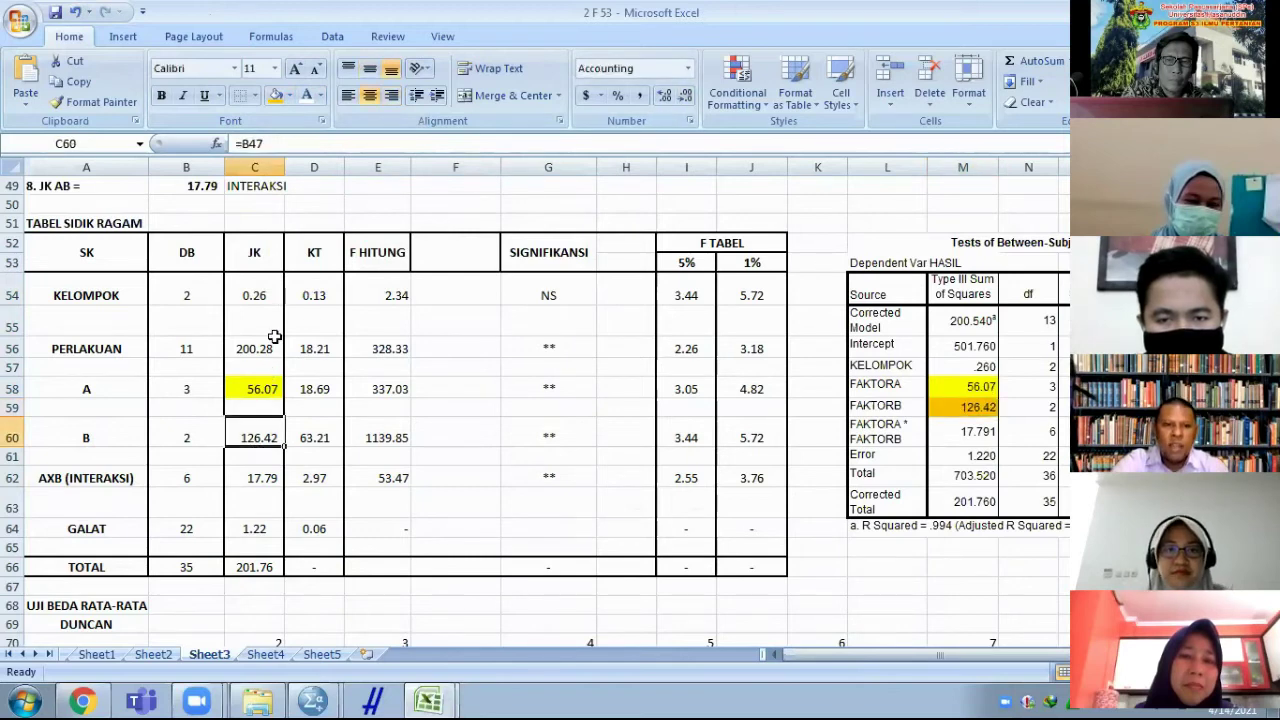
pyautogui.click(276, 95)
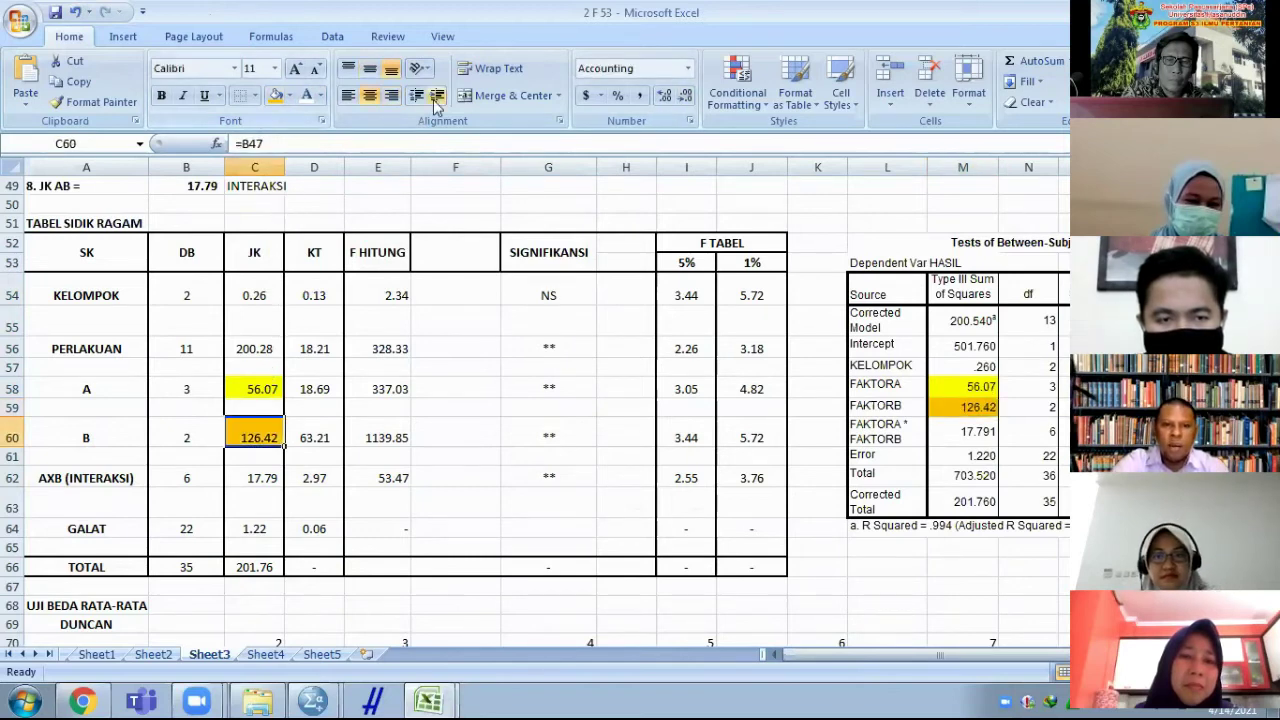
pyautogui.click(686, 95)
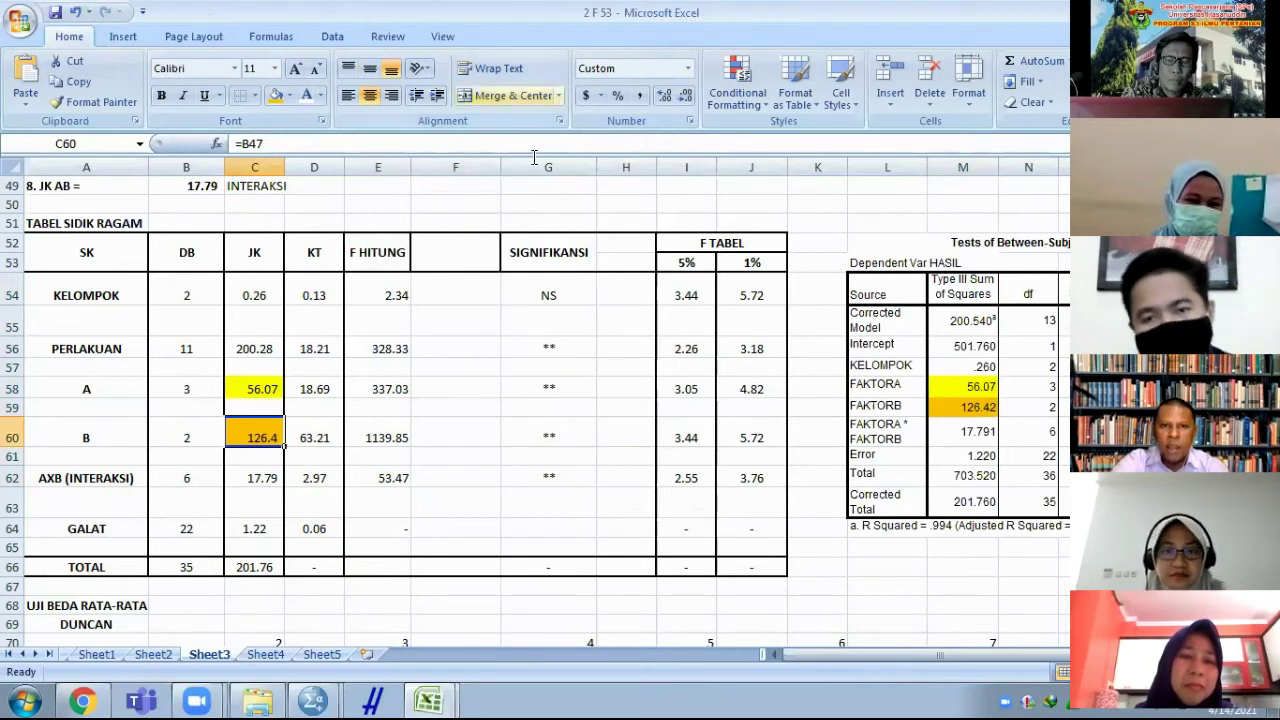
pyautogui.click(665, 96)
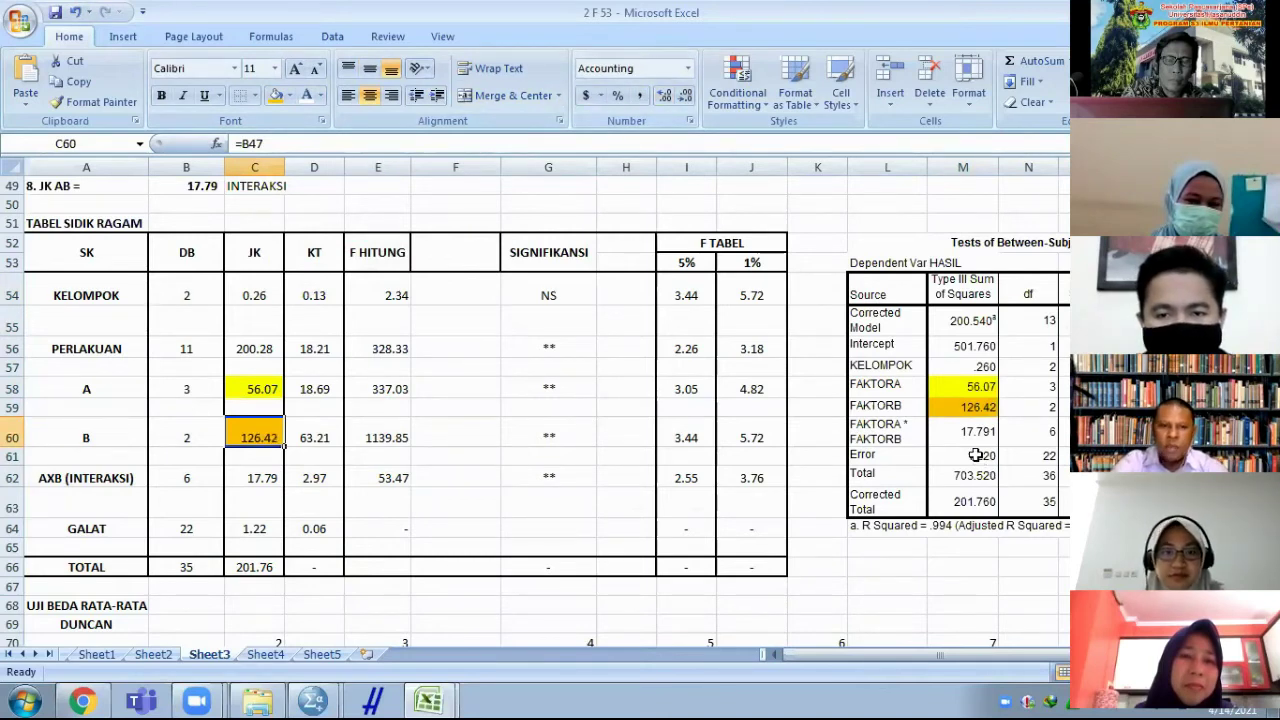
# - Show the FAKTORA * FAKTORB sum of squares in M60 with two decimals and fill it and the AXB (INTERAKSI) JK value in C62 light green
pyautogui.click(958, 435)
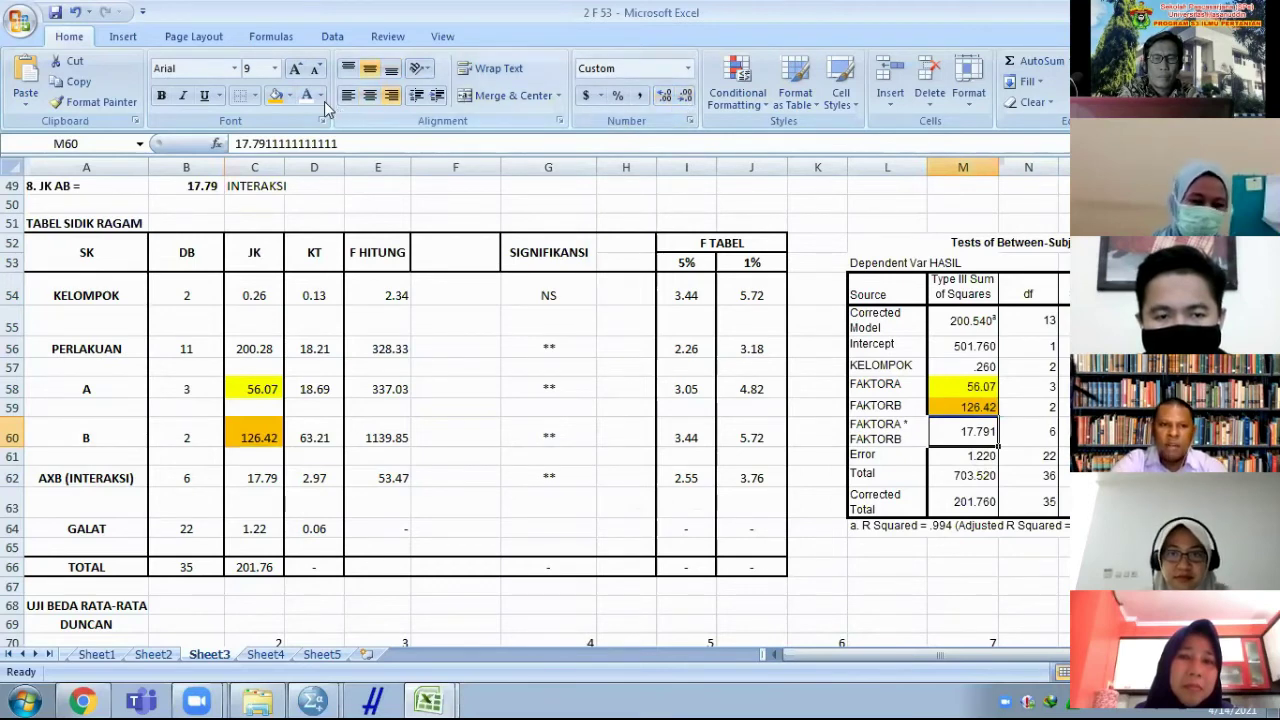
pyautogui.click(288, 95)
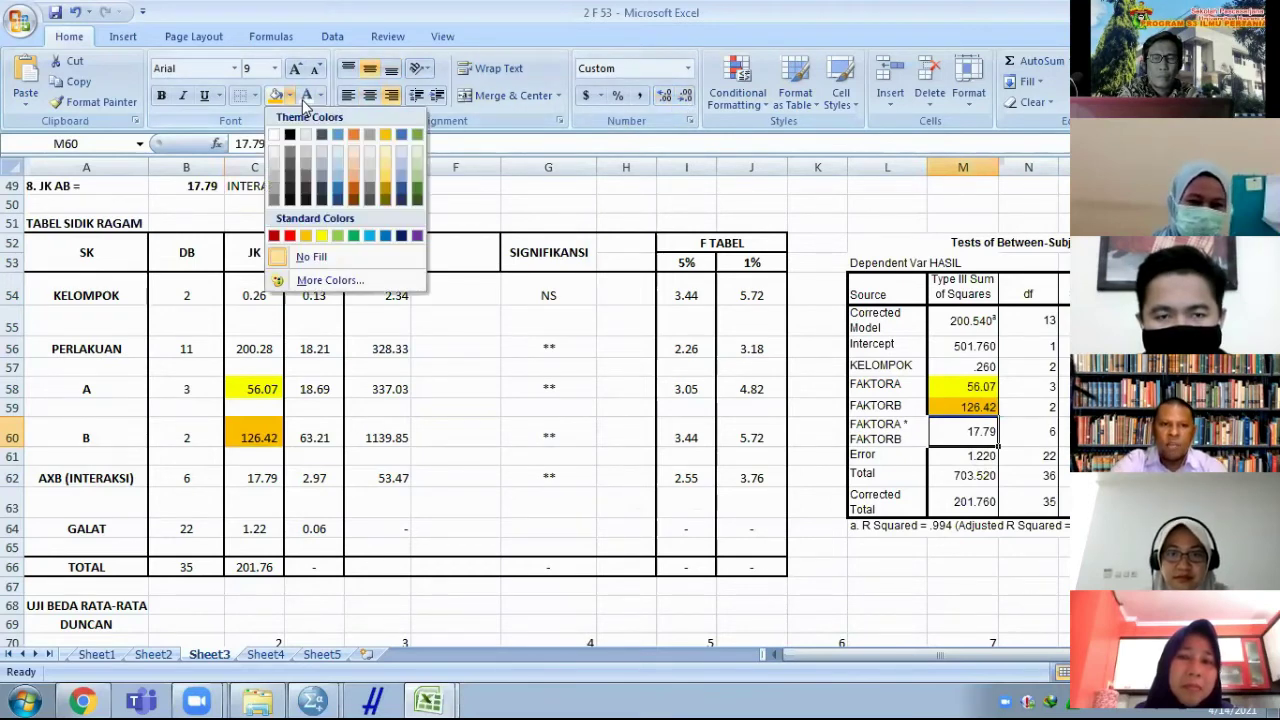
pyautogui.click(337, 235)
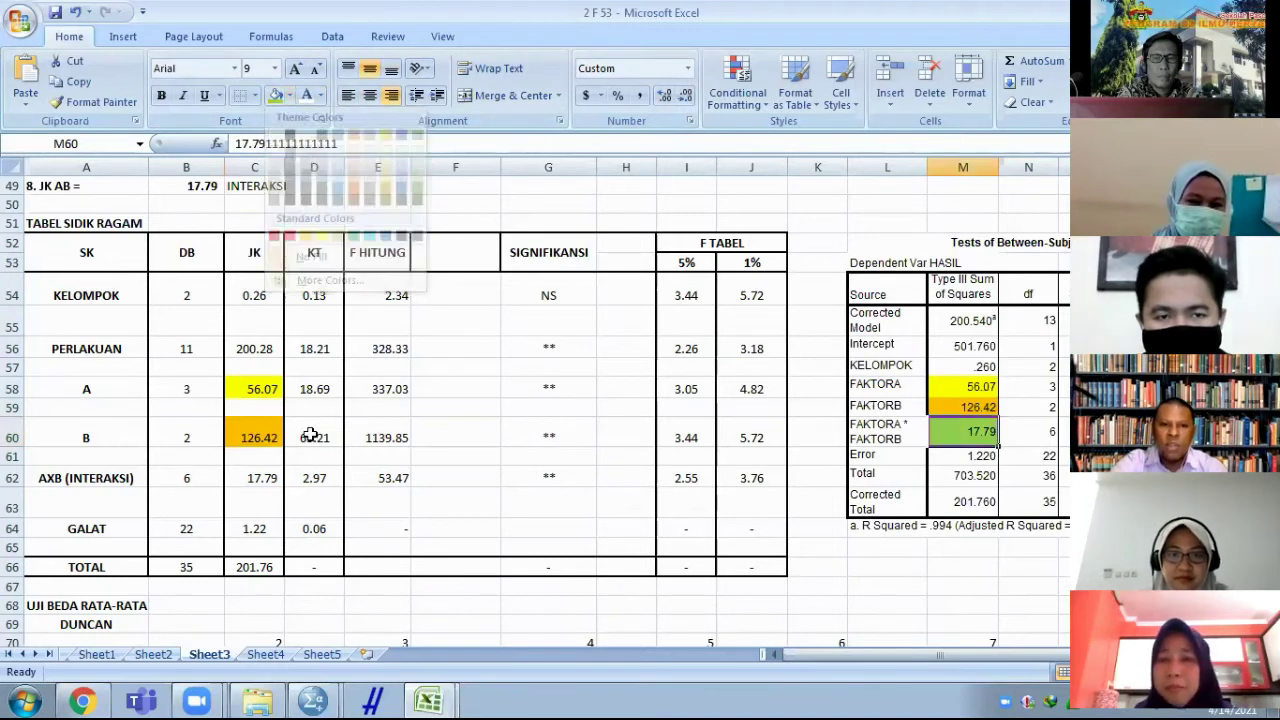
pyautogui.click(258, 478)
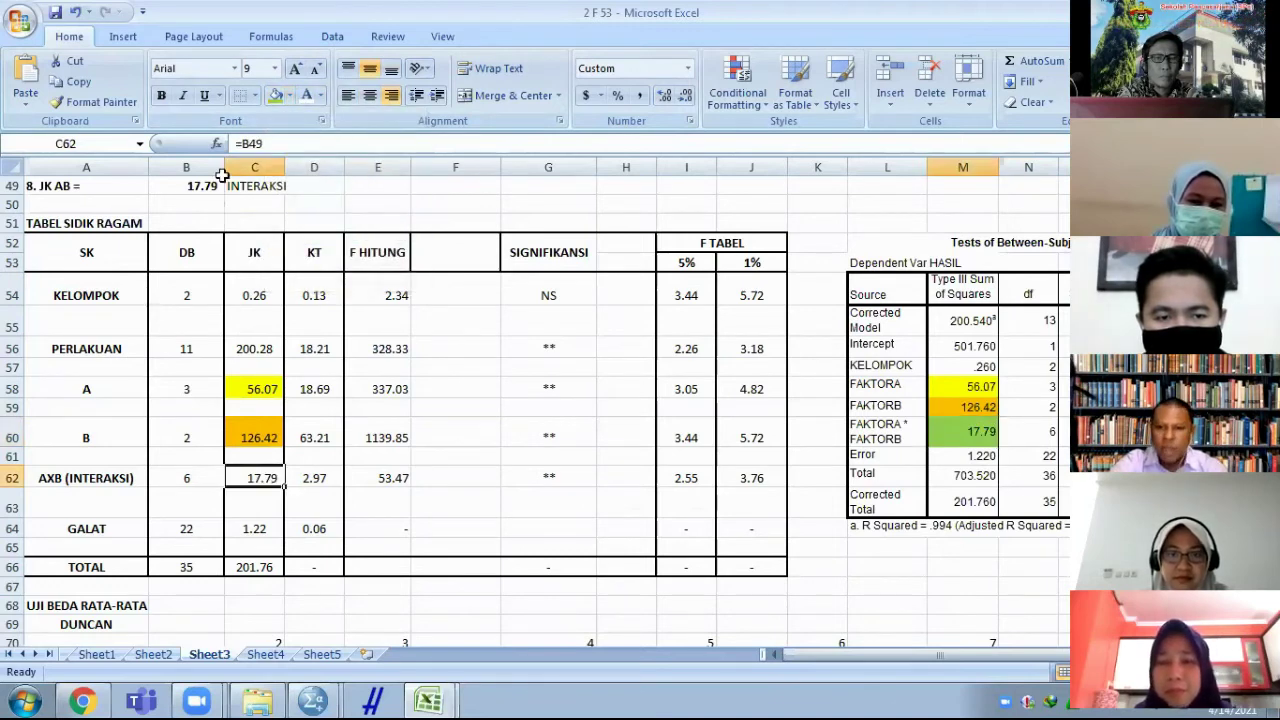
pyautogui.click(275, 95)
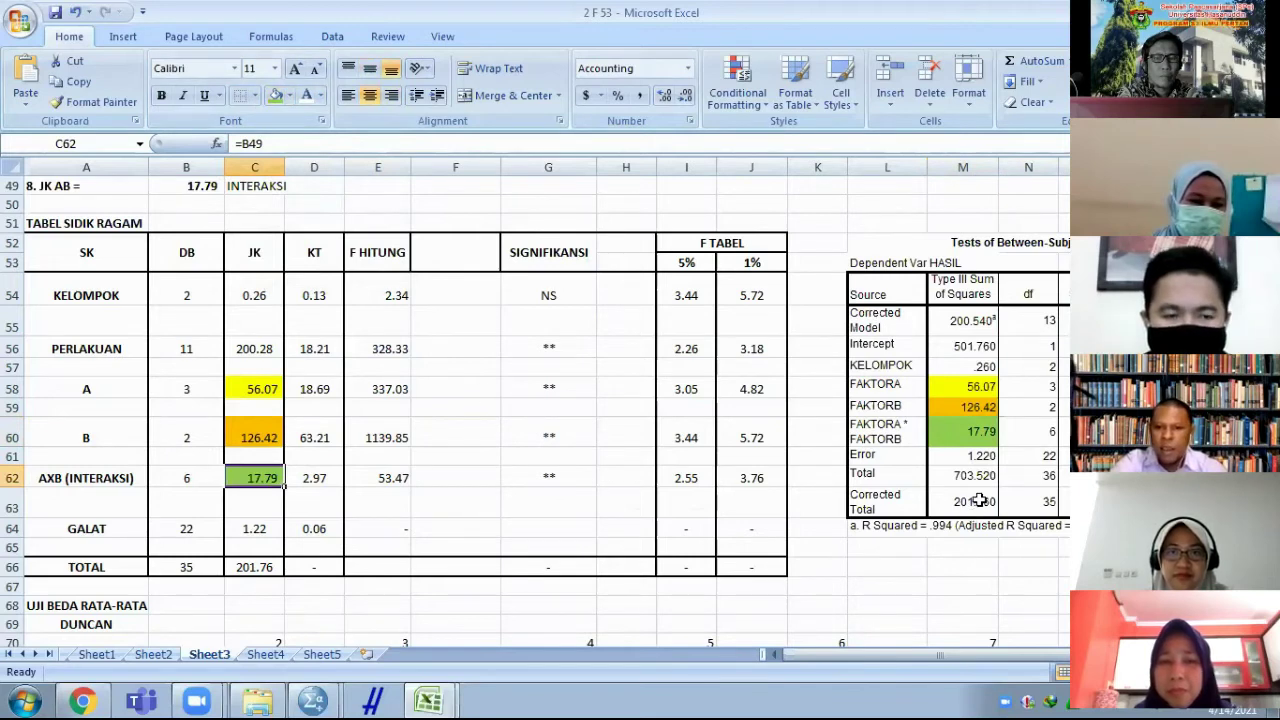
# - Show the Error sum of squares in M61 with two decimals and fill it and the GALAT JK value in C64 green
pyautogui.click(963, 455)
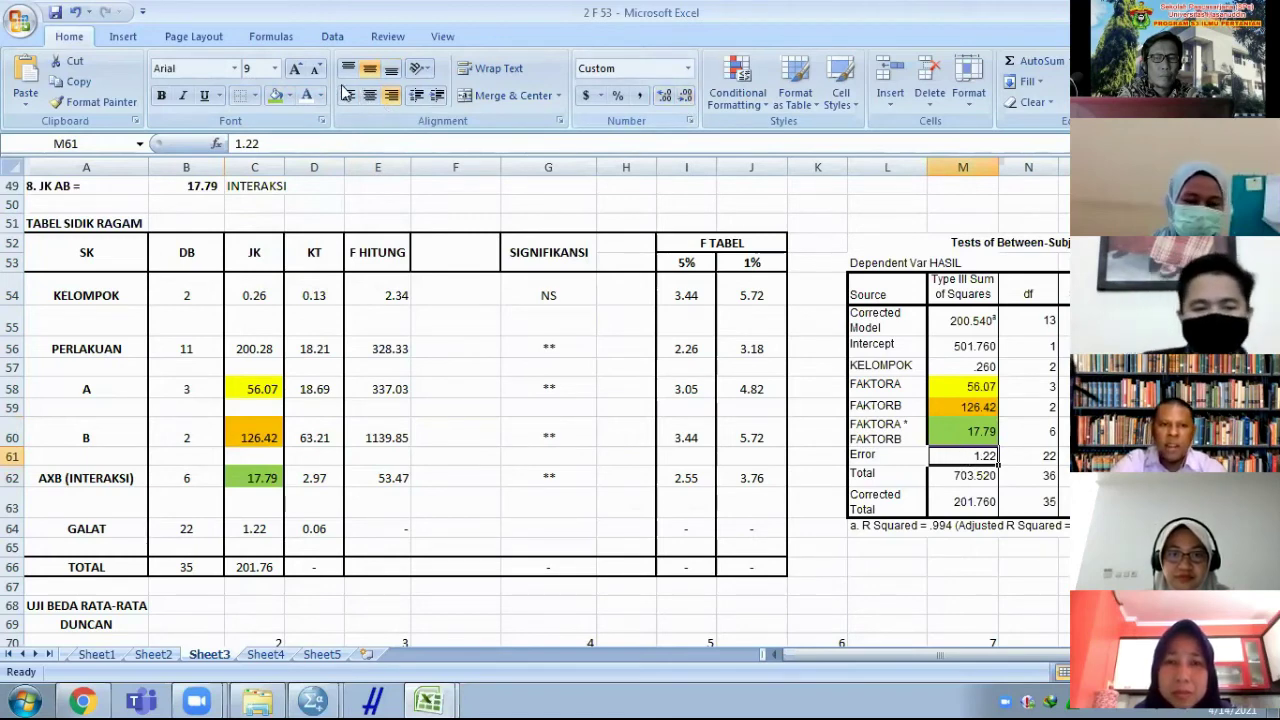
pyautogui.click(288, 95)
pyautogui.click(752, 553)
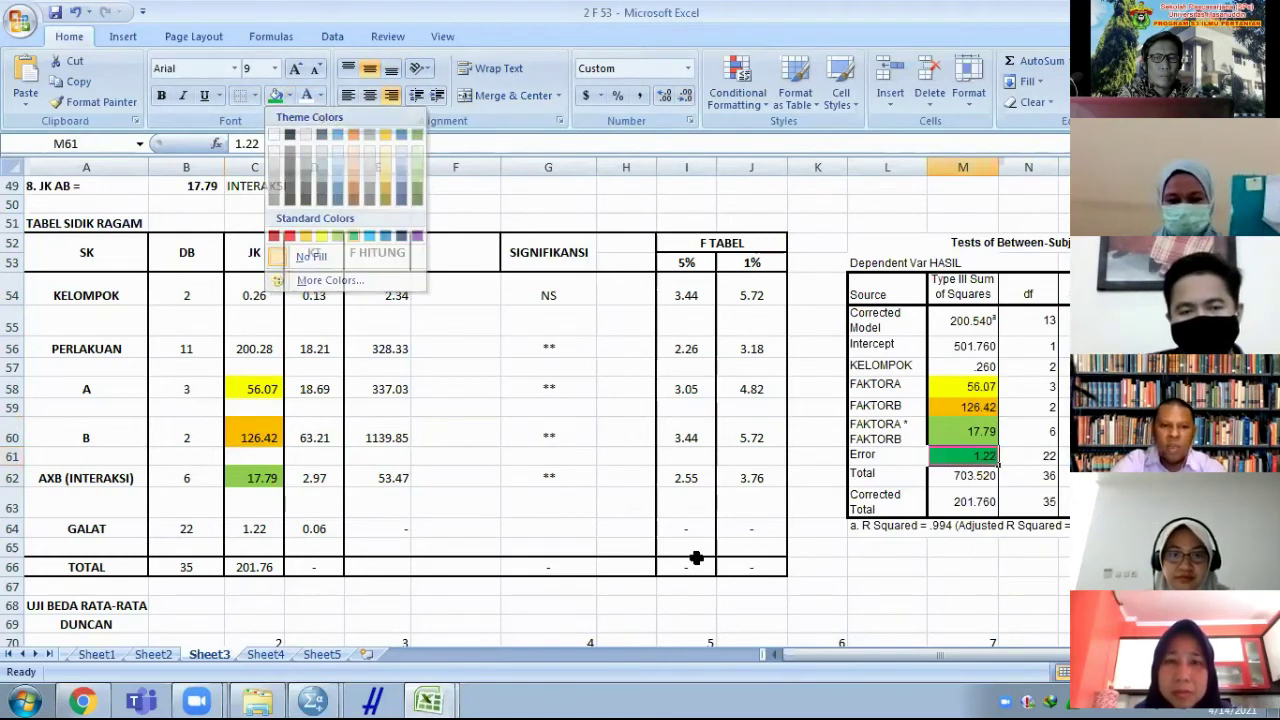
pyautogui.click(232, 527)
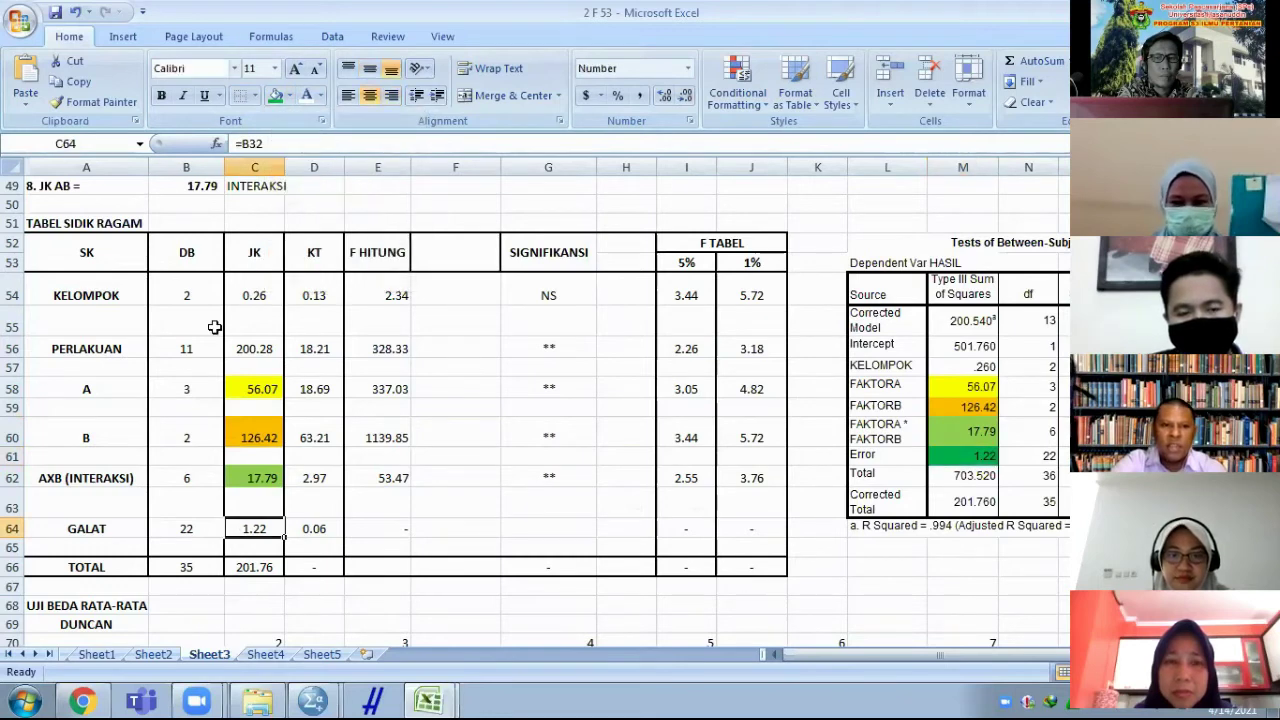
pyautogui.click(276, 95)
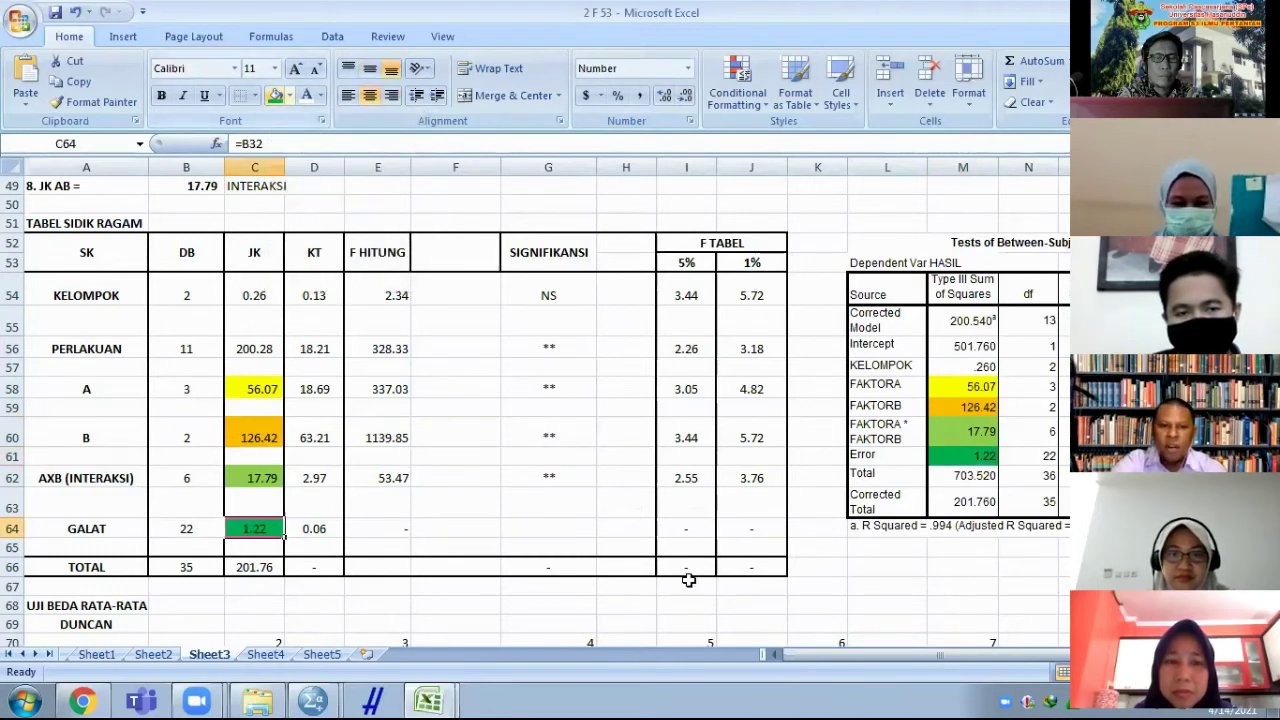
# - Show the Corrected Total sum of squares in M63 with two decimals and fill it and the TOTAL JK value in C66 light blue
pyautogui.click(968, 502)
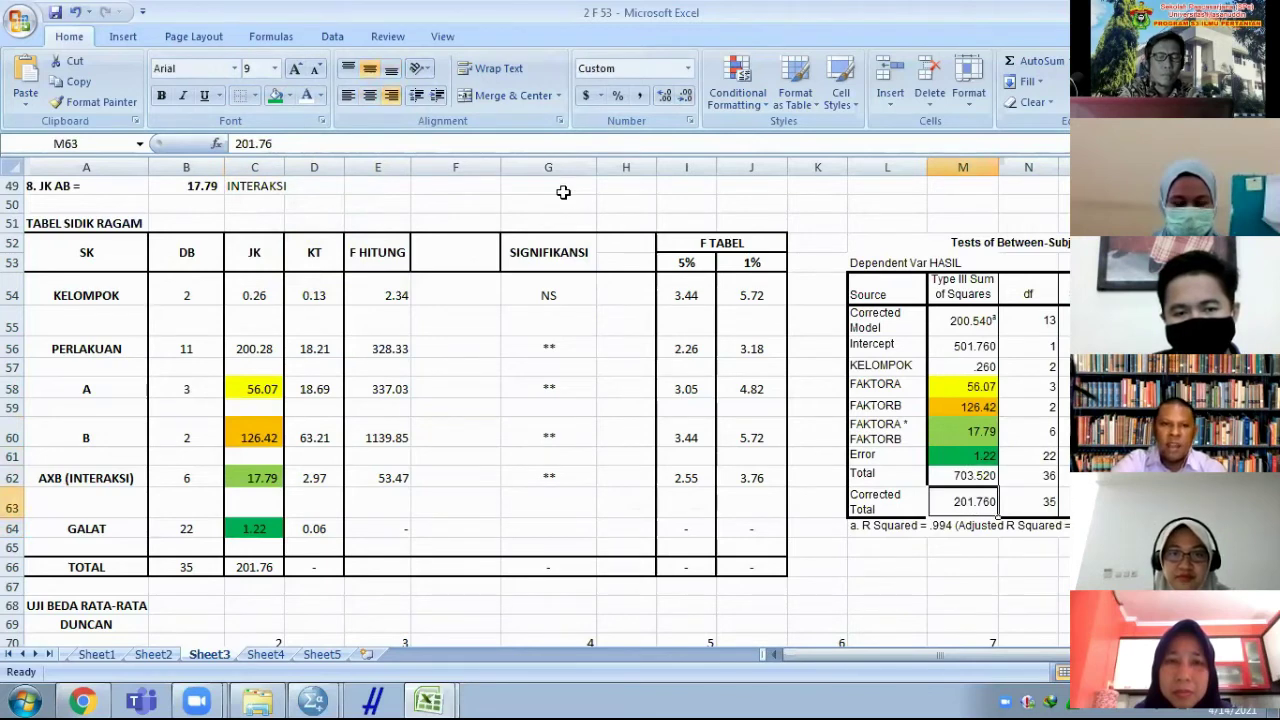
pyautogui.click(289, 95)
pyautogui.click(368, 236)
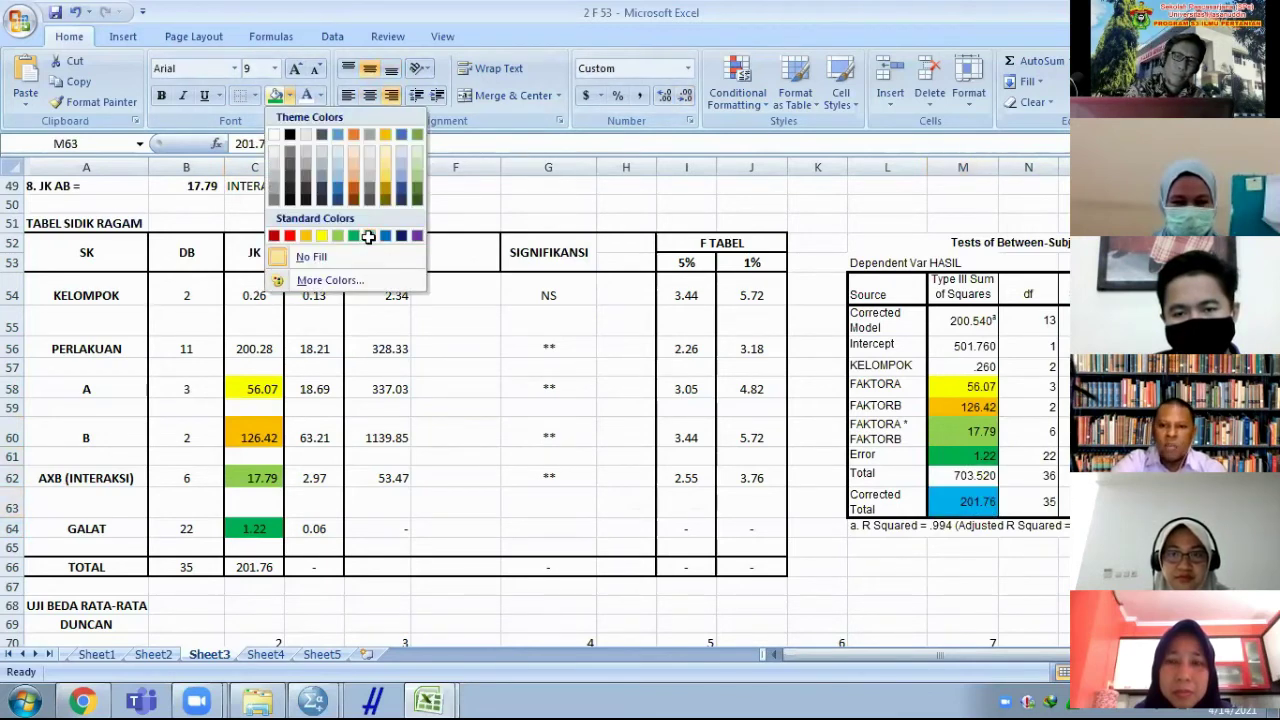
pyautogui.click(243, 569)
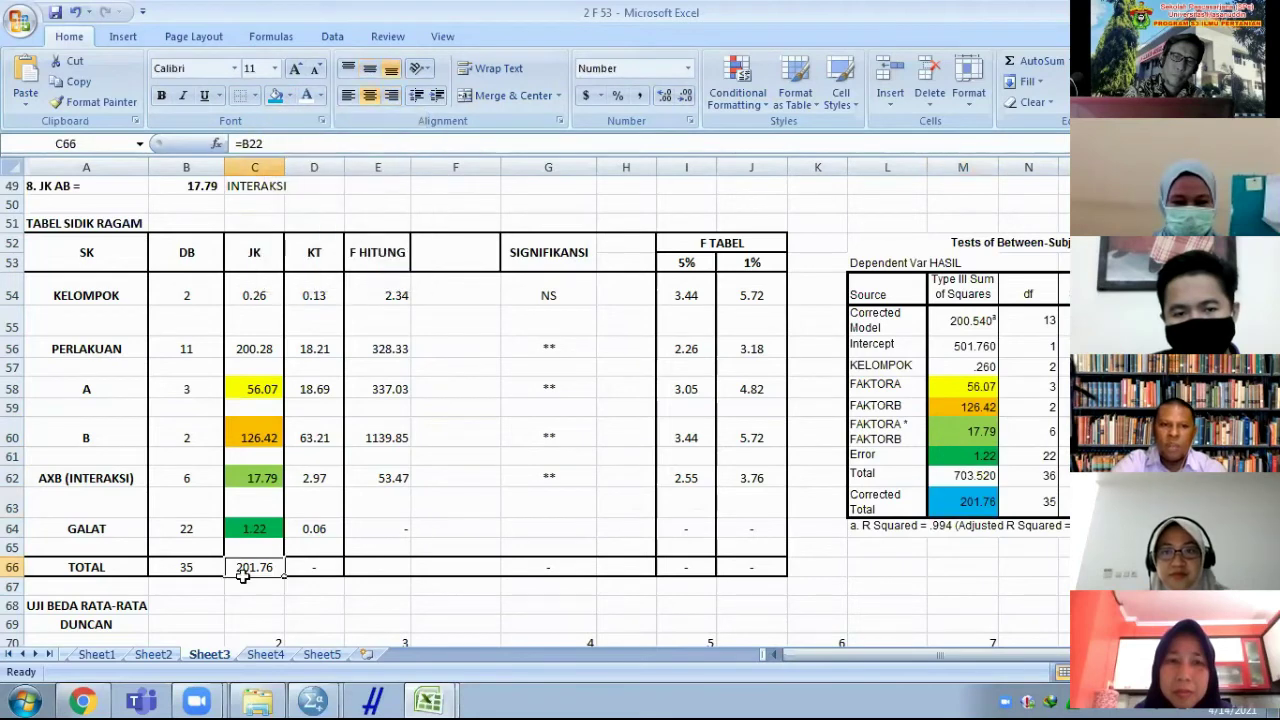
pyautogui.click(276, 95)
pyautogui.click(833, 588)
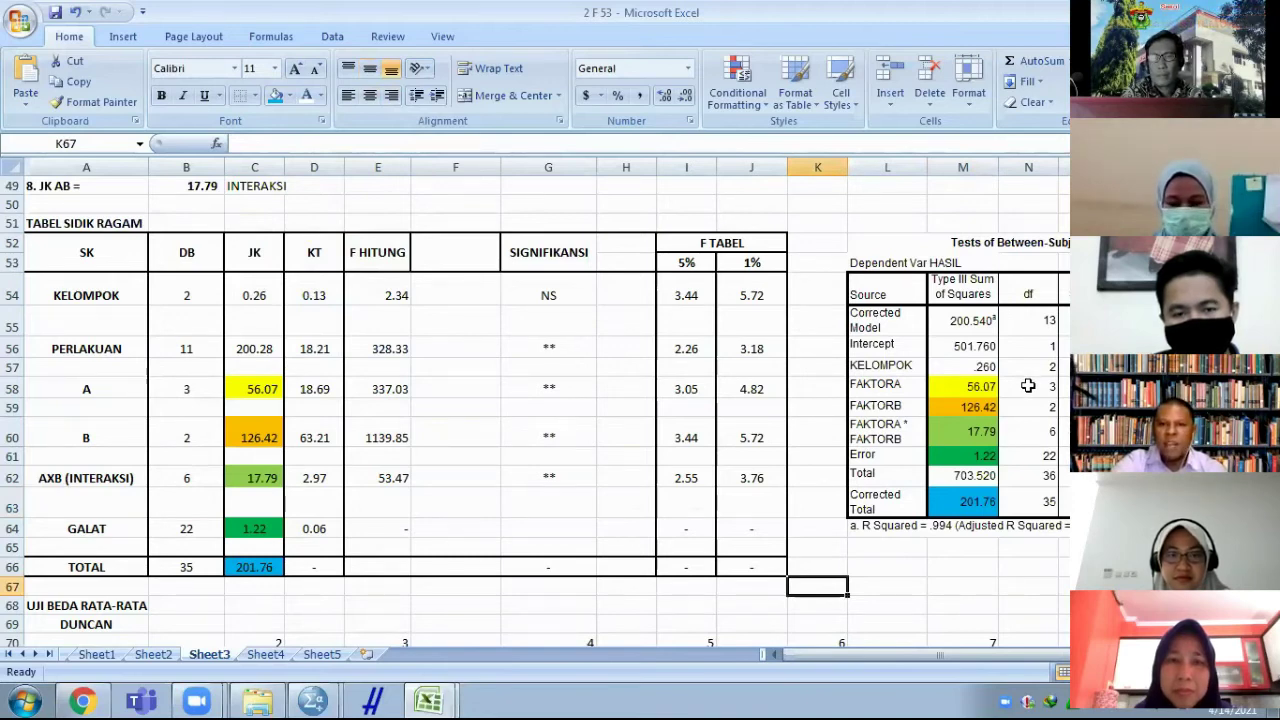
# - Compare the df and mean square values of the SPSS table in columns N and O with the manual DB and KT values
pyautogui.click(1028, 386)
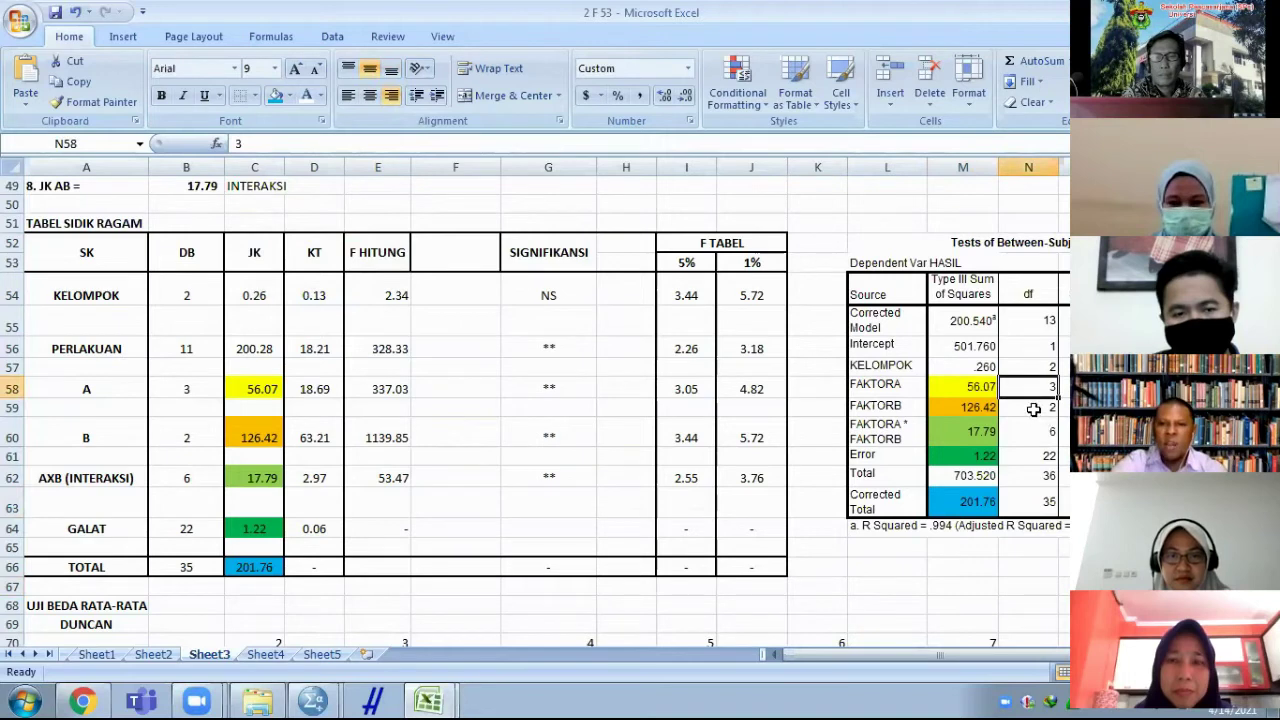
pyautogui.click(1034, 408)
pyautogui.click(1043, 443)
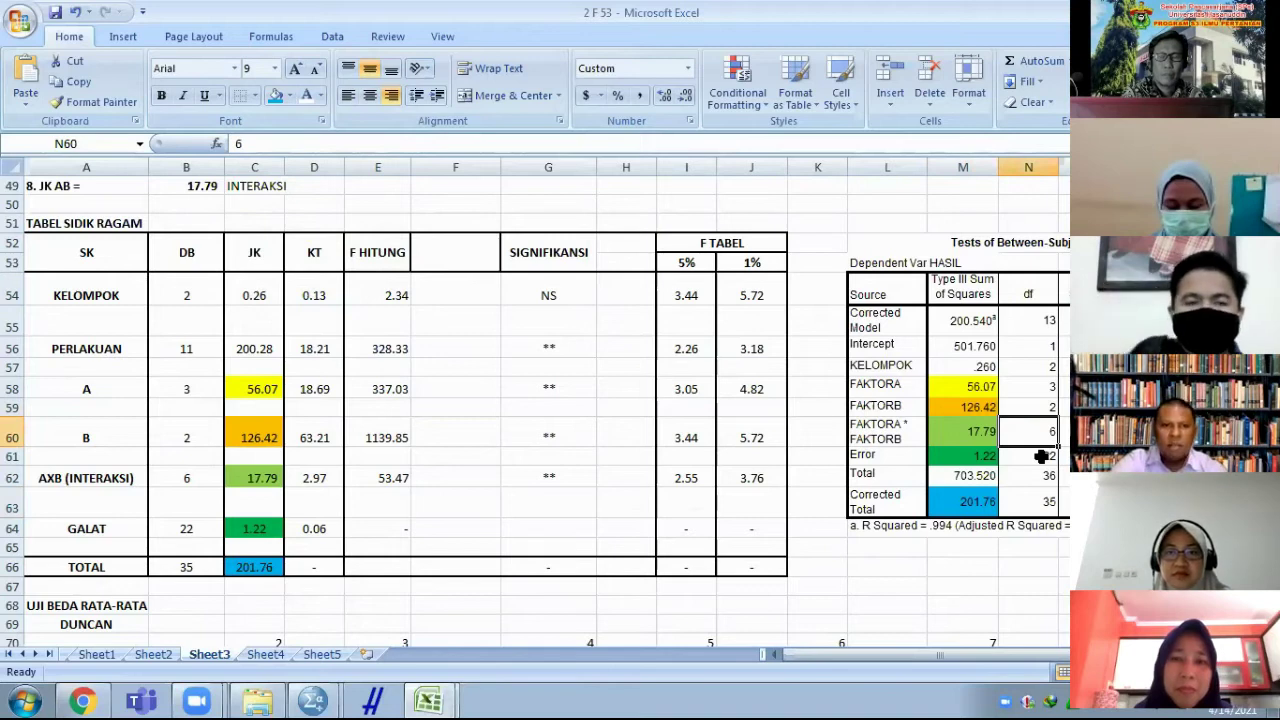
pyautogui.click(1041, 456)
pyautogui.click(1036, 516)
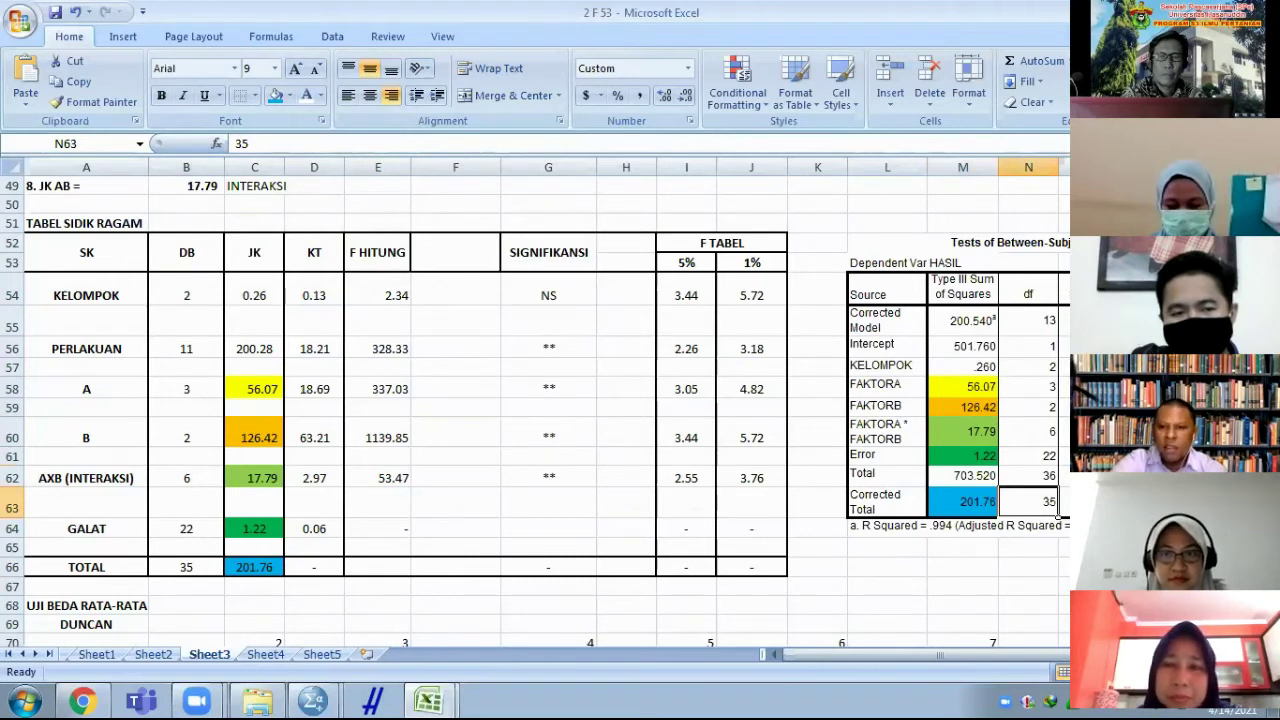
pyautogui.click(1090, 387)
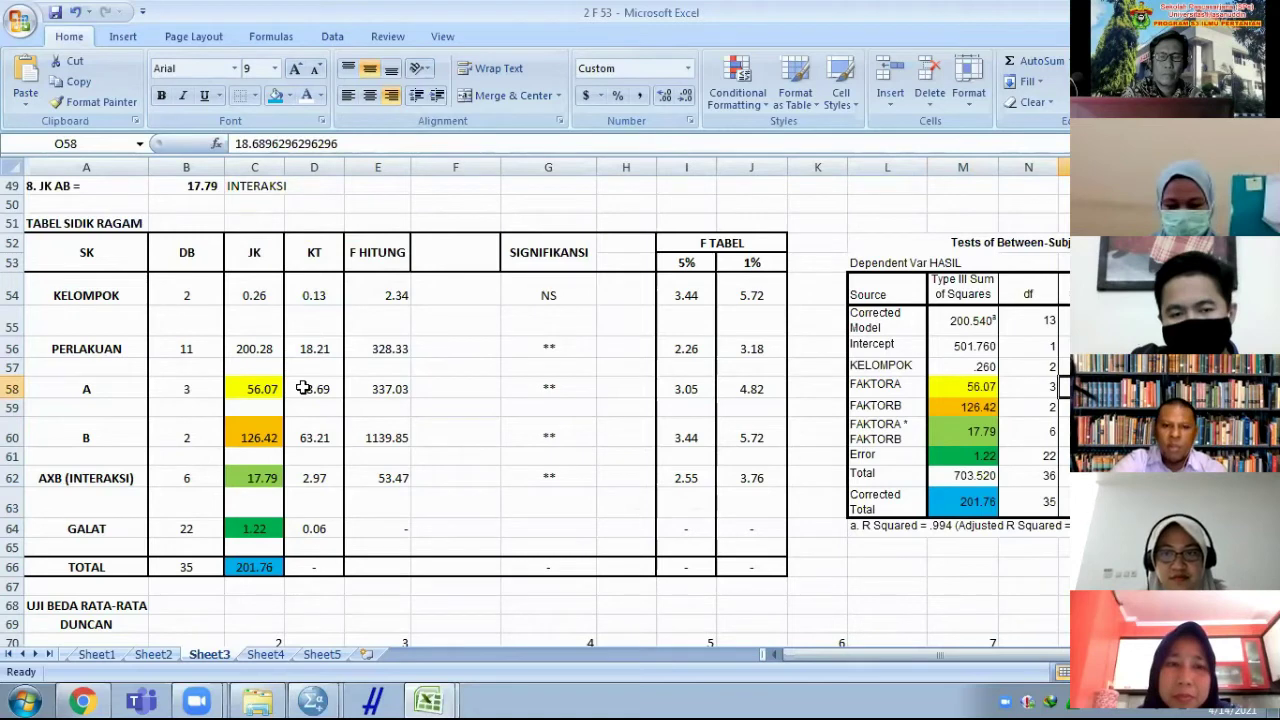
pyautogui.click(303, 387)
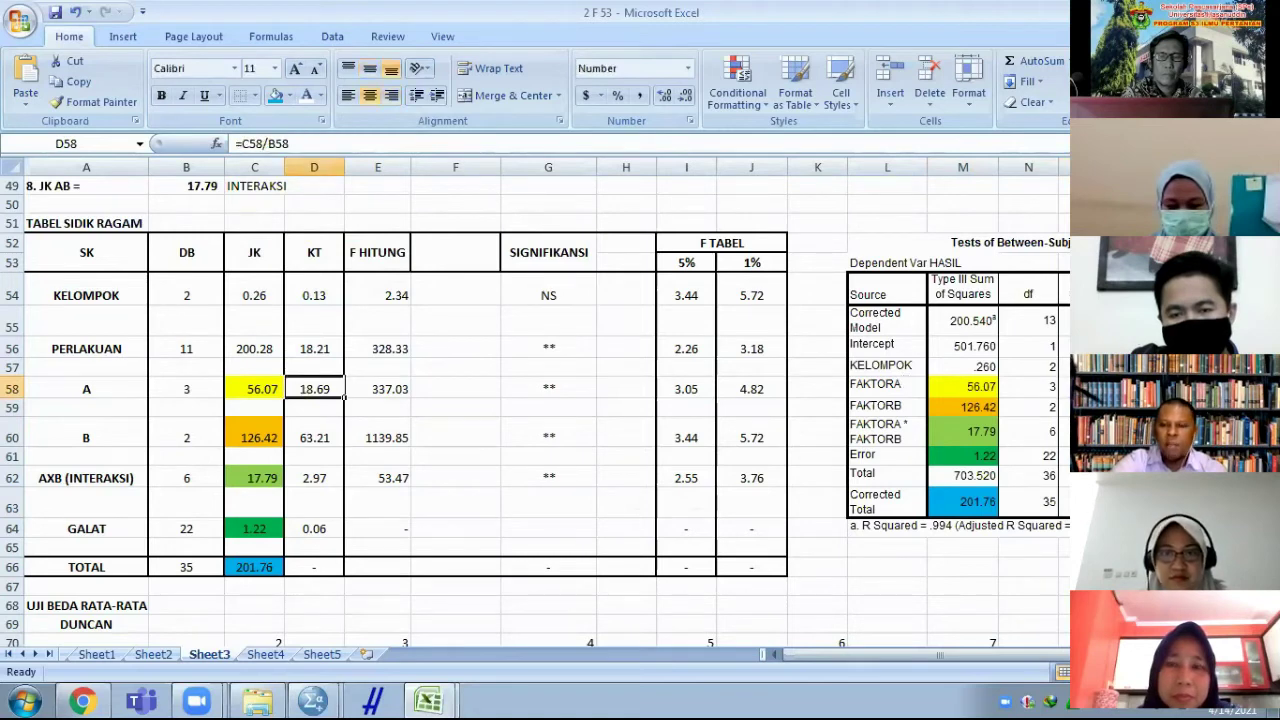
pyautogui.click(1065, 407)
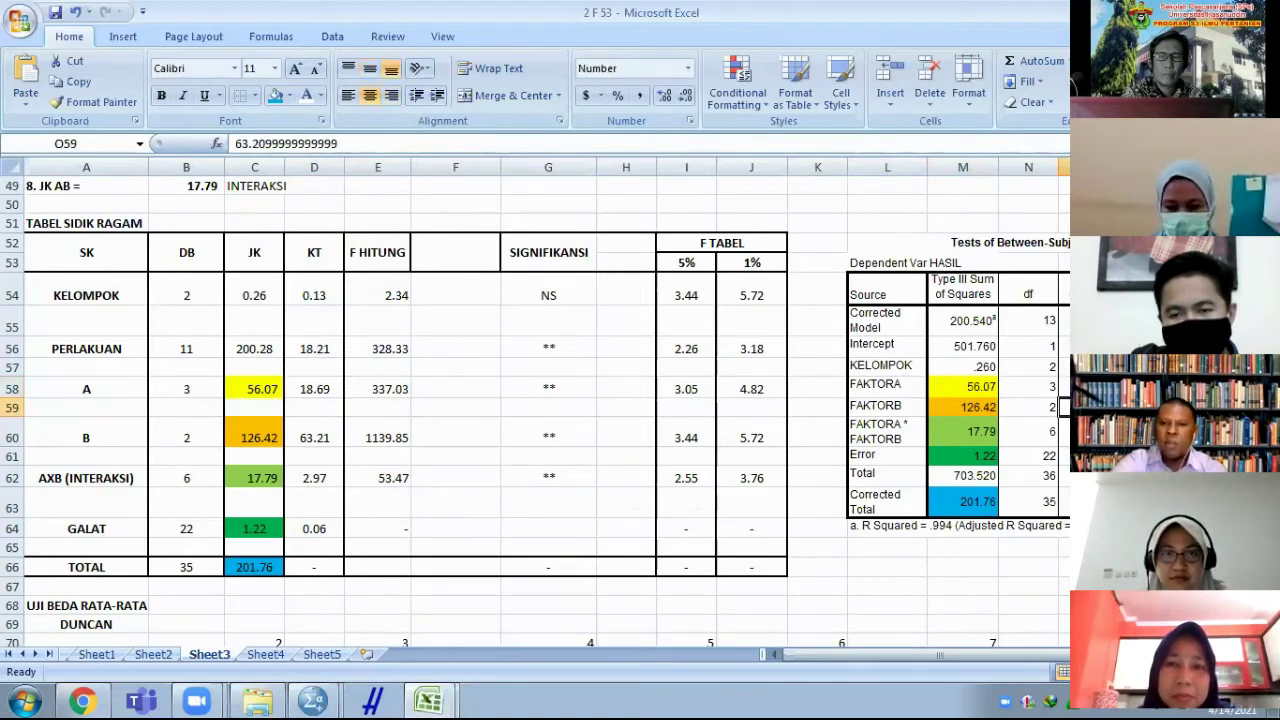
pyautogui.moveTo(958, 387); pyautogui.dragTo(1066, 390)
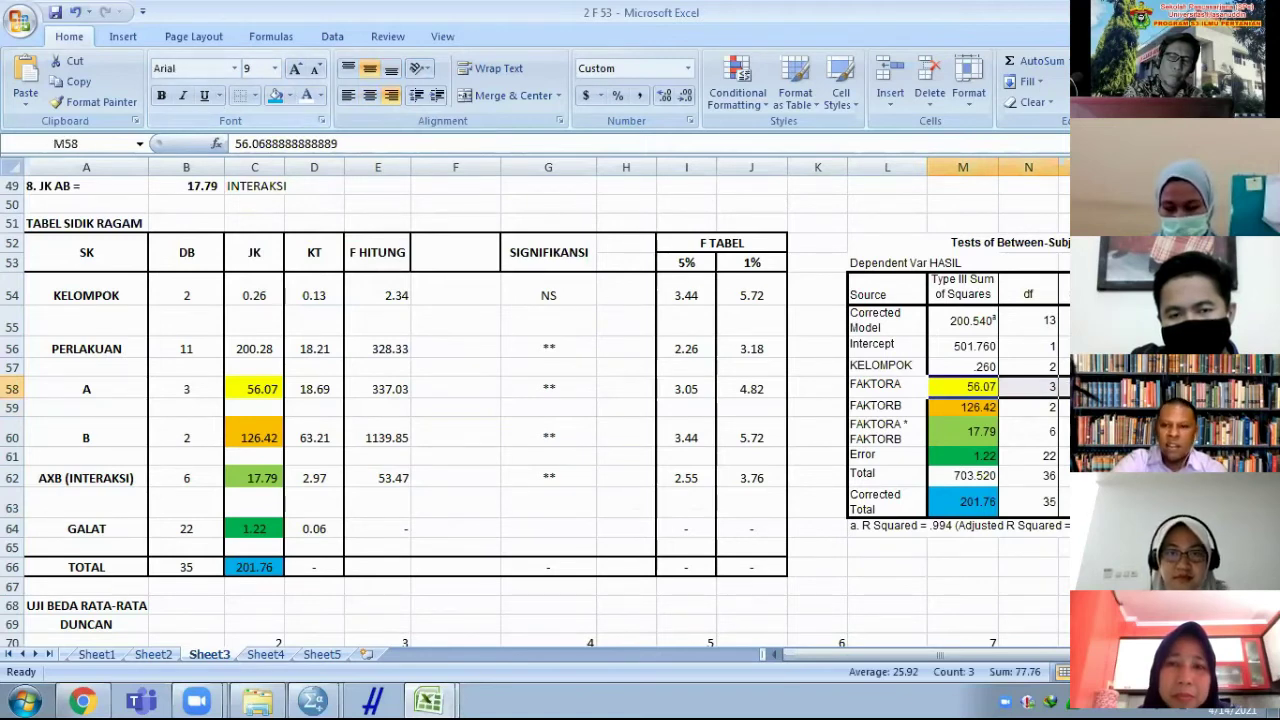
pyautogui.hotkey('ctrl', 'z')
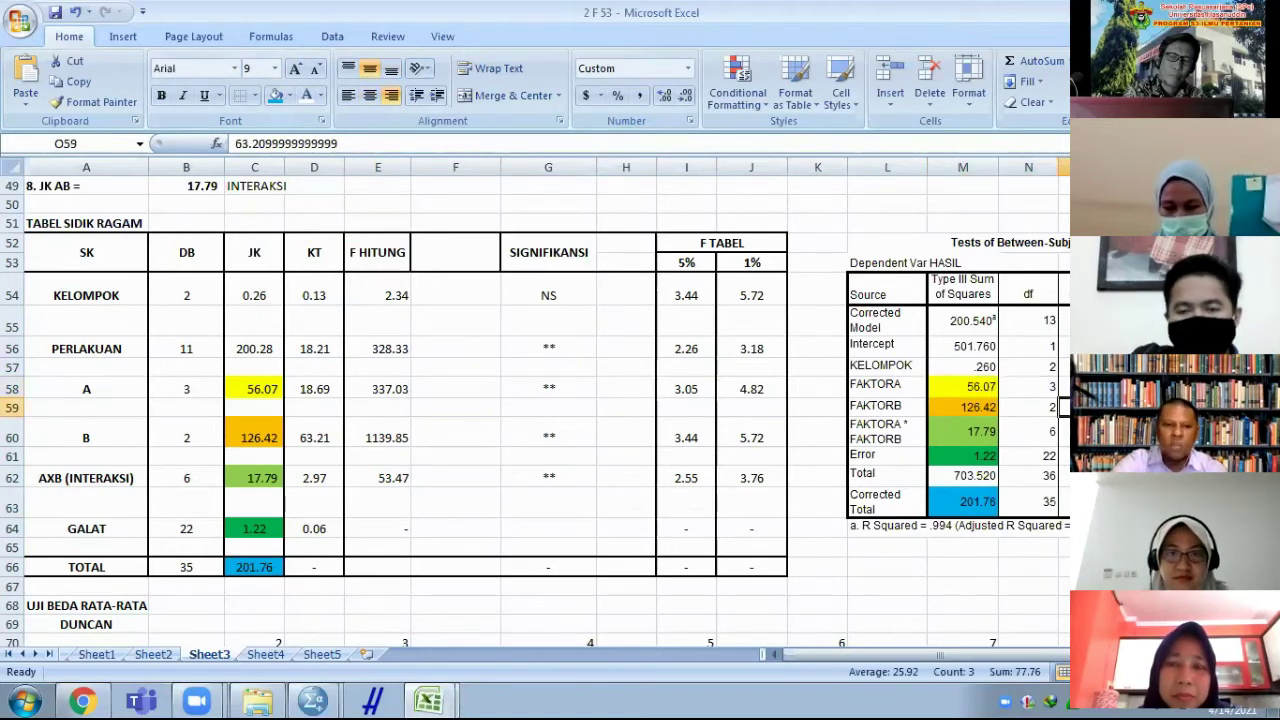
pyautogui.click(327, 440)
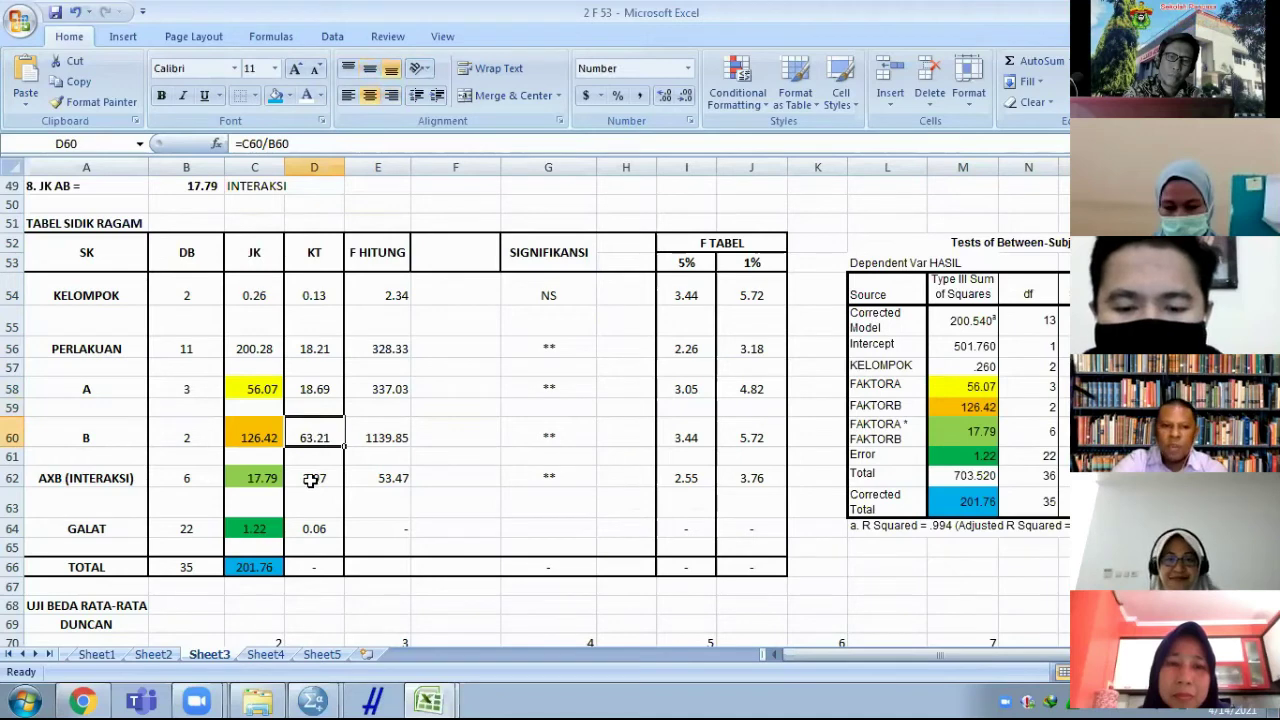
pyautogui.click(312, 482)
# - Show the factor and interaction mean squares in O58:O60 with two decimals and check the GALAT KT in D64 against the Error mean square in O61
pyautogui.click(1072, 437)
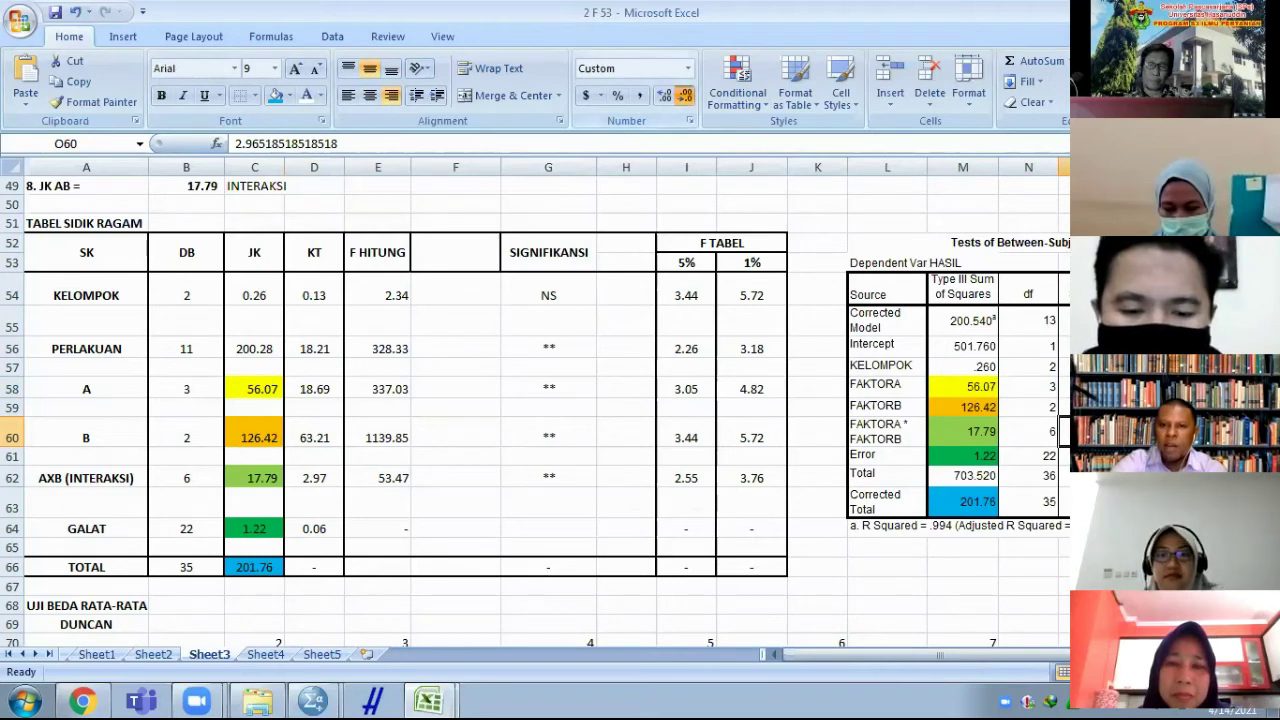
pyautogui.press('Up')
pyautogui.press('Up')
pyautogui.hotkey('shift', 'Down')
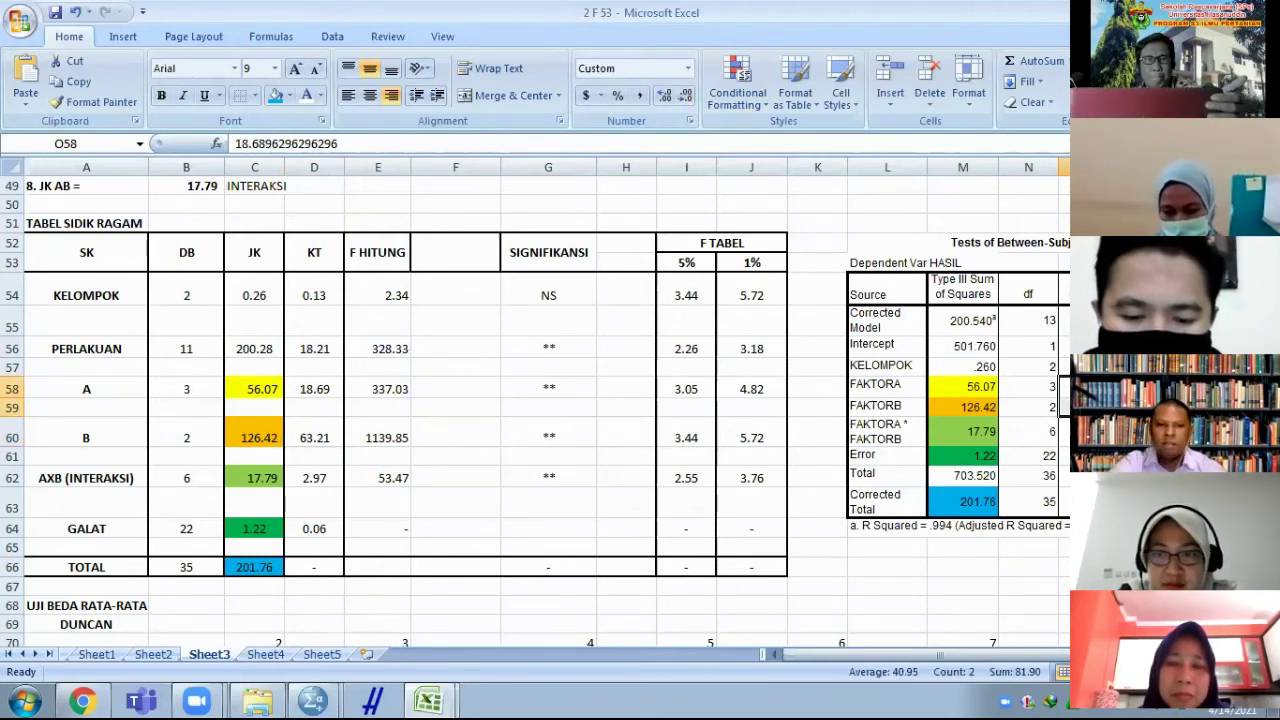
pyautogui.click(314, 528)
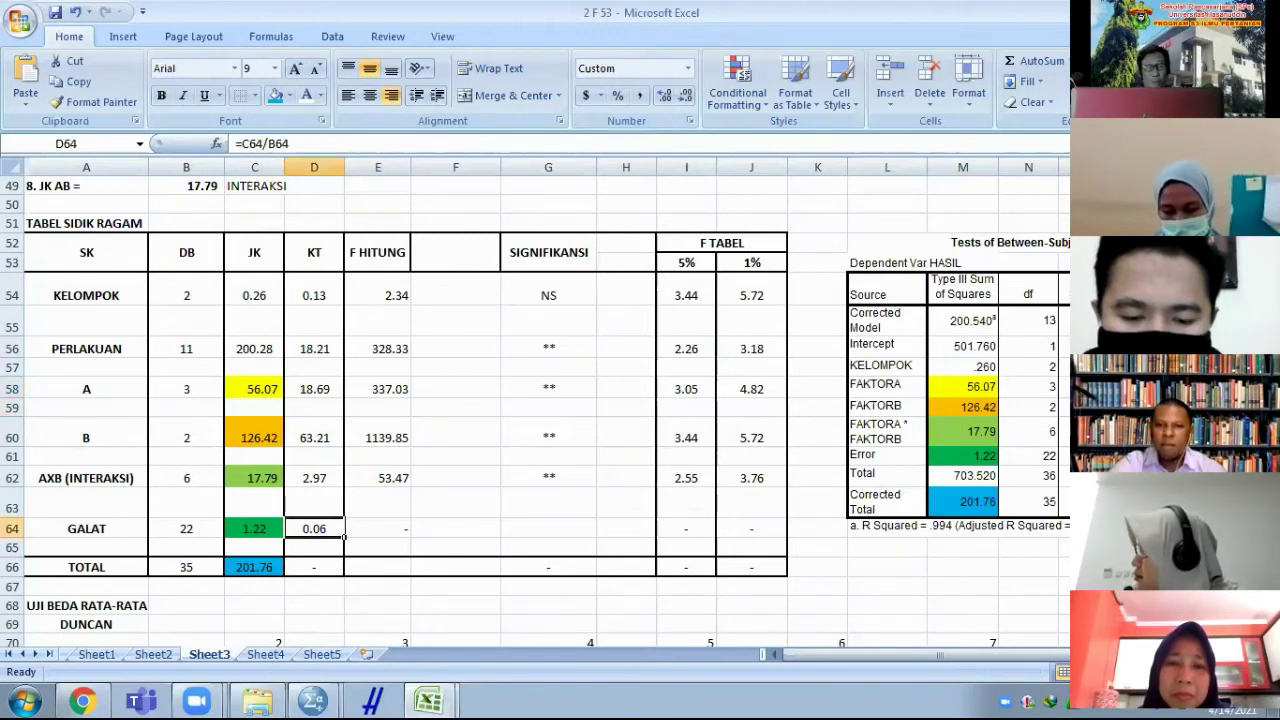
pyautogui.click(1064, 456)
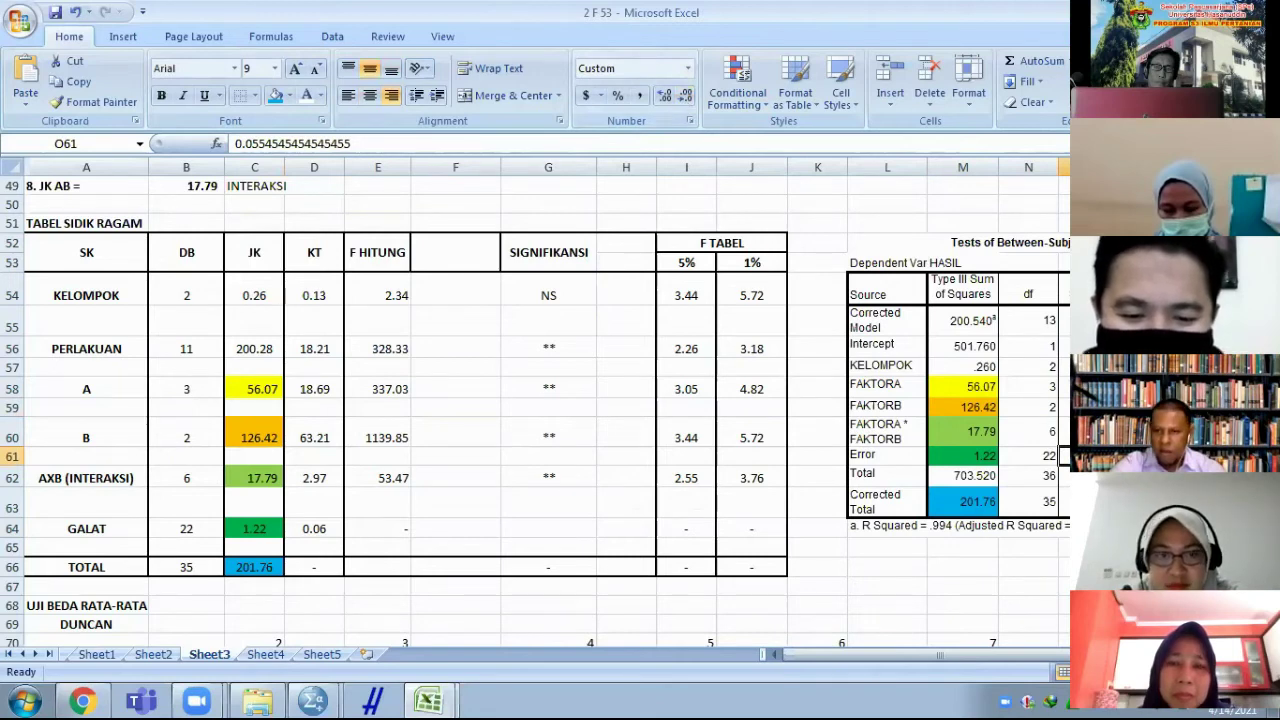
# - Show the F values in P58:P60 with two decimals and compare the Sig. values in Q58:Q60 with the SIGNIFIKANSI marks in G58:G62
pyautogui.click(1148, 398)
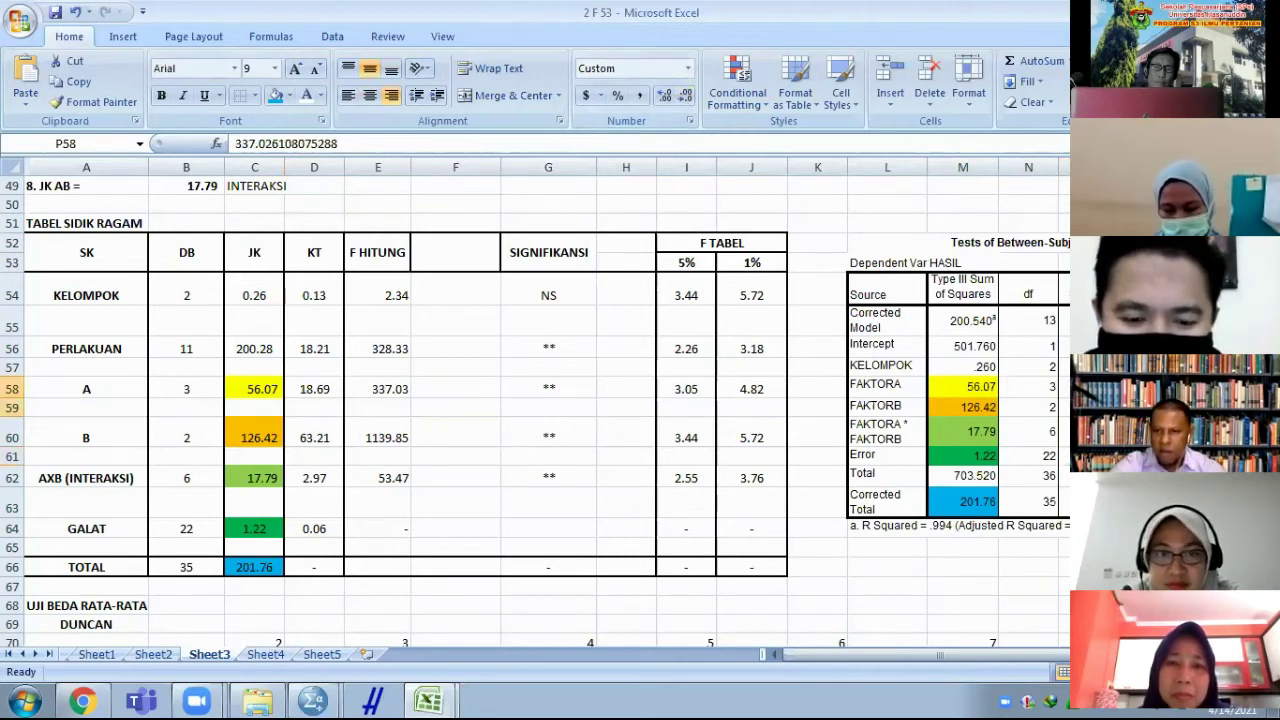
pyautogui.moveTo(1148, 398); pyautogui.dragTo(1148, 478)
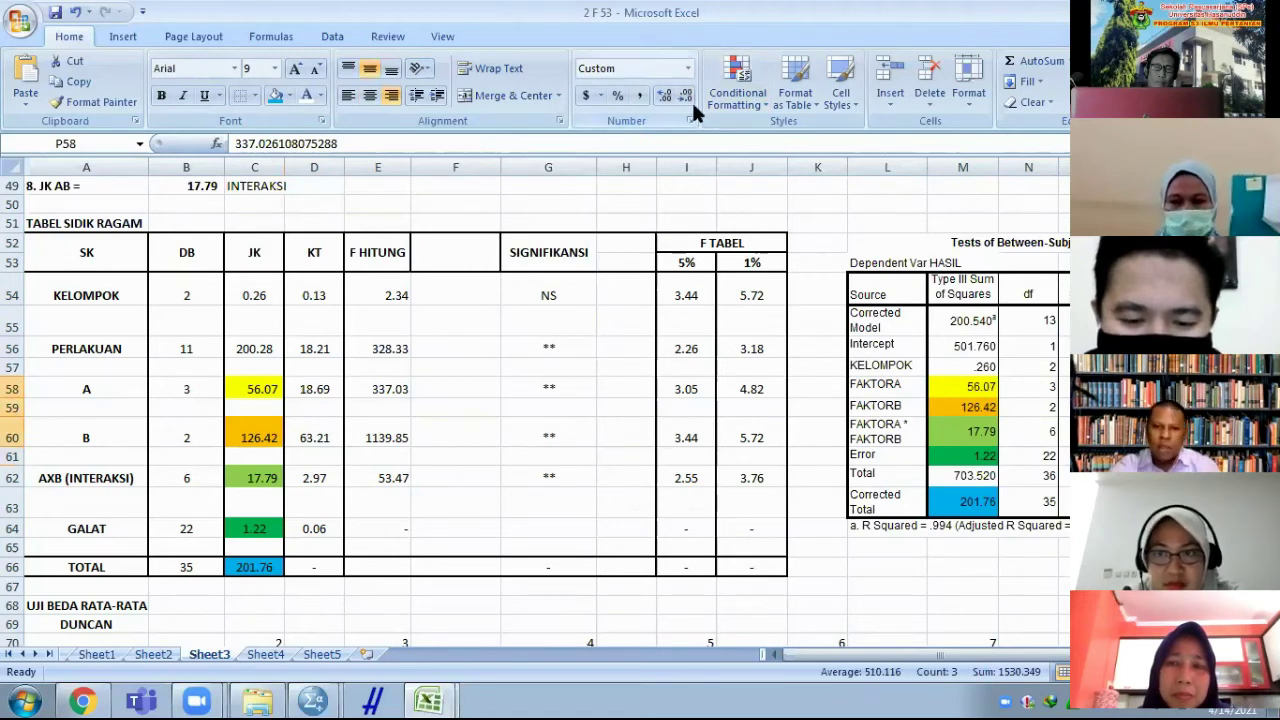
pyautogui.click(689, 98)
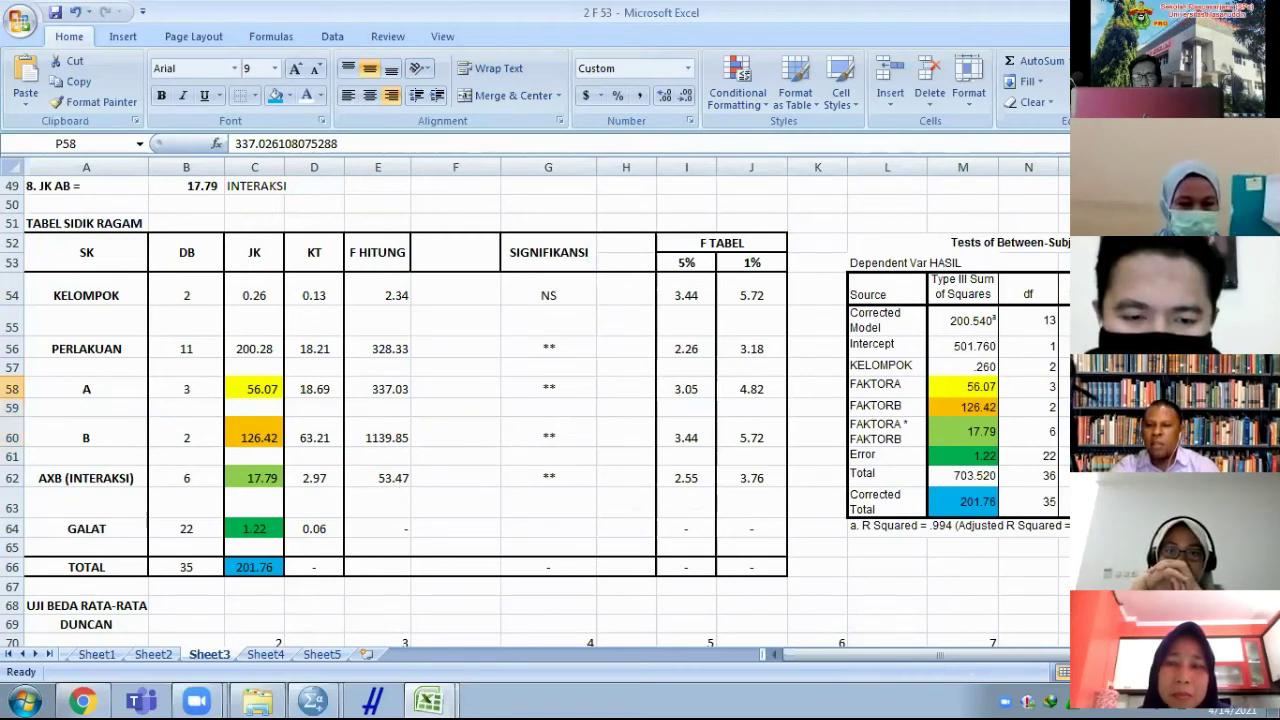
pyautogui.moveTo(1212, 387); pyautogui.dragTo(1212, 432)
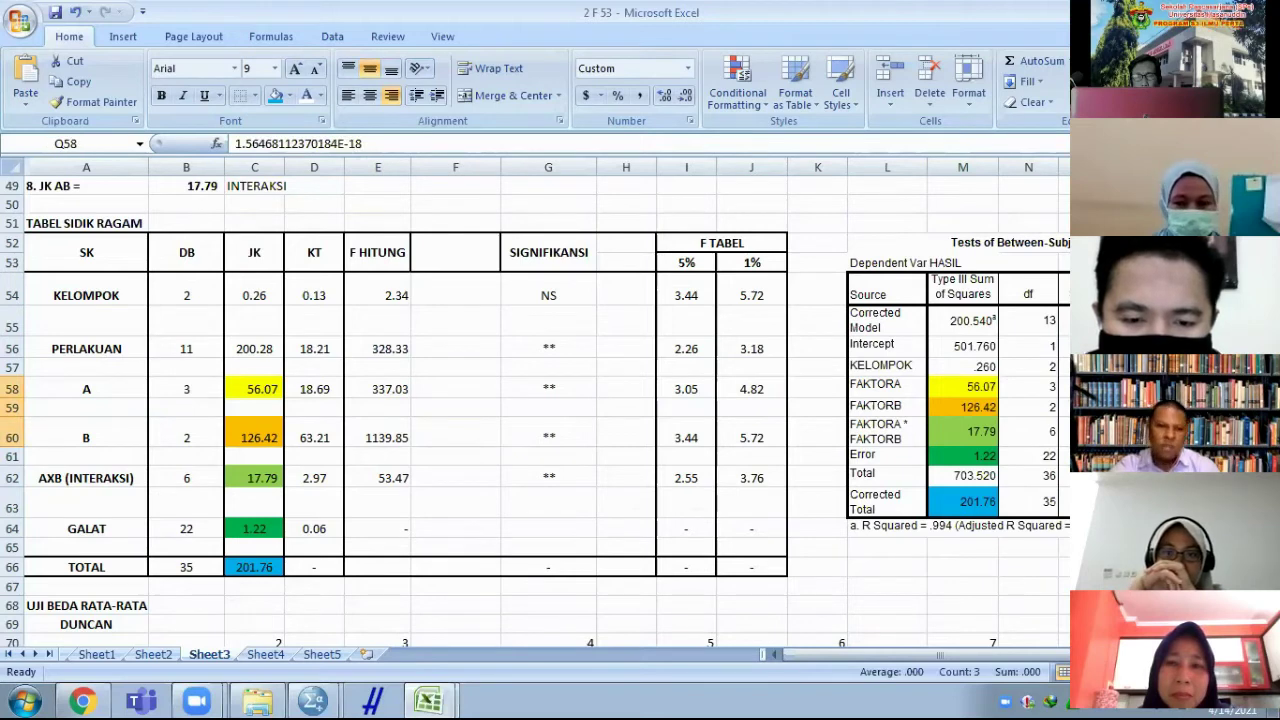
pyautogui.moveTo(537, 390); pyautogui.dragTo(539, 470)
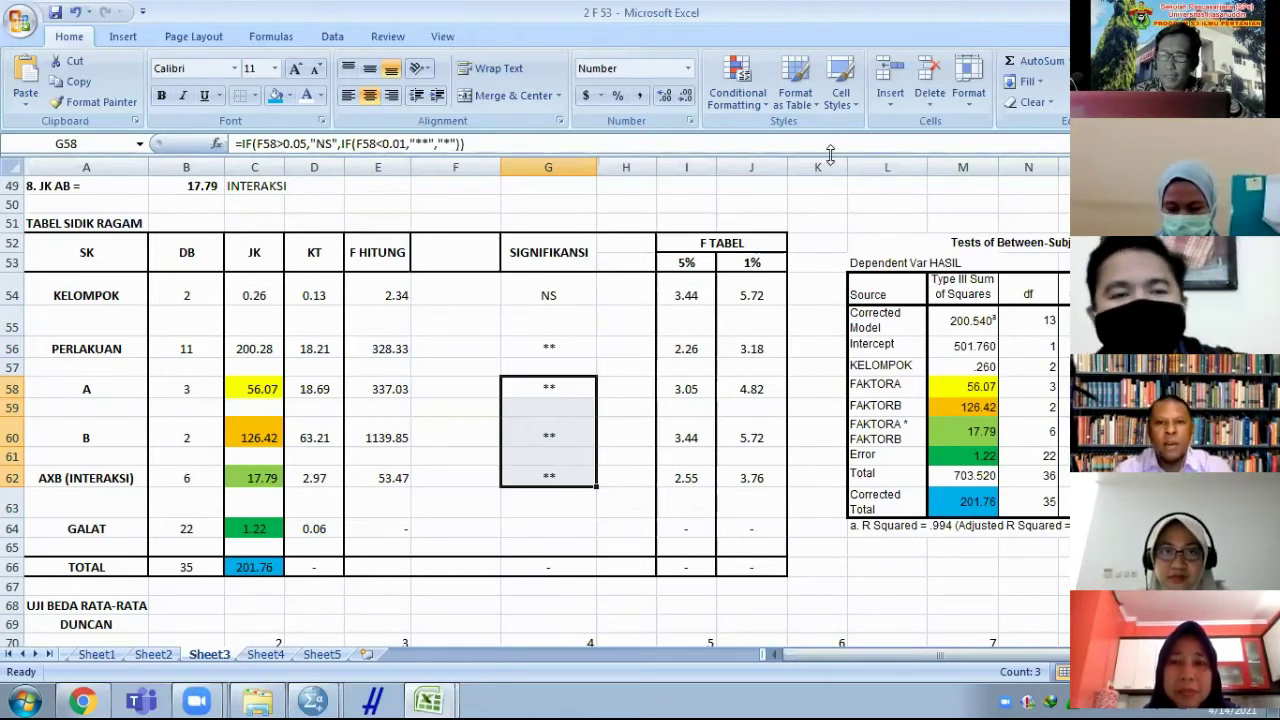
pyautogui.click(838, 222)
pyautogui.click(900, 222)
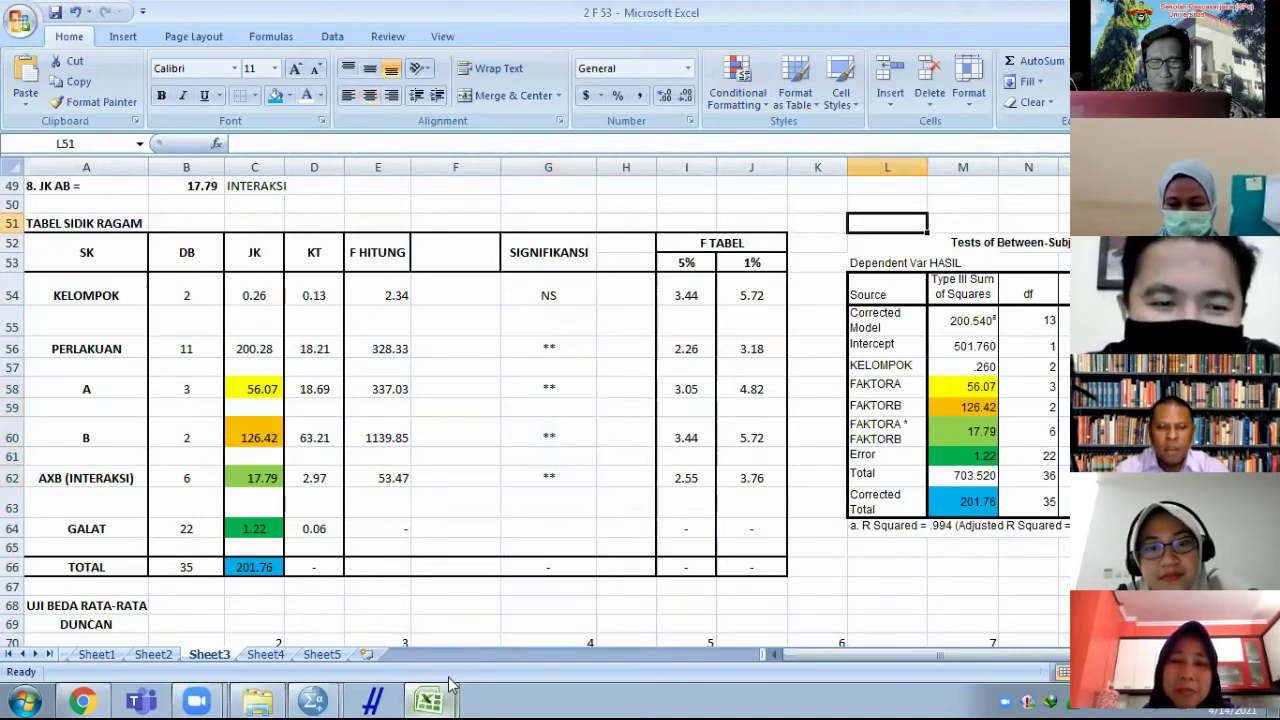
# - Switch to the SPSS output viewer and examine the post hoc Multiple Comparisons tables and the Tukey HSD Homogeneous Subsets table for FAKTORA
pyautogui.click(304, 690)
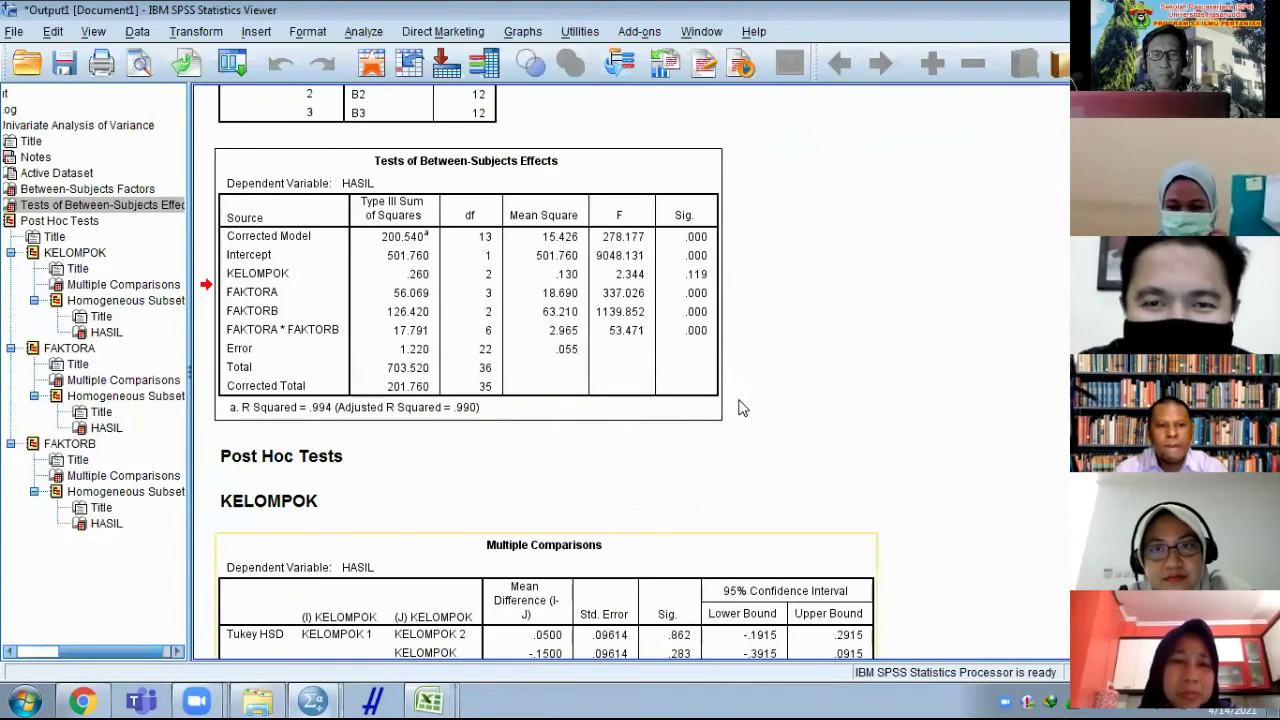
pyautogui.scroll(3, 740, 408)
pyautogui.scroll(-1, 740, 408)
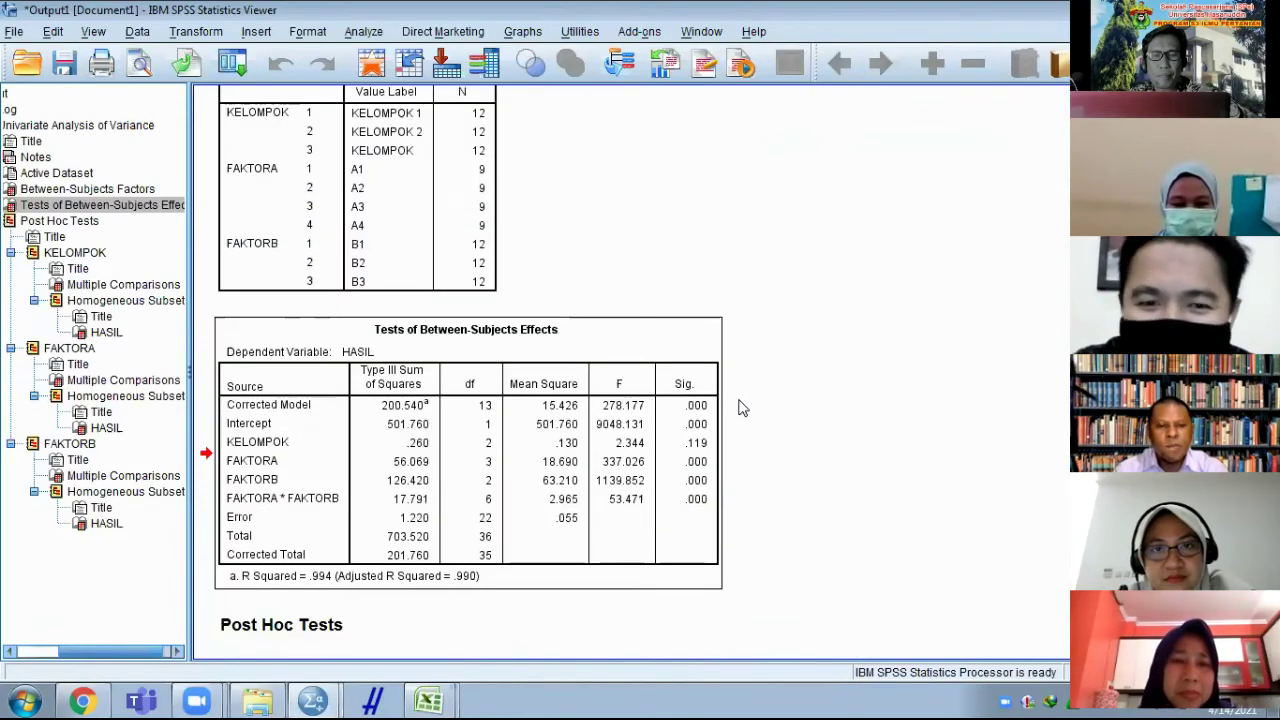
pyautogui.scroll(-8, 740, 408)
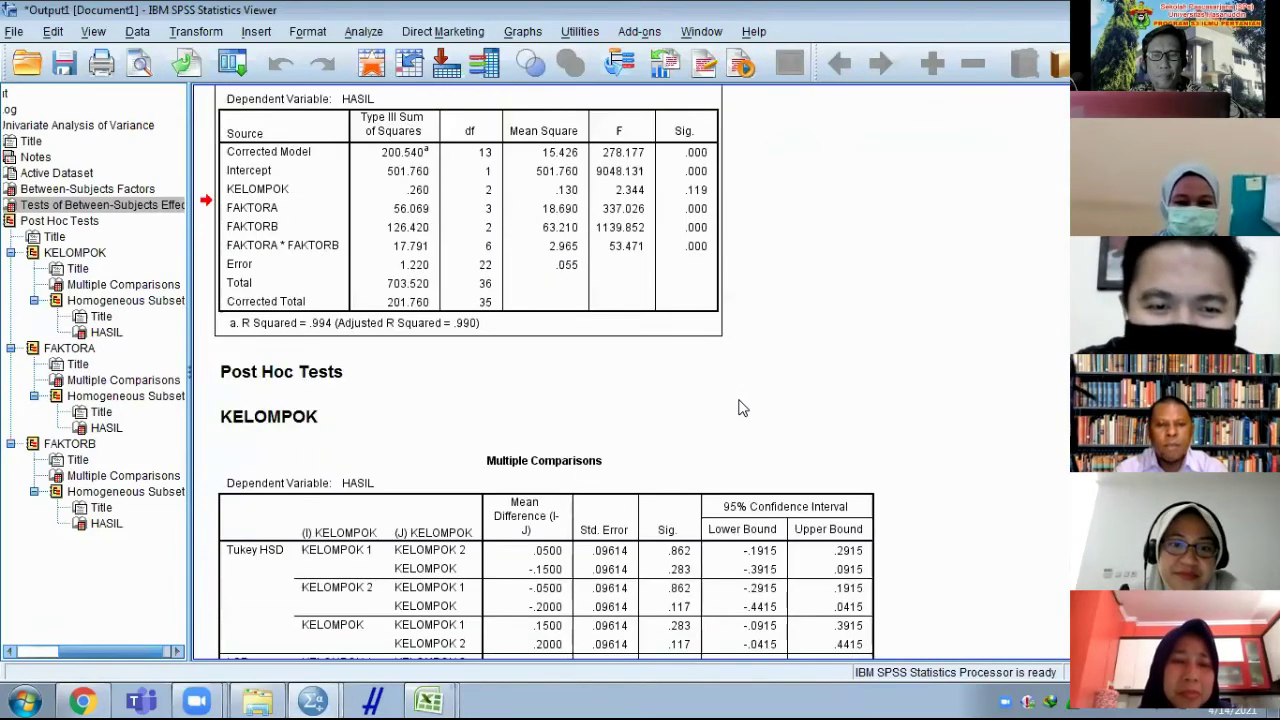
pyautogui.scroll(-3, 740, 408)
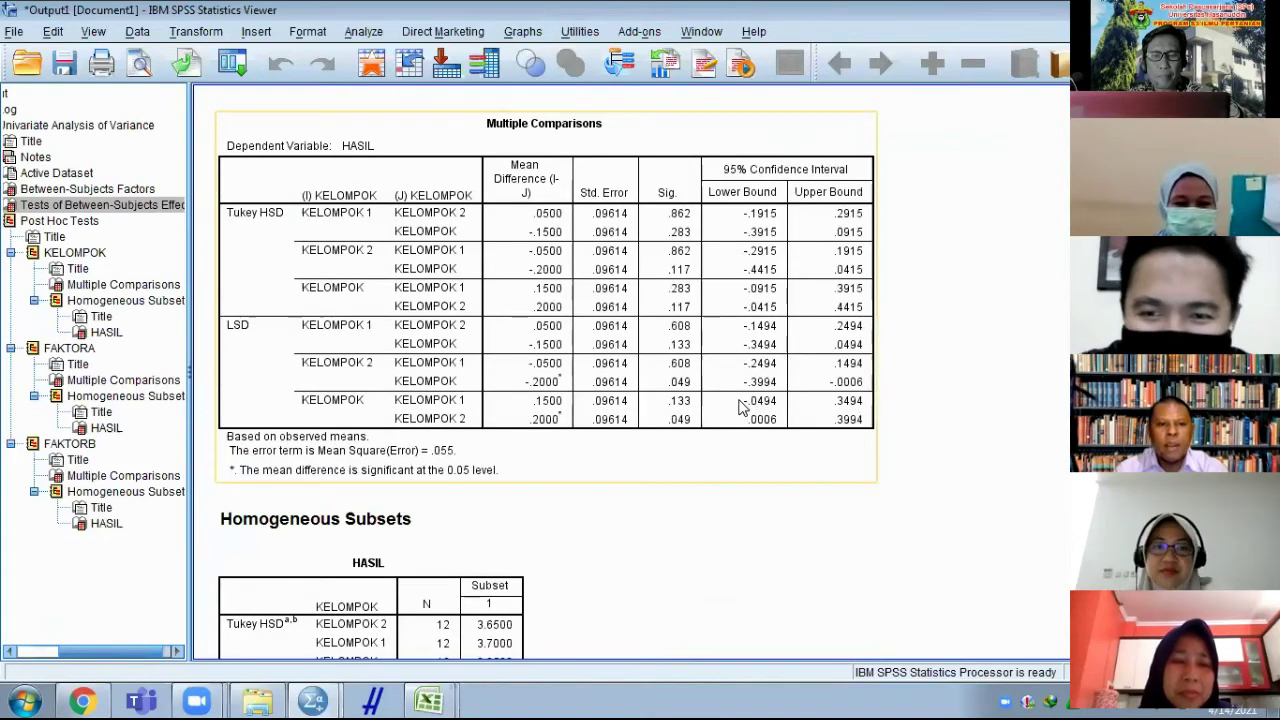
pyautogui.scroll(-5, 740, 405)
pyautogui.scroll(-15, 675, 367)
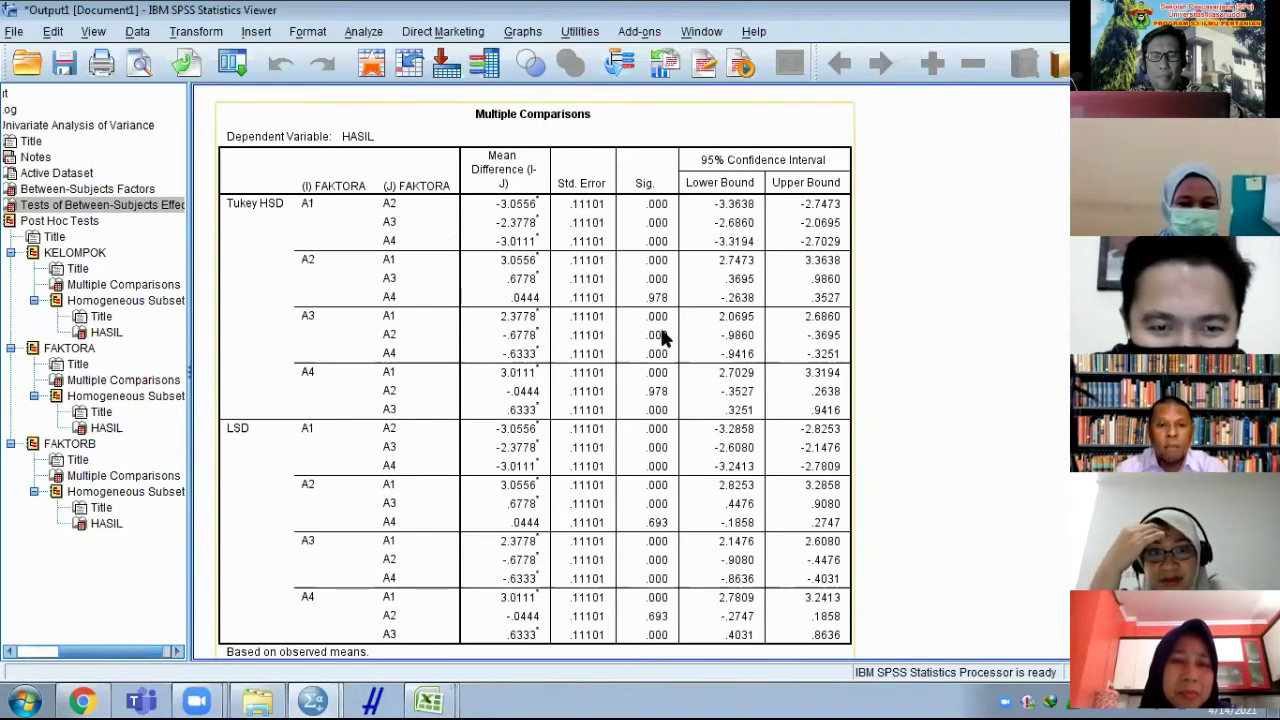
pyautogui.scroll(-10, 665, 345)
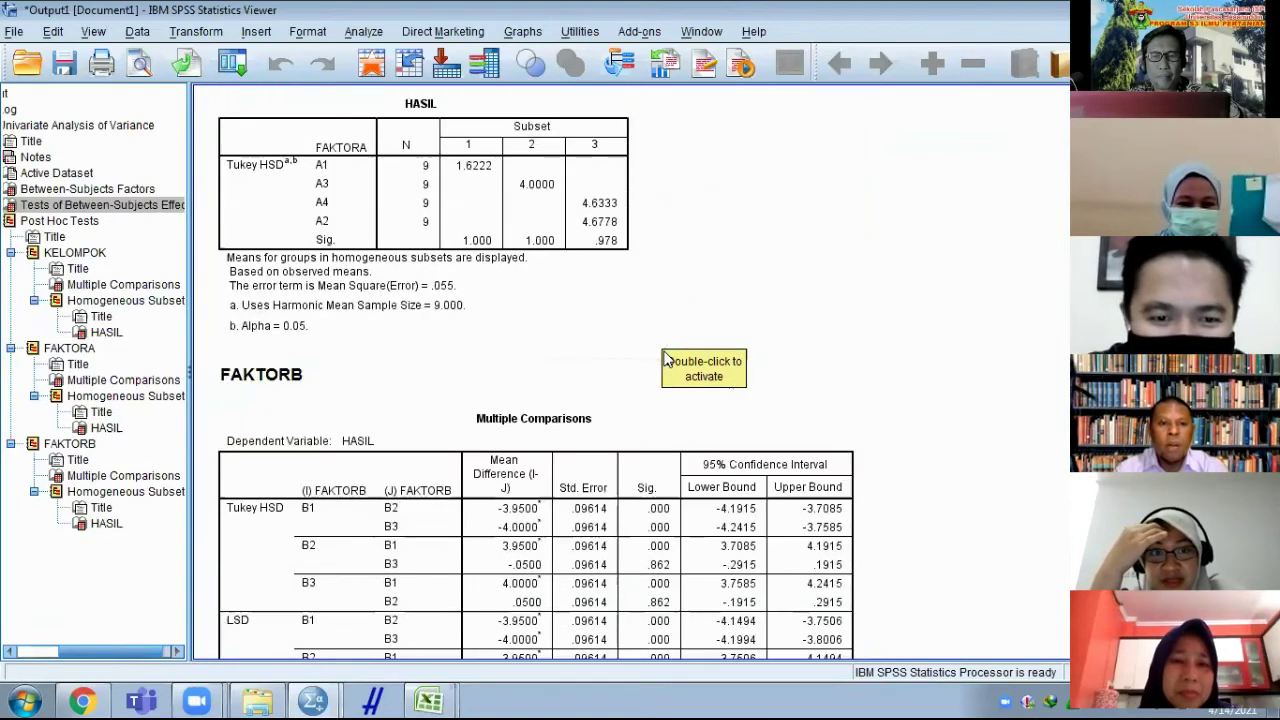
pyautogui.scroll(3, 668, 360)
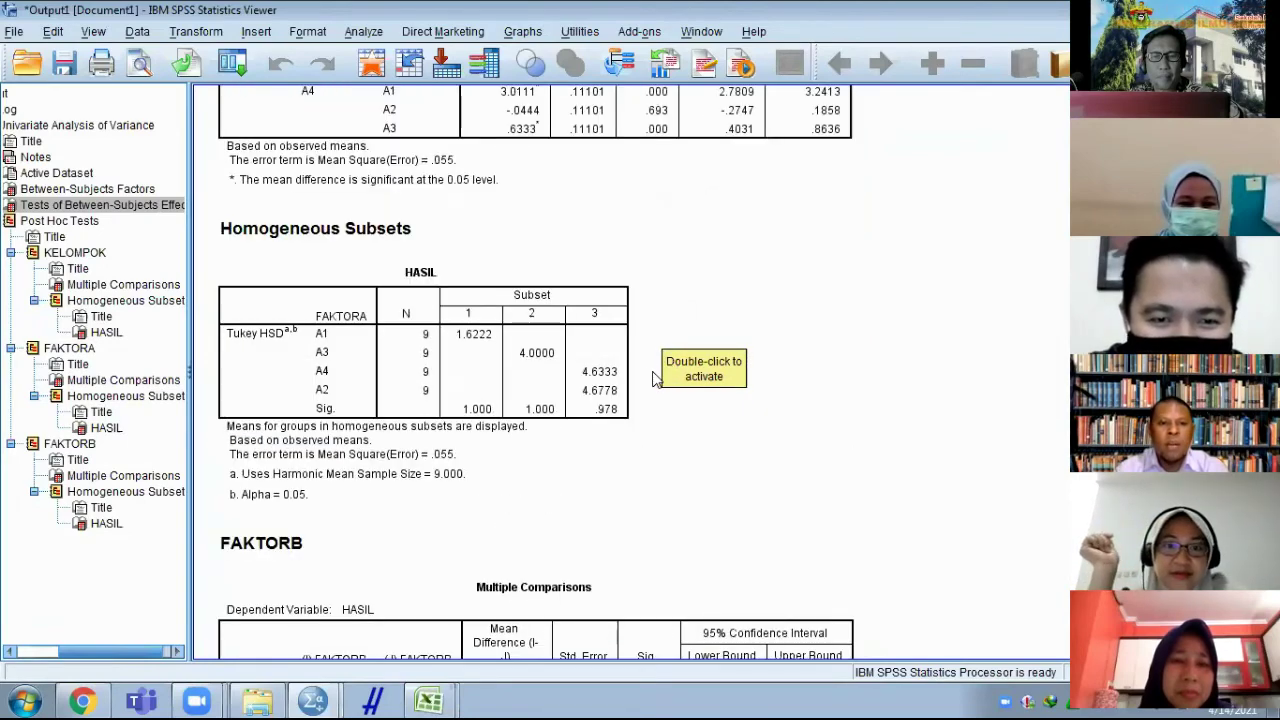
pyautogui.click(650, 380)
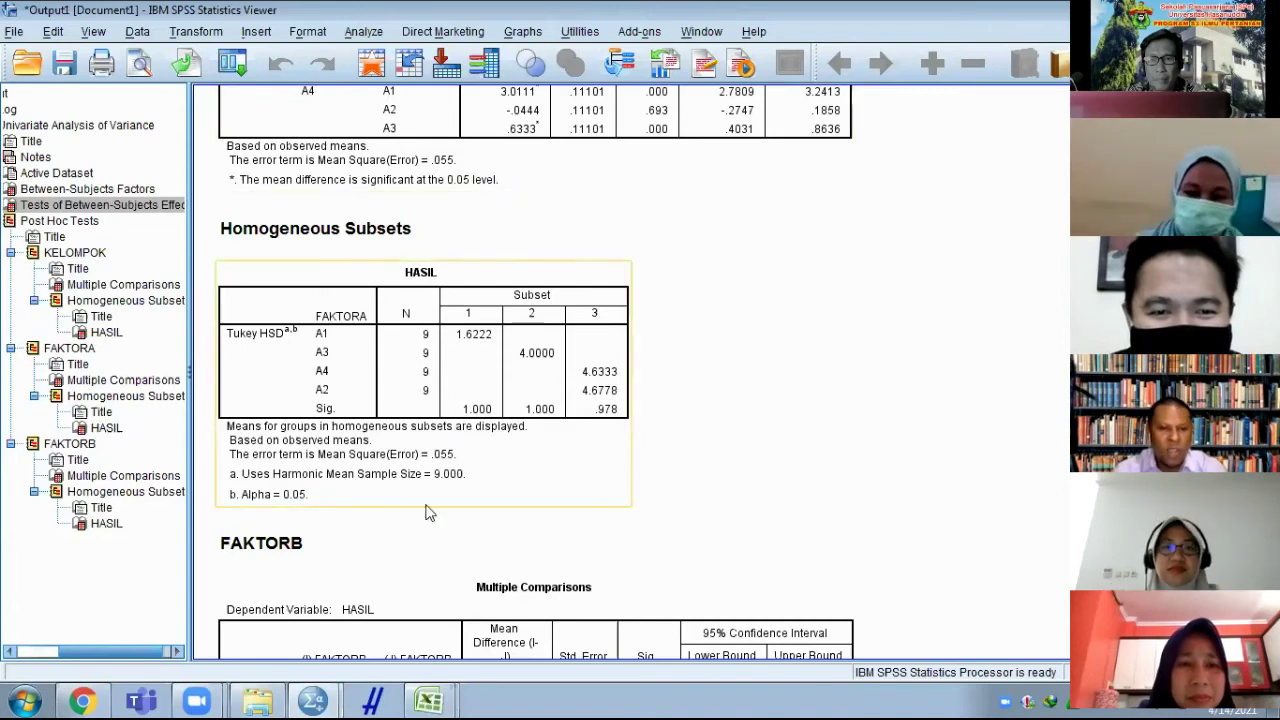
# - Examine how the Tukey HSD Homogeneous Subsets table groups FAKTORA levels A1 to A4 by mean and Sig. value
pyautogui.click(670, 436)
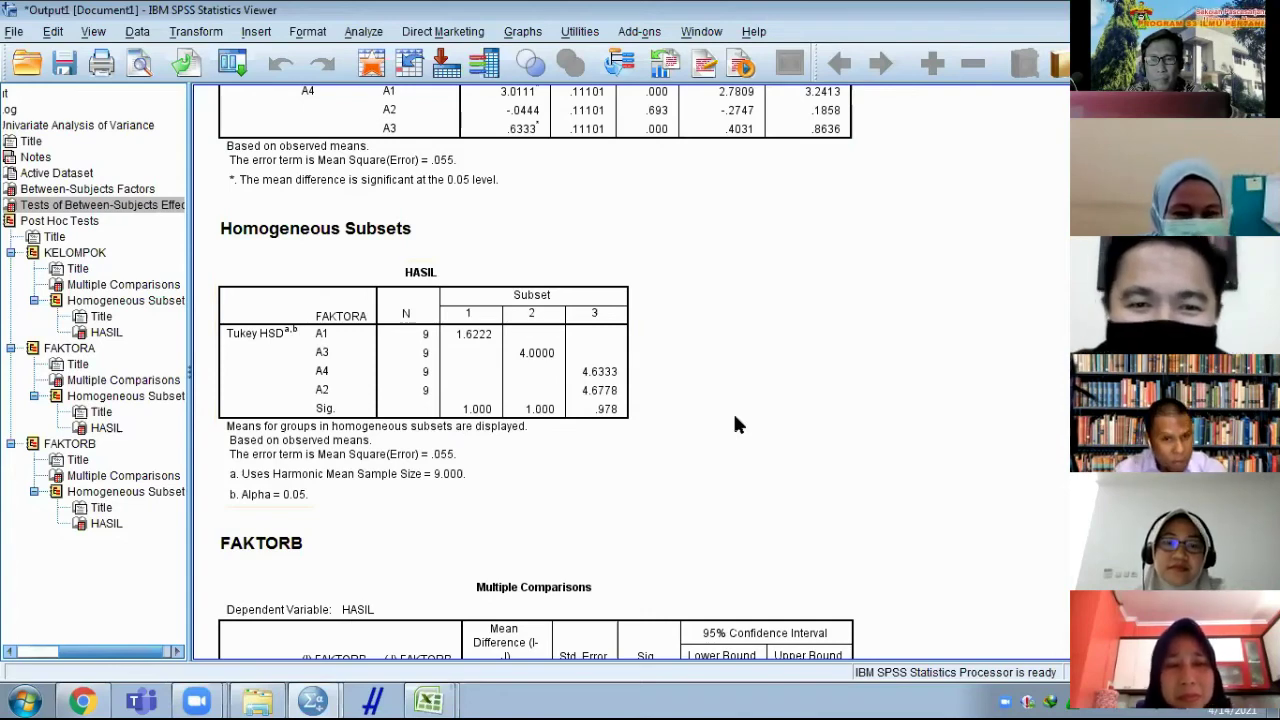
pyautogui.click(608, 430)
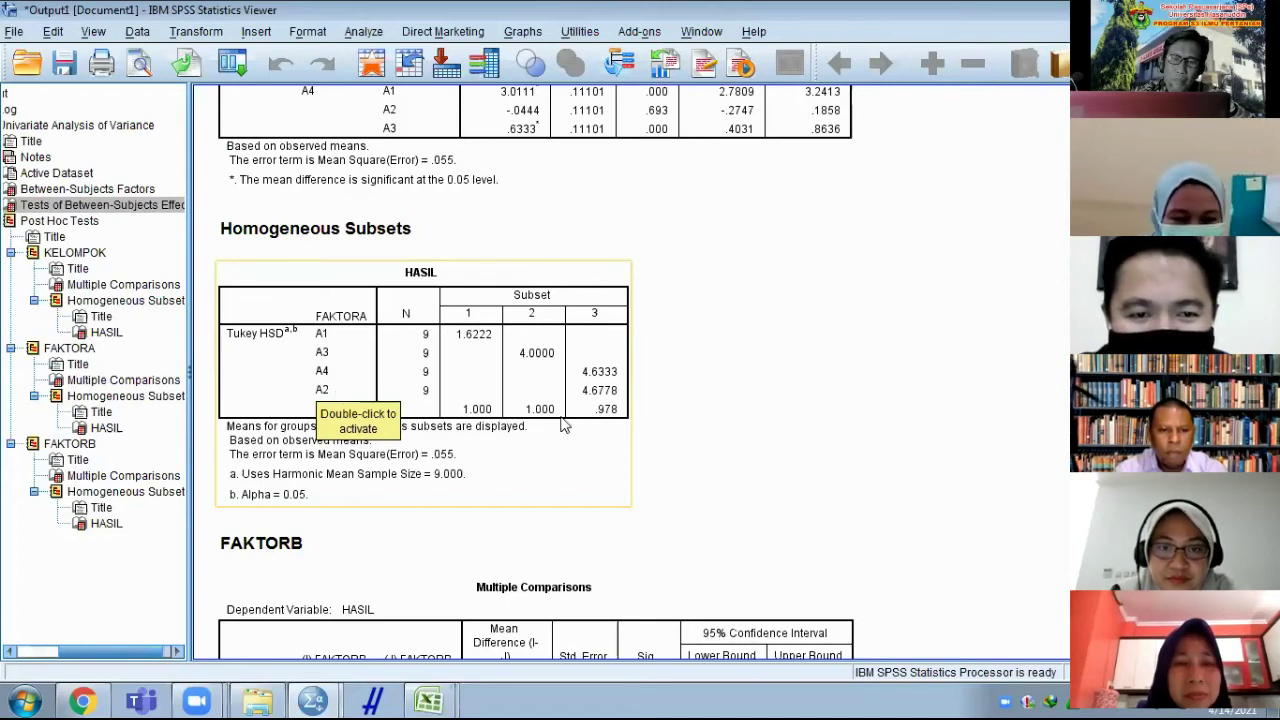
pyautogui.click(733, 481)
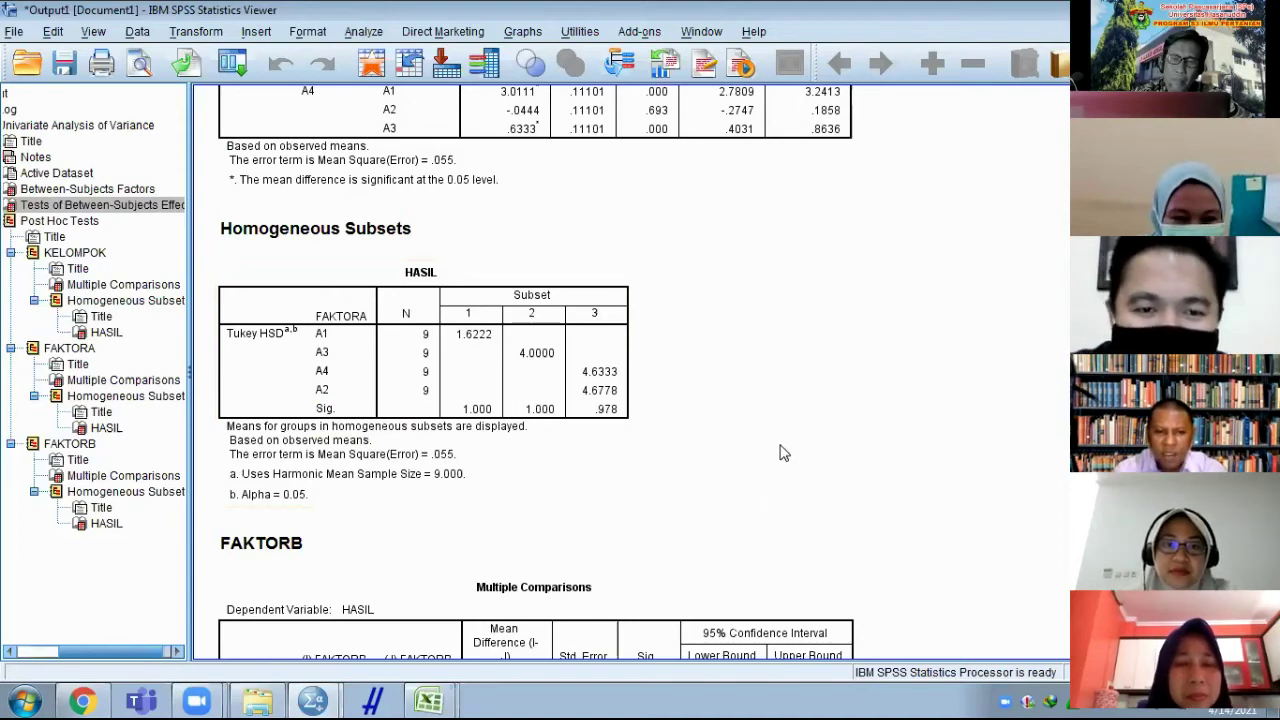
pyautogui.click(507, 362)
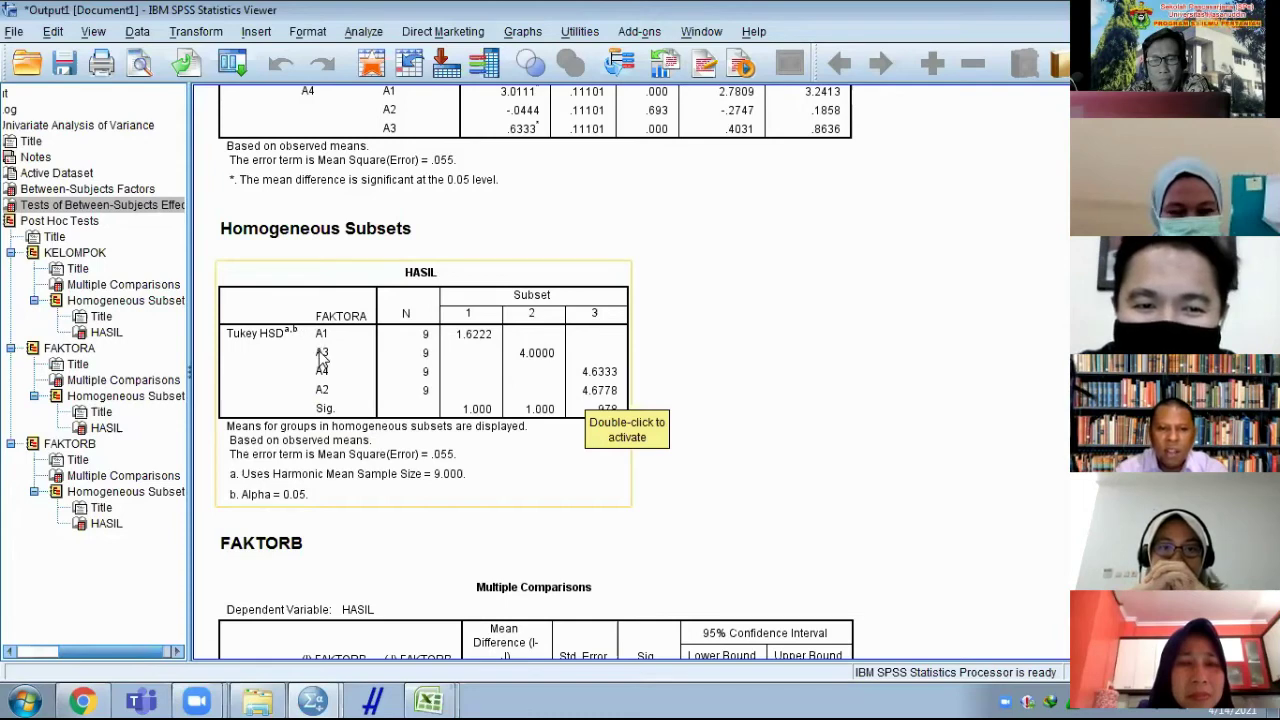
pyautogui.scroll(-2, 322, 355)
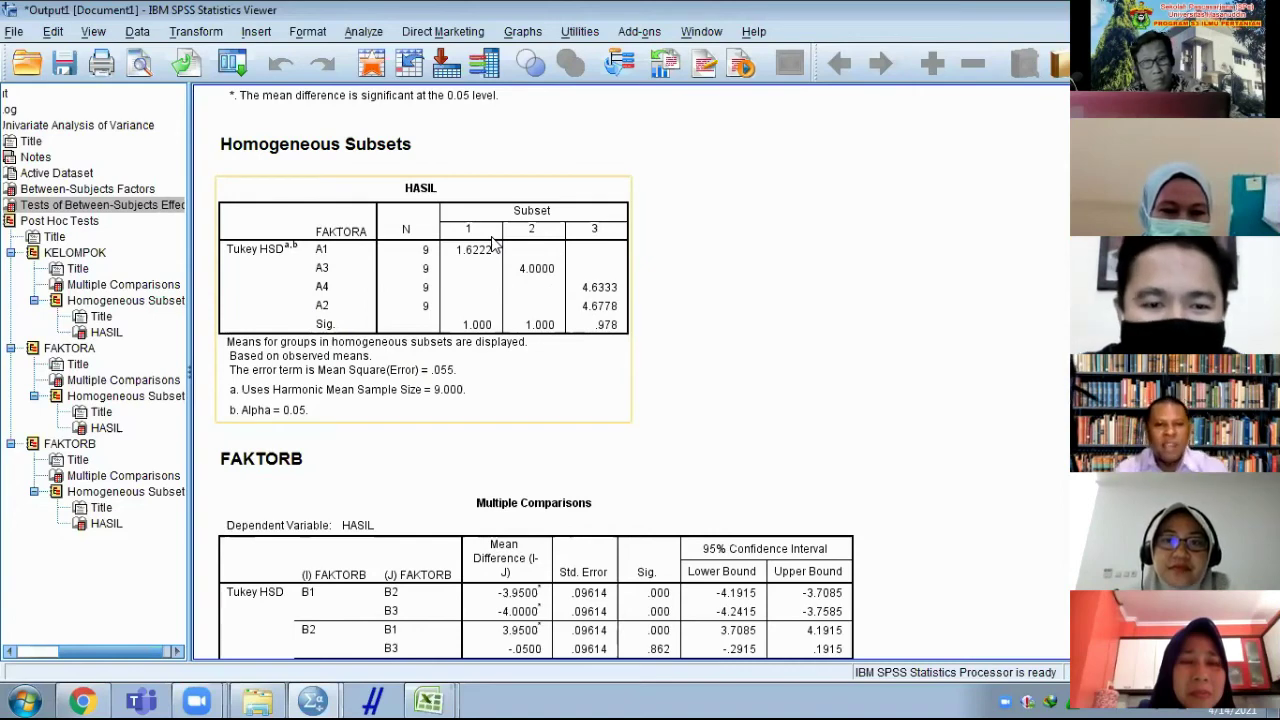
pyautogui.click(473, 160)
pyautogui.click(470, 195)
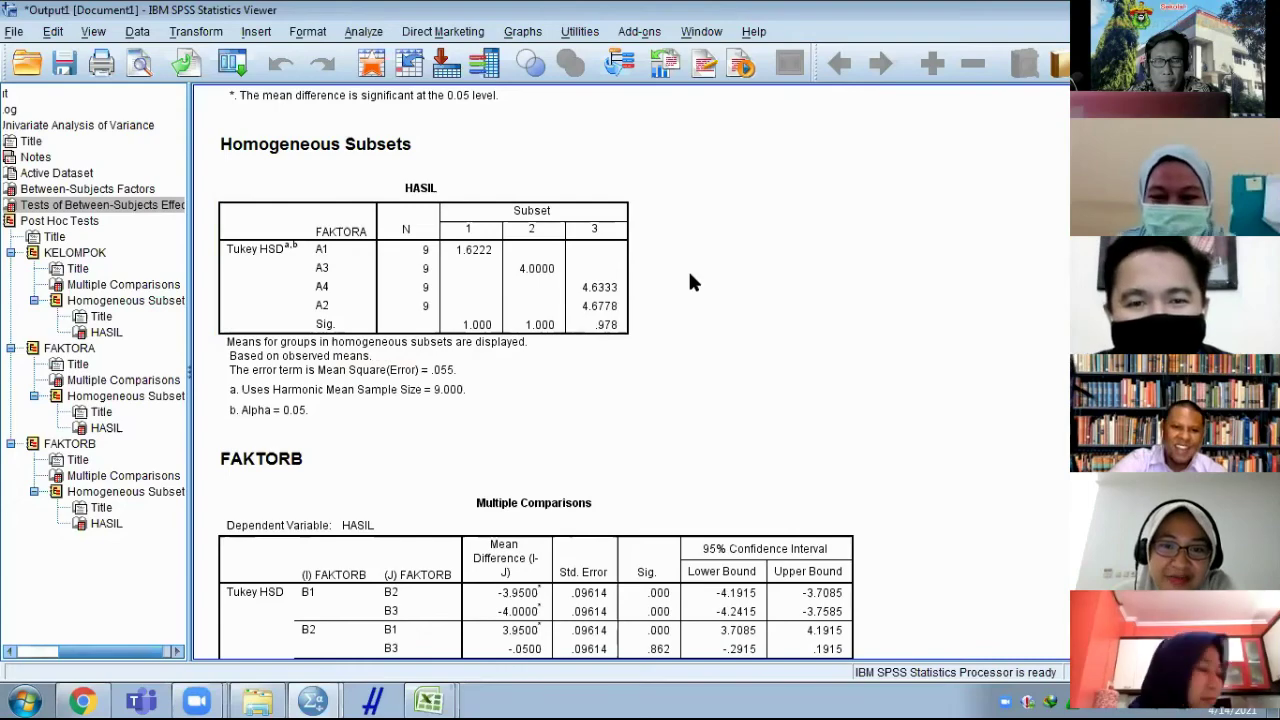
pyautogui.scroll(3, 688, 269)
pyautogui.scroll(-2, 690, 283)
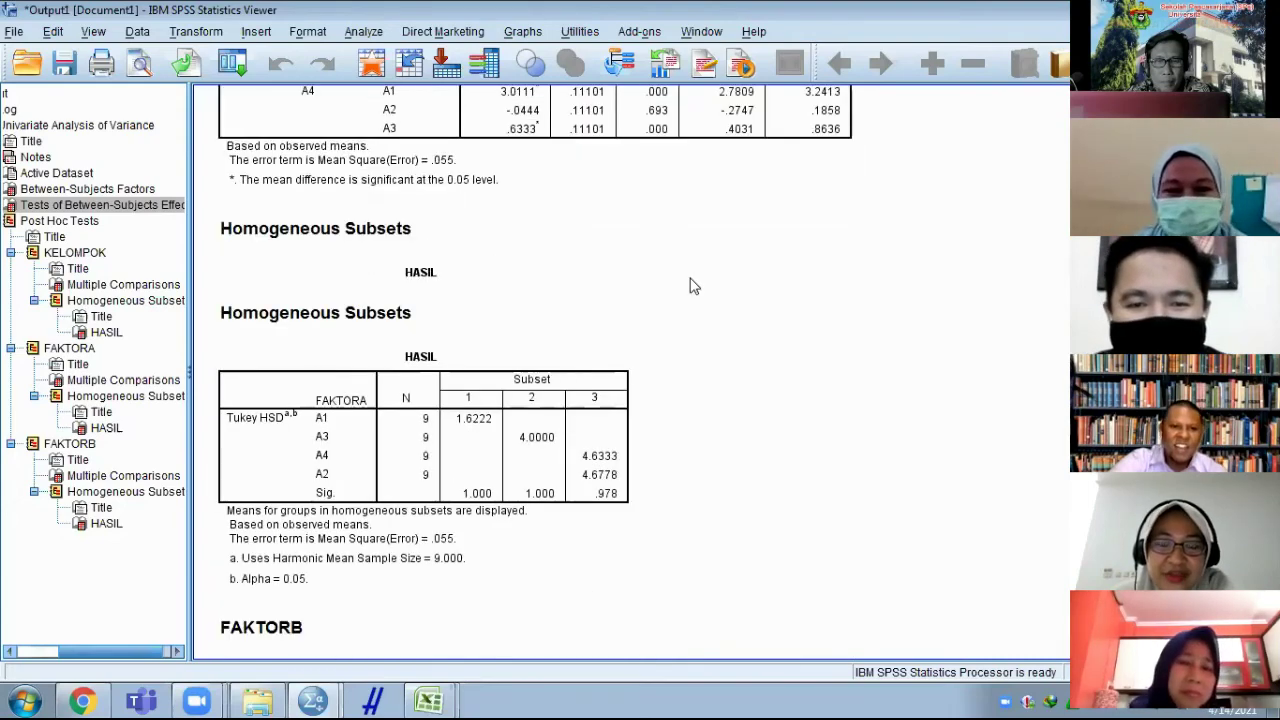
# - Look over the FAKTORB post hoc tables and compare the KELOMPOK Tukey HSD and LSD comparisons with the KELOMPOK Homogeneous Subsets table
pyautogui.scroll(-15, 690, 286)
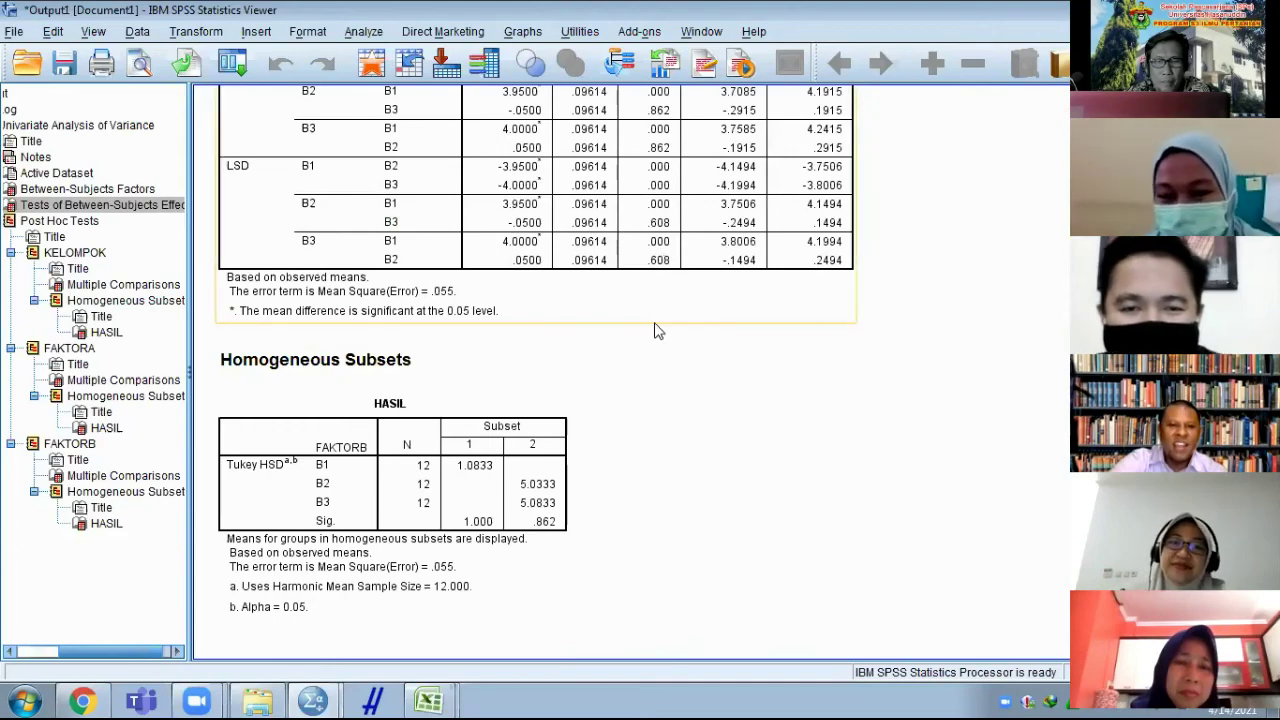
pyautogui.scroll(5, 655, 330)
pyautogui.scroll(10, 655, 330)
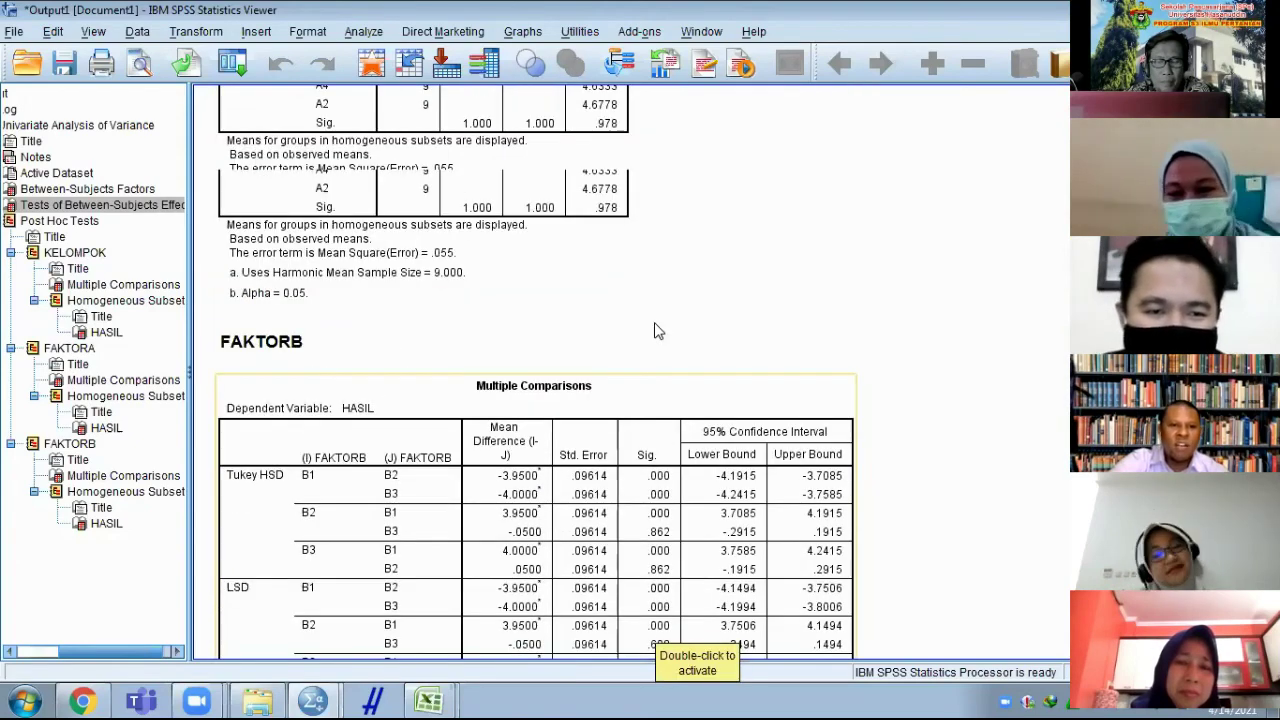
pyautogui.scroll(10, 655, 330)
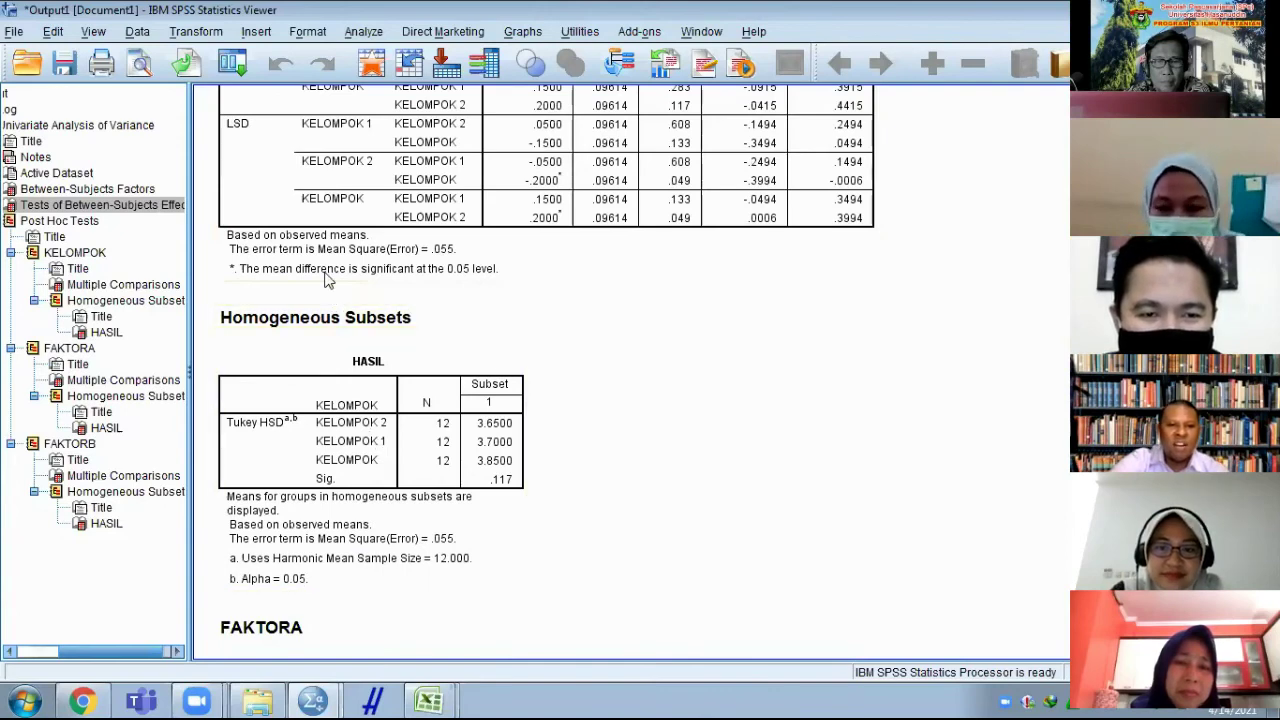
pyautogui.scroll(-3, 474, 424)
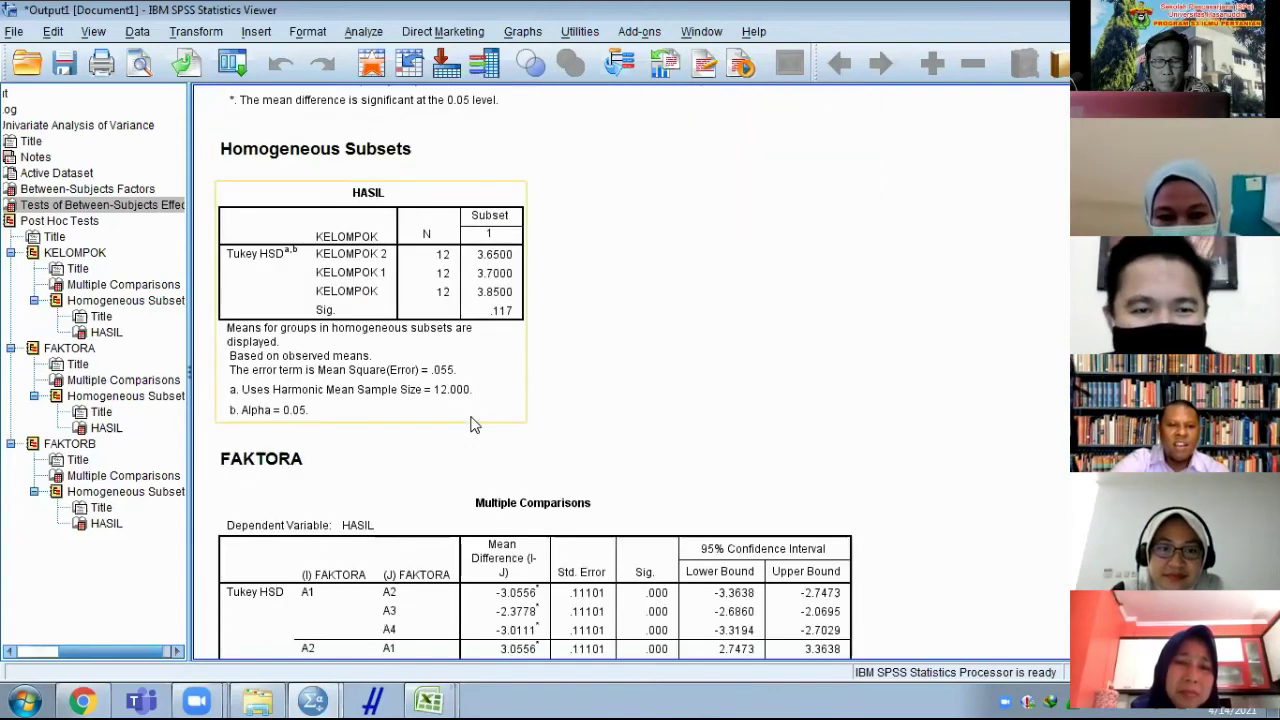
pyautogui.scroll(3, 474, 424)
pyautogui.scroll(4, 474, 424)
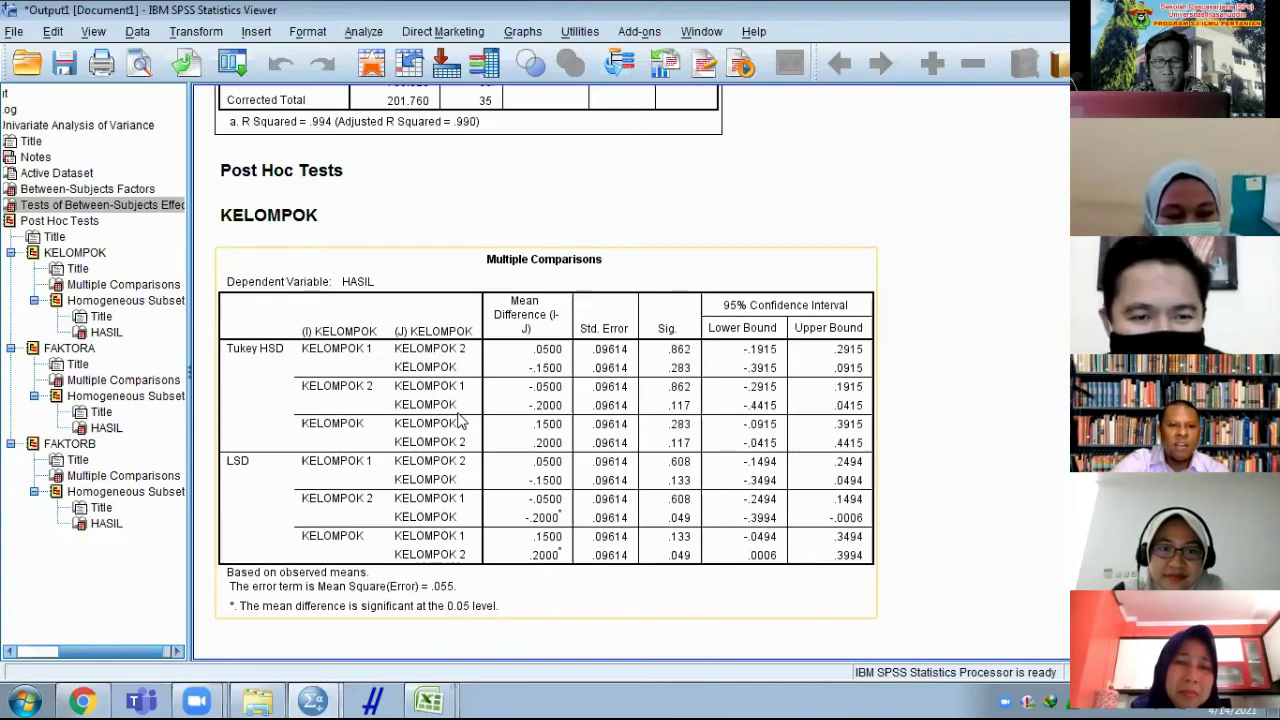
pyautogui.scroll(3, 461, 427)
pyautogui.scroll(-3, 459, 428)
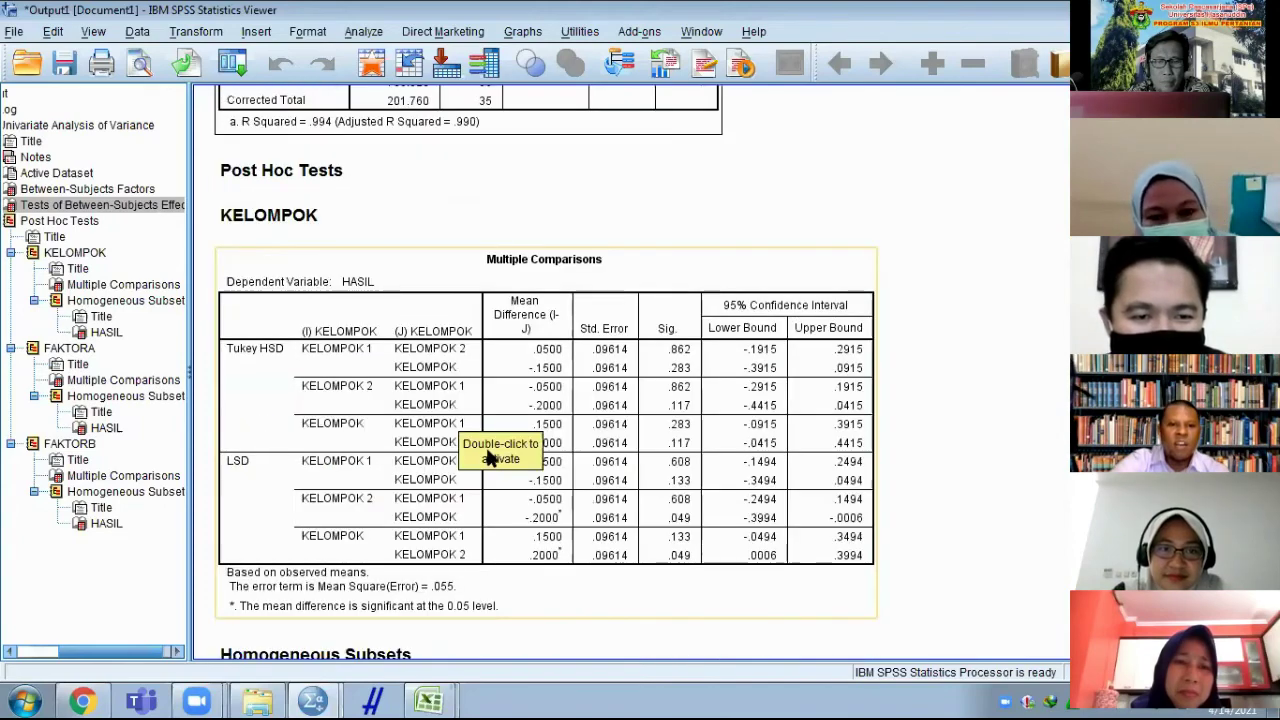
pyautogui.scroll(-3, 490, 450)
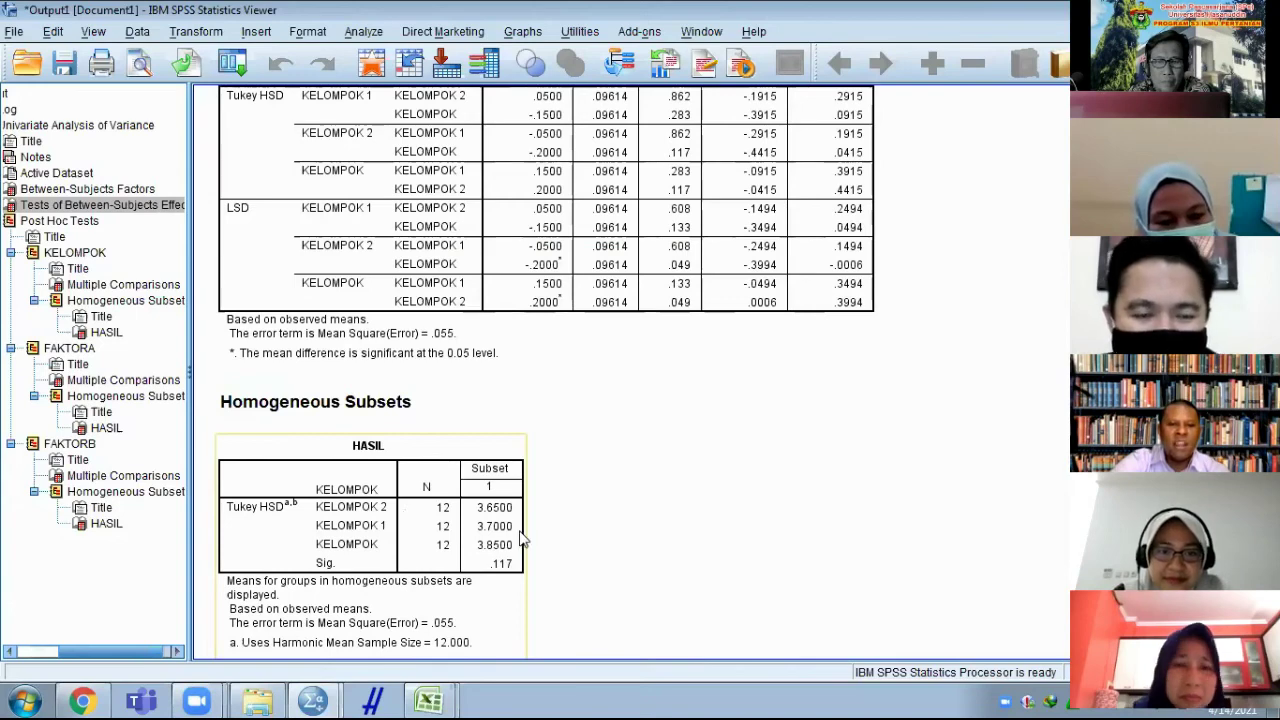
pyautogui.scroll(-5, 493, 527)
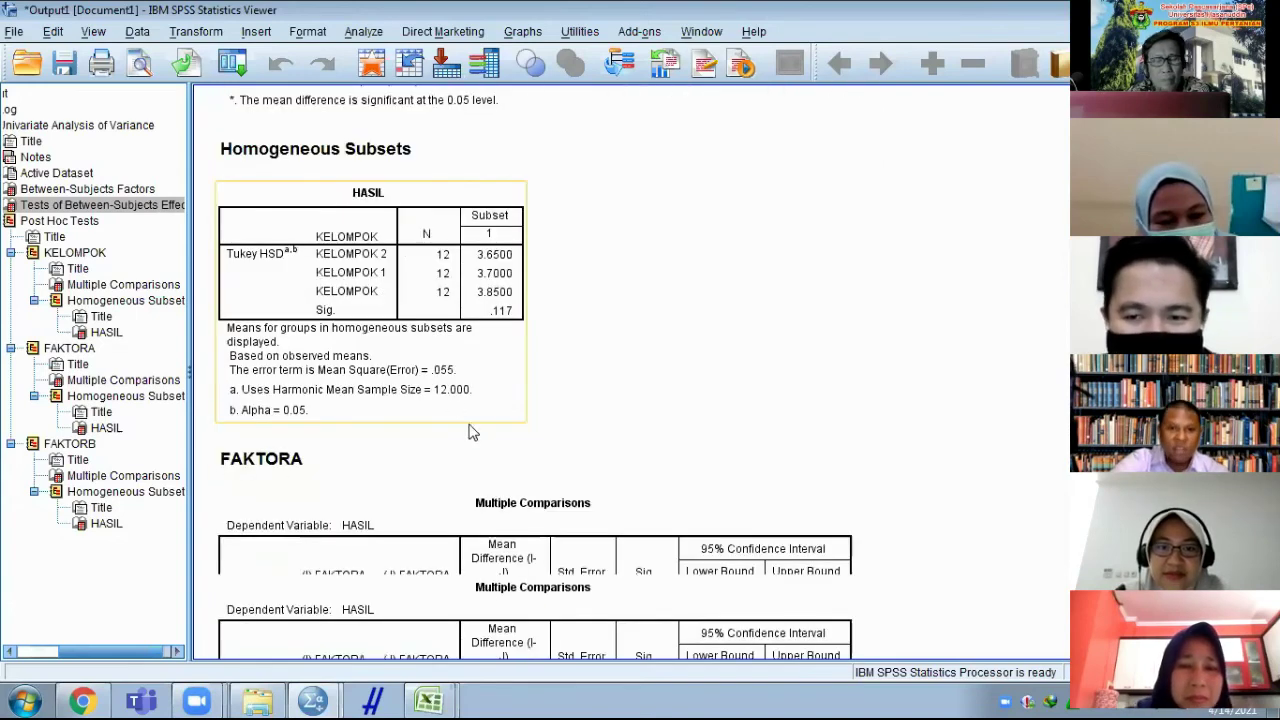
# - Review the FAKTORA and FAKTORB subsets and check the FAKTORA Tukey HSD and LSD pairwise comparisons against the FAKTORA Homogeneous Subsets table
pyautogui.scroll(-15, 461, 410)
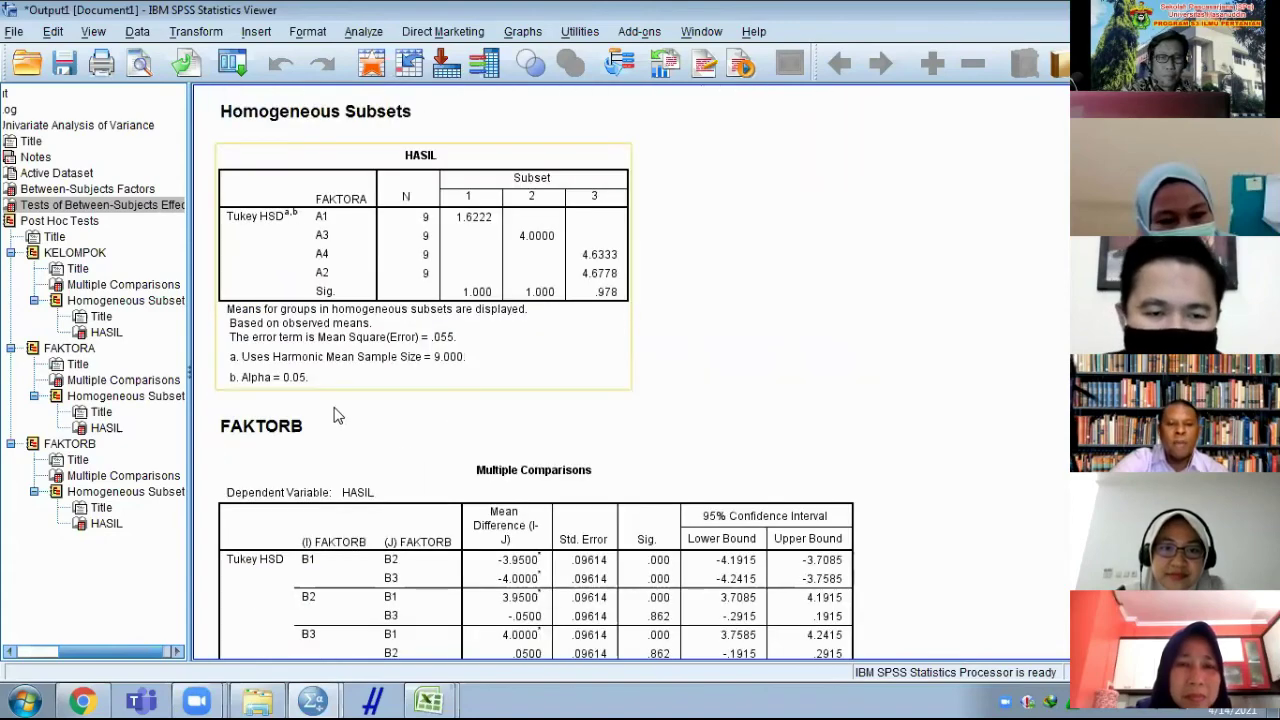
pyautogui.scroll(-10, 337, 415)
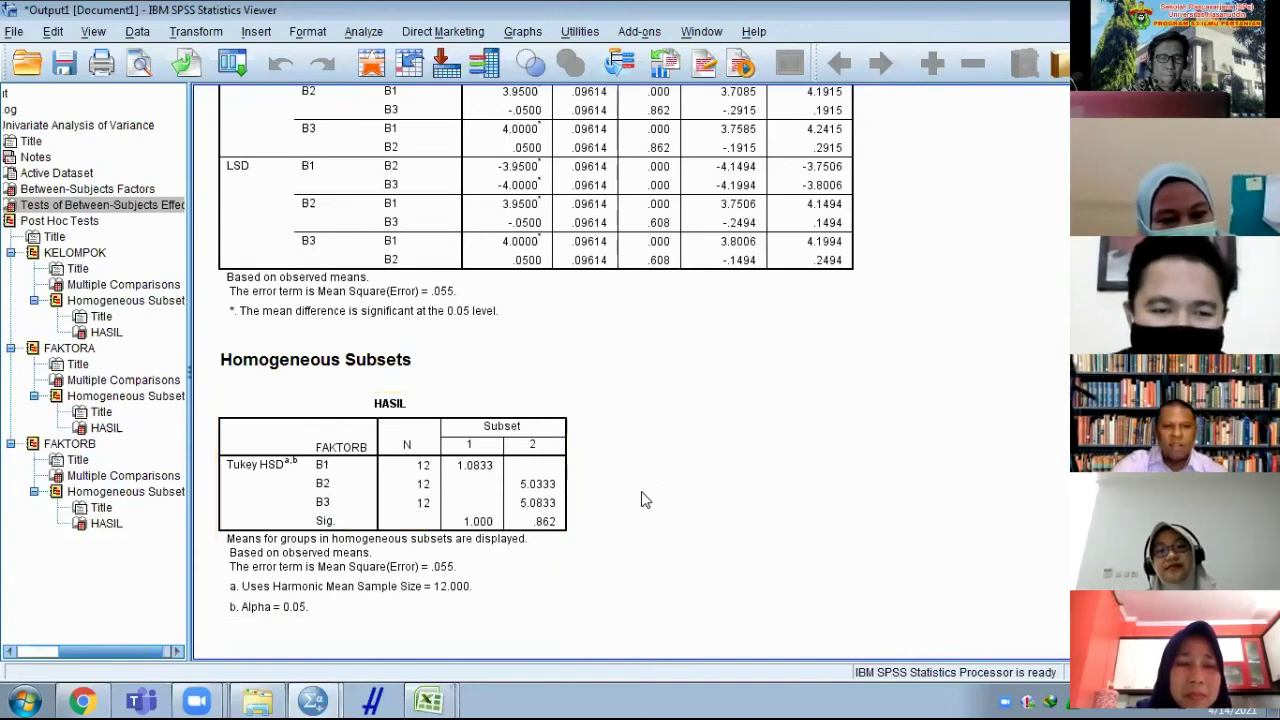
pyautogui.scroll(10, 630, 495)
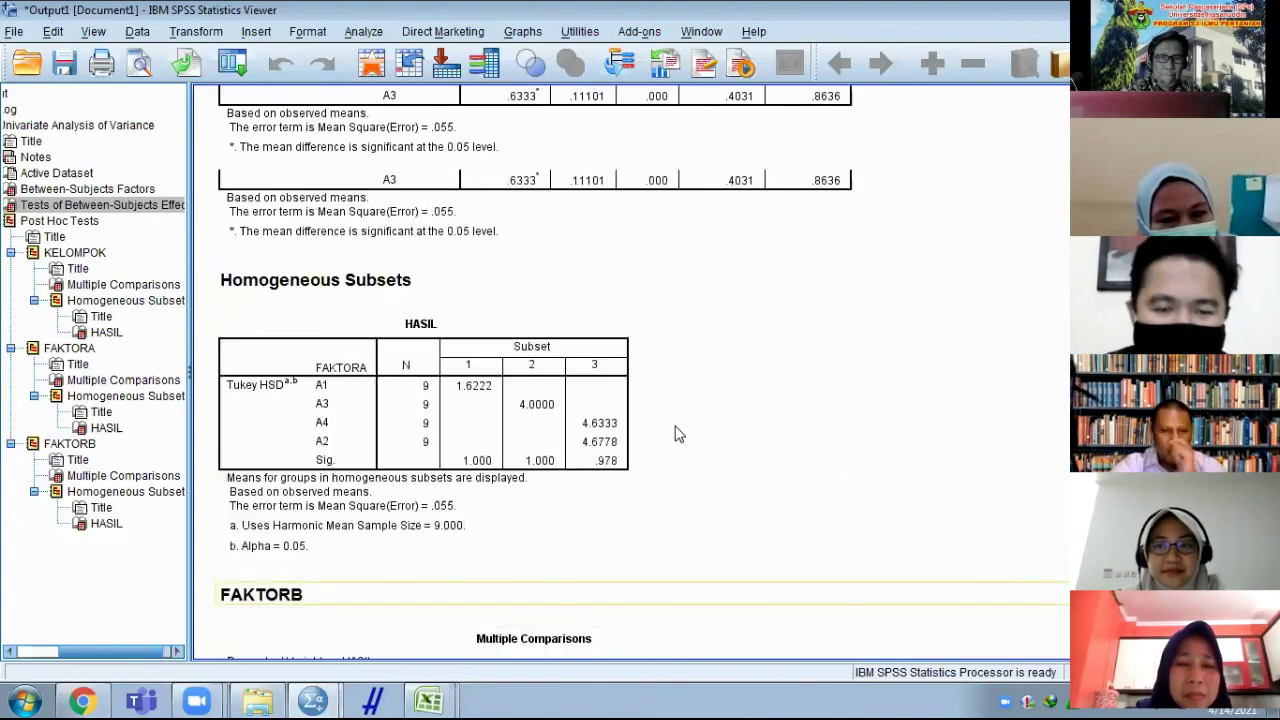
pyautogui.scroll(4, 677, 440)
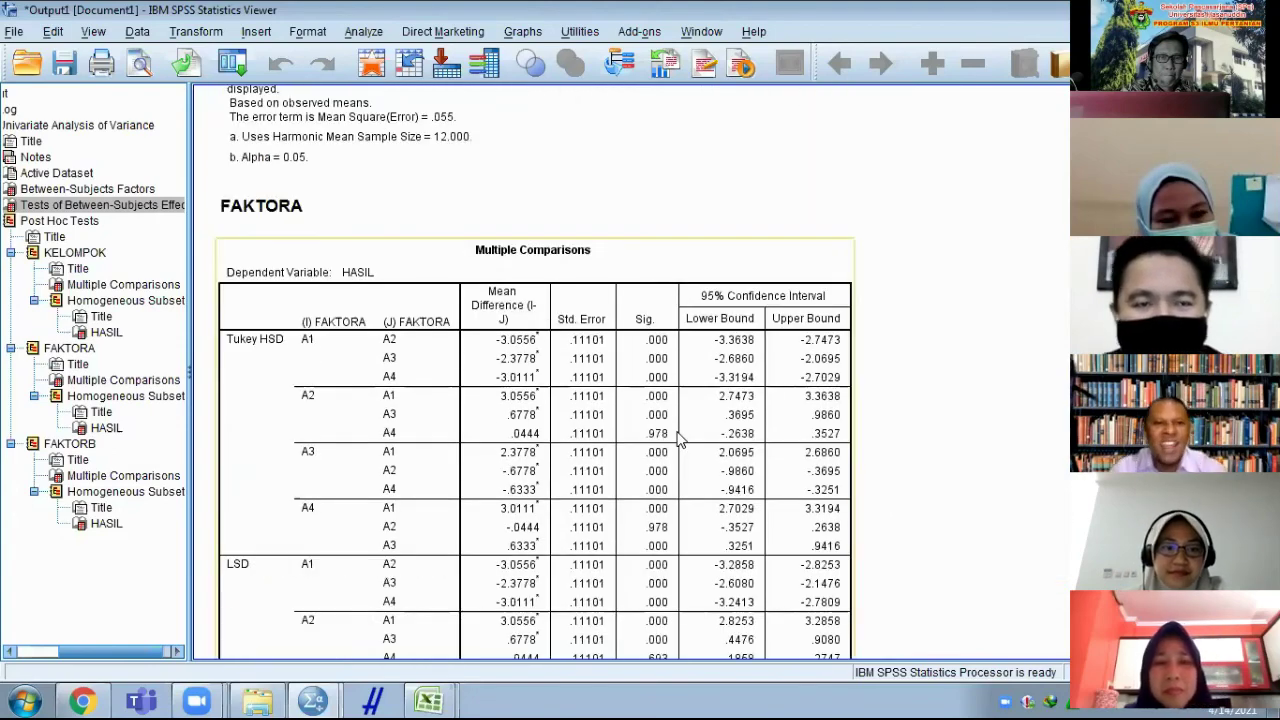
pyautogui.scroll(-12, 680, 440)
pyautogui.scroll(3, 677, 440)
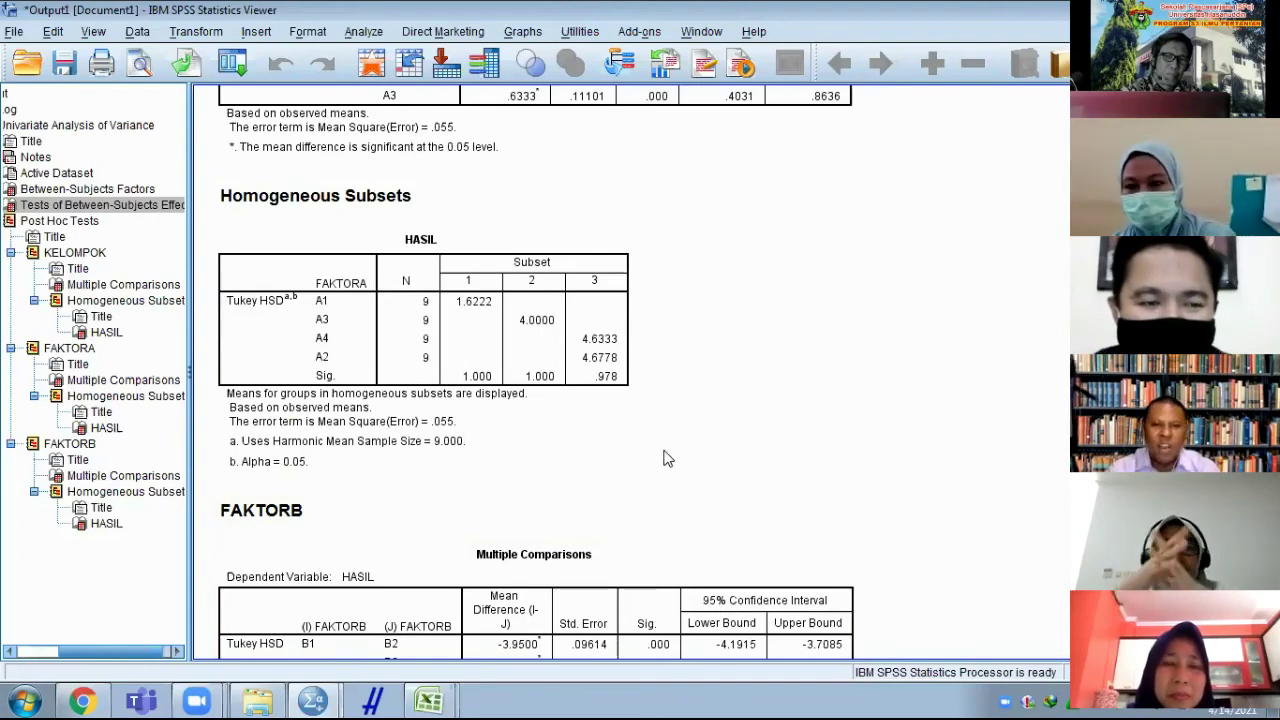
pyautogui.scroll(9, 730, 442)
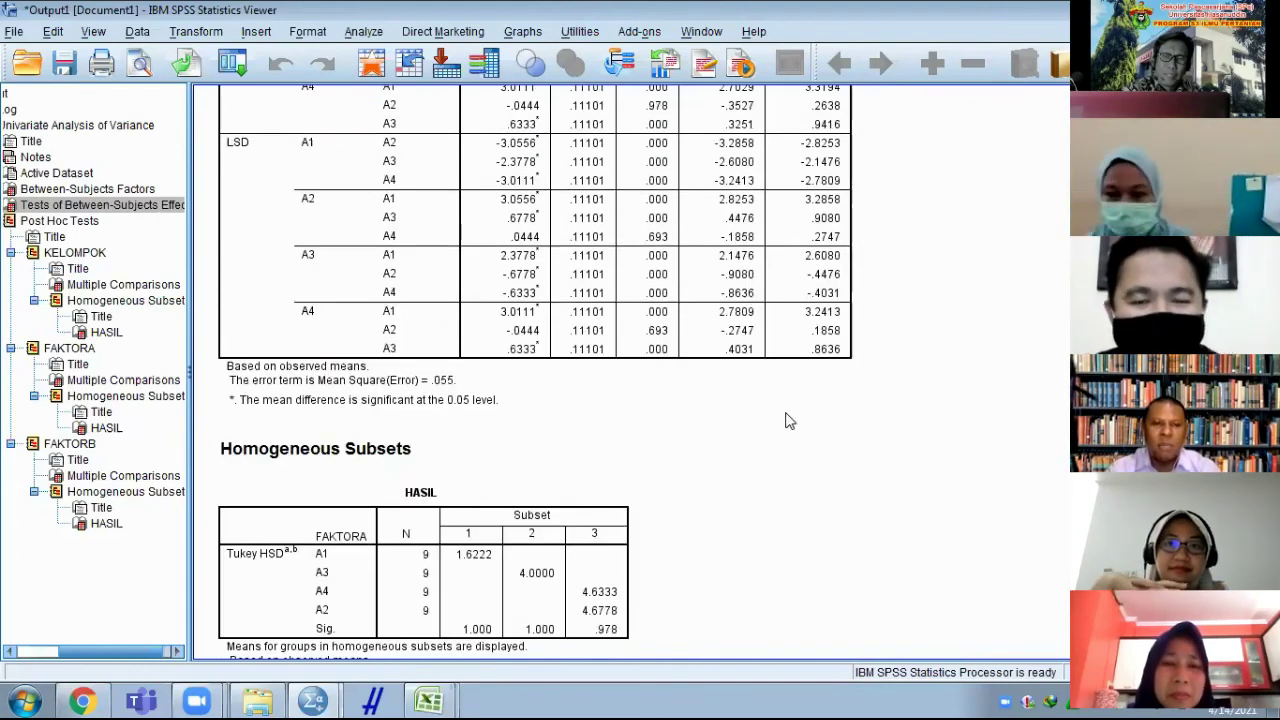
pyautogui.scroll(3, 780, 413)
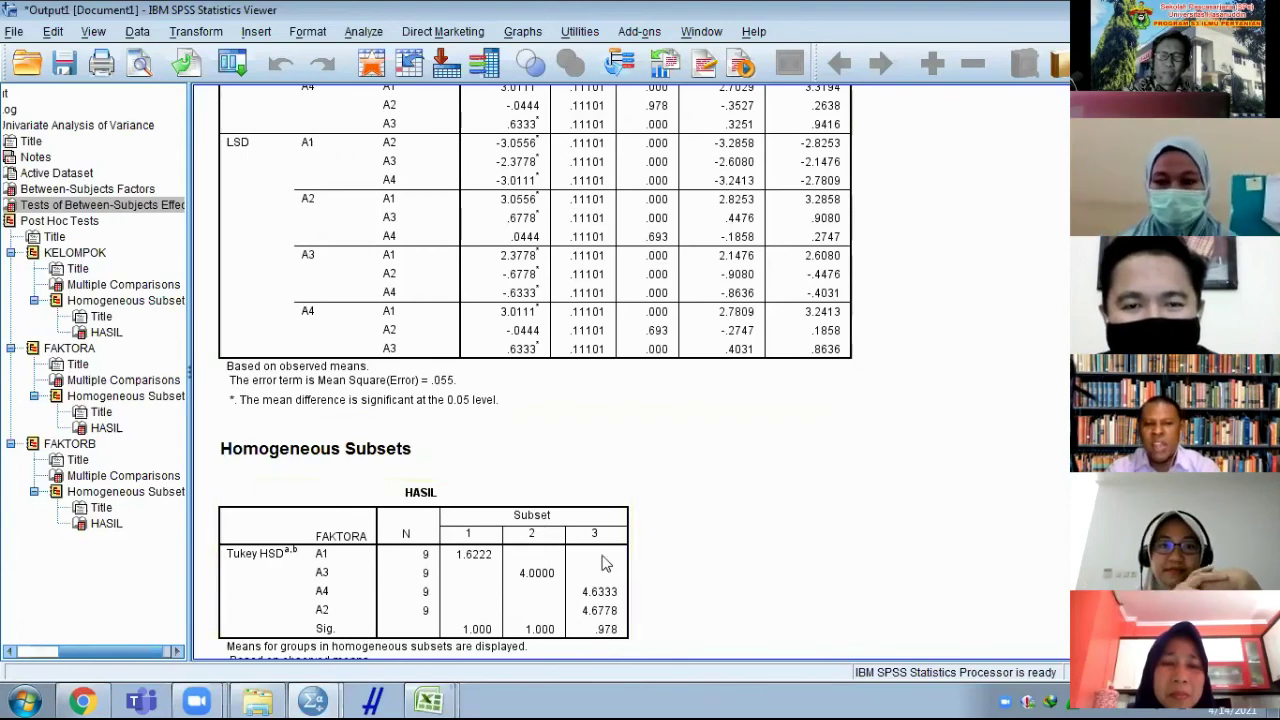
pyautogui.scroll(6, 606, 563)
pyautogui.scroll(9, 699, 284)
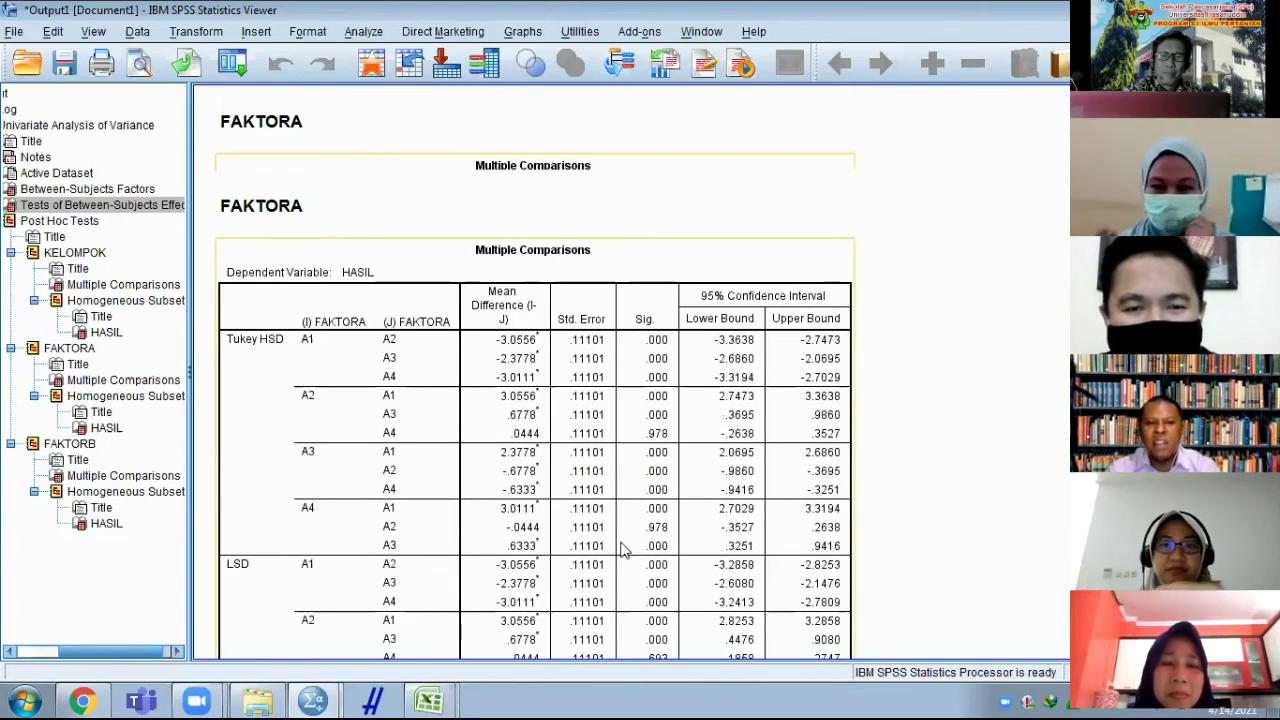
pyautogui.scroll(-6, 445, 410)
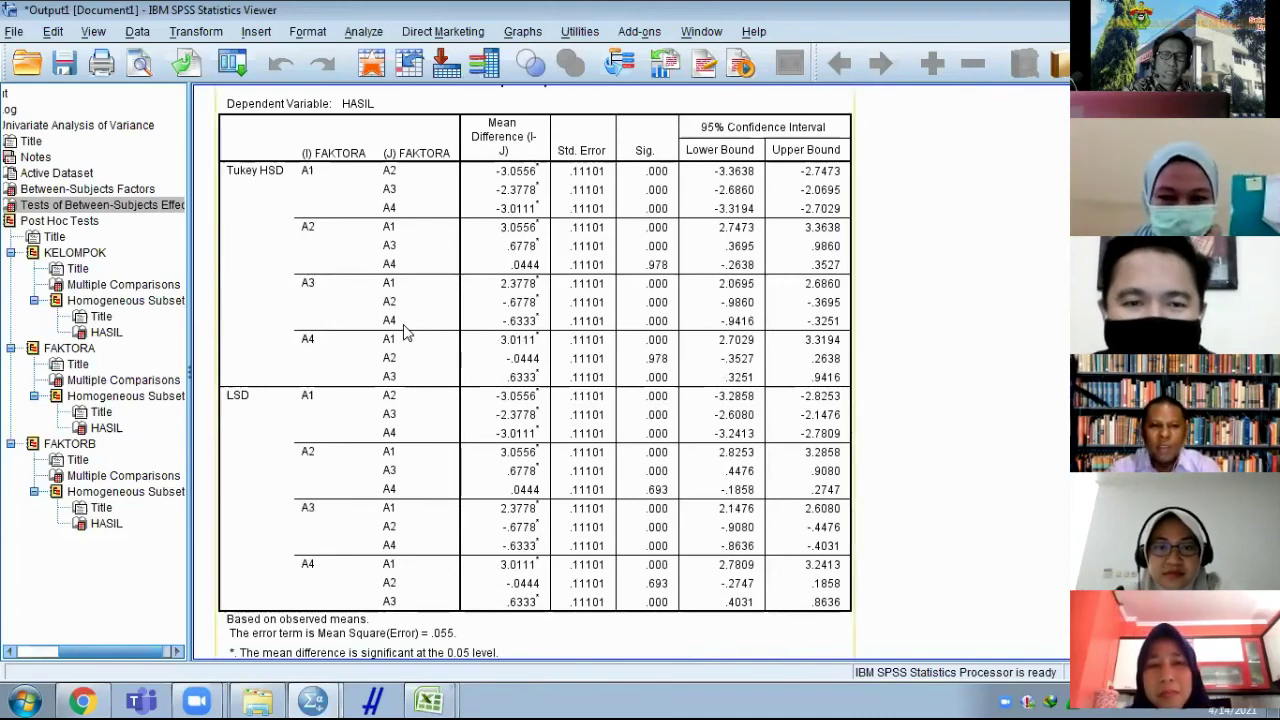
pyautogui.scroll(-6, 500, 320)
pyautogui.scroll(-2, 519, 353)
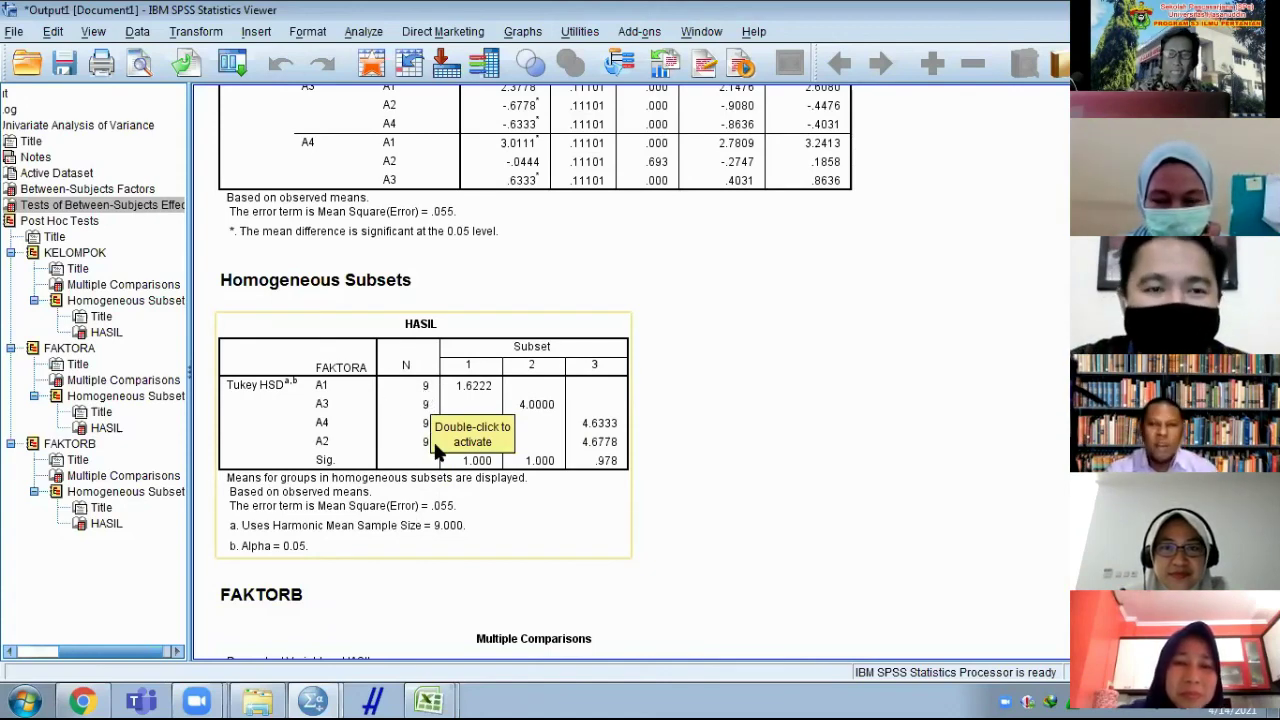
# - Read the FAKTORB post hoc tables and return to the UNIANOVA syntax and Between-Subjects Factors table at the start of the output
pyautogui.scroll(-5, 838, 347)
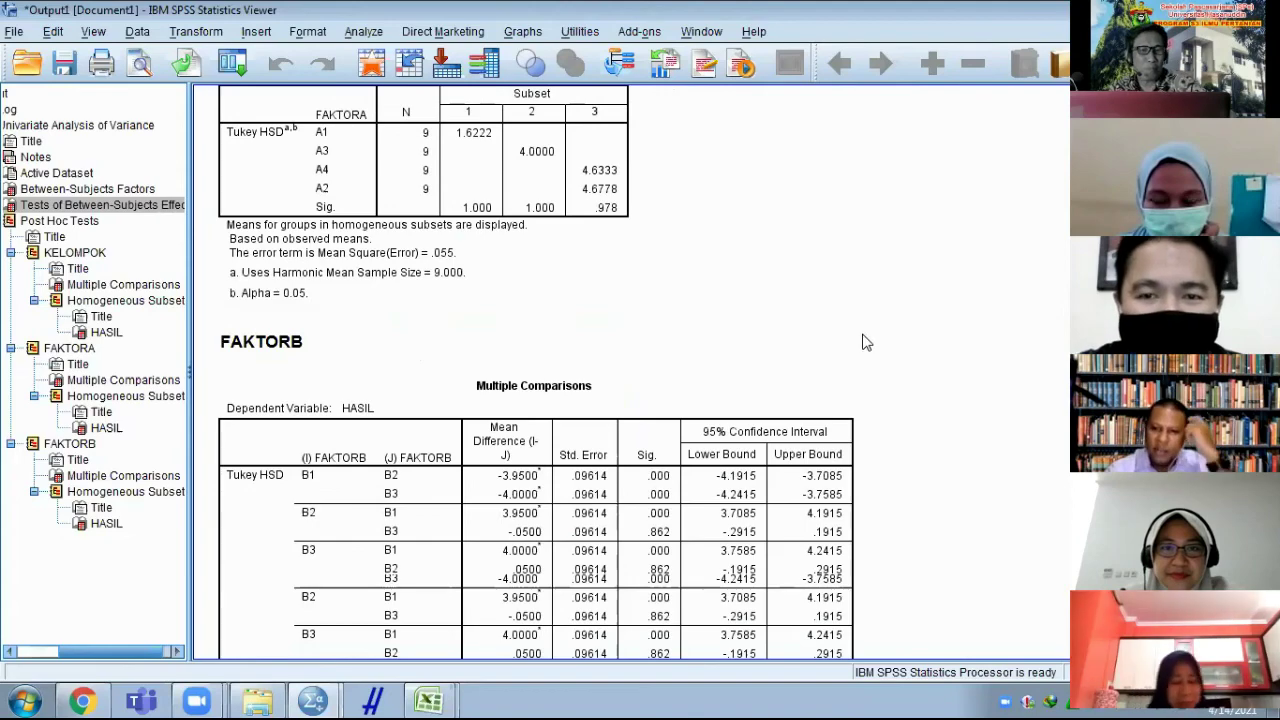
pyautogui.scroll(-5, 866, 340)
pyautogui.scroll(-3, 868, 360)
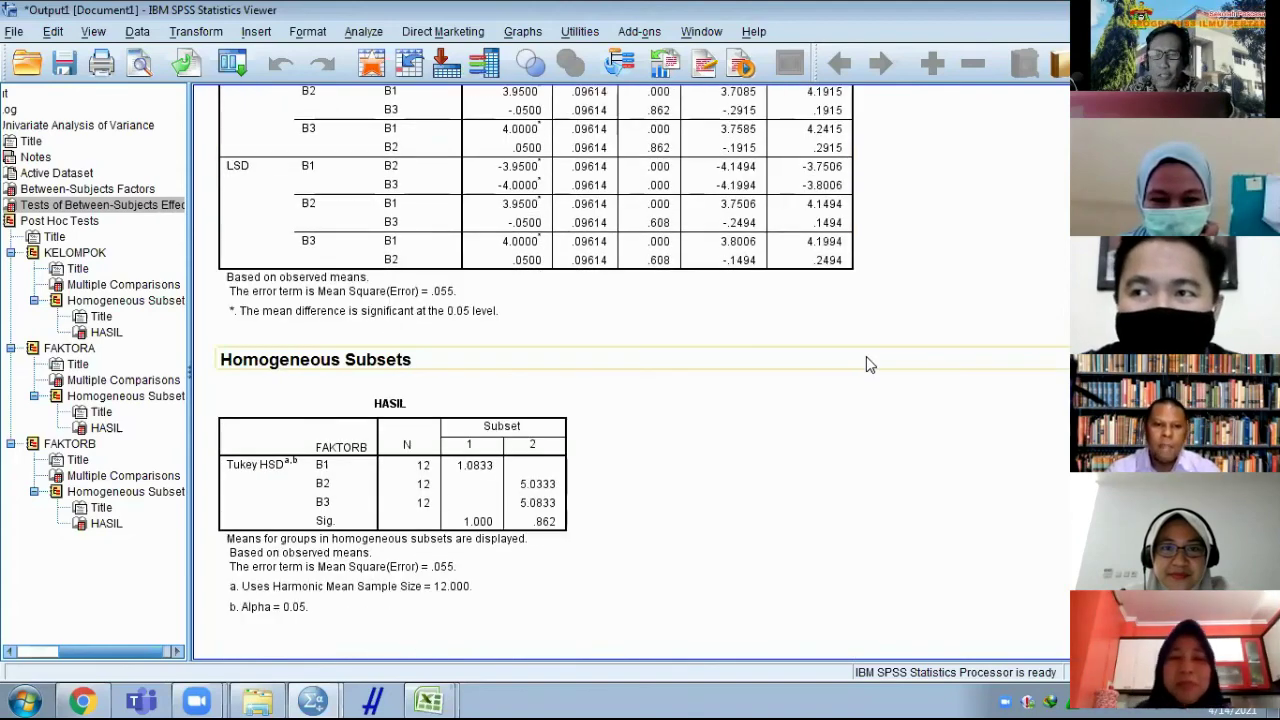
pyautogui.scroll(10, 867, 360)
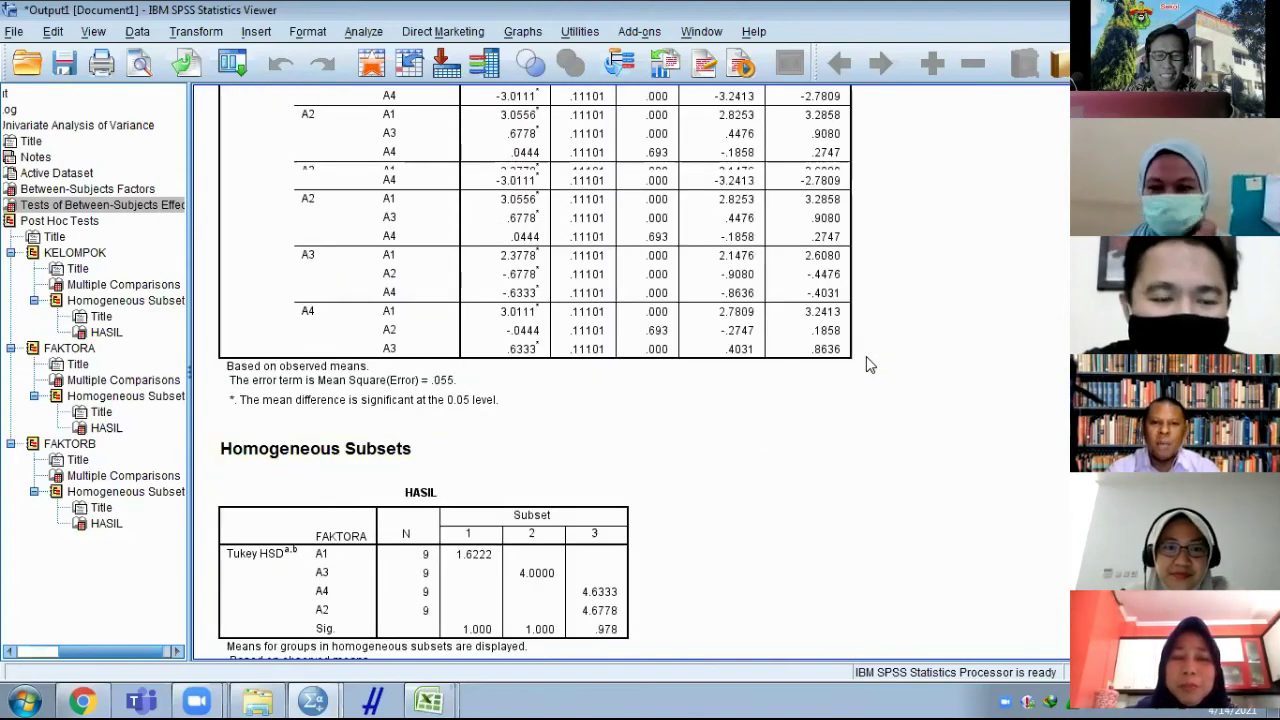
pyautogui.scroll(8, 866, 364)
pyautogui.scroll(2, 866, 364)
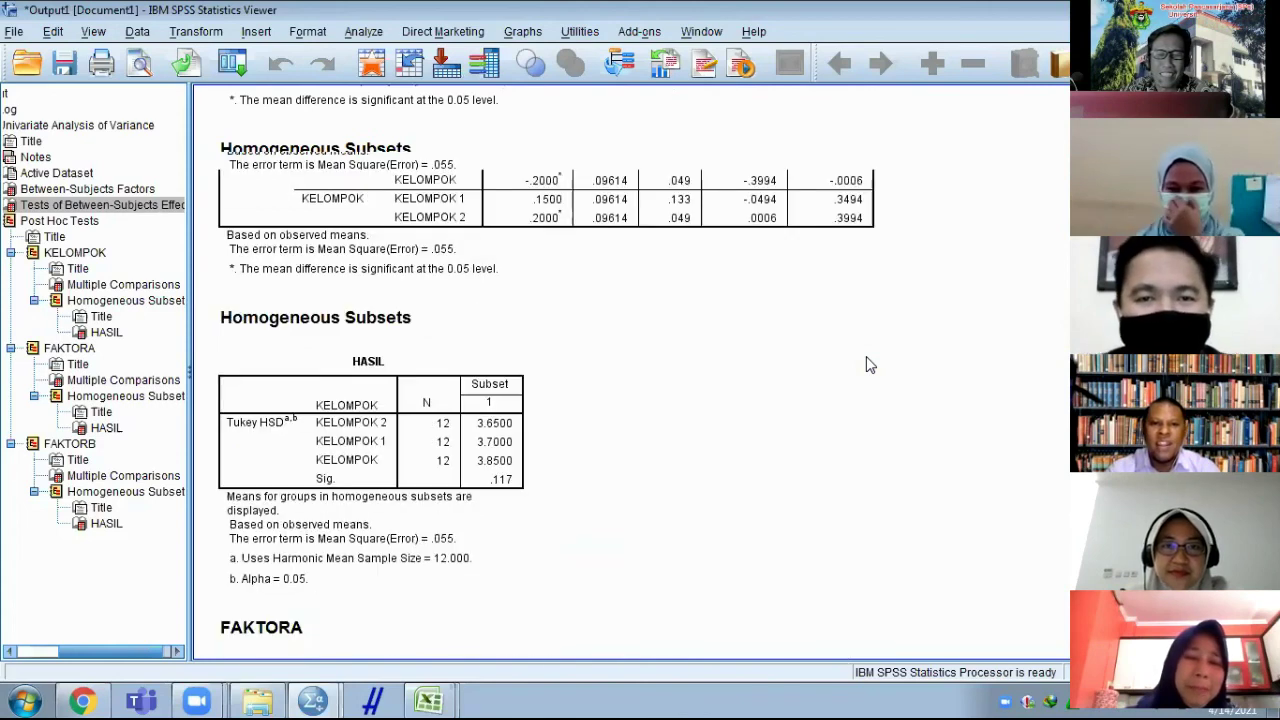
pyautogui.scroll(15, 868, 364)
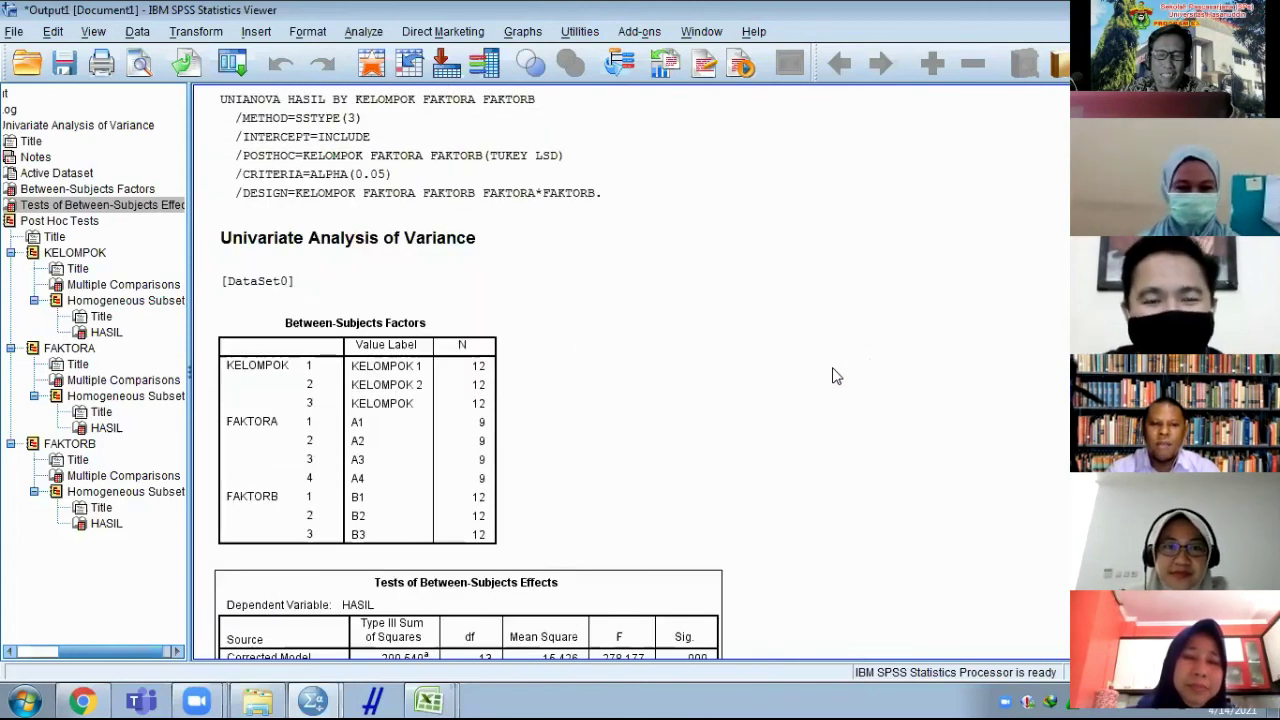